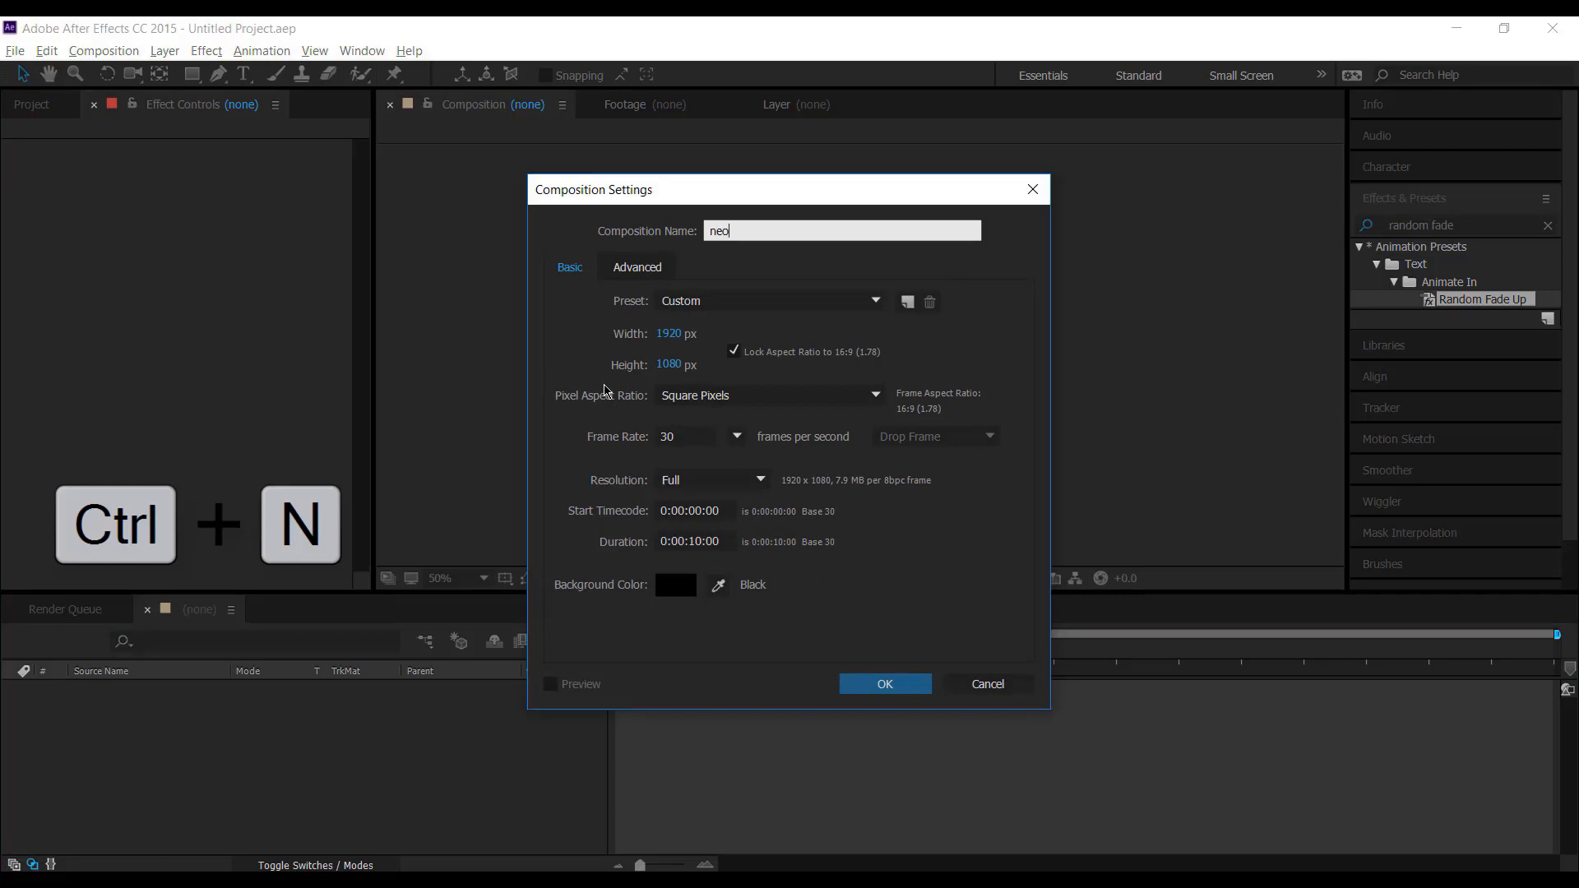
Step: Name the new composition "neon mitra" and create it at 1920 x 1080 px, 30 fps and 10 seconds long
type("a")
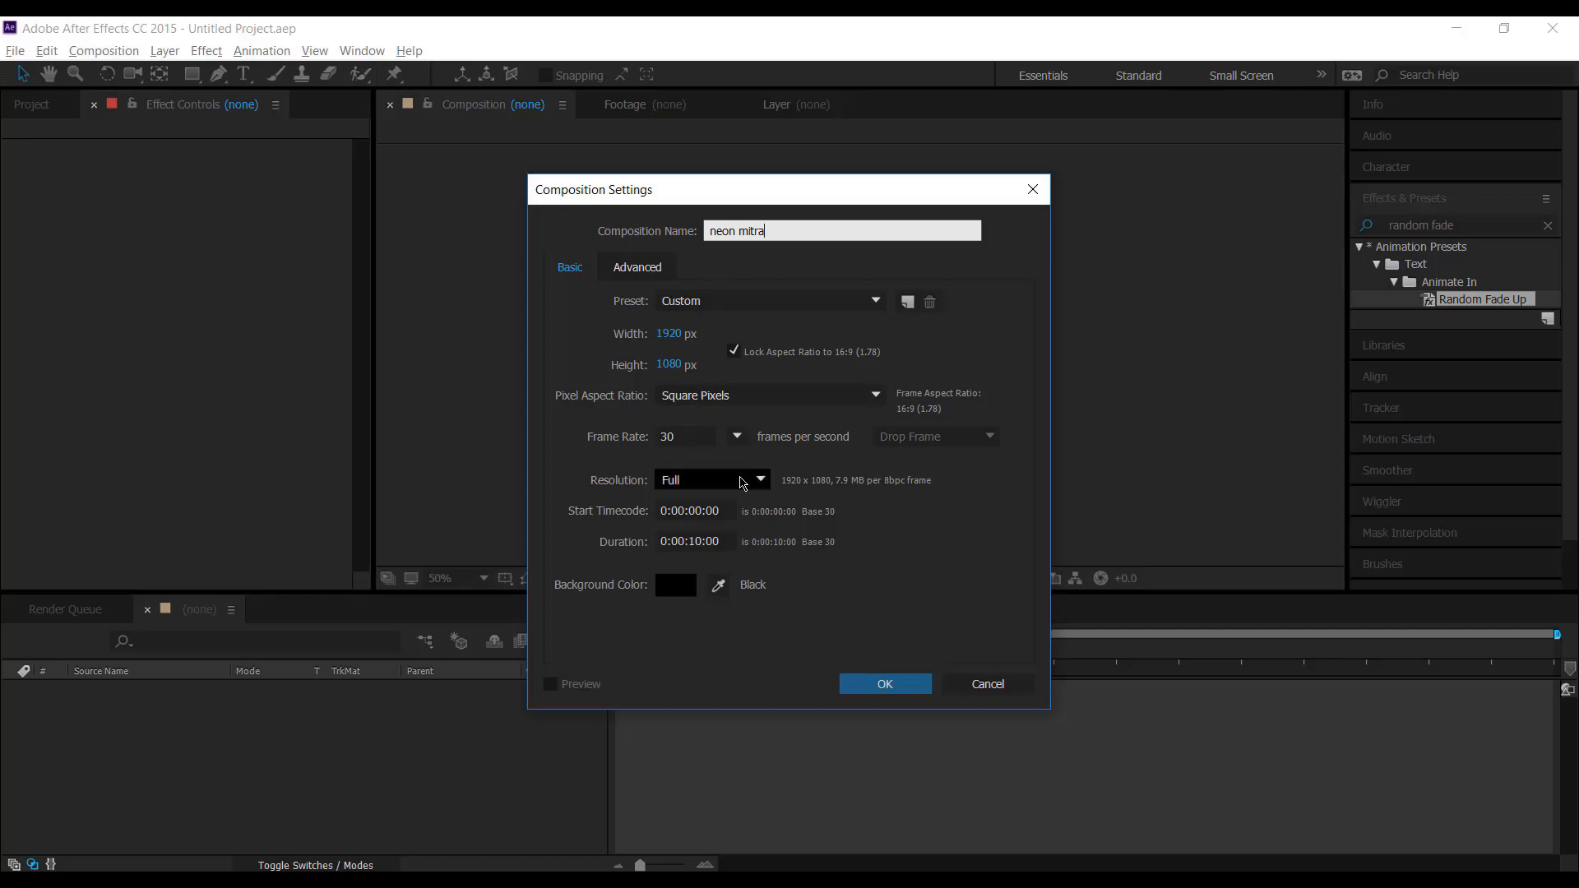
left_click(872, 685)
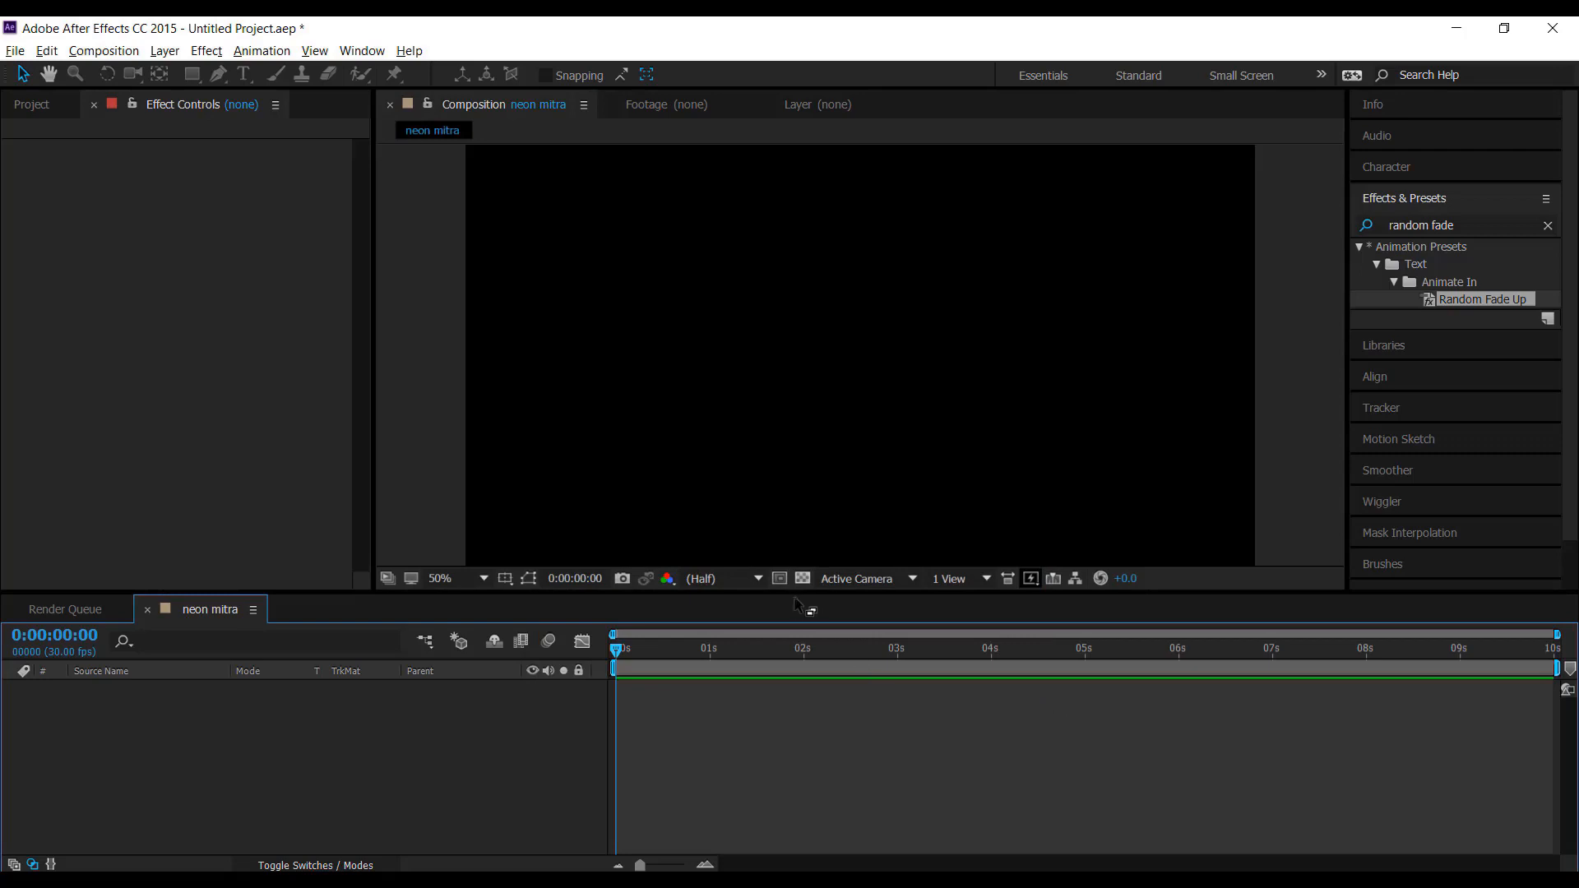
Step: Add a text layer reading "mitra" and reposition it near the horizontal centre of the frame, in its upper half
left_click(243, 73)
left_click(764, 339)
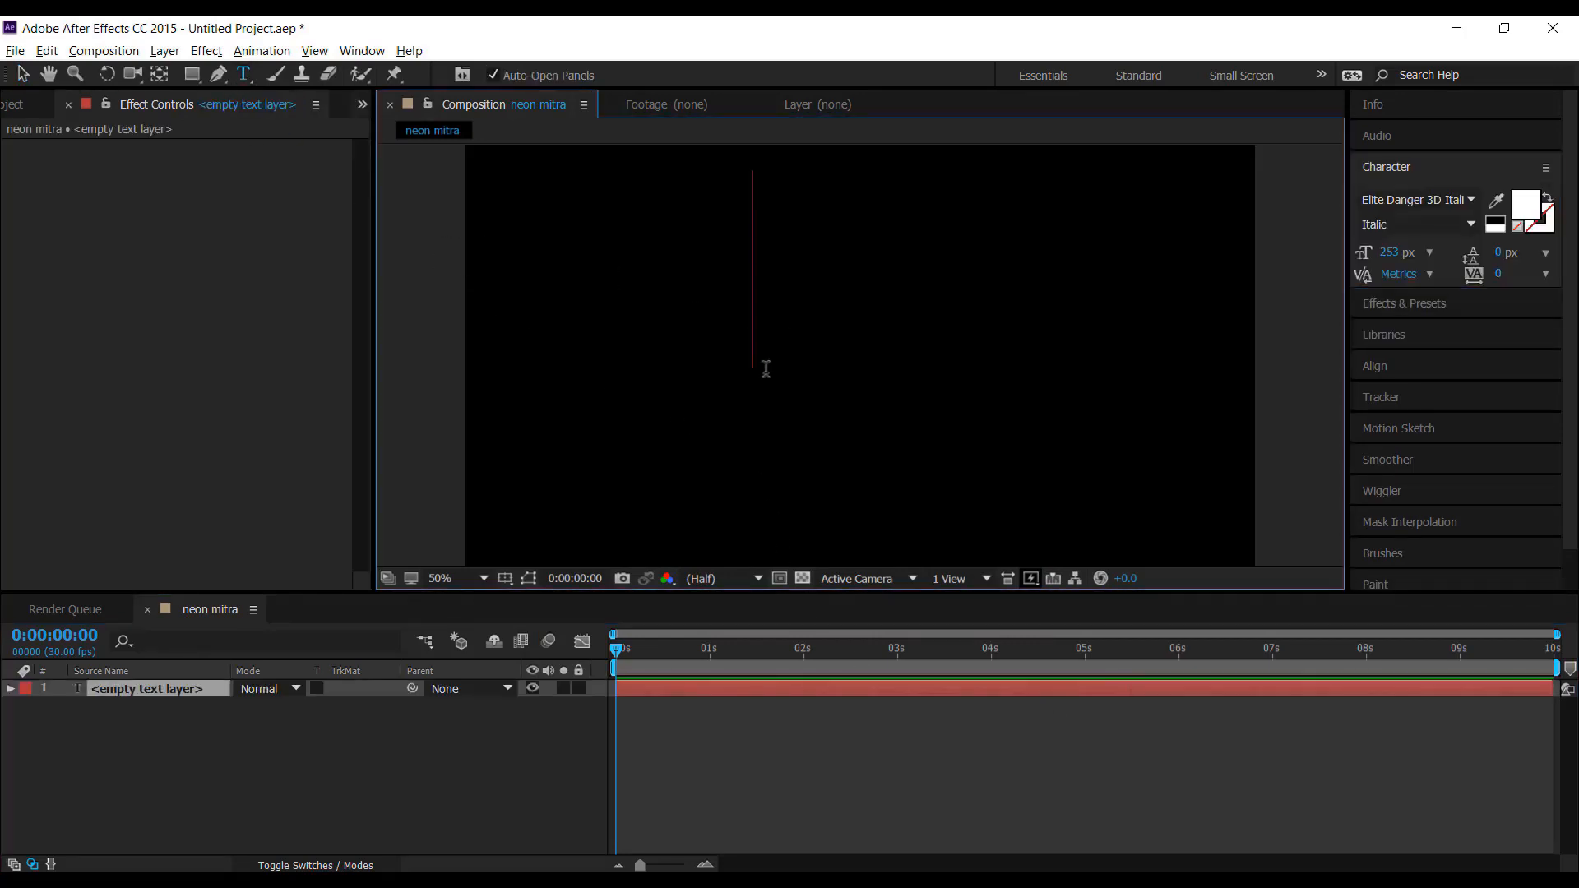
type("mitra")
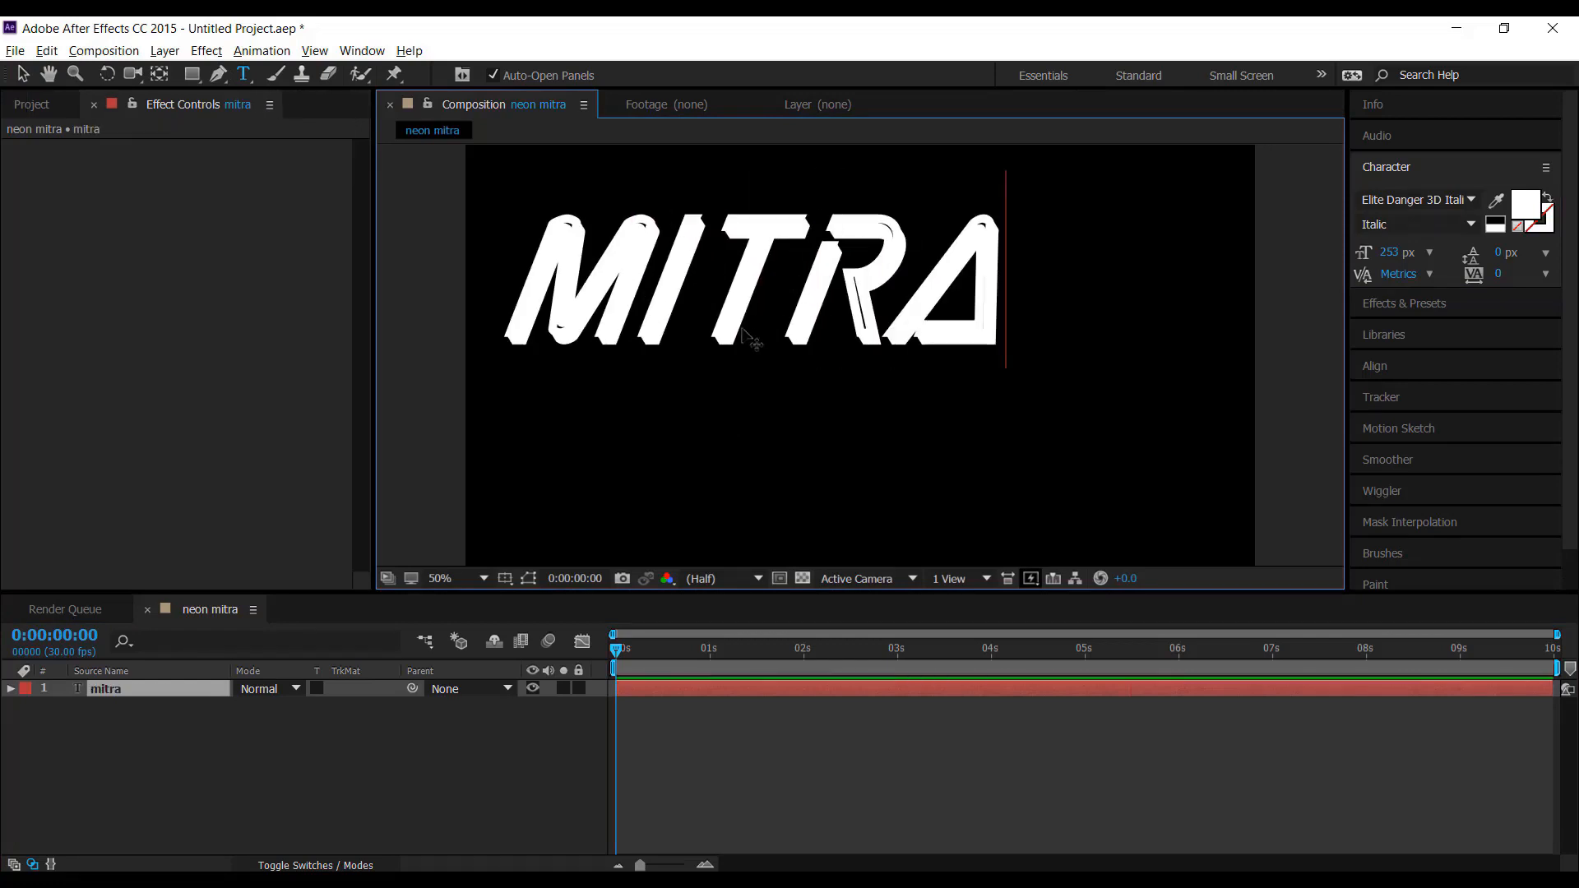
key("ctrl+Return")
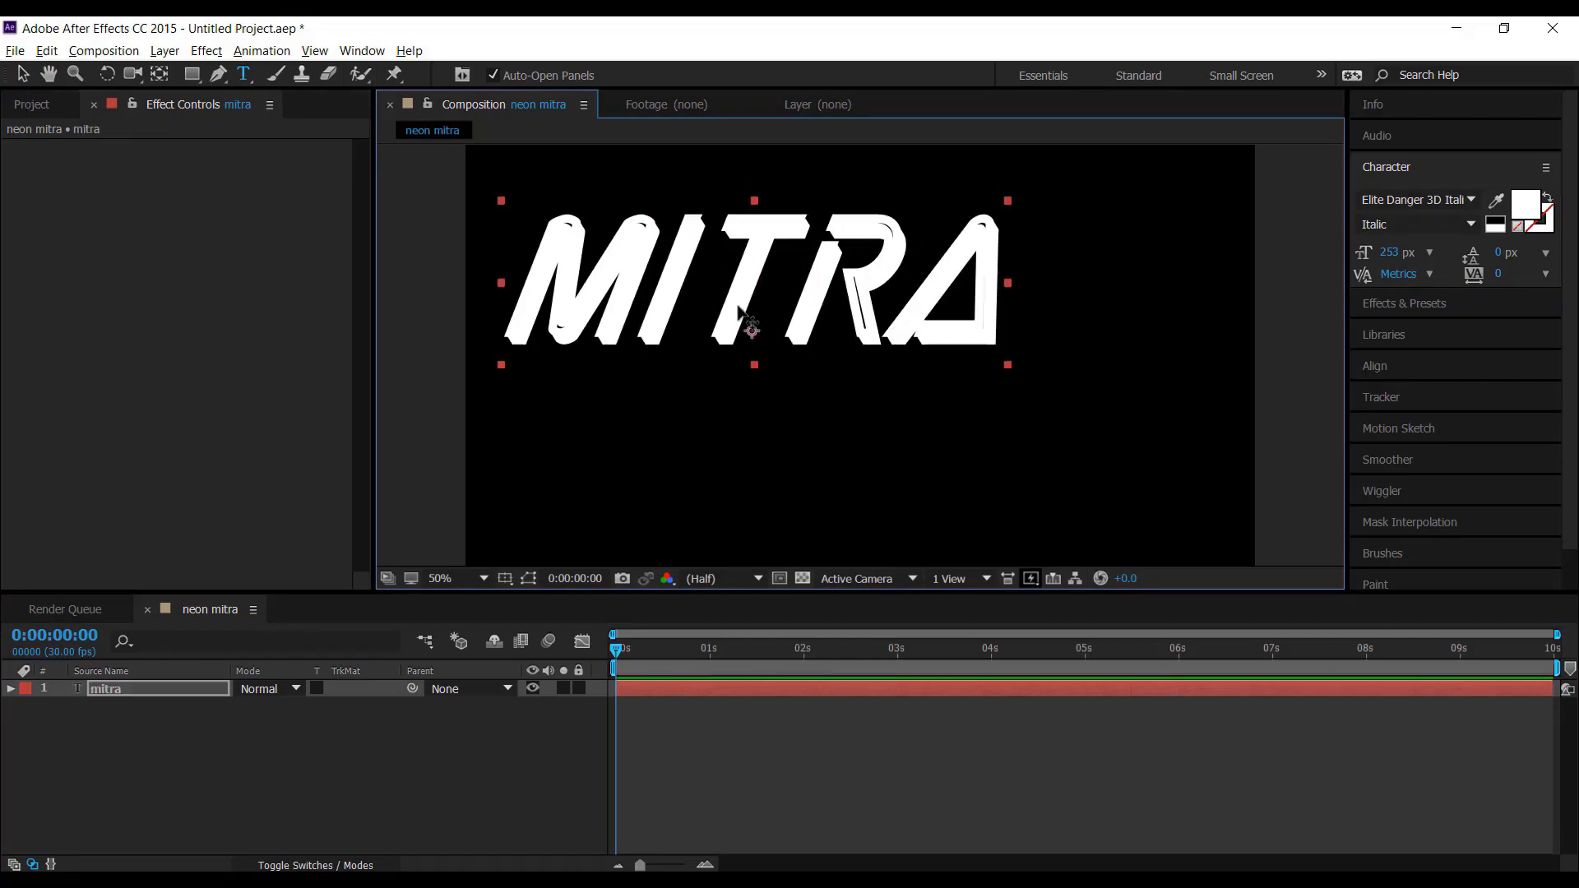
left_click_drag(747, 311, 837, 346)
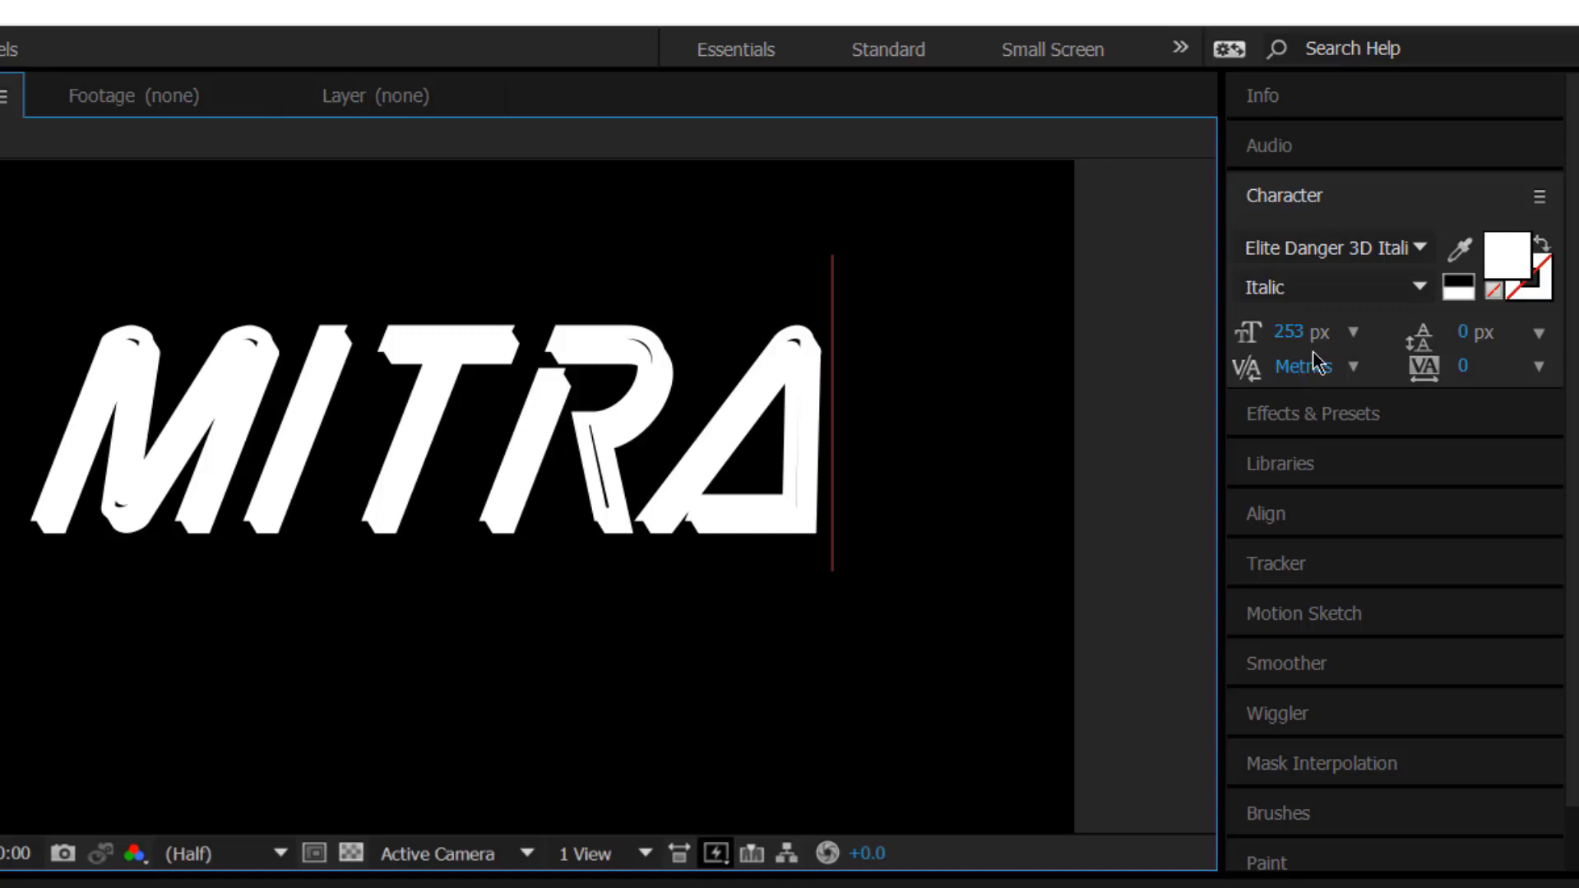
Step: Find the Random Fade Up text animation preset and apply it to the mitra text layer
left_click(1314, 413)
left_click(1304, 288)
type("r")
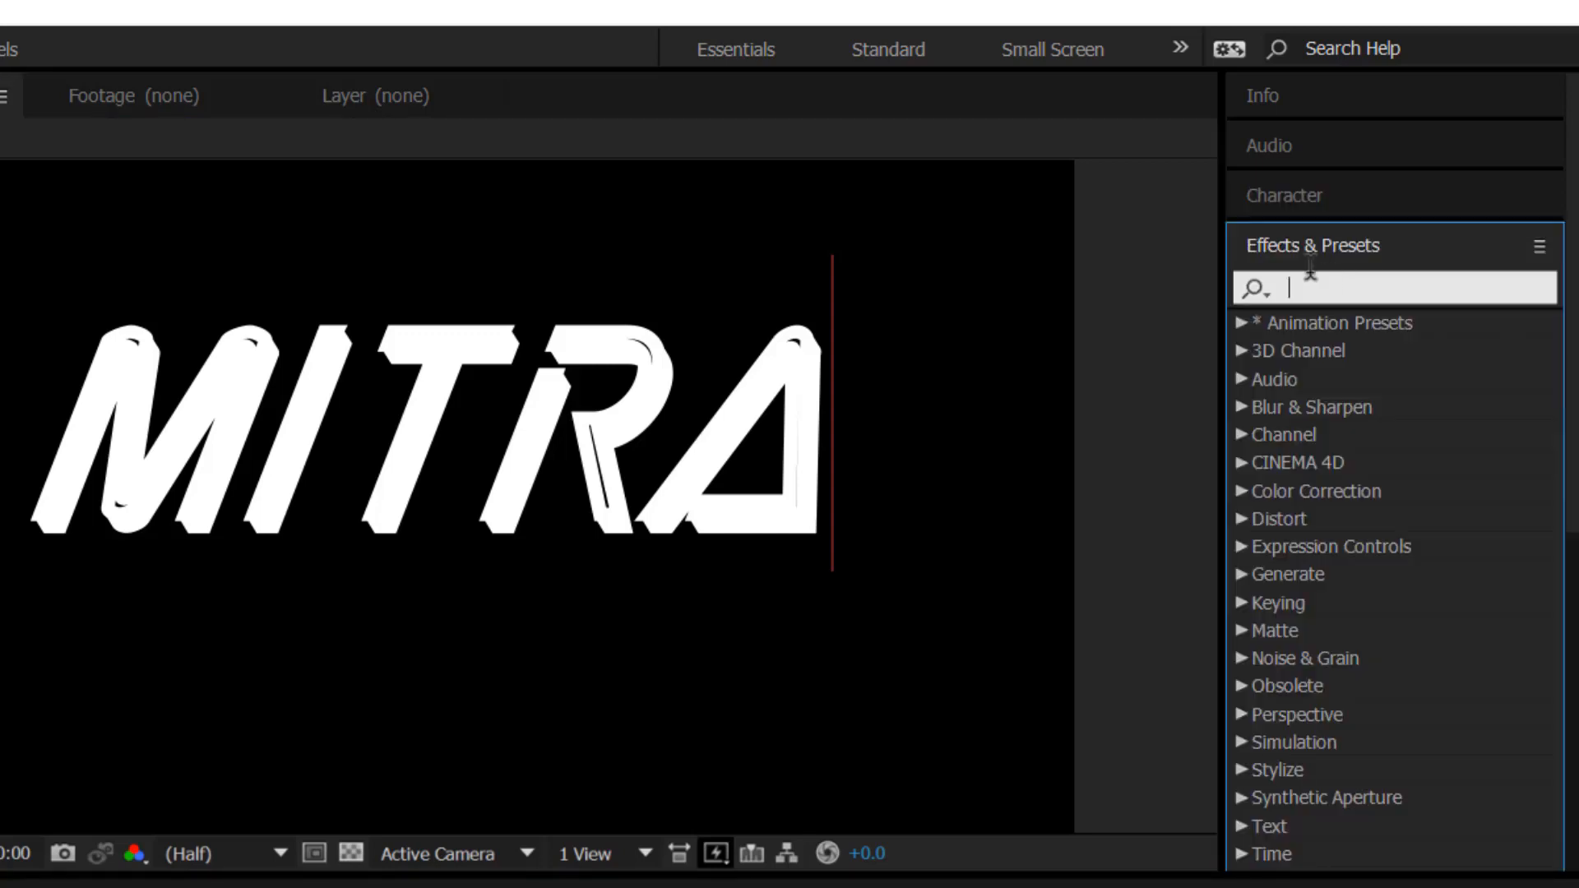
left_click(1250, 288)
type("andom")
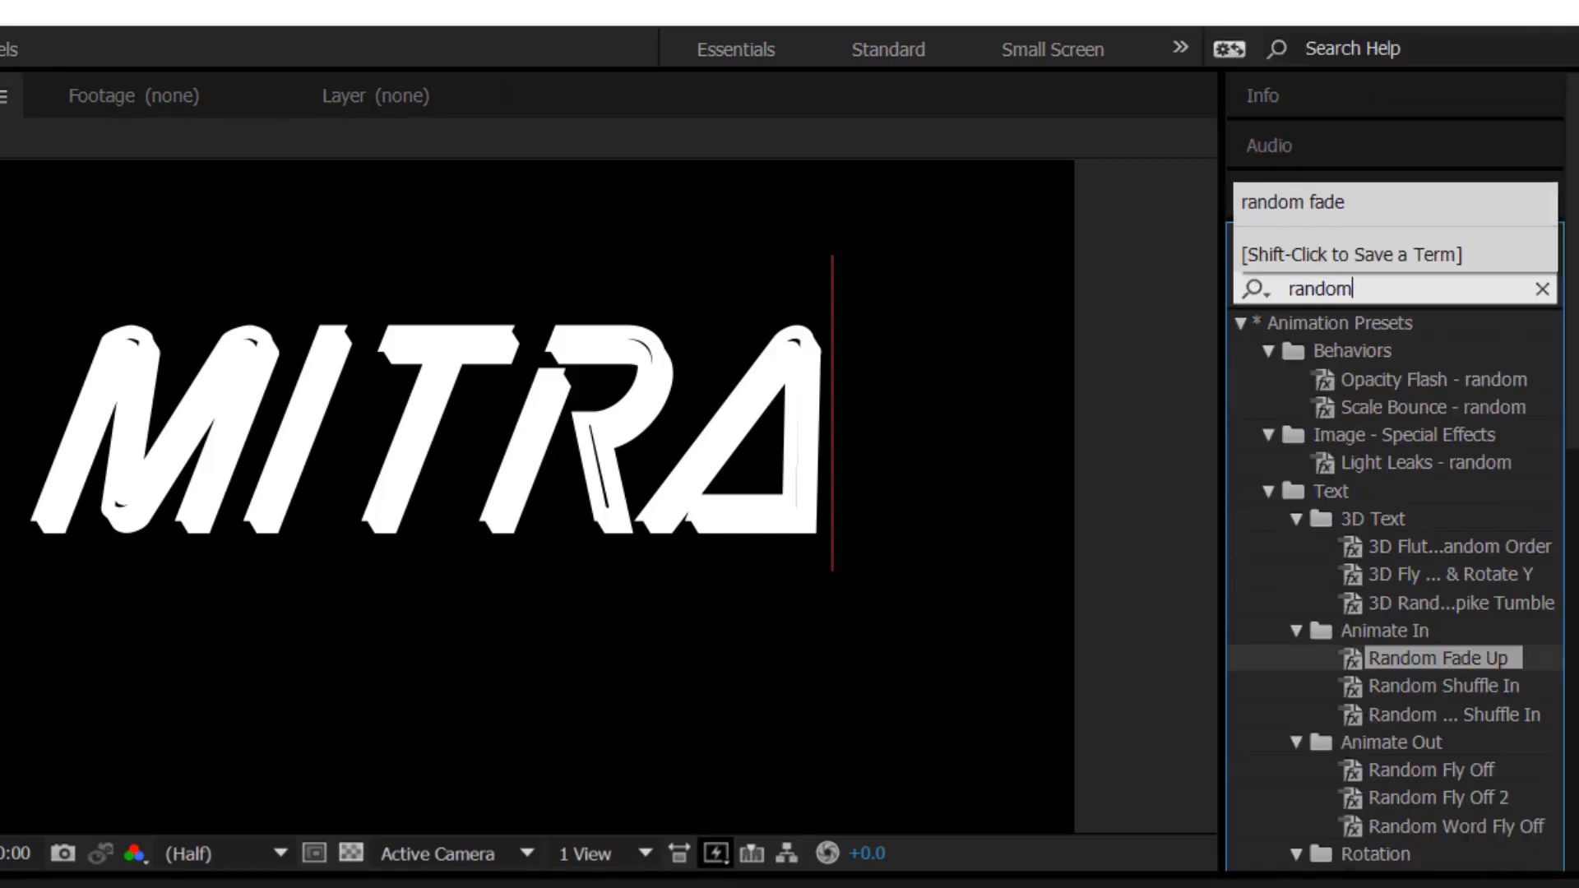
type(" fade")
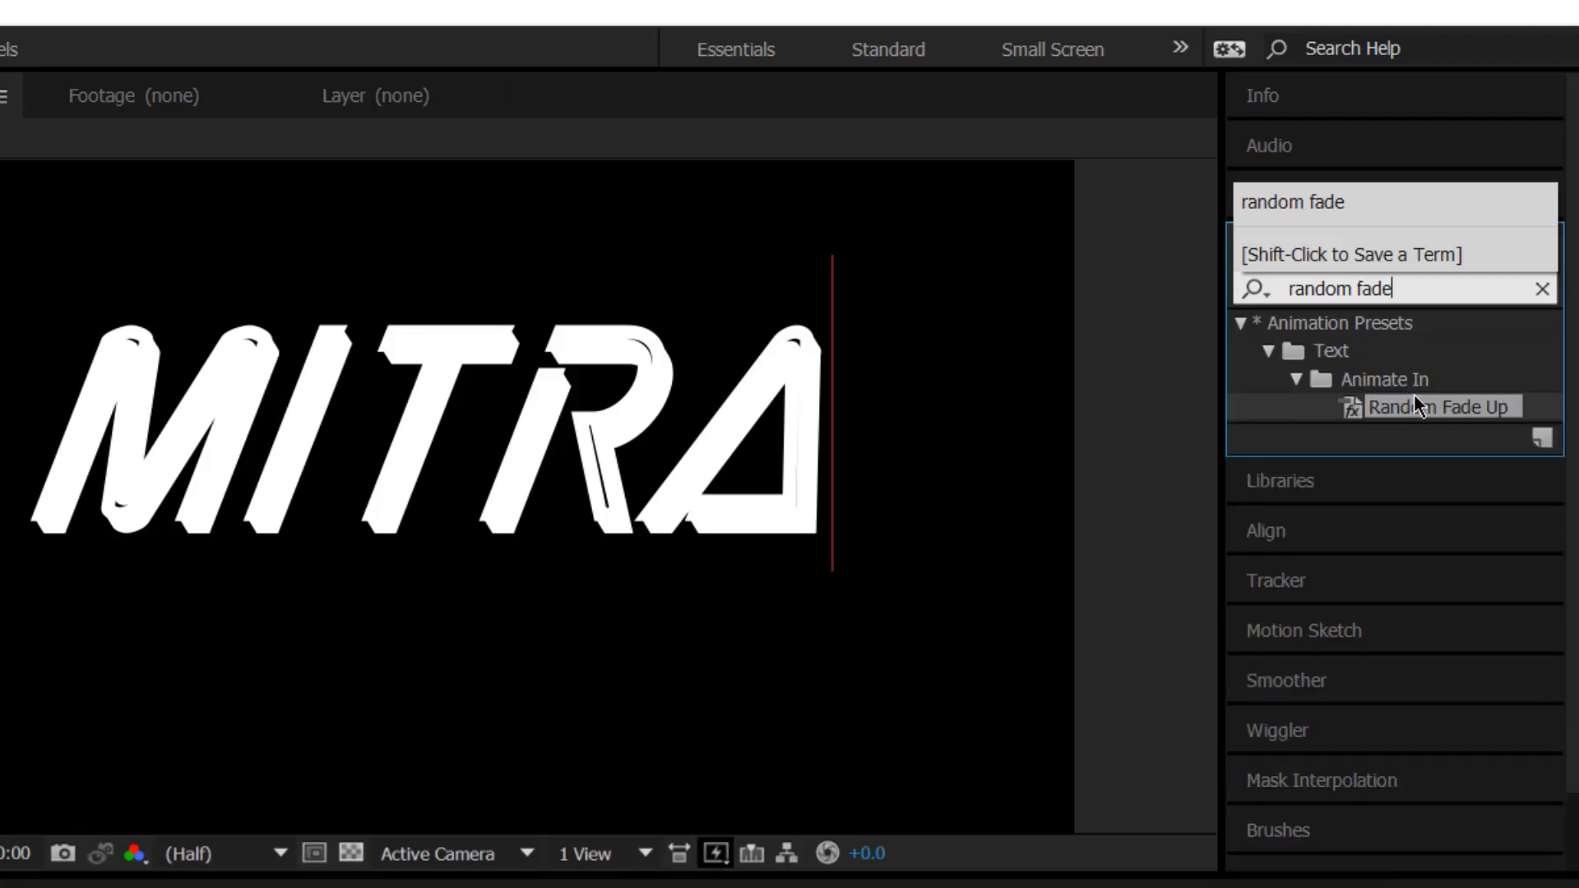
double_click(1434, 407)
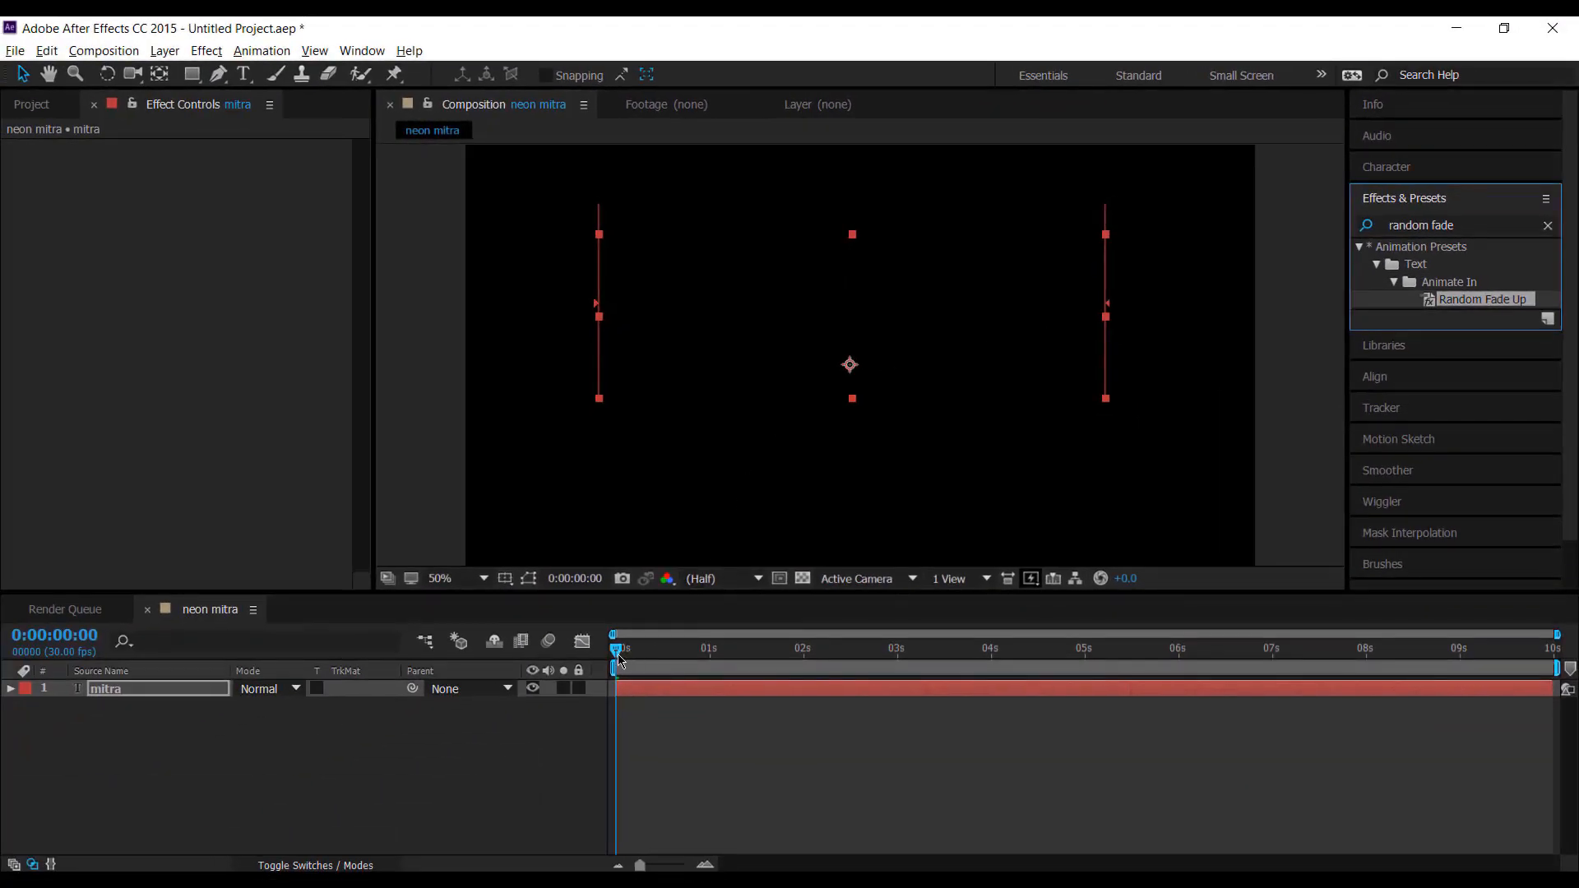
mouse_move(618, 654)
left_mouse_down()
mouse_move(792, 683)
mouse_move(617, 657)
left_mouse_up()
Step: Reveal the text layer's Range Selector Start keyframes and move the first to about 1 second and the second to about 1.5 seconds
key("u")
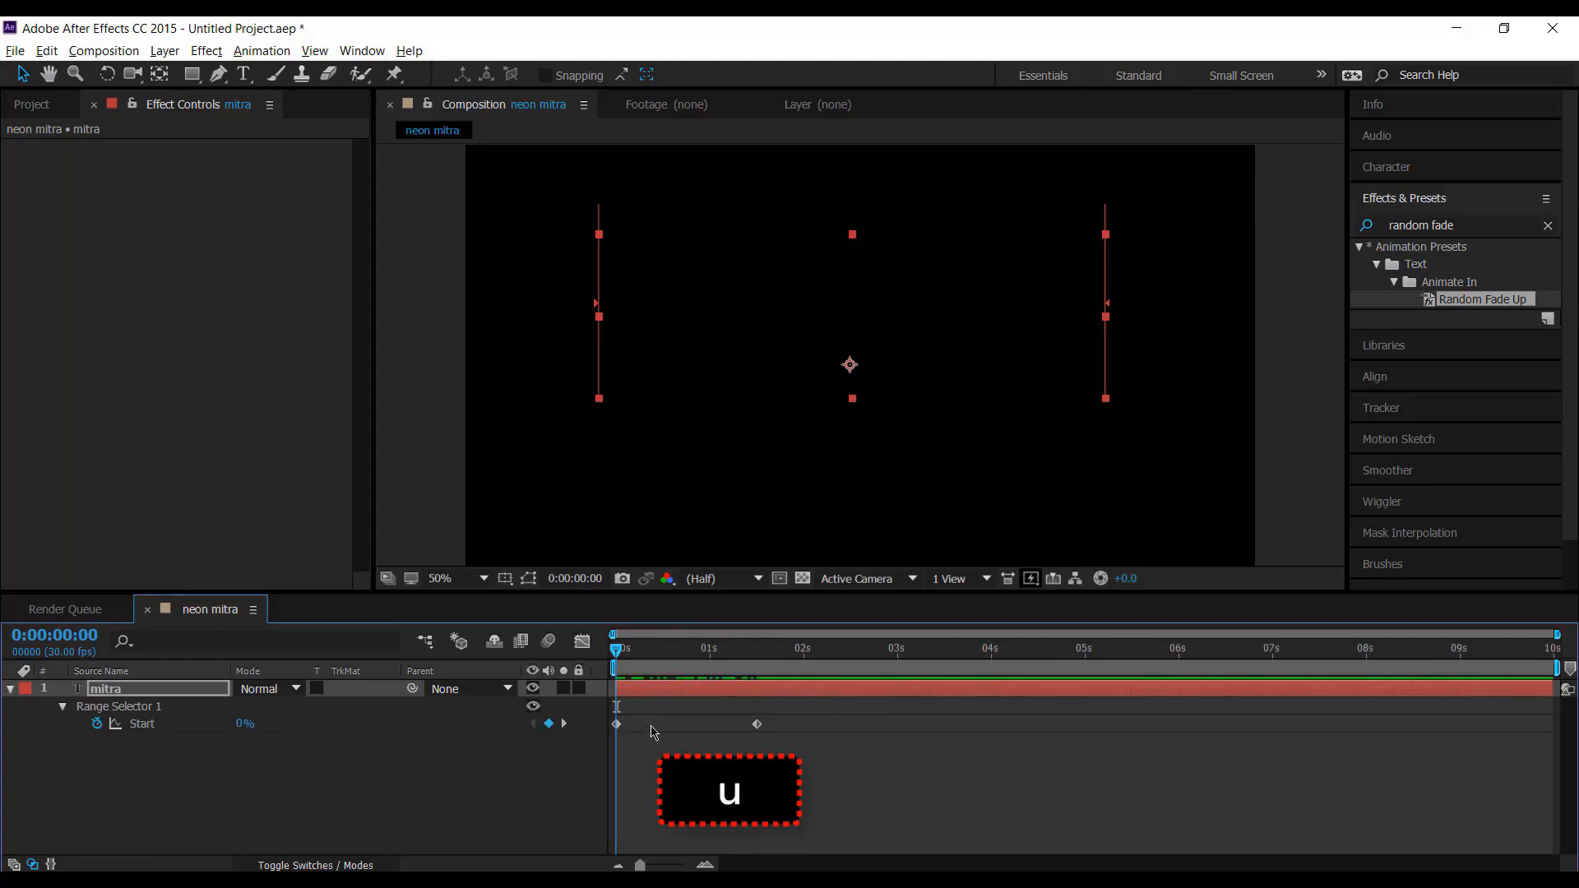
left_click(656, 771)
left_click(775, 722)
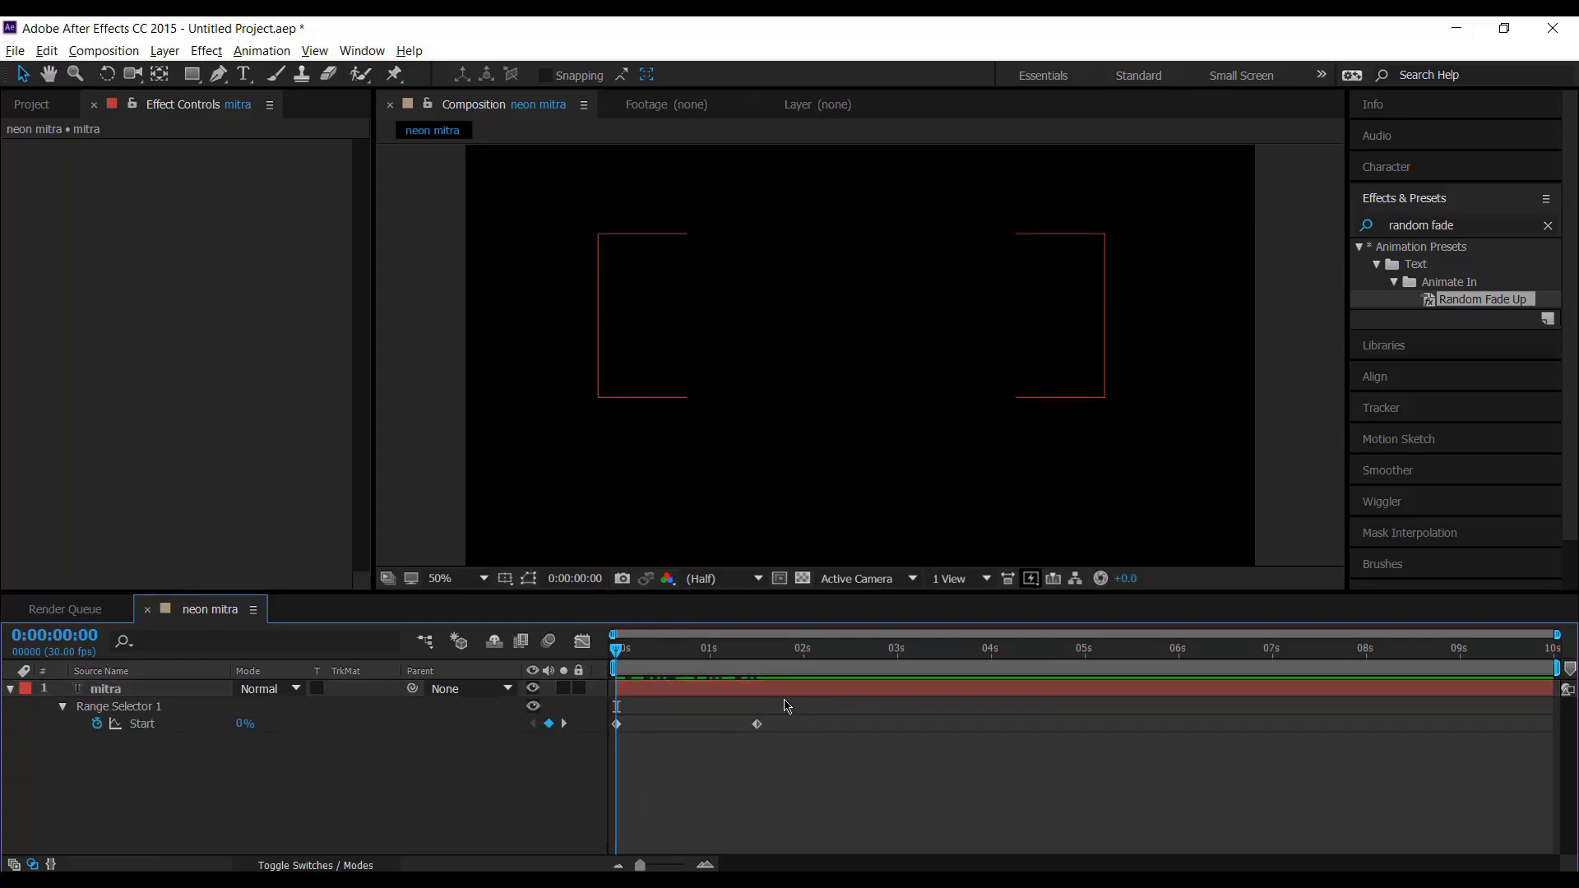
left_click_drag(785, 701, 714, 730)
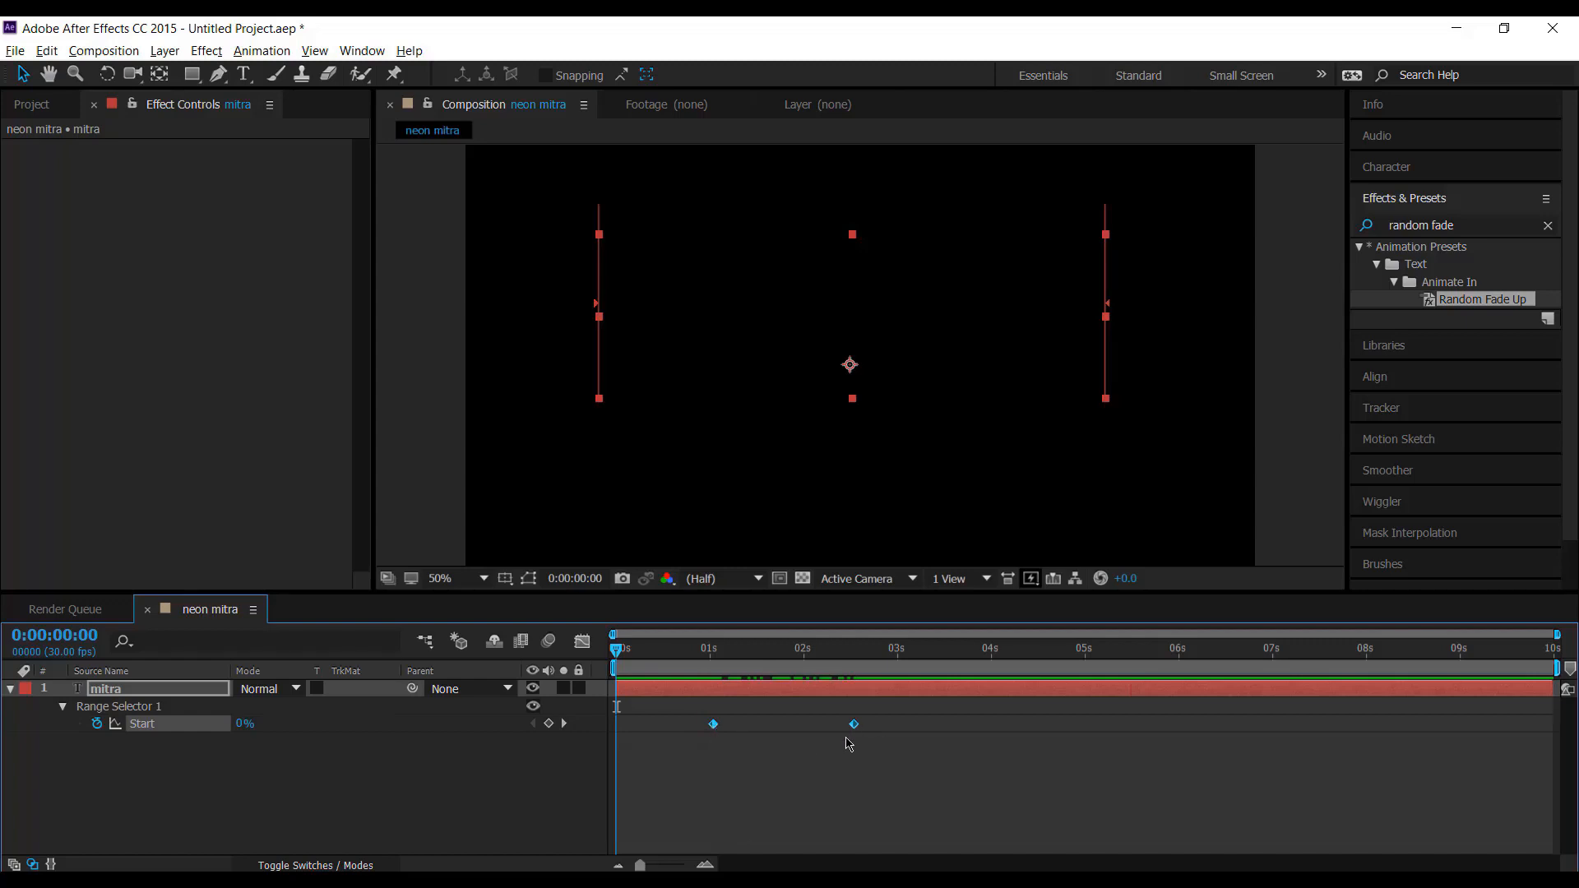
left_click(850, 745)
left_click_drag(854, 725, 762, 729)
left_click(774, 760)
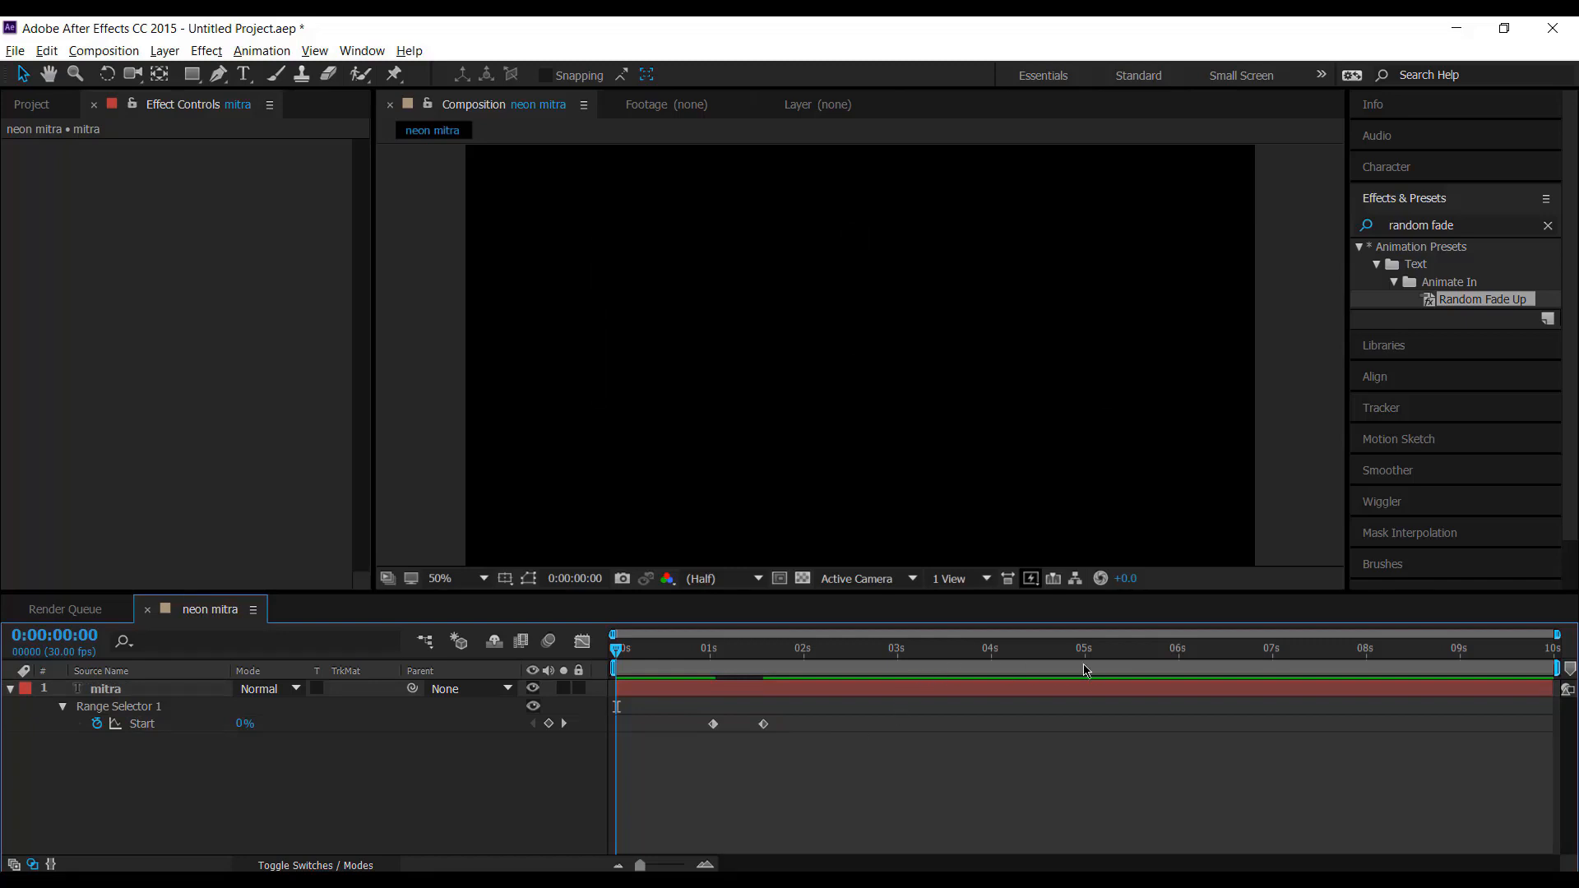
Step: Add a 100% keyframe for the Range Selector Start at 0:00:06:01 and set Start to 0% at 0:00:06:16
left_click(1182, 672)
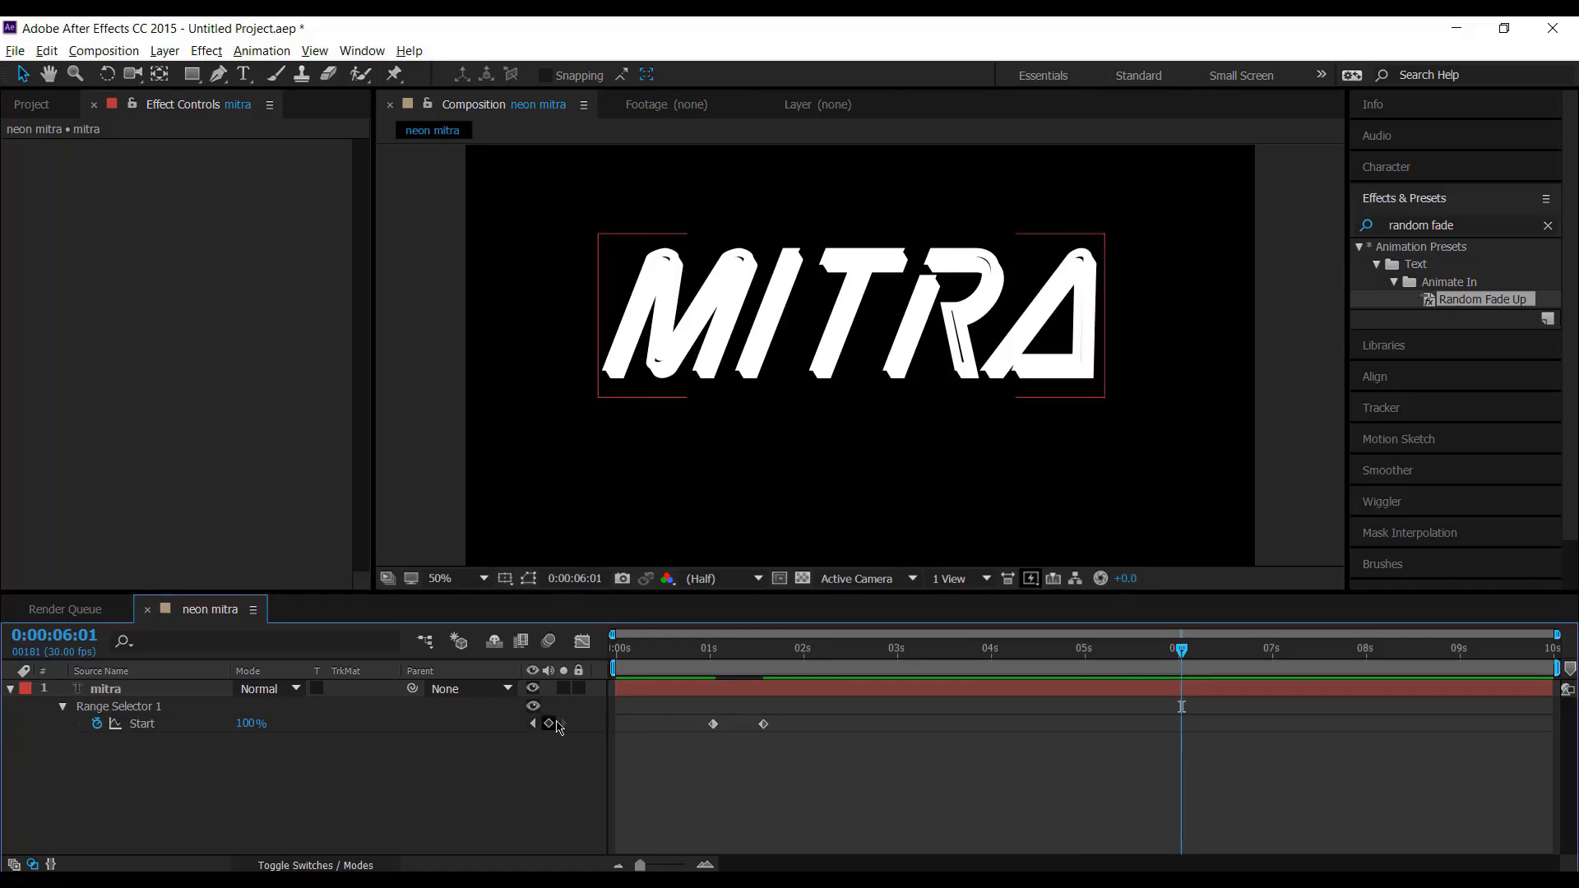
left_click(550, 724)
left_click(550, 724)
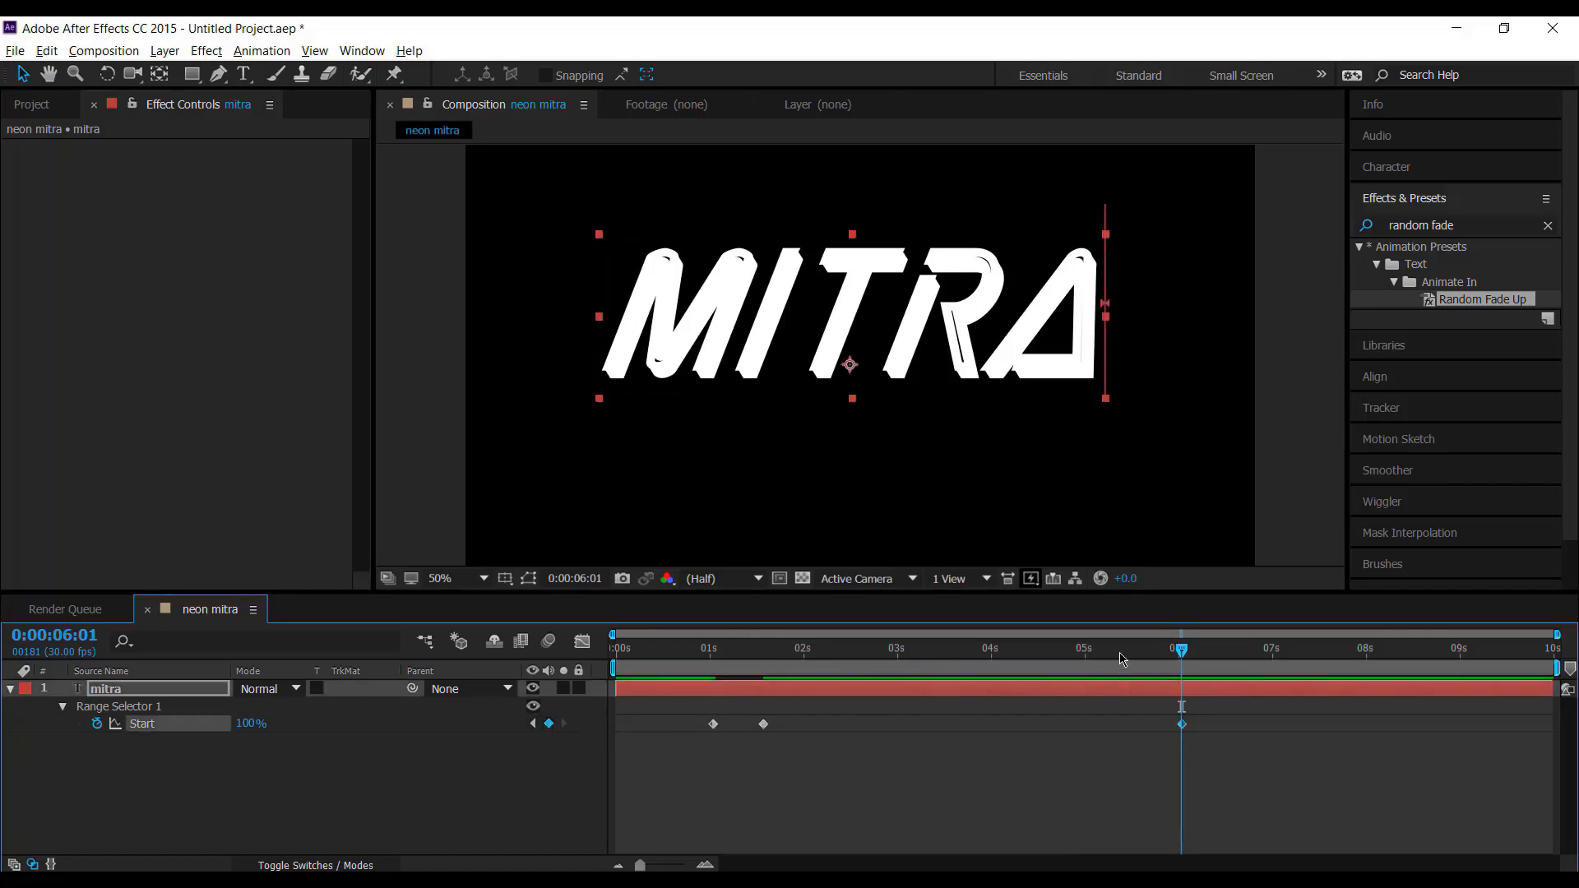
left_click(1228, 660)
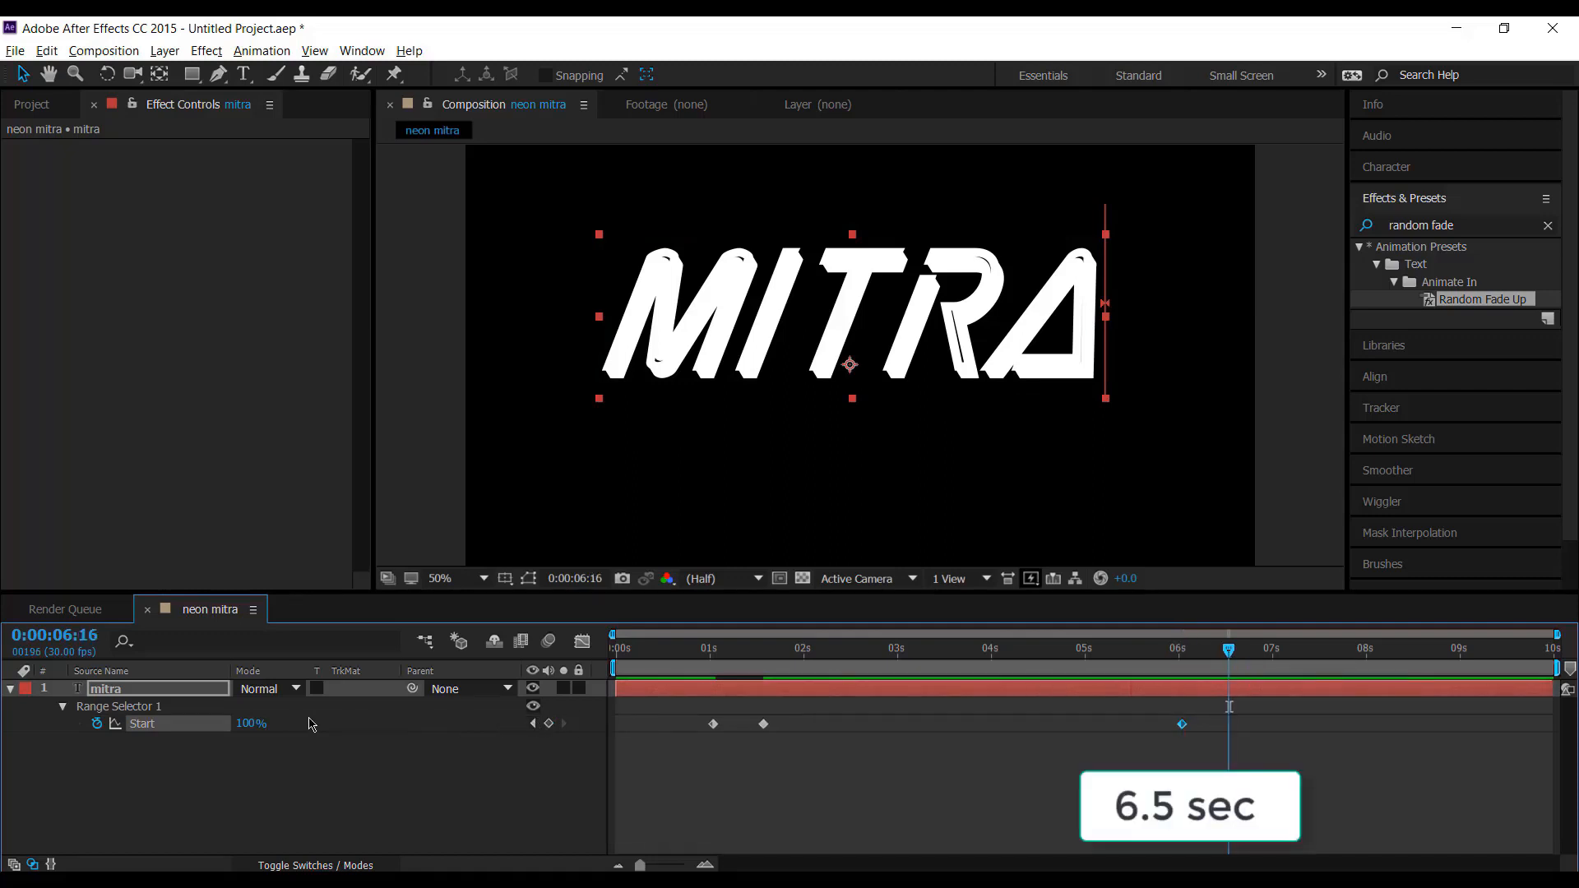
left_click(248, 724)
type("0")
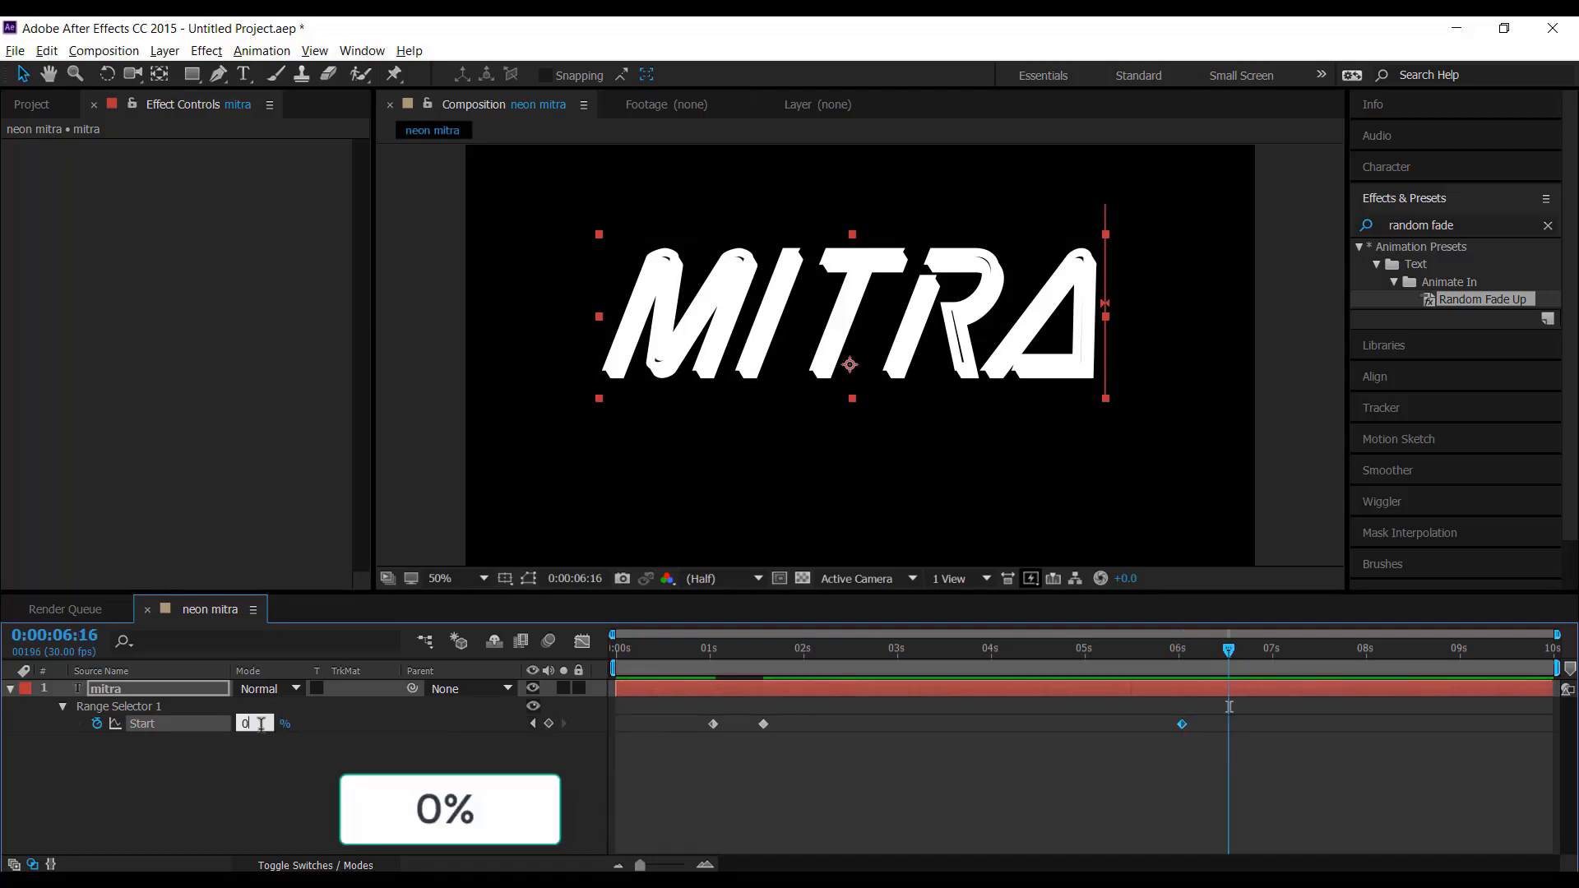
key("Return")
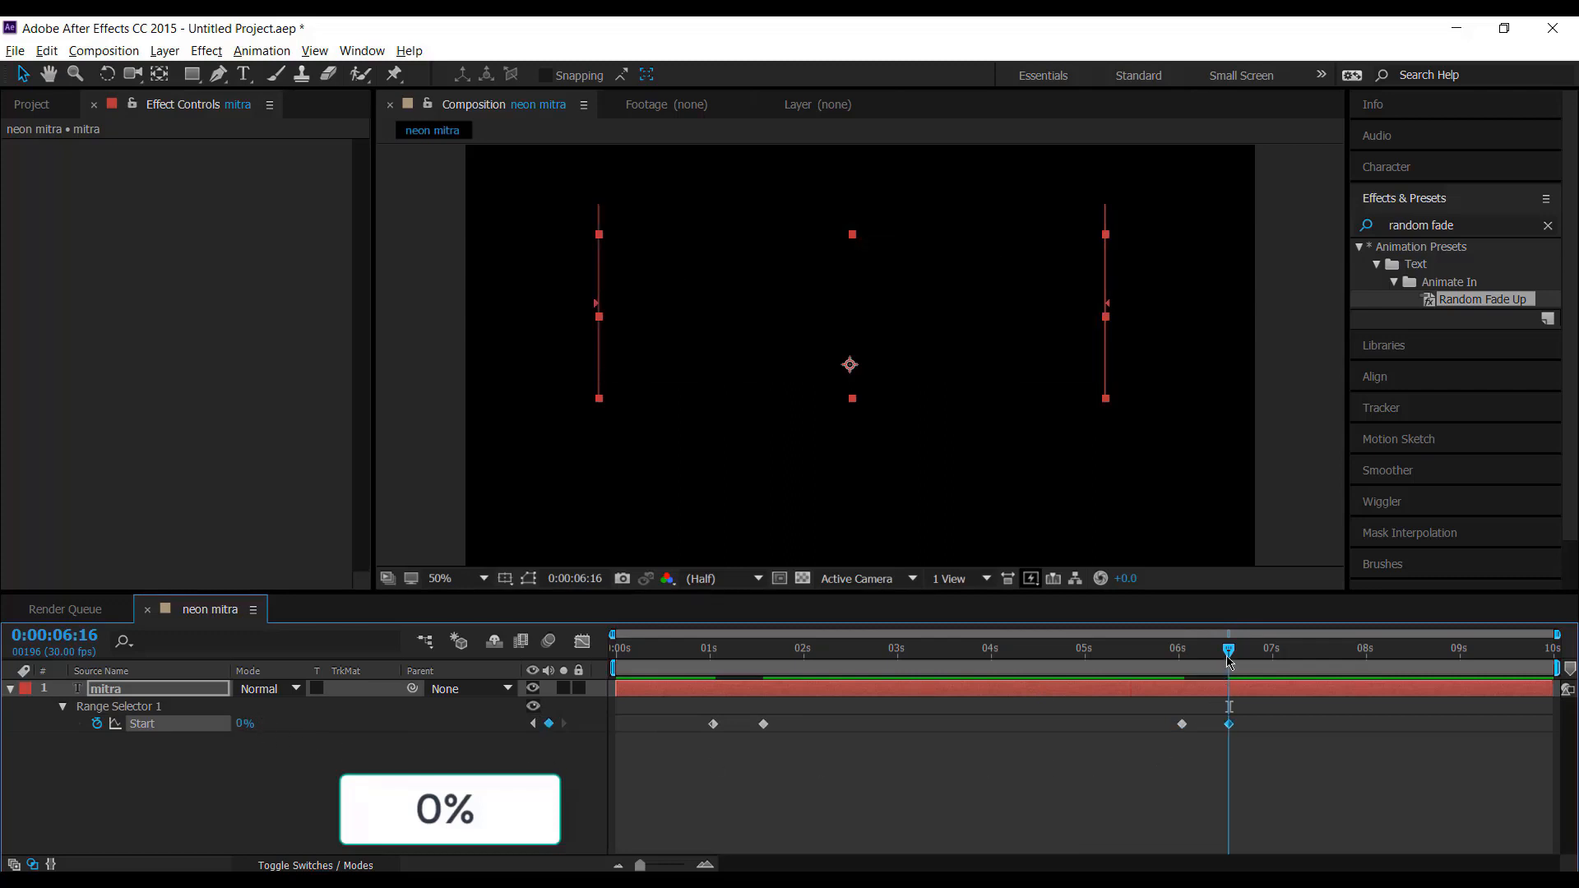
Step: Scrub through the timeline to review the text's fade in and fade out
mouse_move(1226, 656)
left_mouse_down()
mouse_move(1151, 658)
mouse_move(1231, 659)
left_mouse_up()
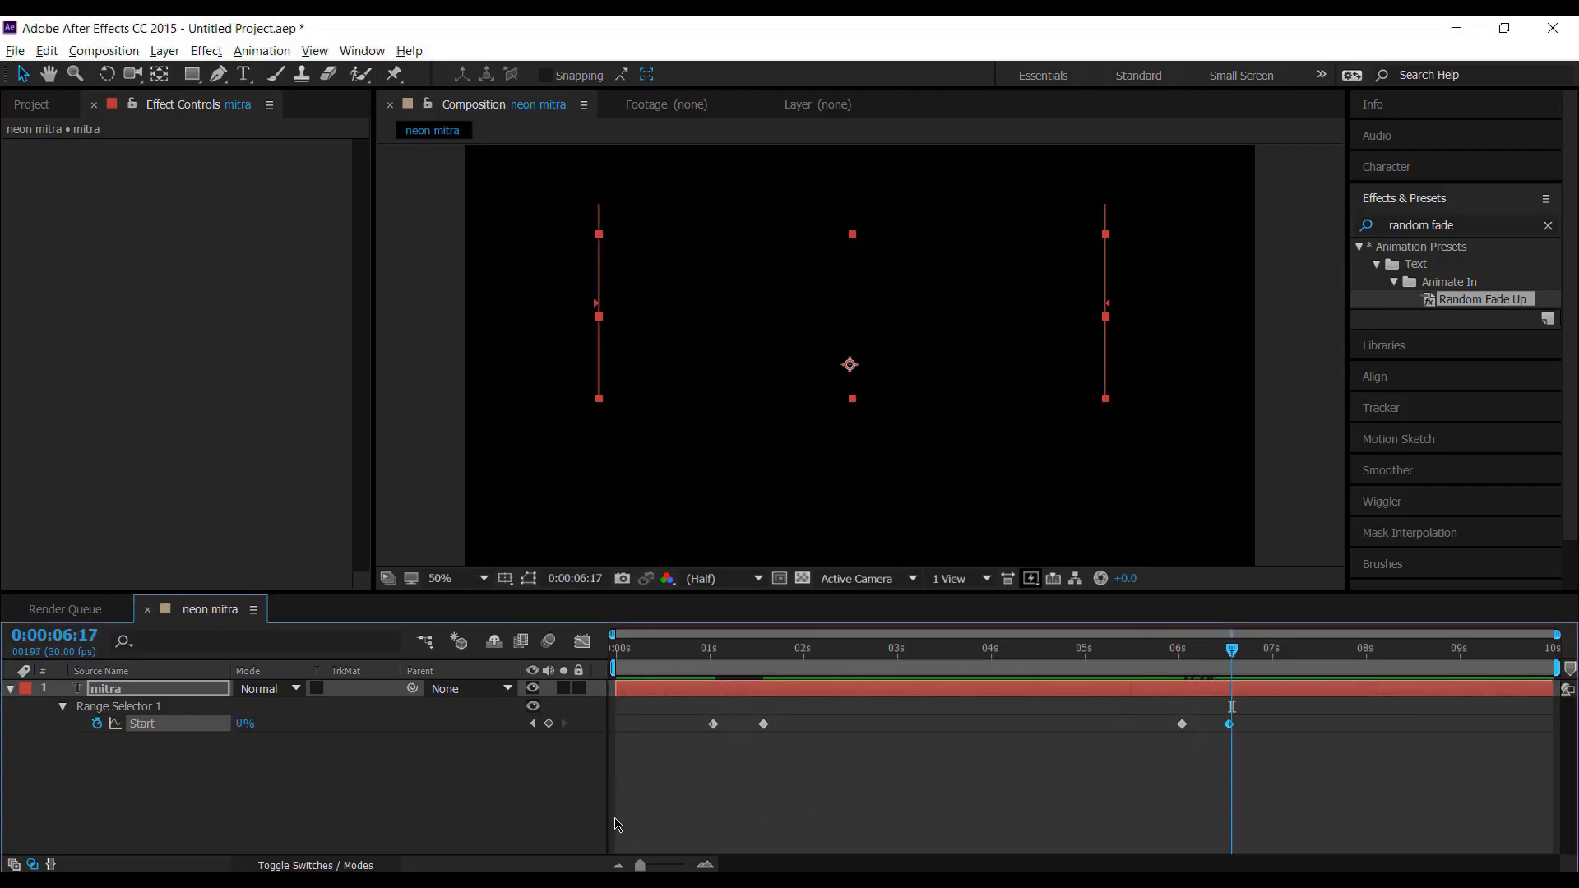
left_click_drag(633, 675, 1007, 676)
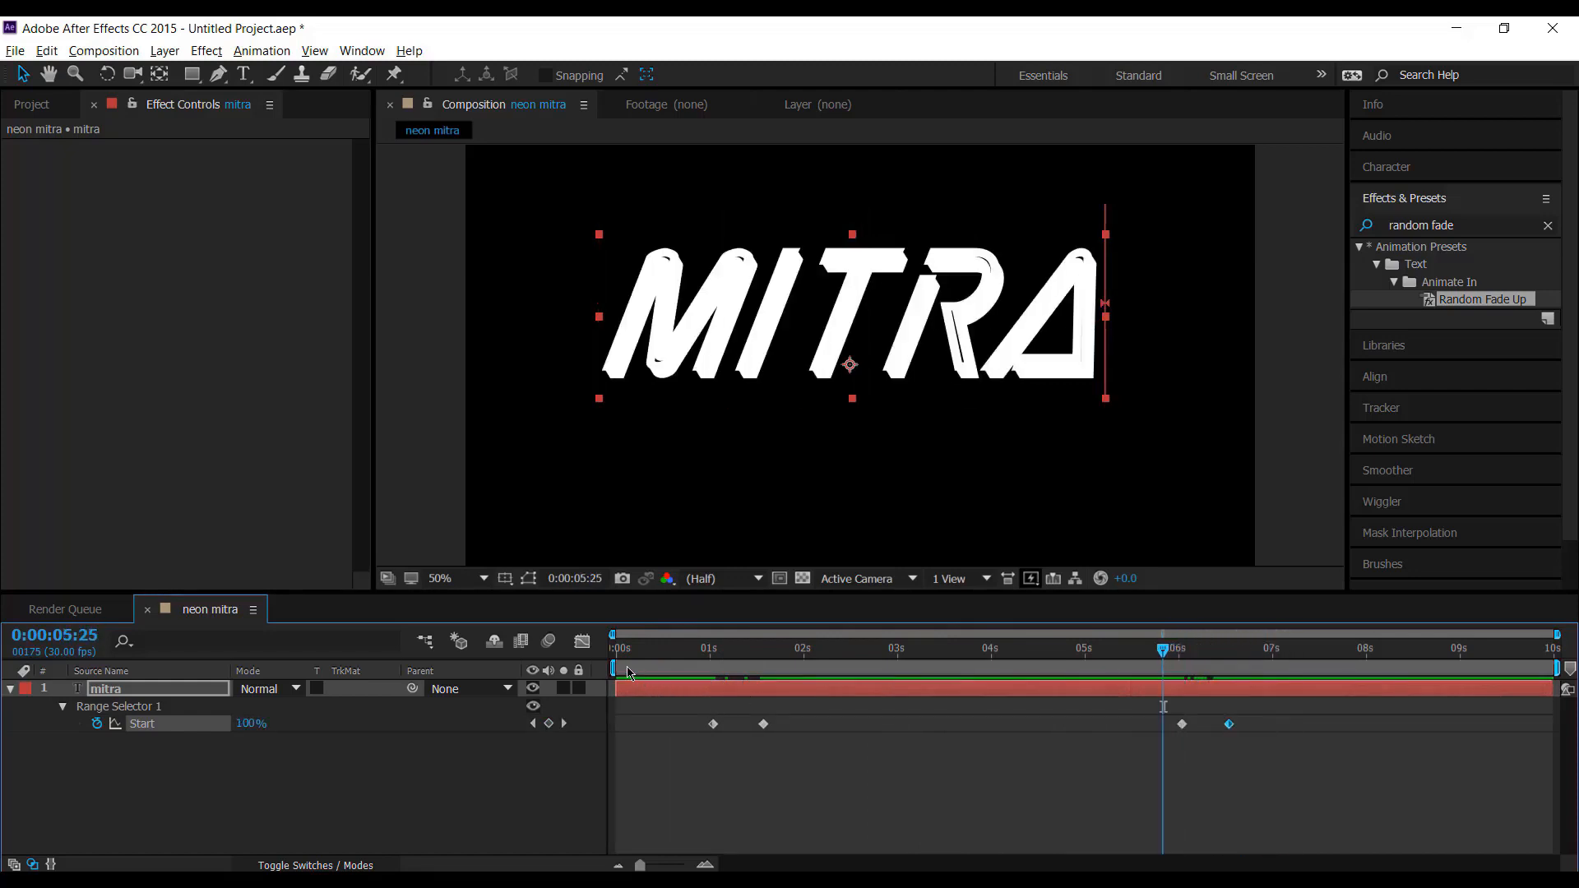
left_click_drag(629, 671, 620, 671)
Step: Set Smoothness to 0% in the Advanced settings of Range Selector 1, then collapse the mitra layer's properties
left_click(204, 808)
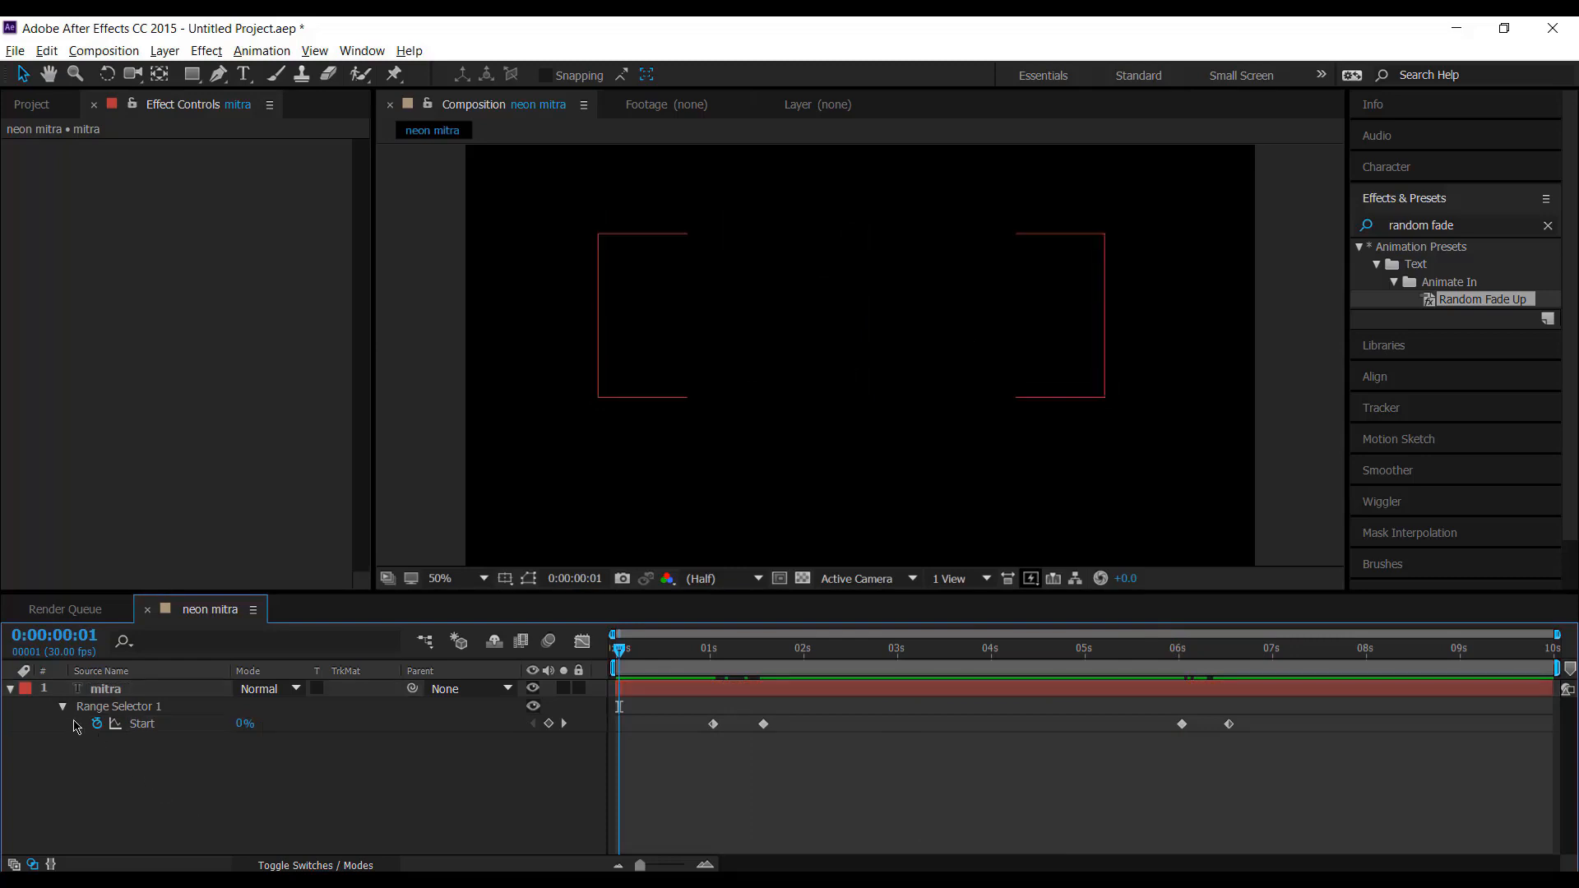
left_click(64, 707)
left_click(62, 708)
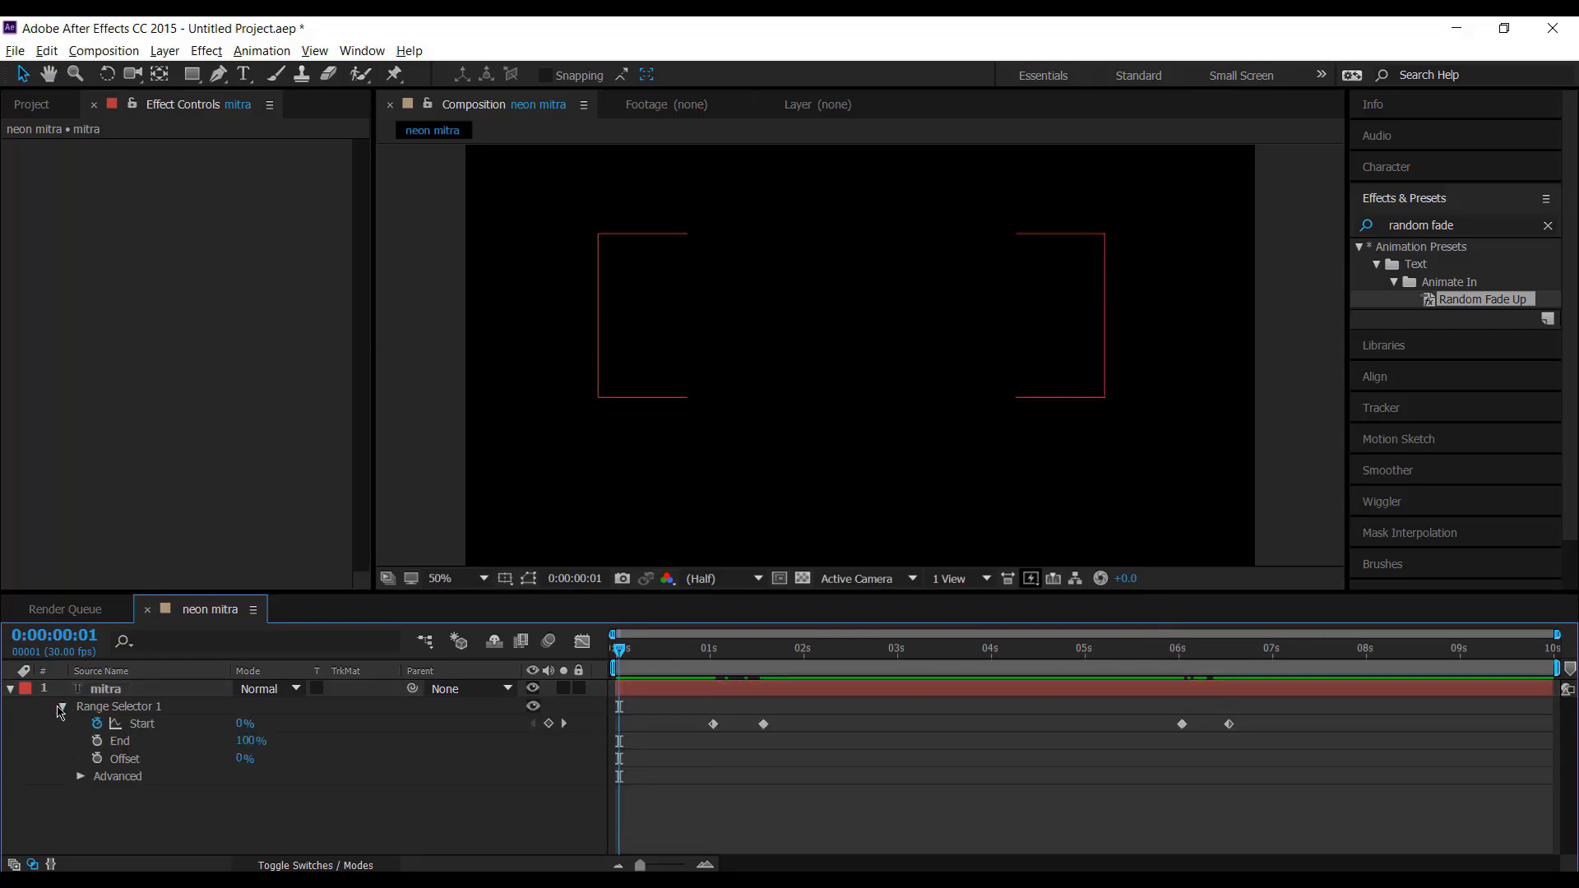
left_click(80, 776)
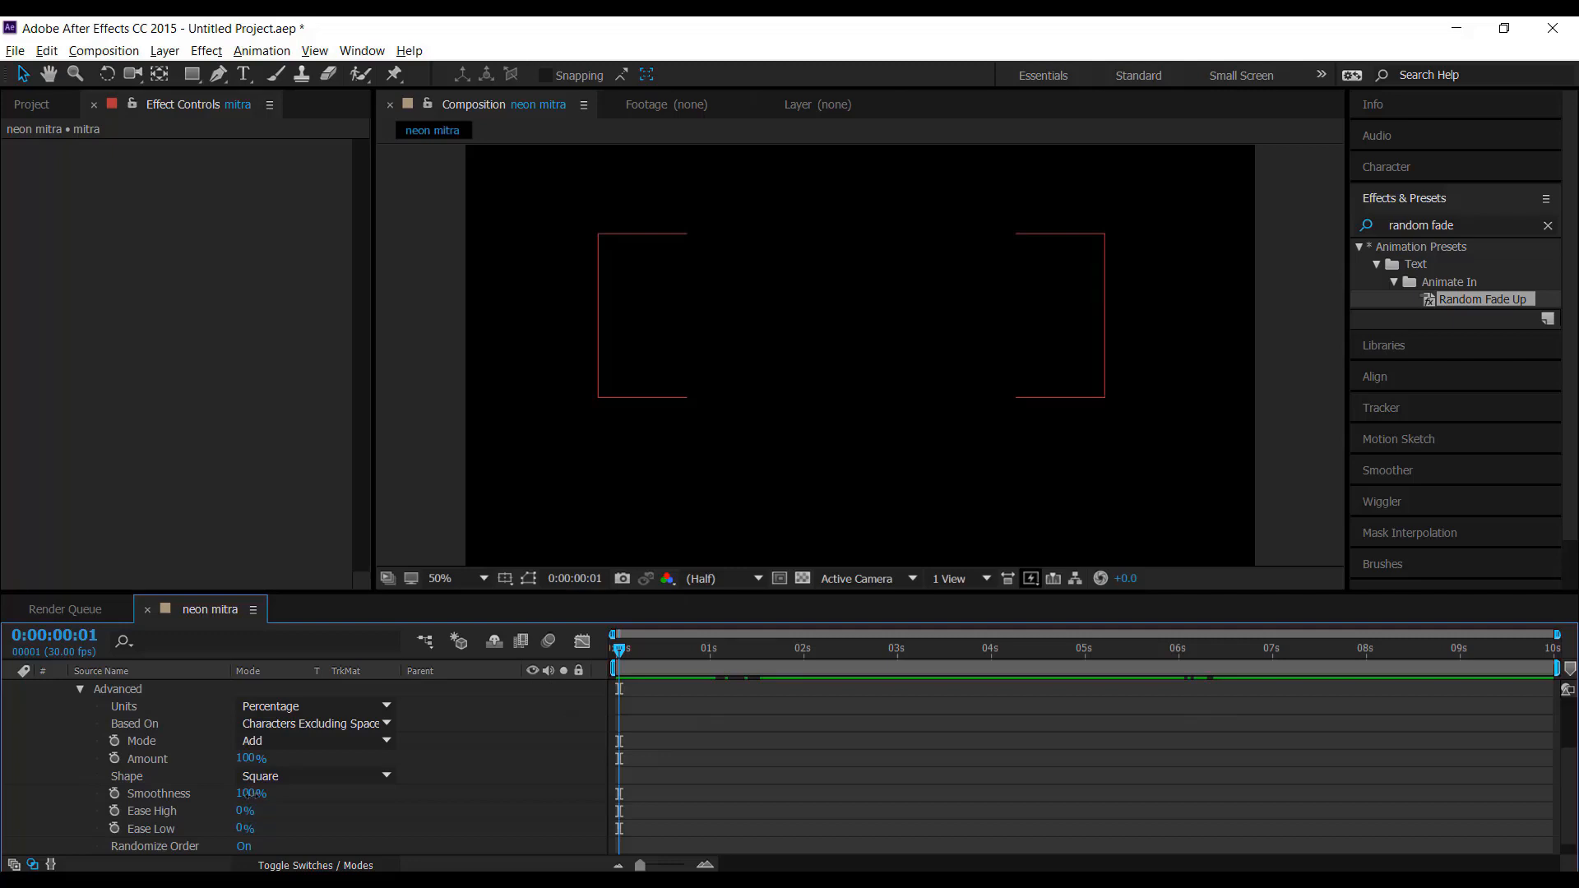
left_click(248, 794)
type("0")
key("Return")
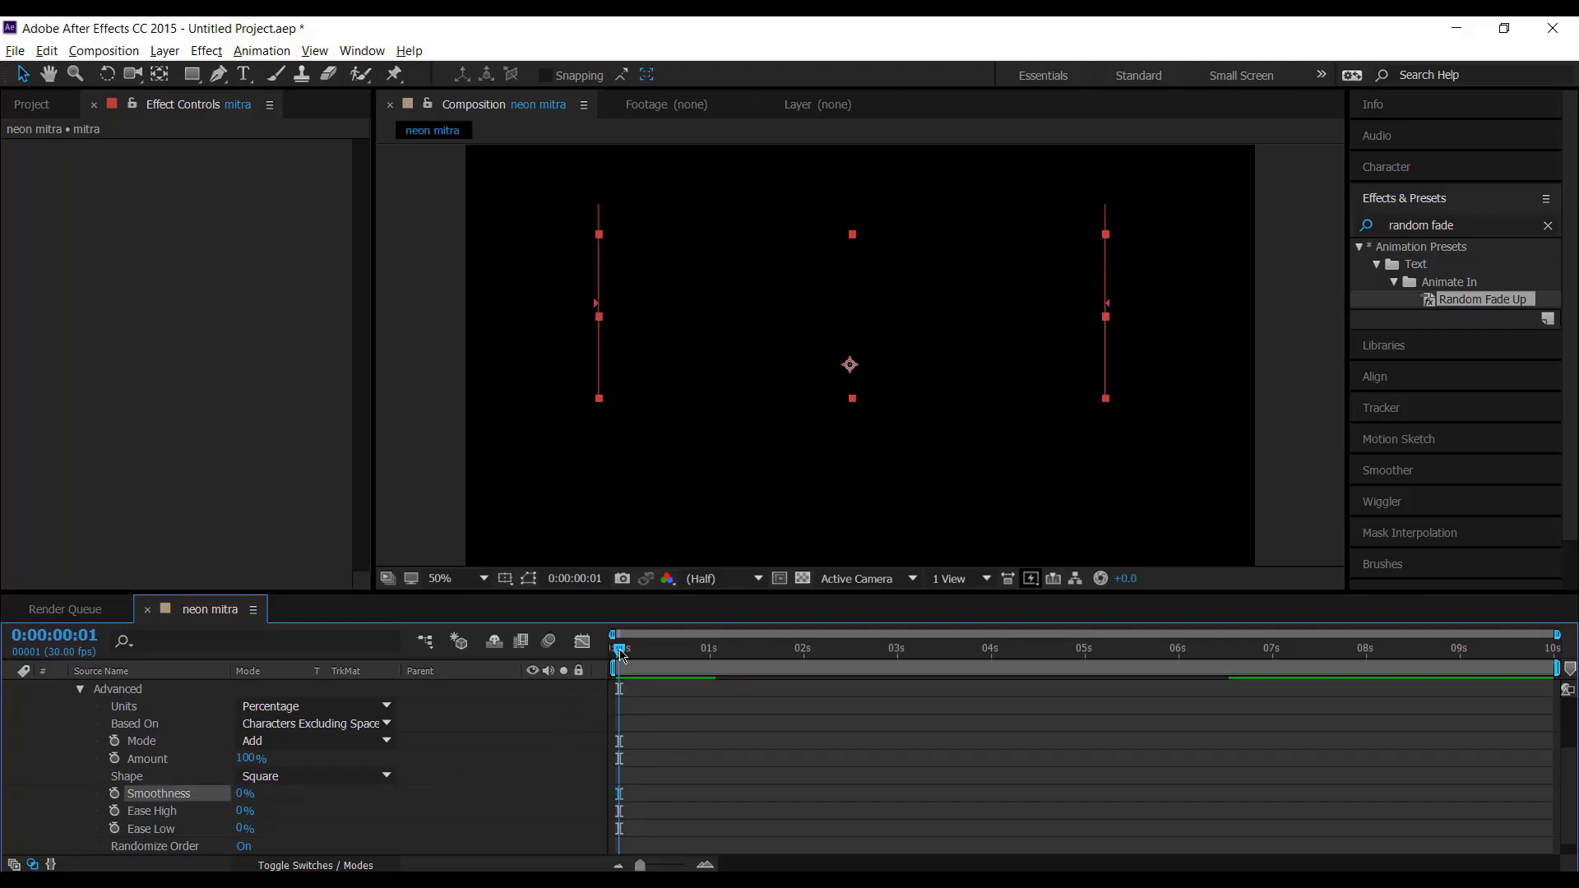
left_click_drag(623, 654, 157, 784)
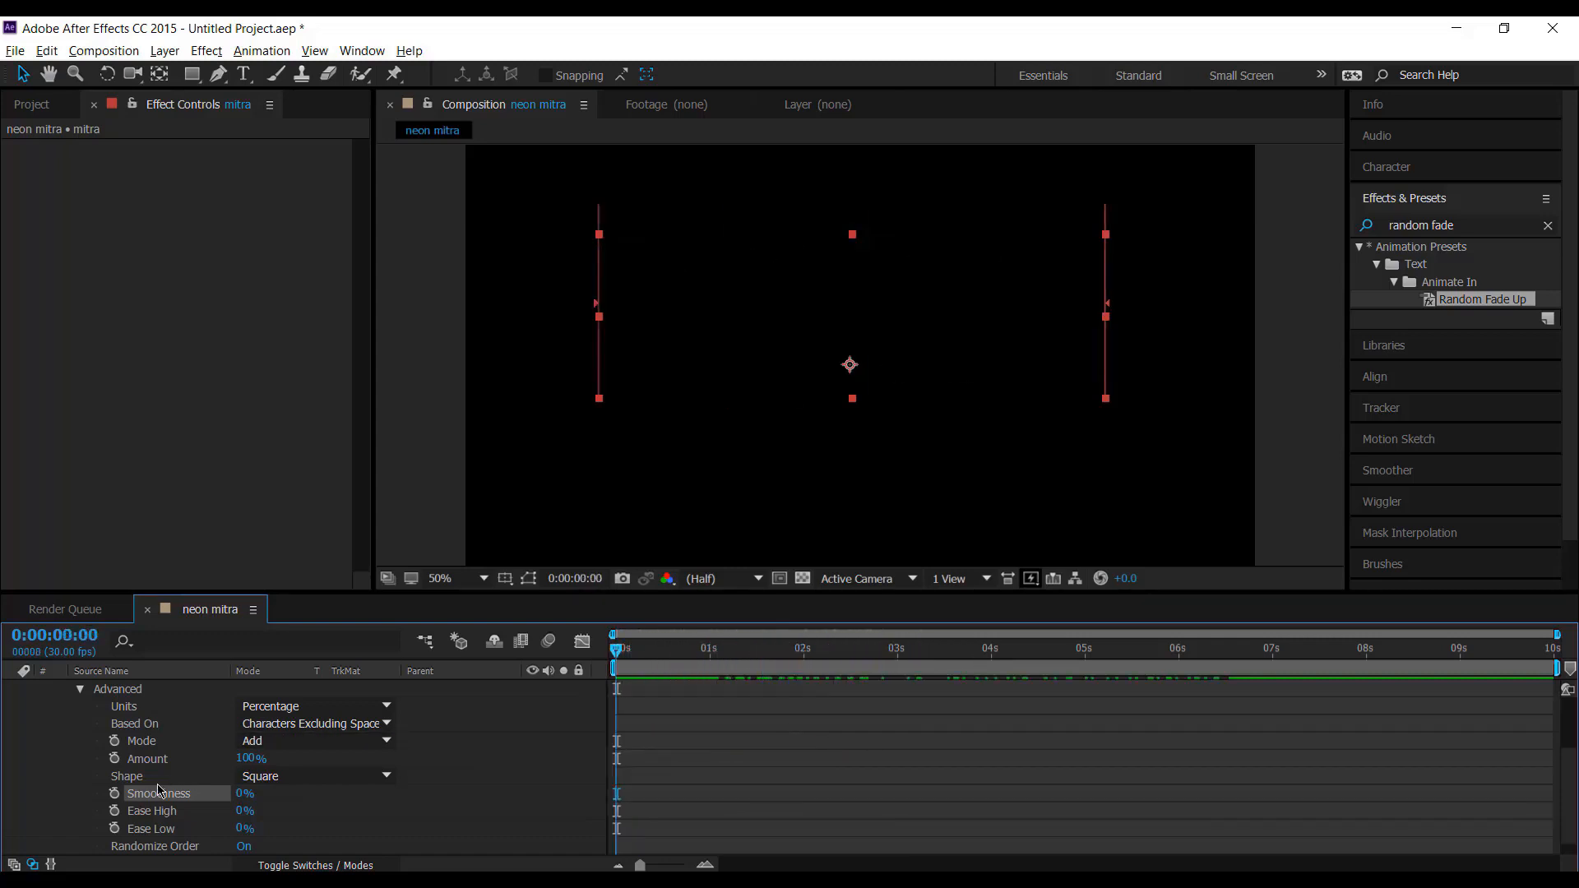
scroll(99, 720, "up", 2)
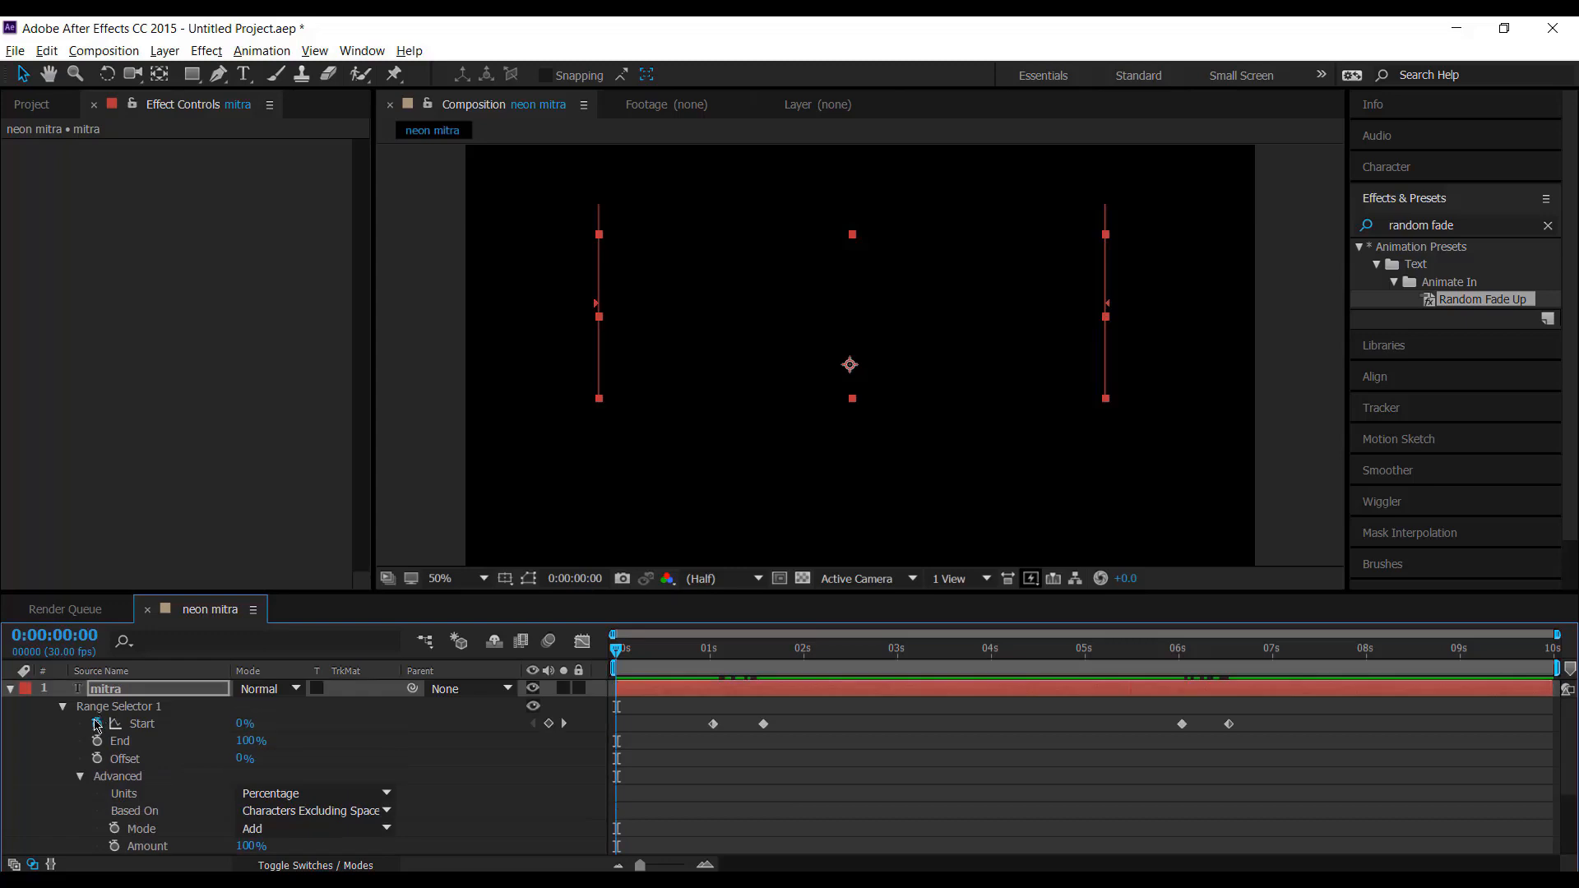
left_click(9, 690)
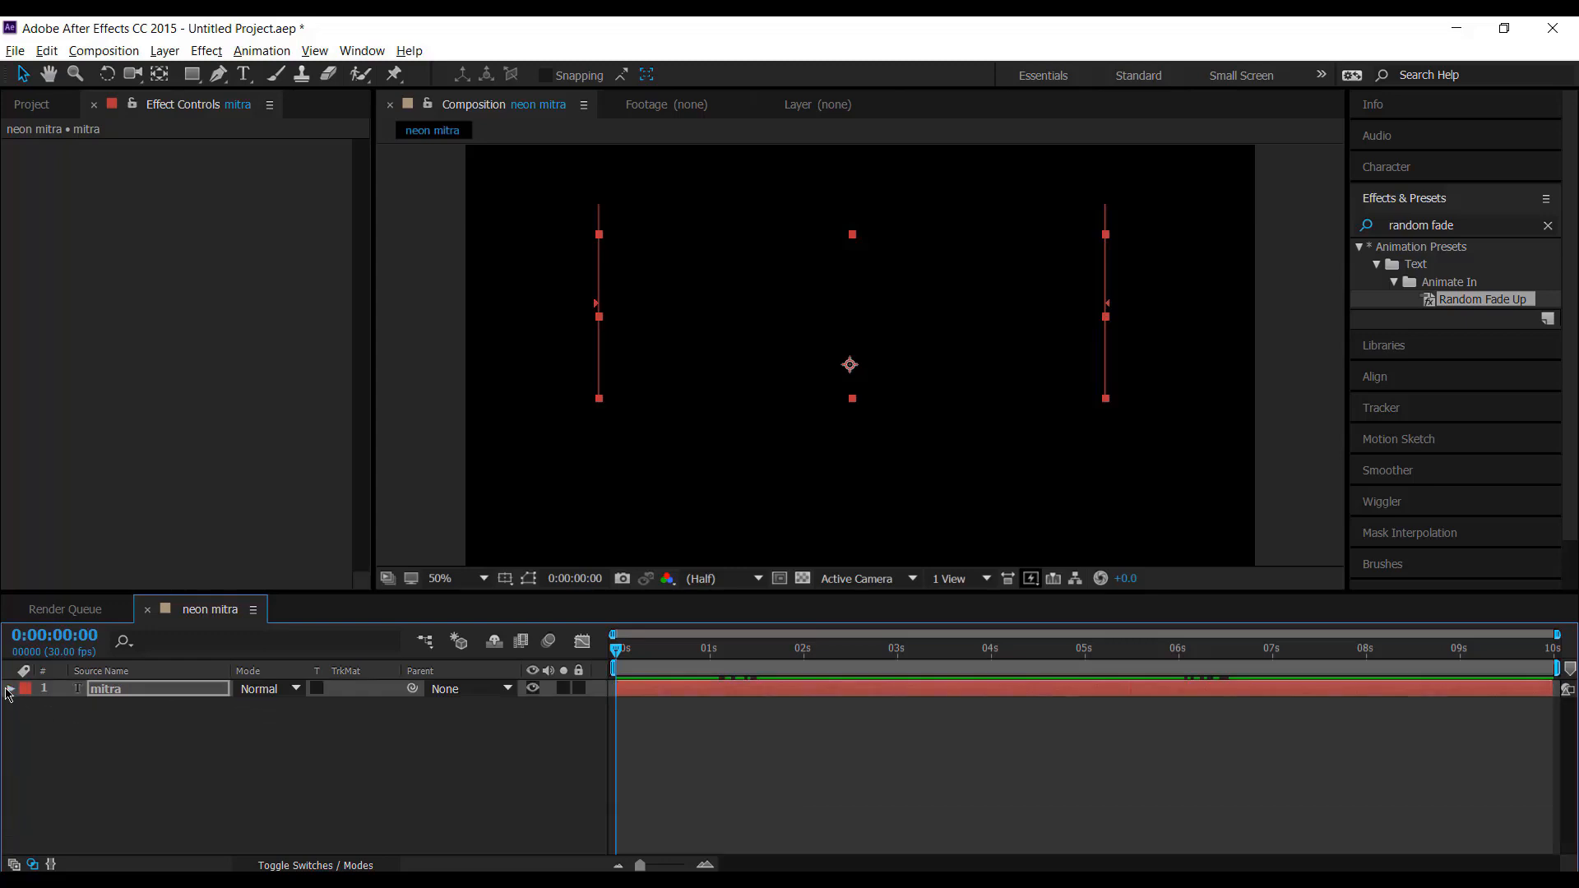
left_click(106, 755)
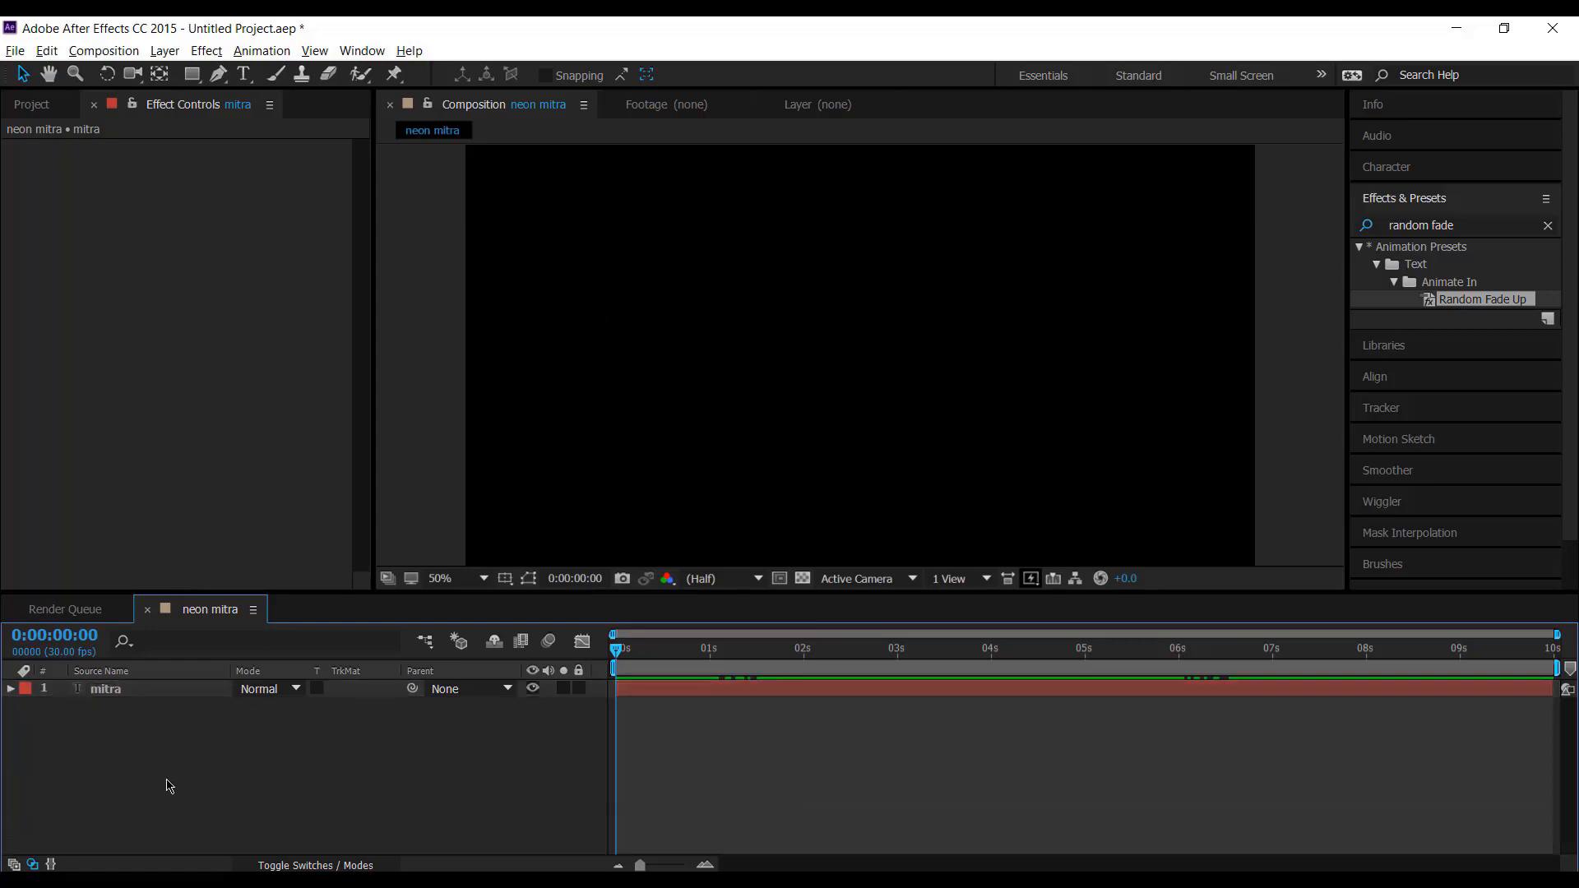
Step: Pre-compose the mitra text layer as "text comp", moving all attributes into the new composition
right_click(143, 695)
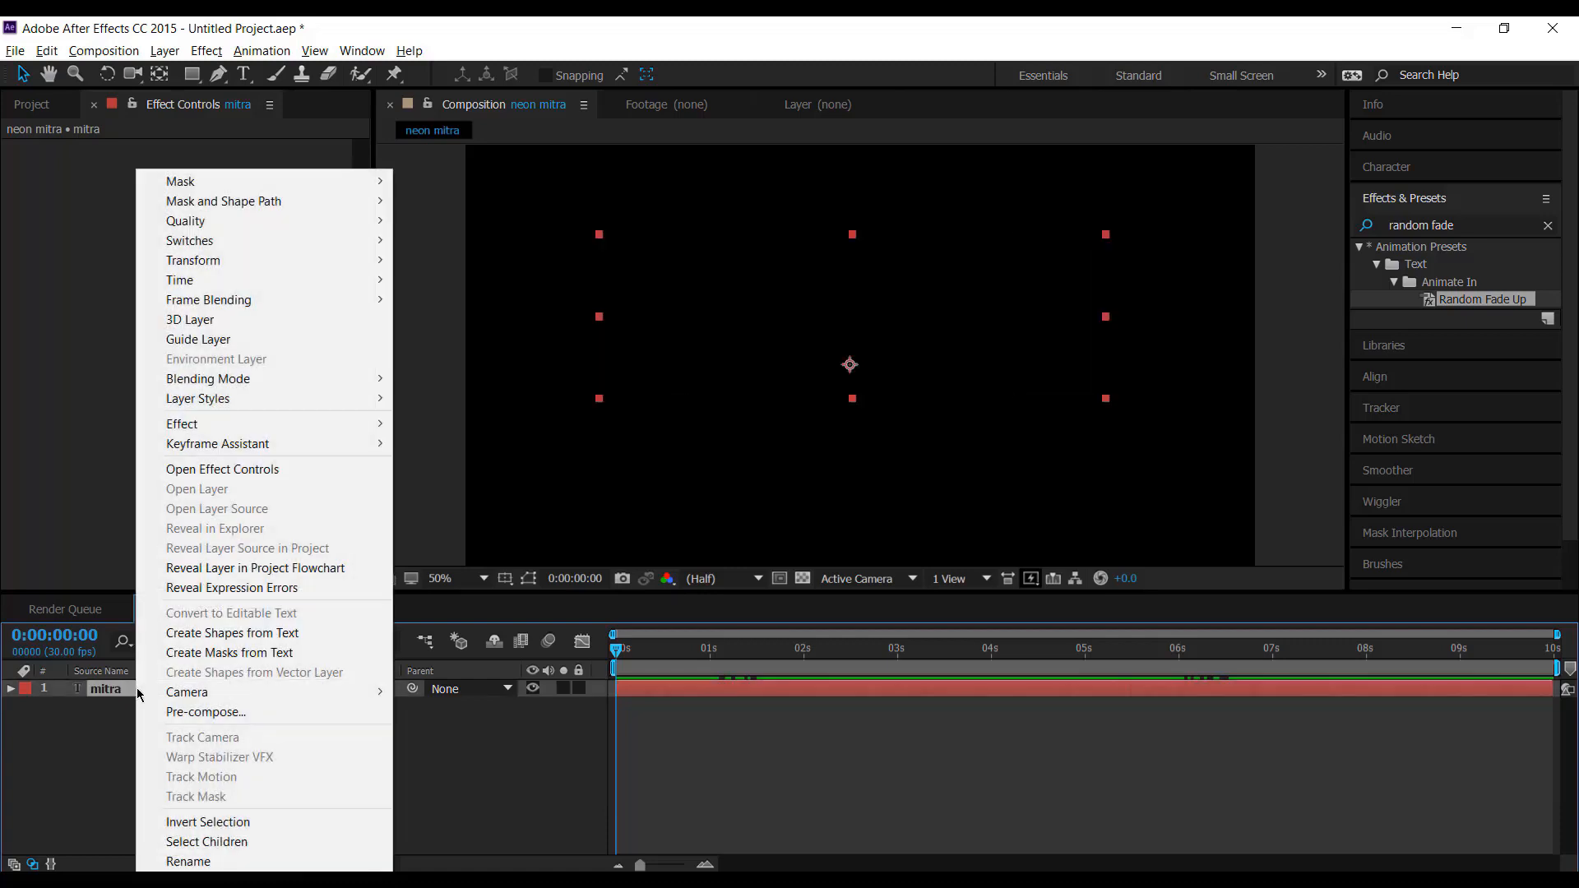
left_click(227, 714)
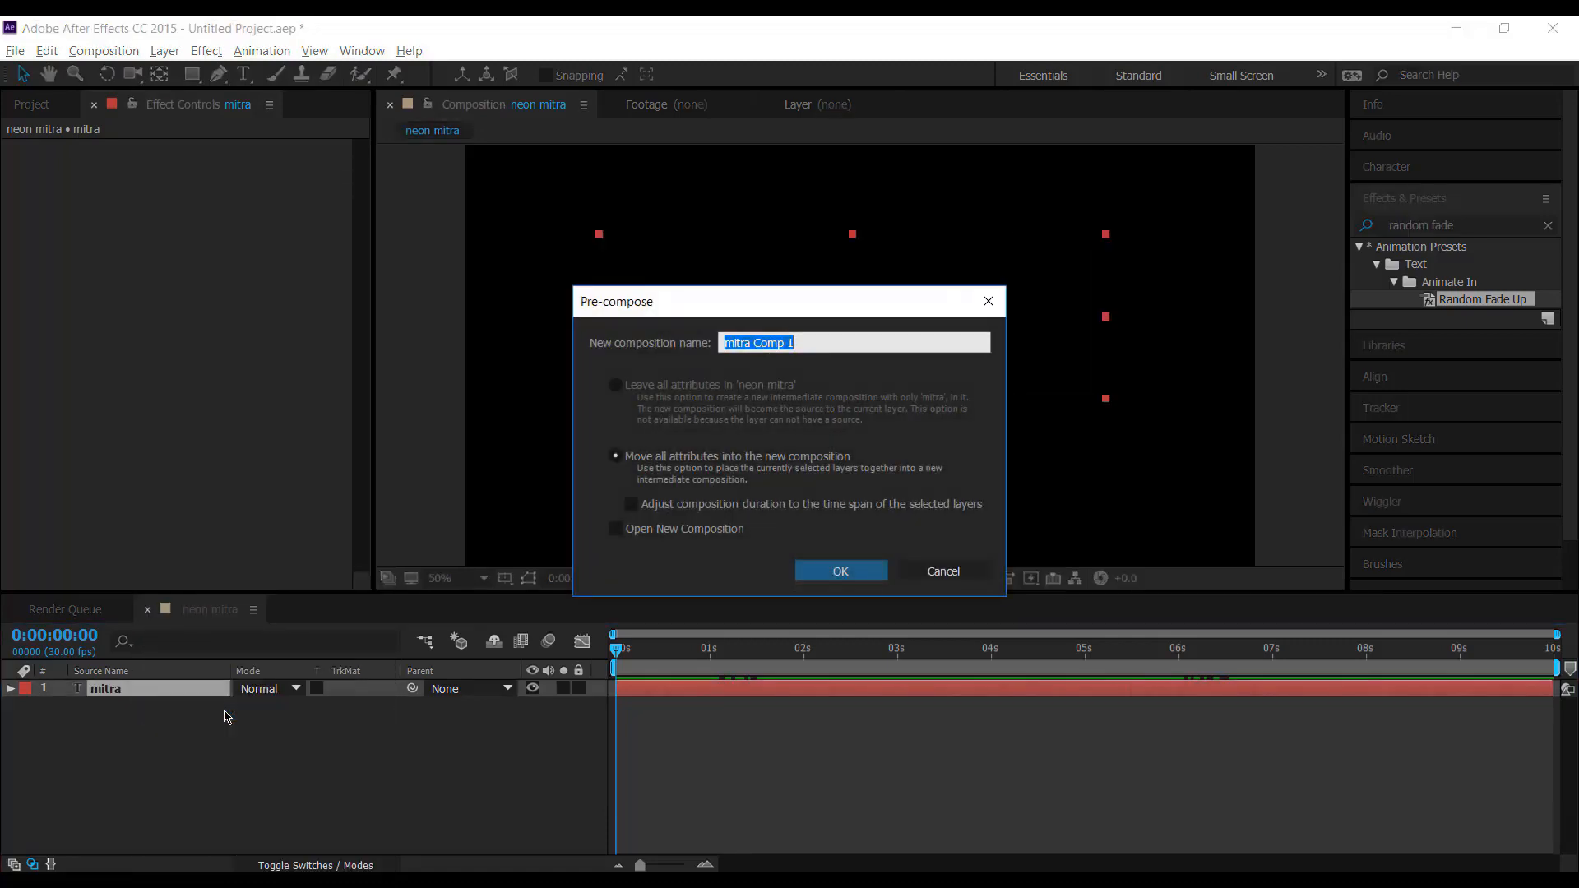
type("text comp")
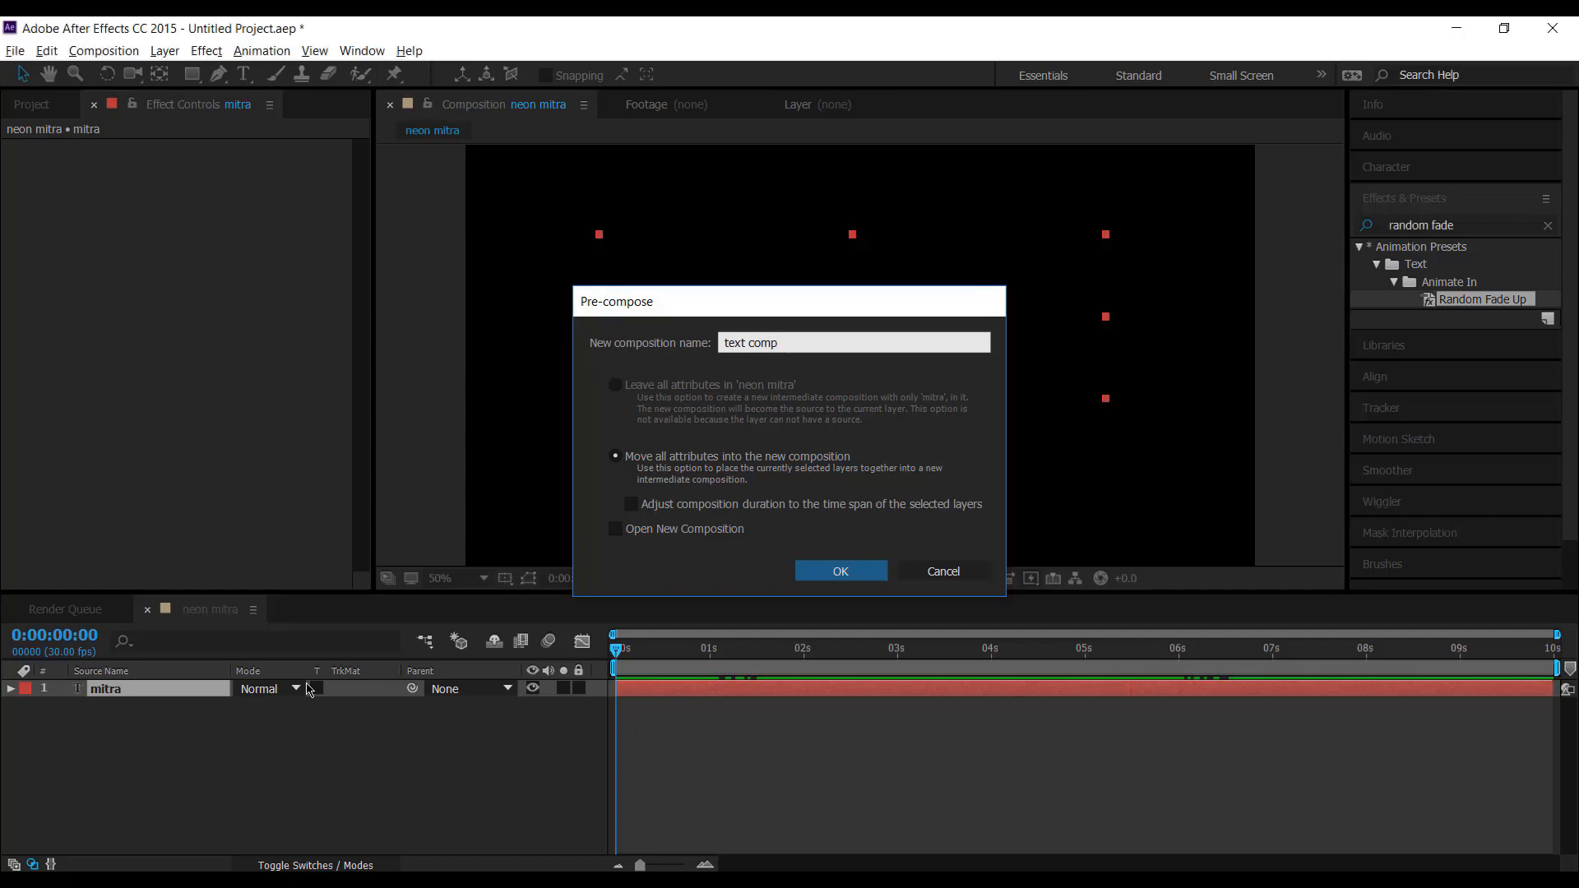
key("Return")
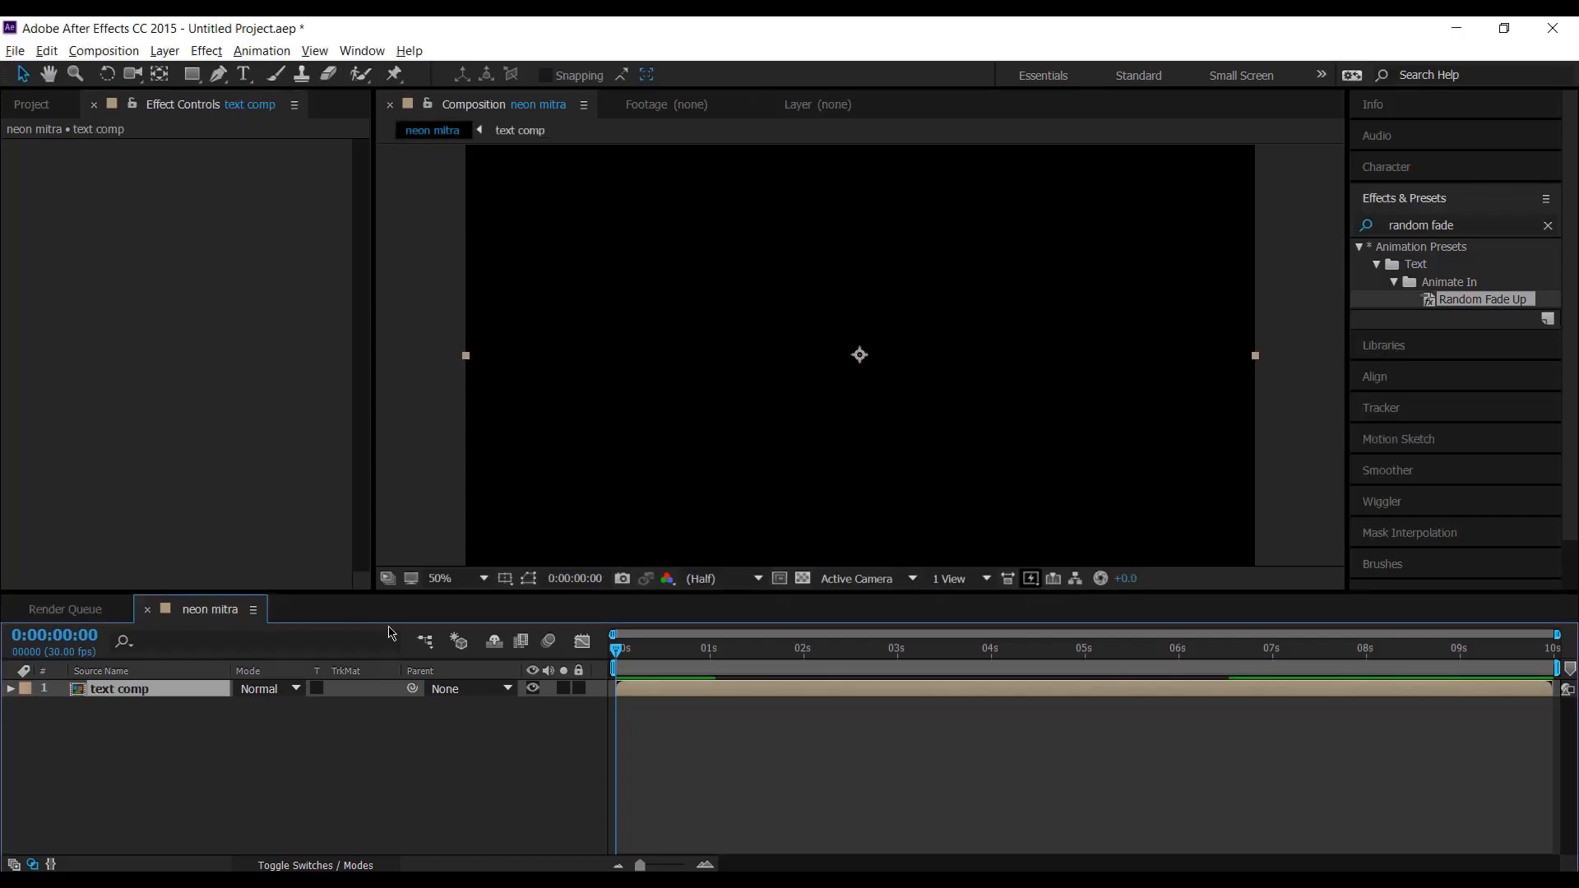
Step: Search the effects for "vegas" and apply the Vegas effect to the text comp layer
left_click(1548, 224)
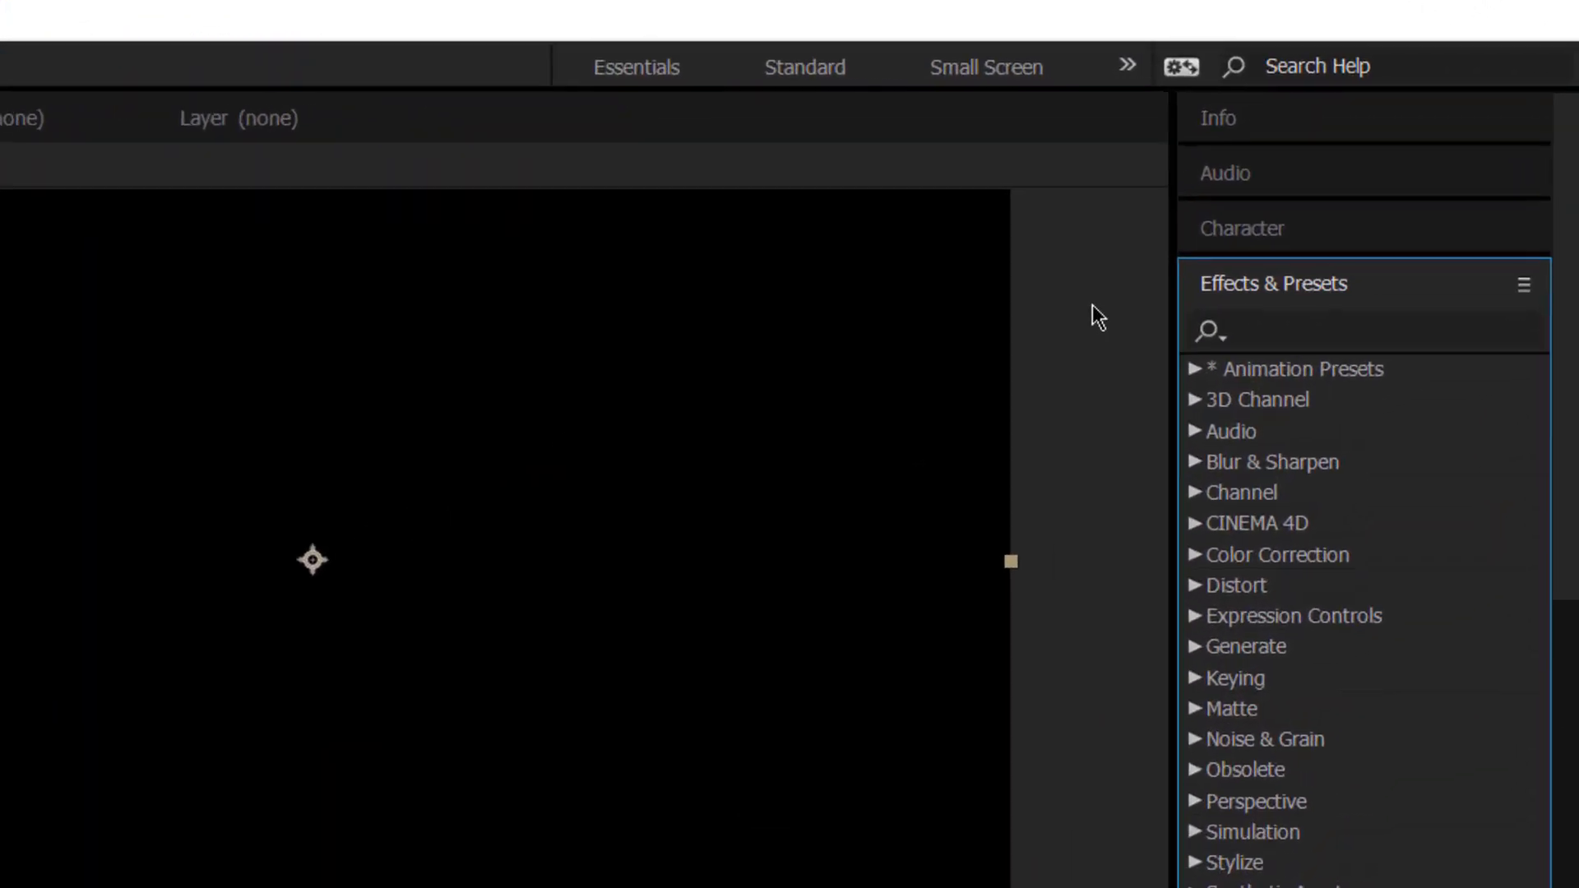
left_click(1348, 321)
type("ve")
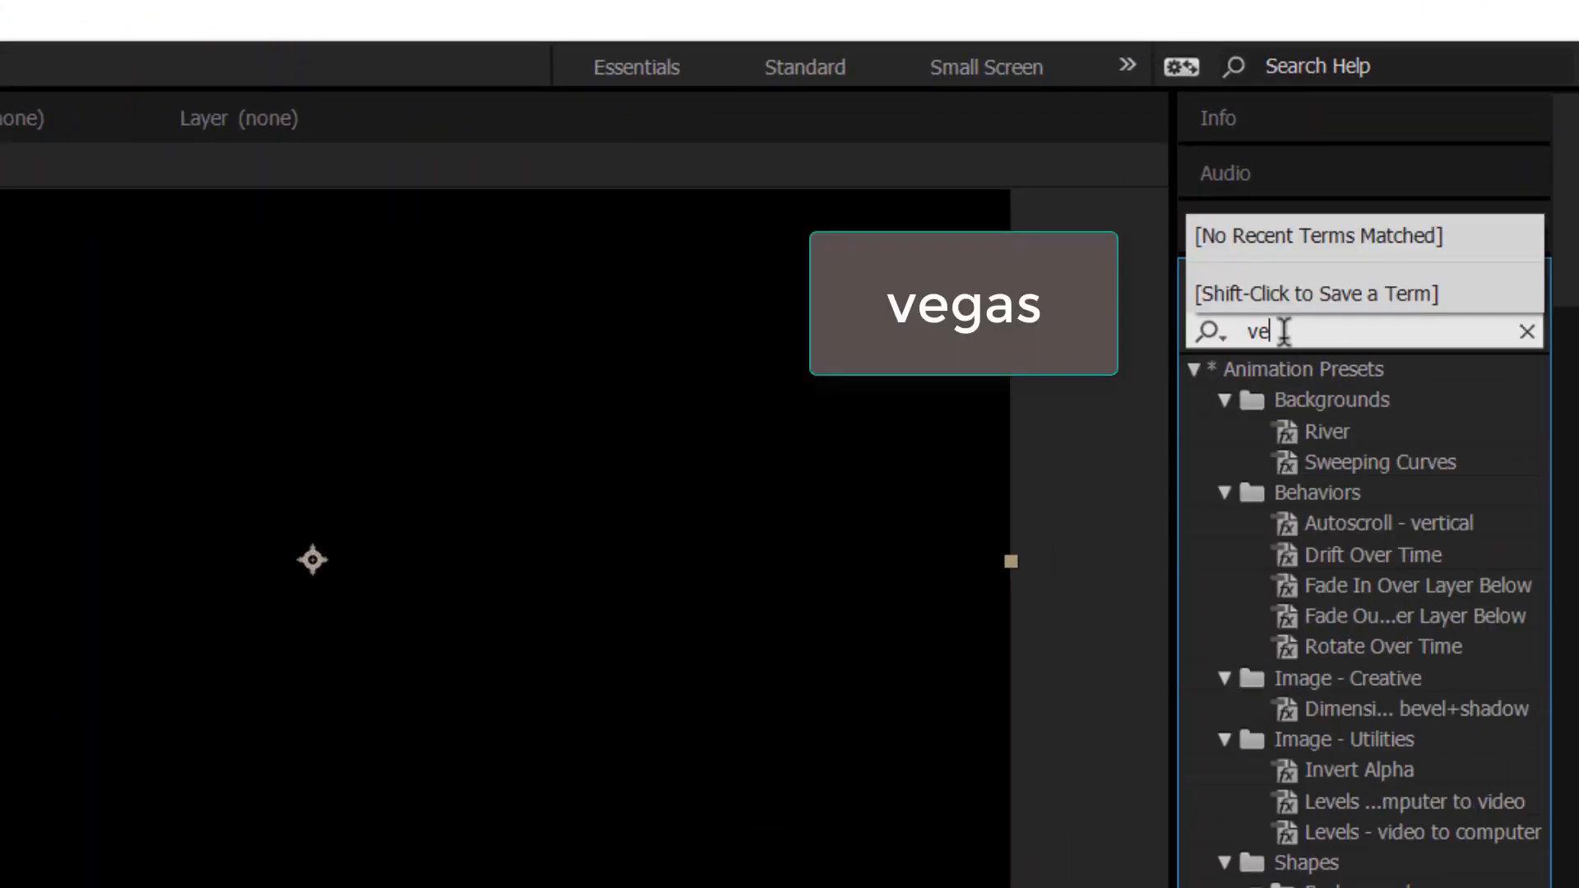
type("gas")
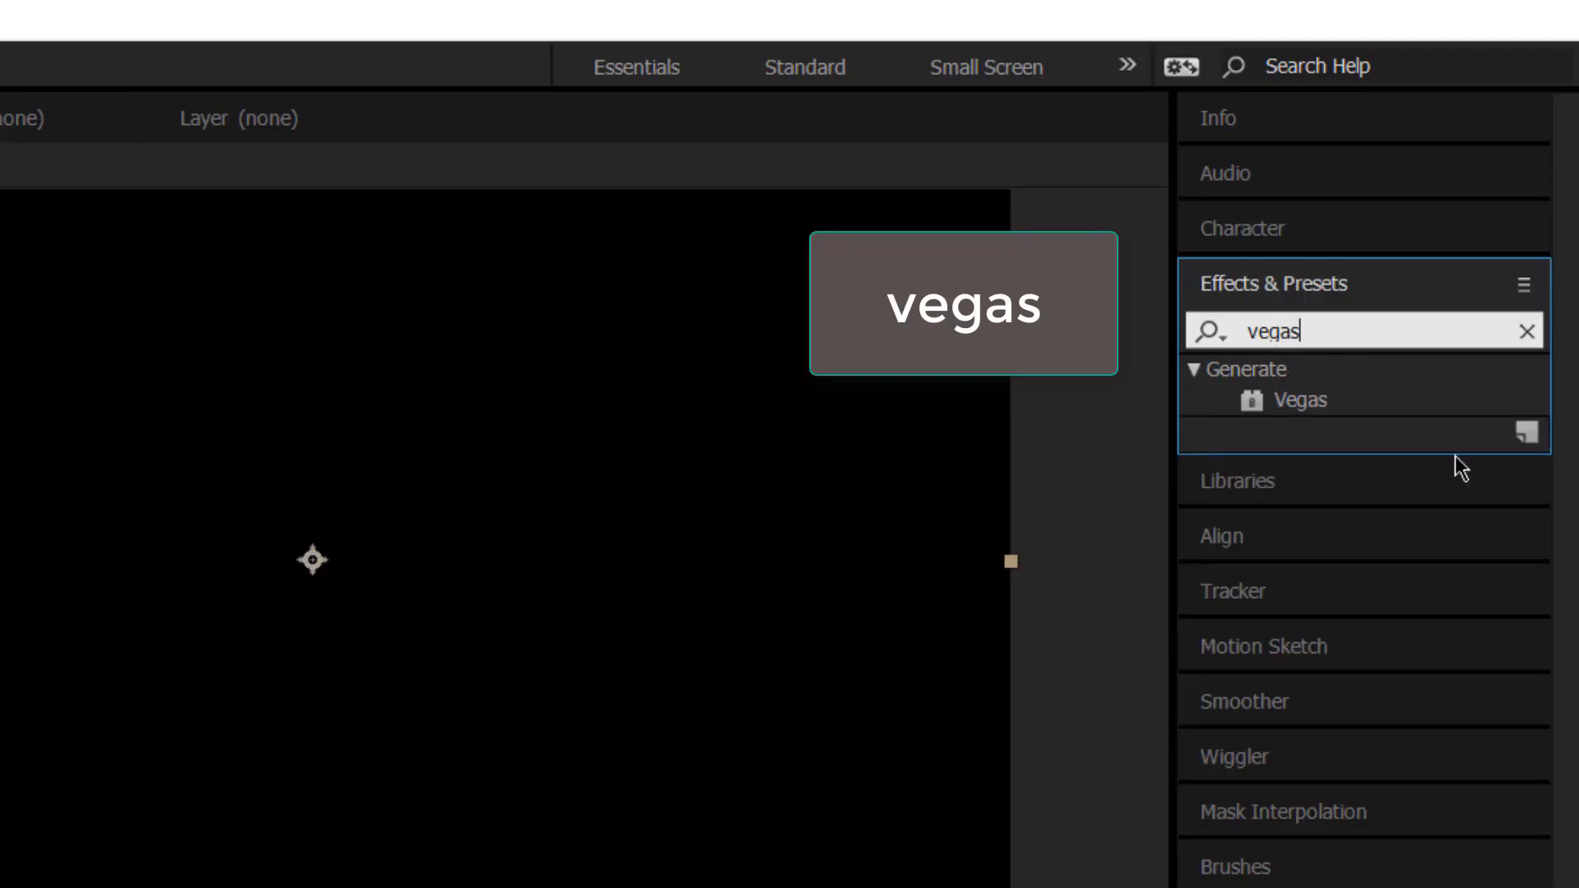
left_click(1375, 403)
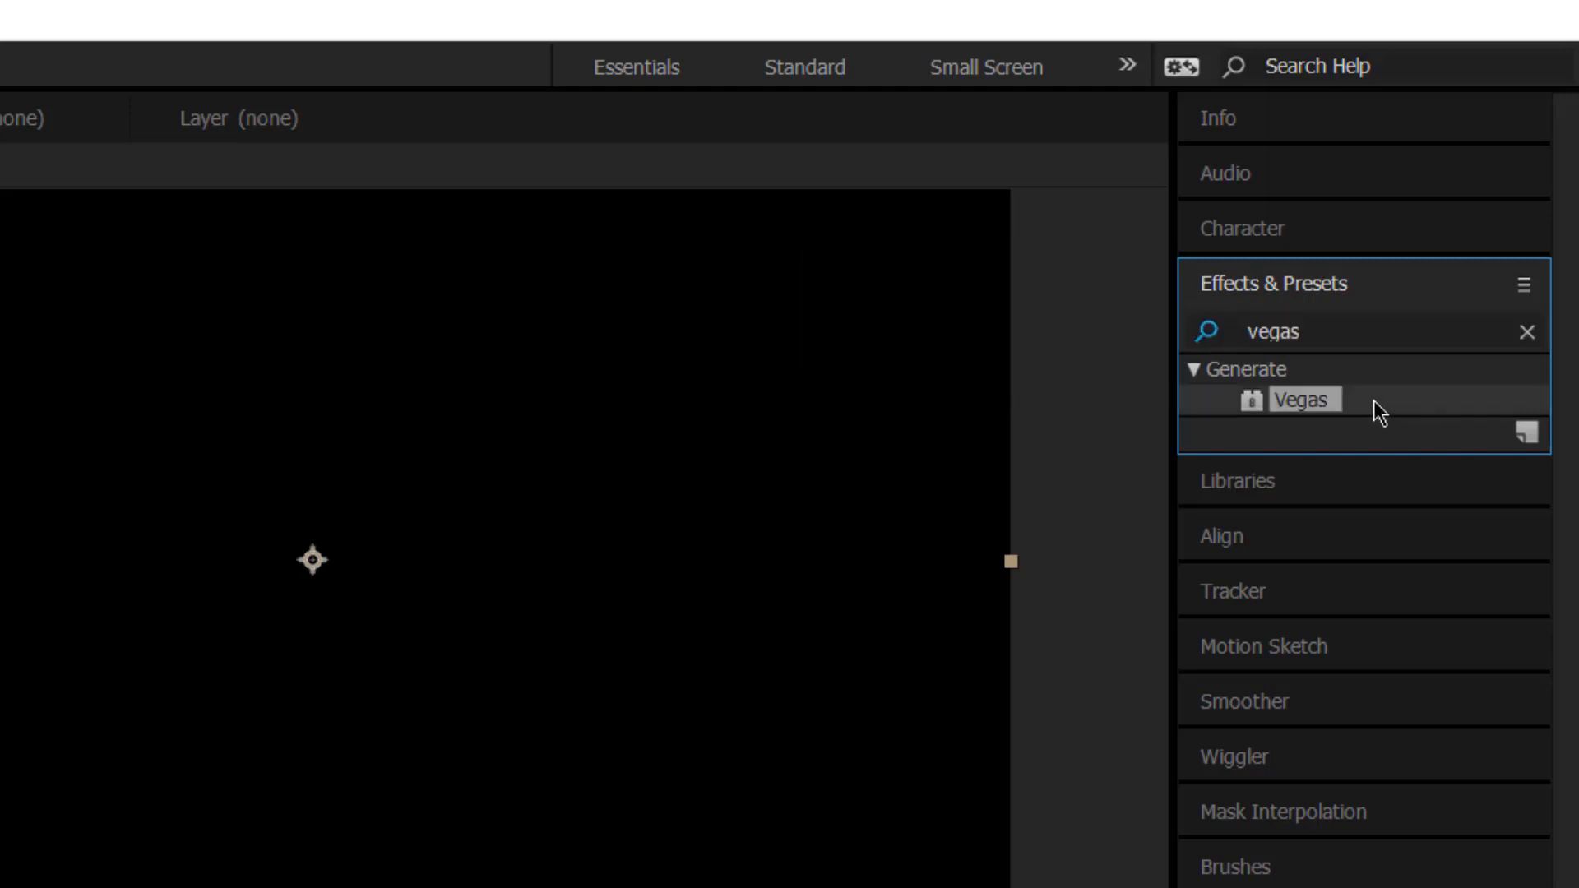
double_click(1374, 401)
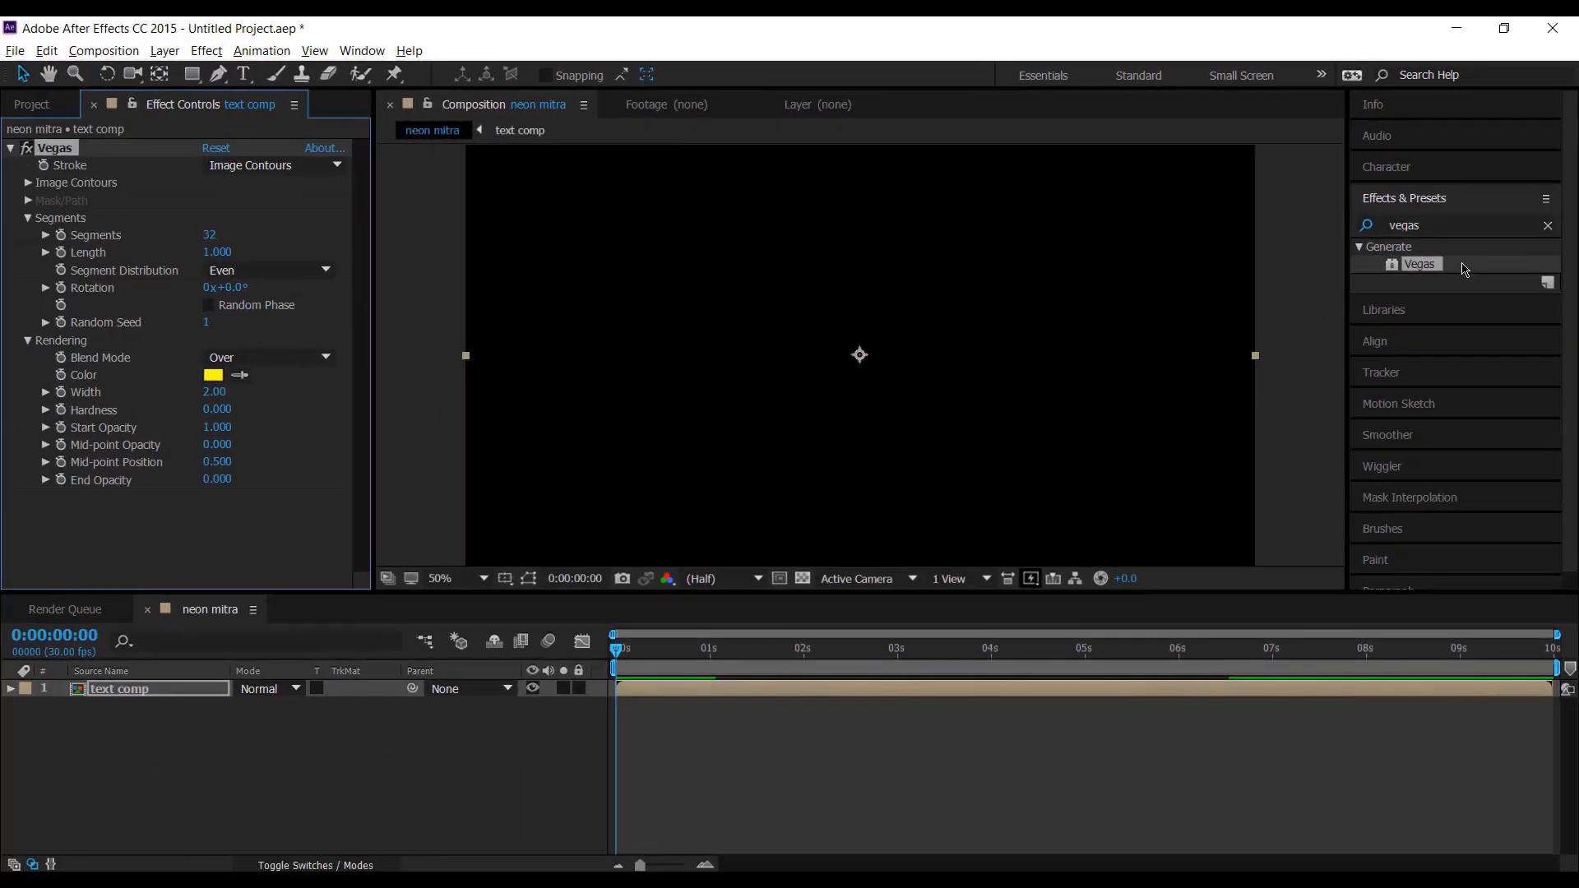
Step: Move the current time to 0:00:01:17 and set the Vegas effect's Segments to 1
left_click(758, 671)
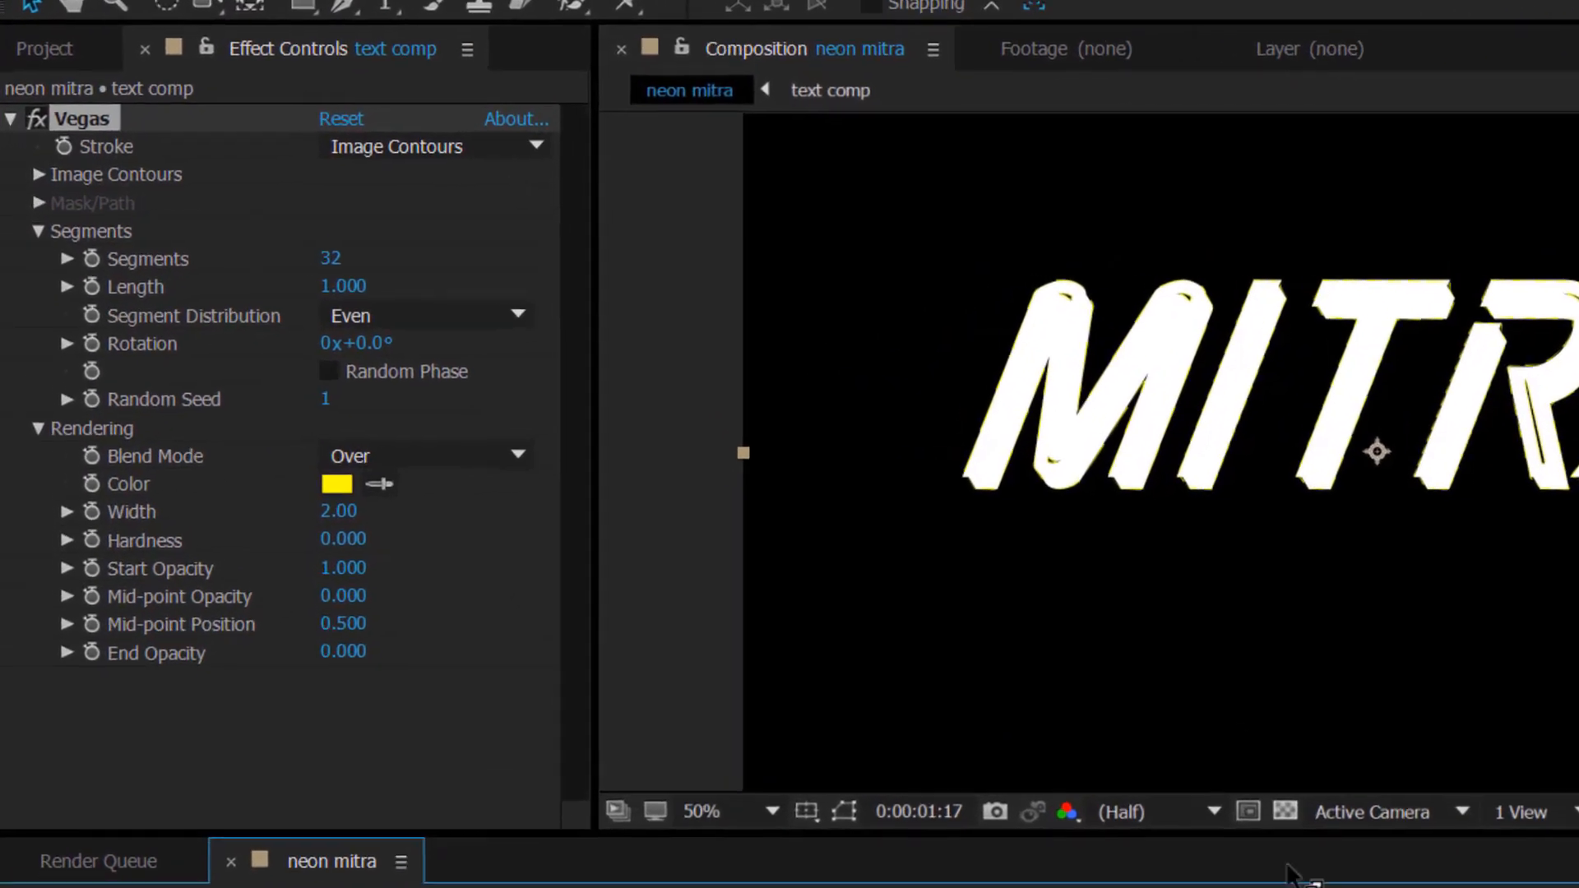
left_click(333, 259)
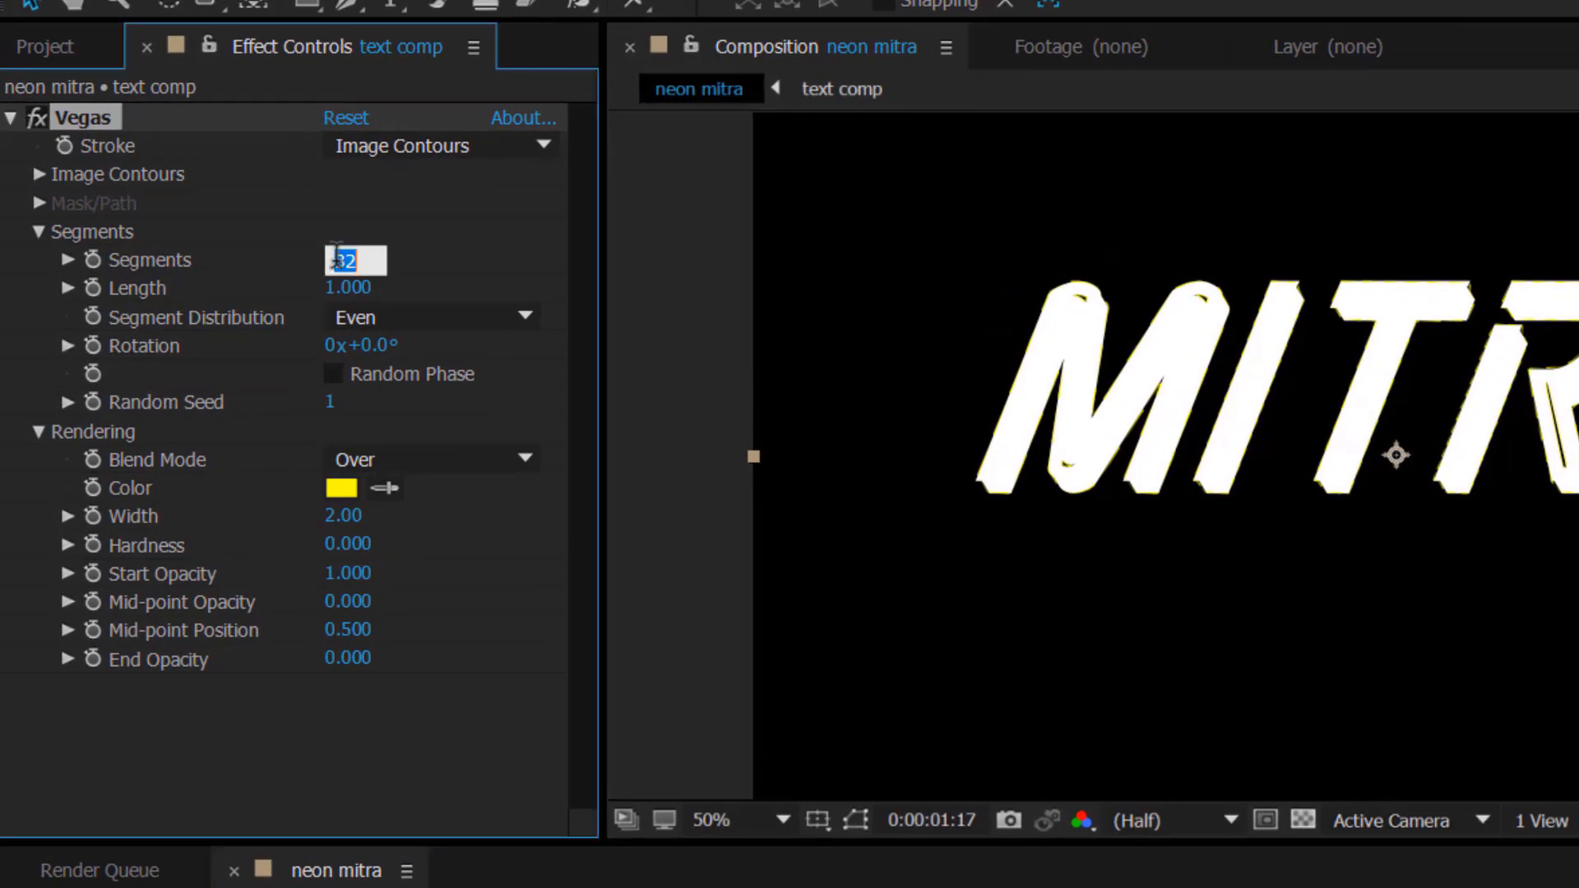
type("1")
key("Return")
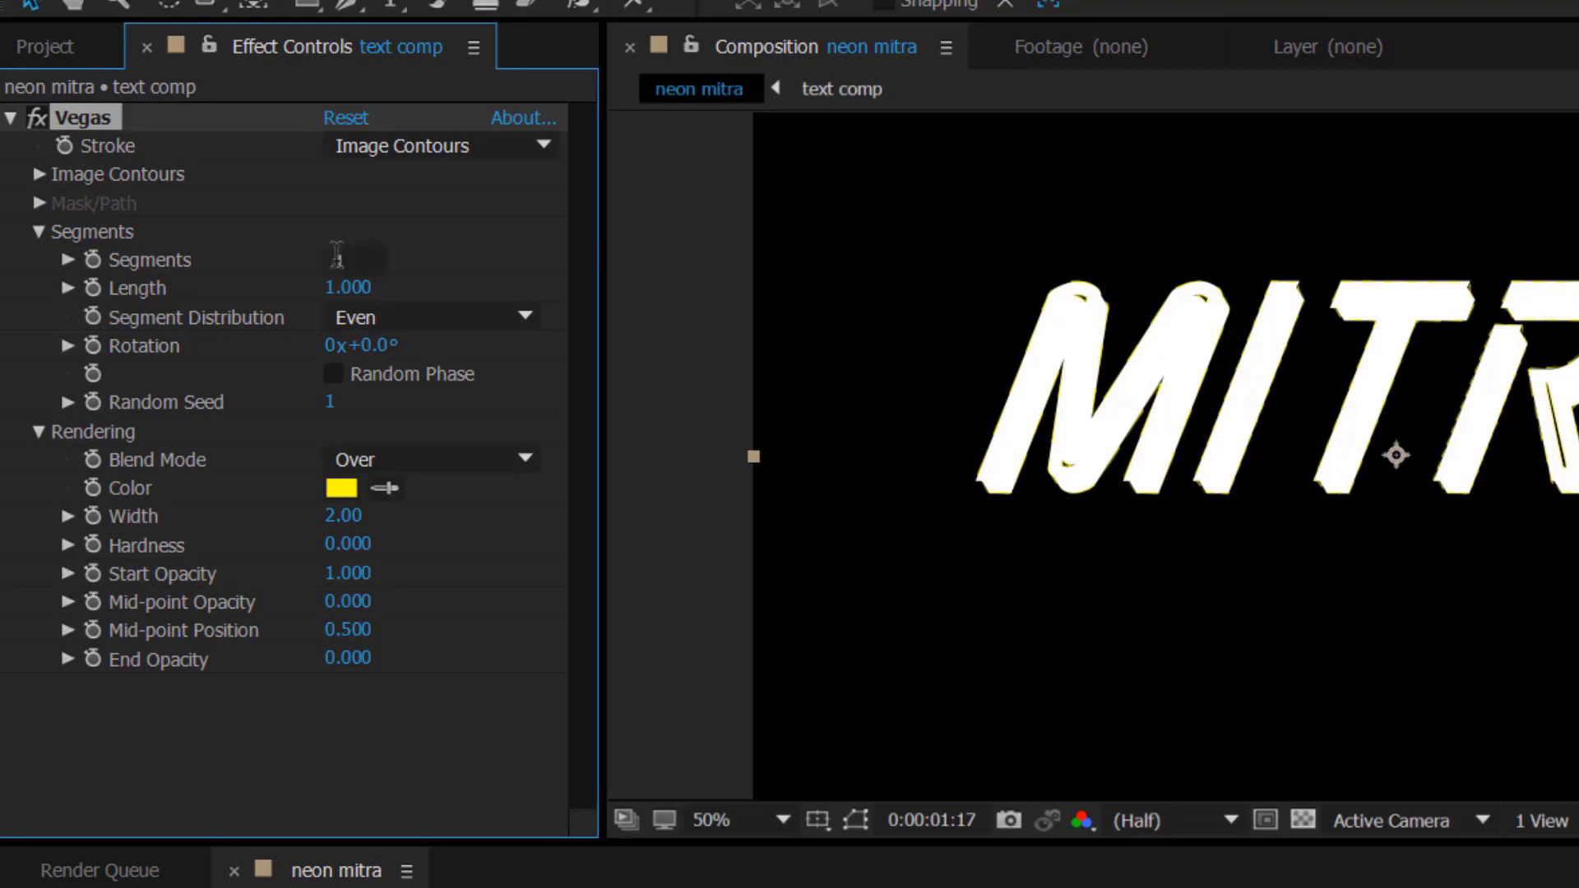
Step: Set the Vegas segment Length to 0.6 and the Blend Mode to Transparent
left_click(348, 288)
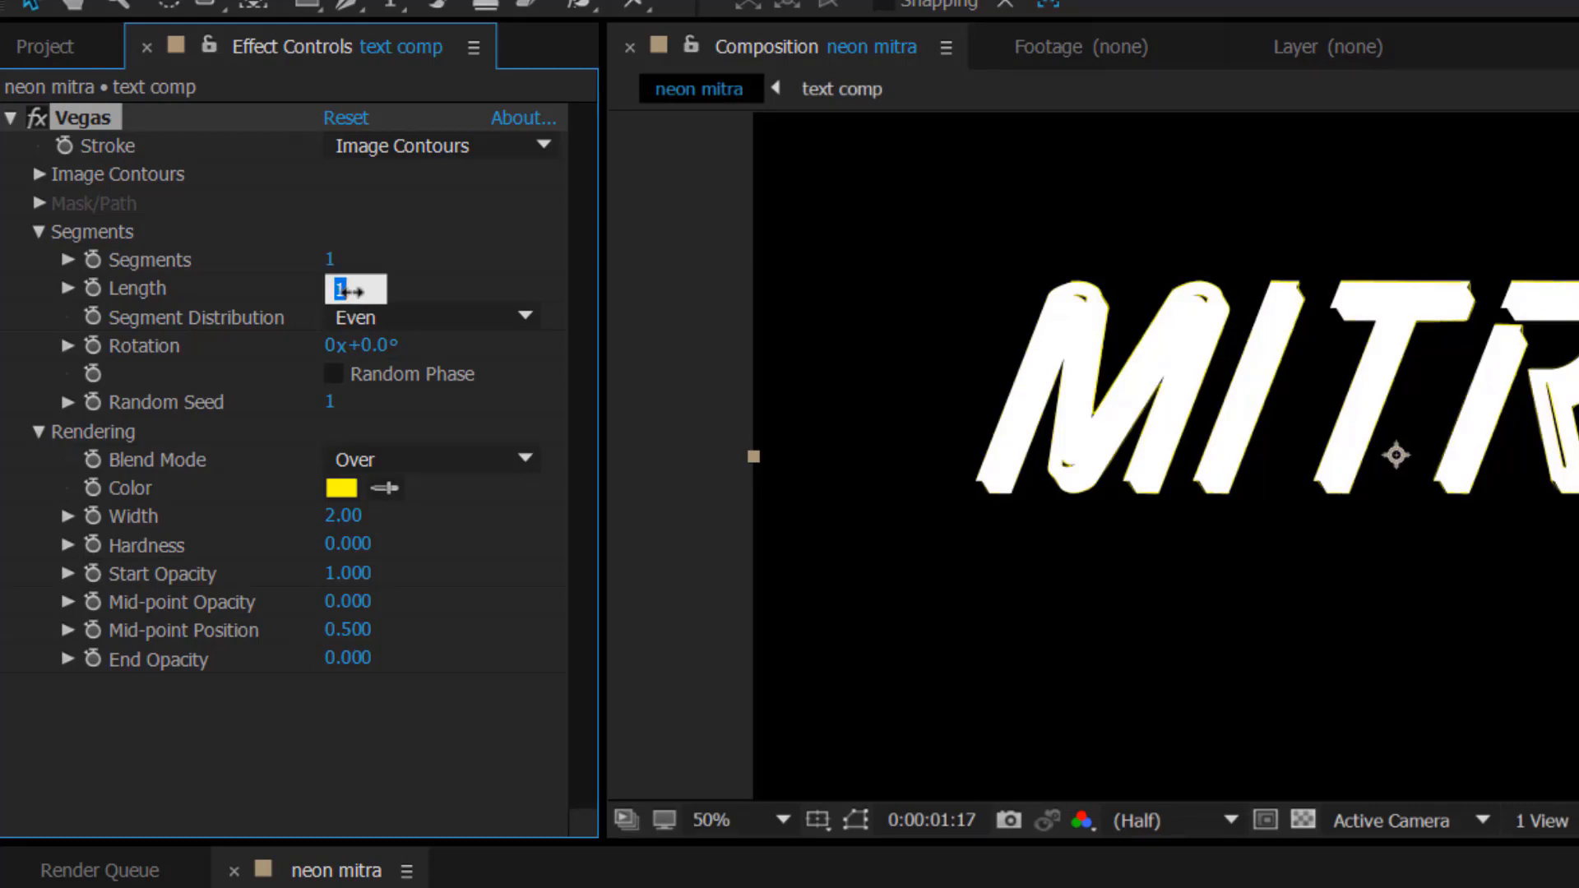
type(".6")
left_click(518, 459)
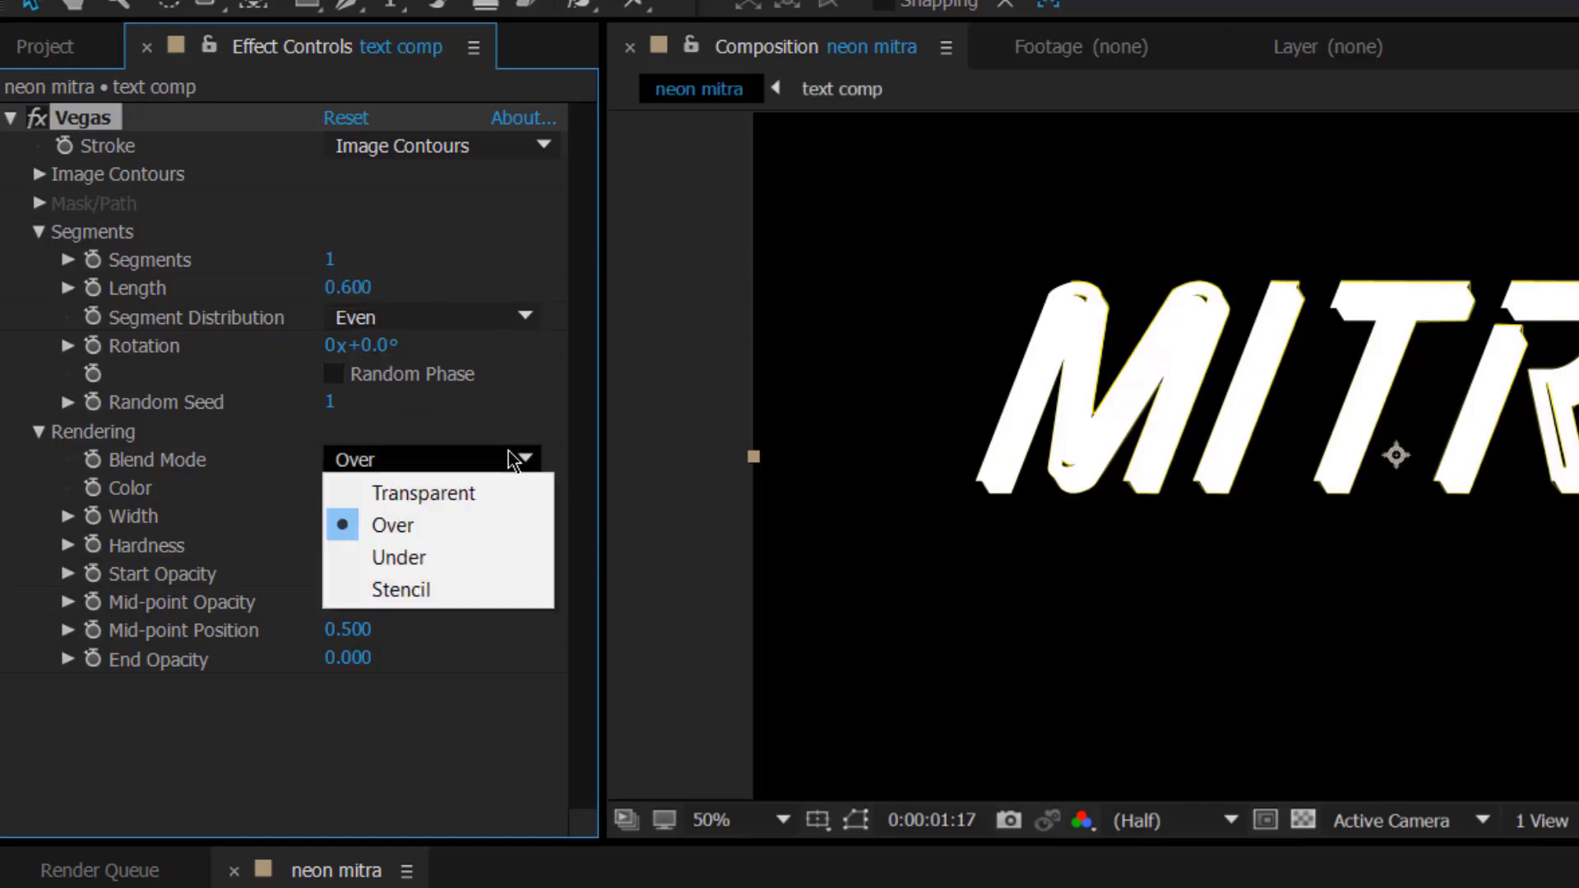
left_click(449, 493)
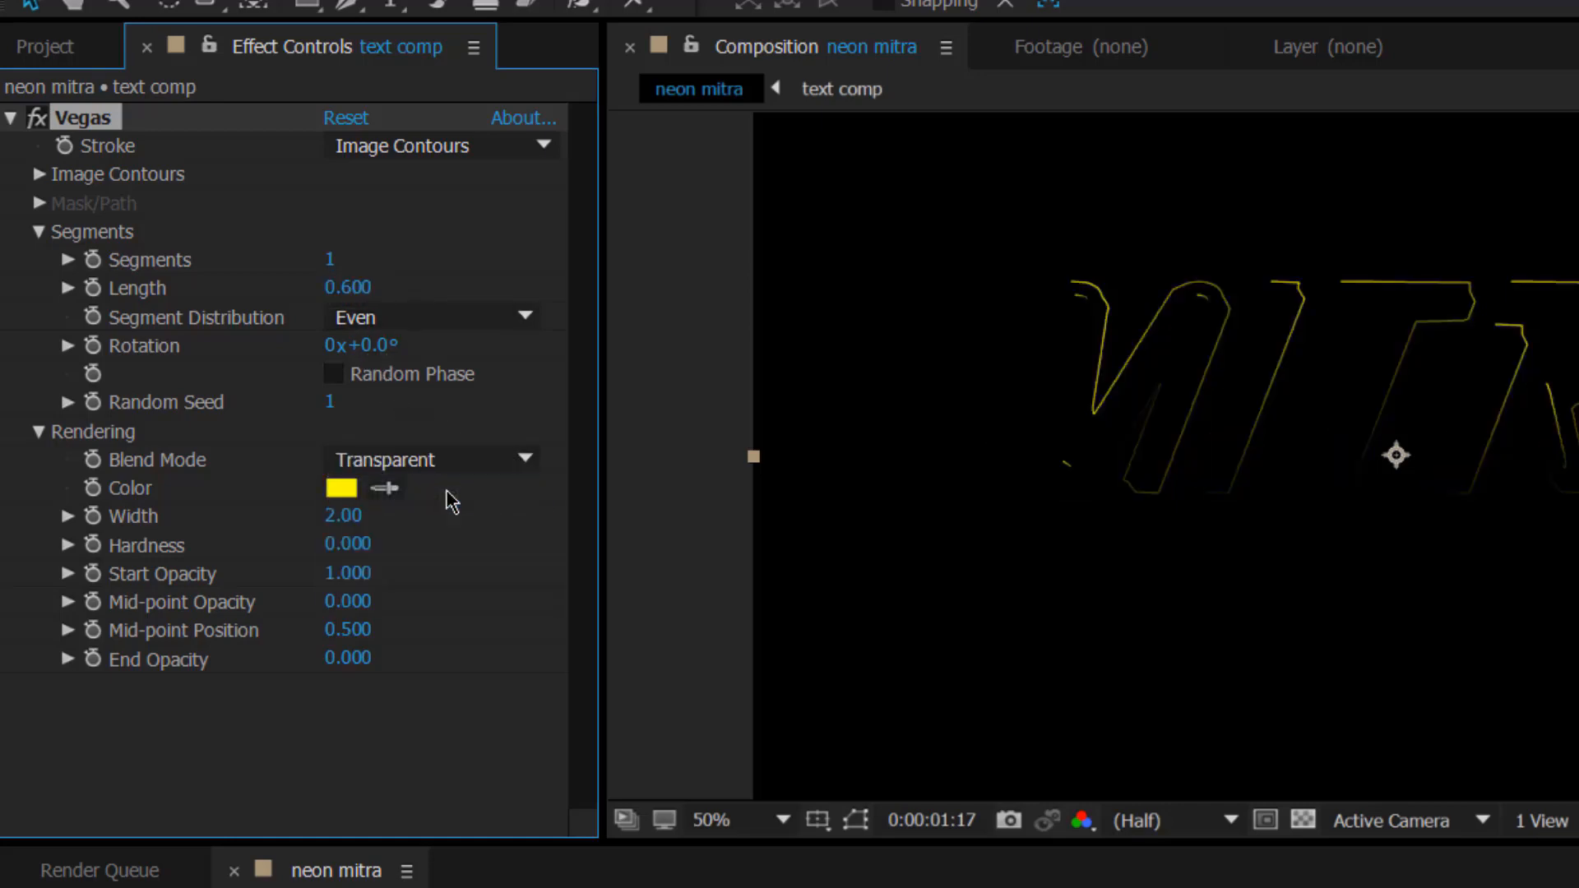
Step: Enable Random Phase for the Vegas effect and set its Rotation to 25°
left_click(333, 374)
left_click(373, 345)
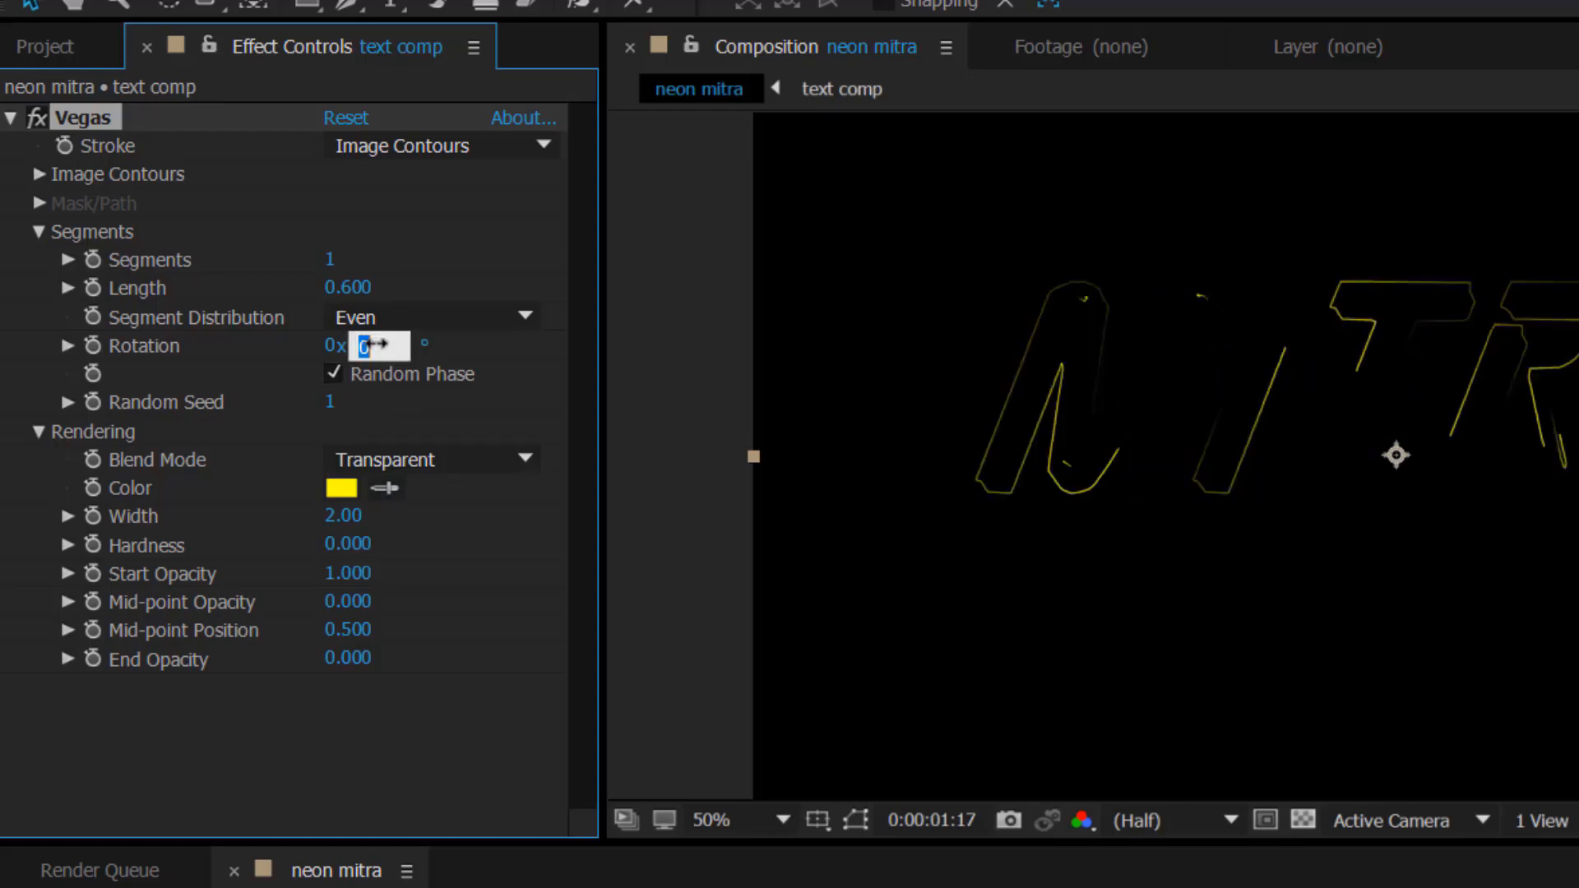
type("25")
key("Return")
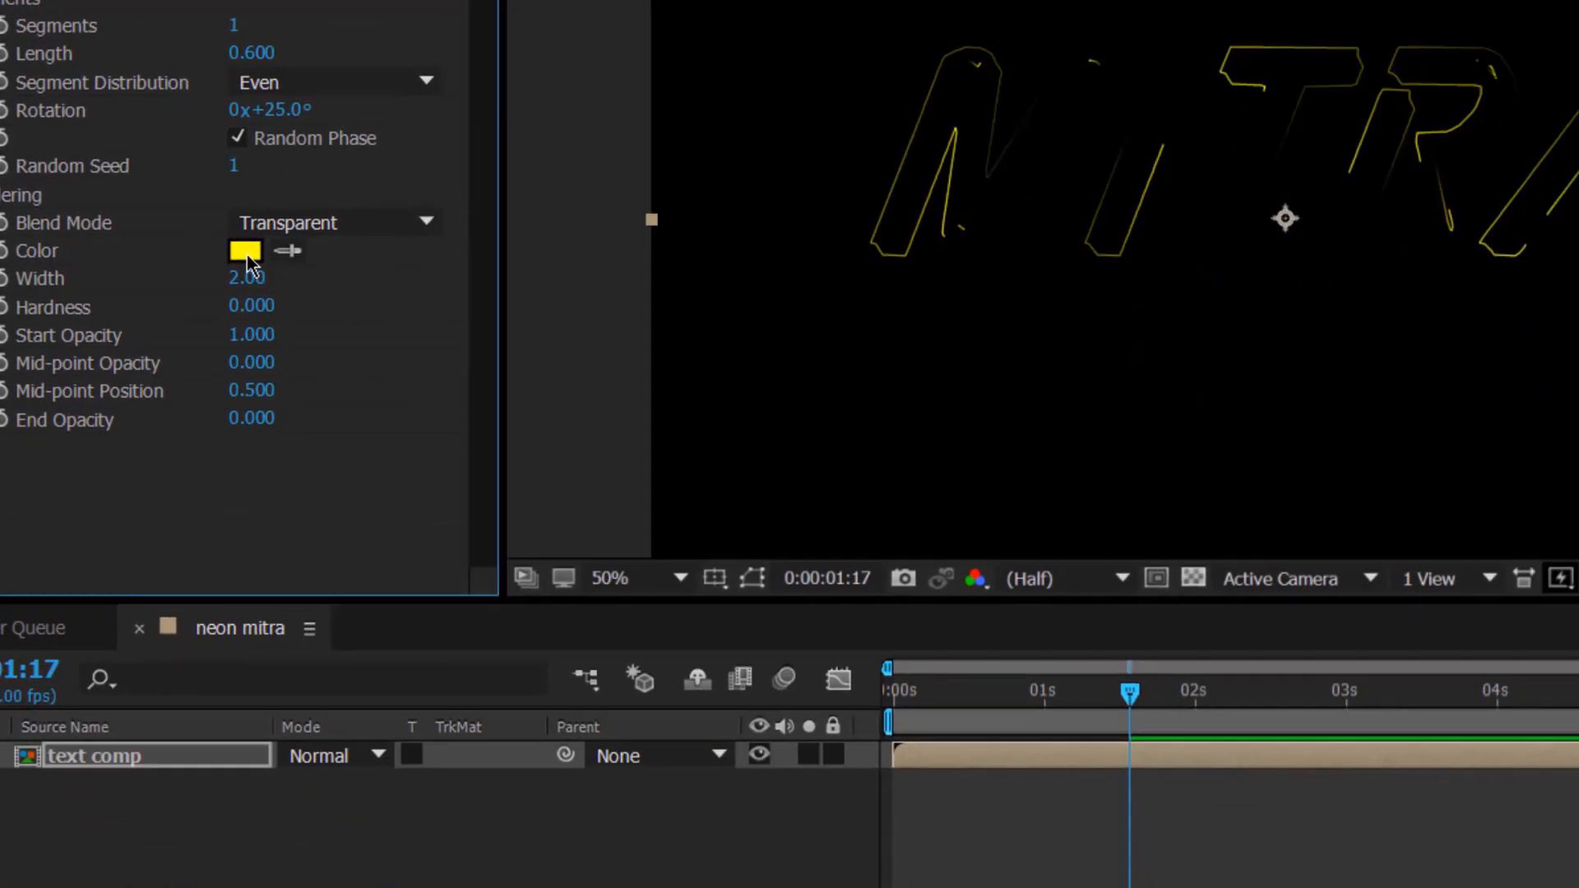
Step: Change the Vegas stroke color to light blue, 00DEFF
left_click(341, 488)
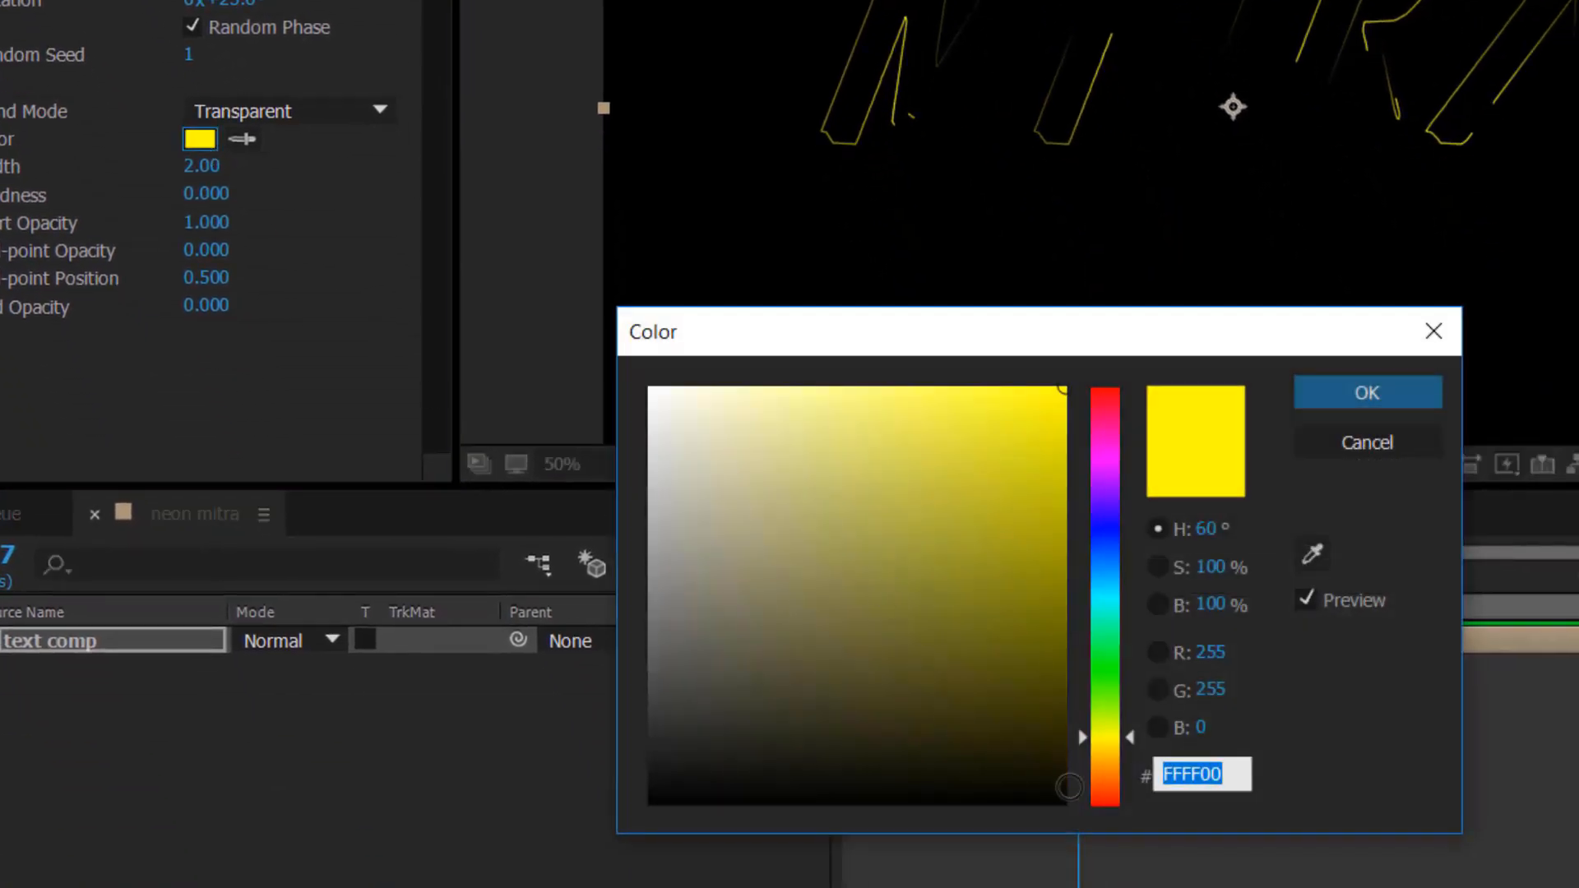
left_click_drag(1109, 732, 1097, 566)
left_click_drag(1097, 569, 1103, 587)
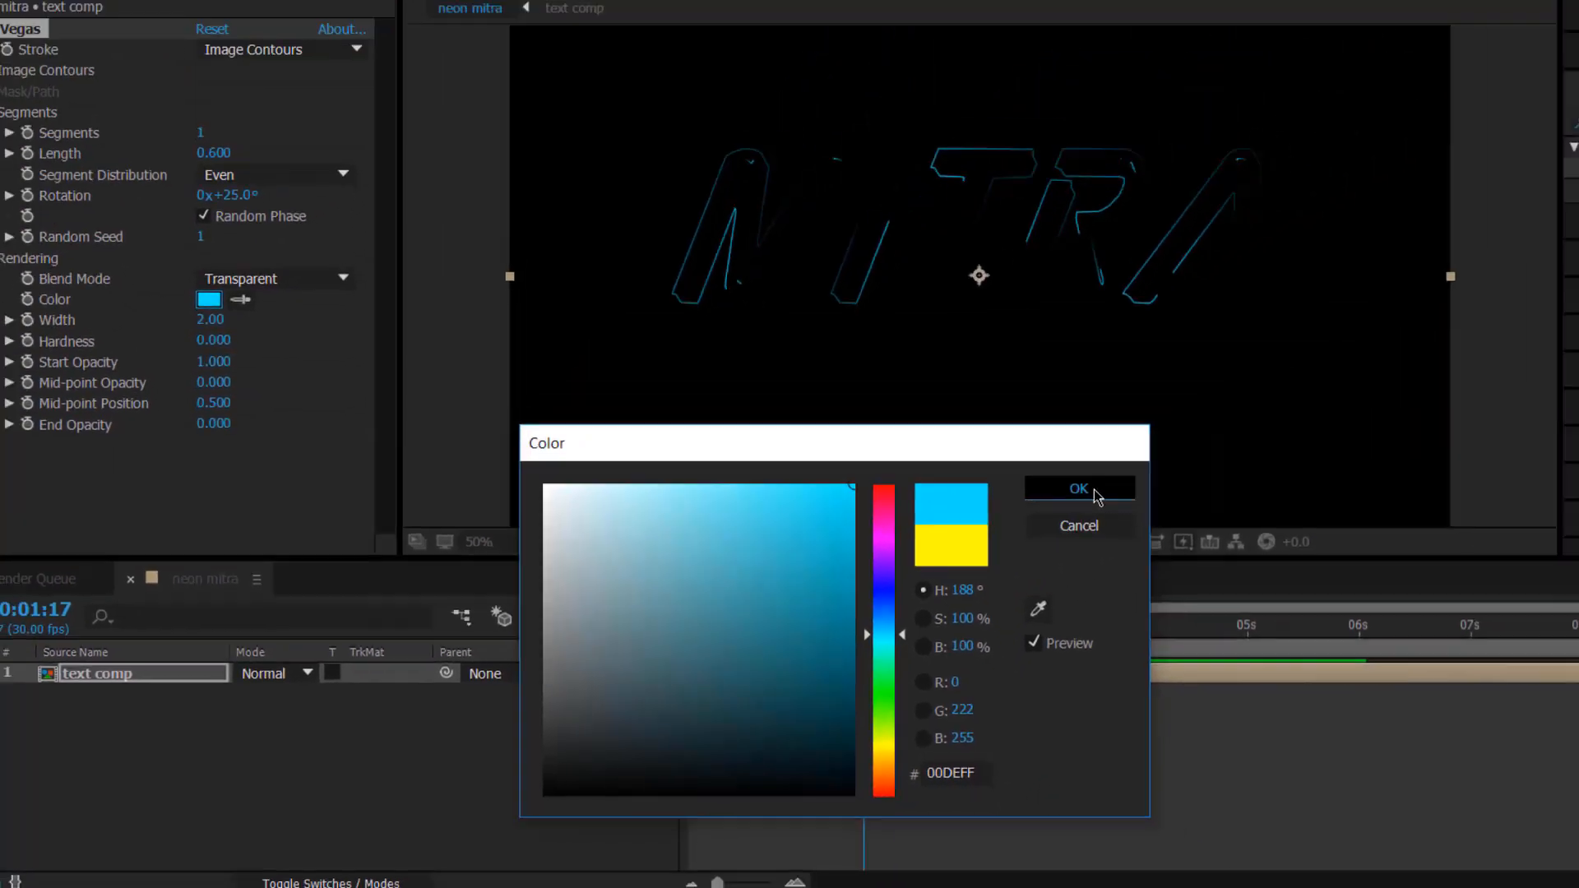
left_click(1382, 403)
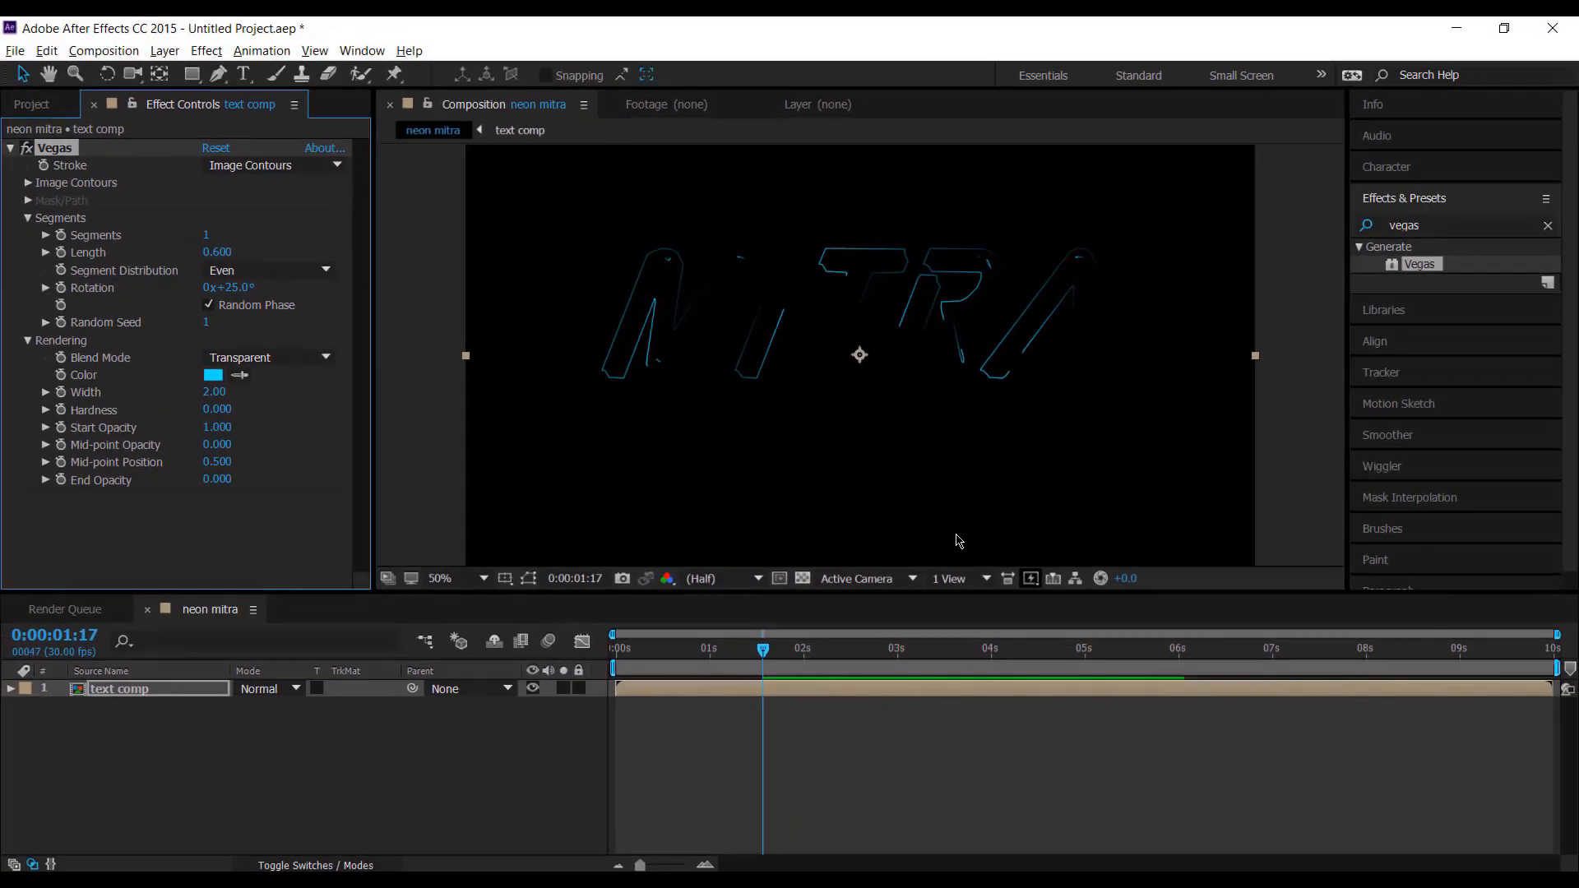
Step: Search the effects for "glow" and apply the Stylize Glow effect to the text comp layer
left_click(1548, 226)
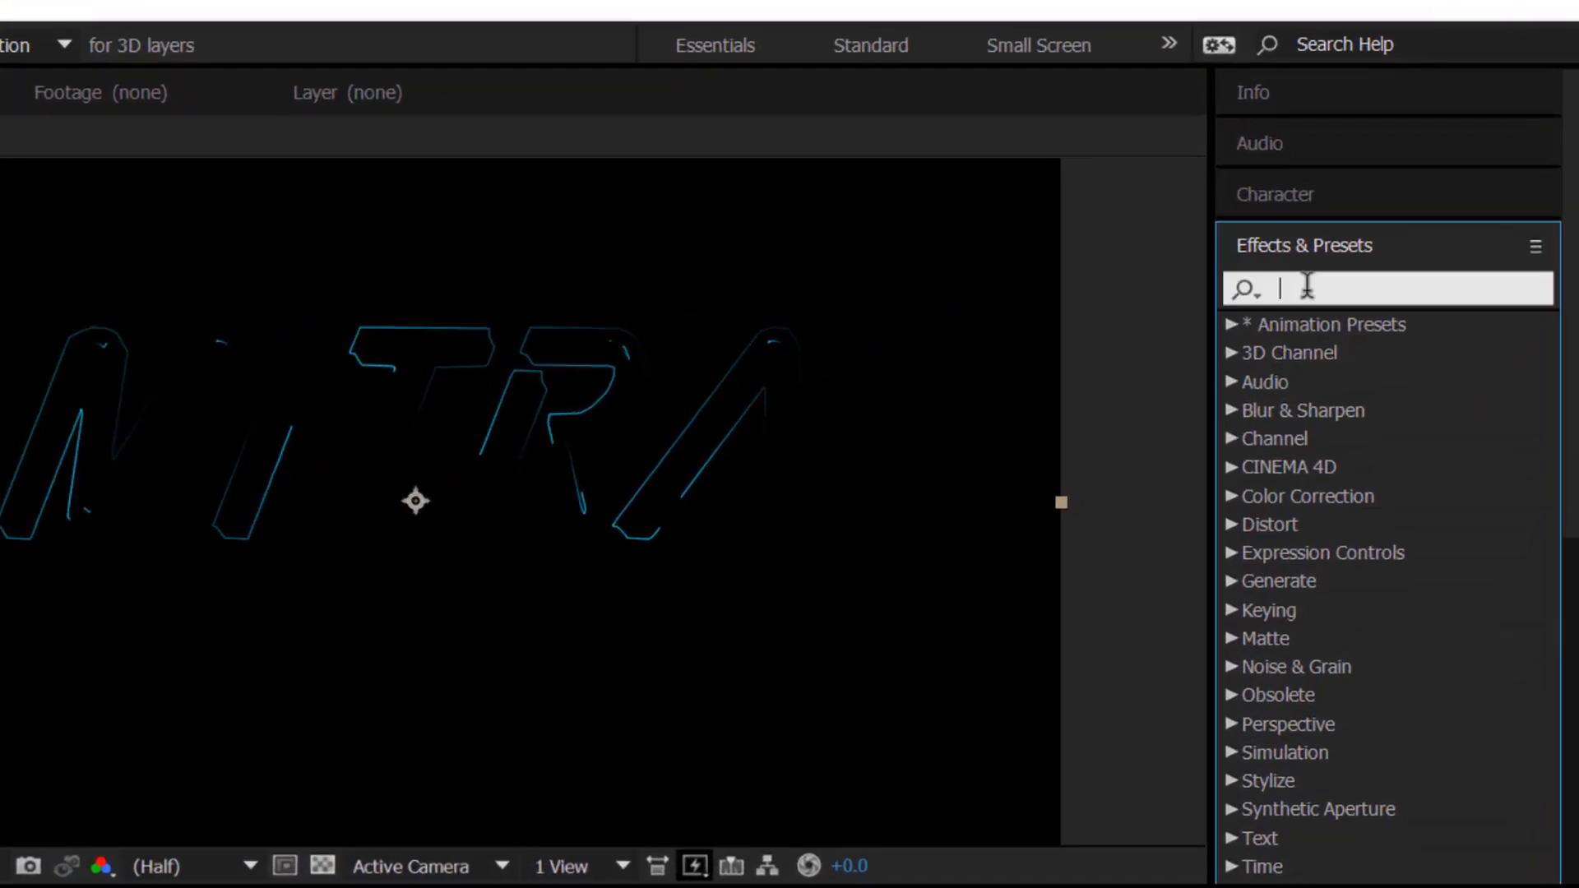
type("glow")
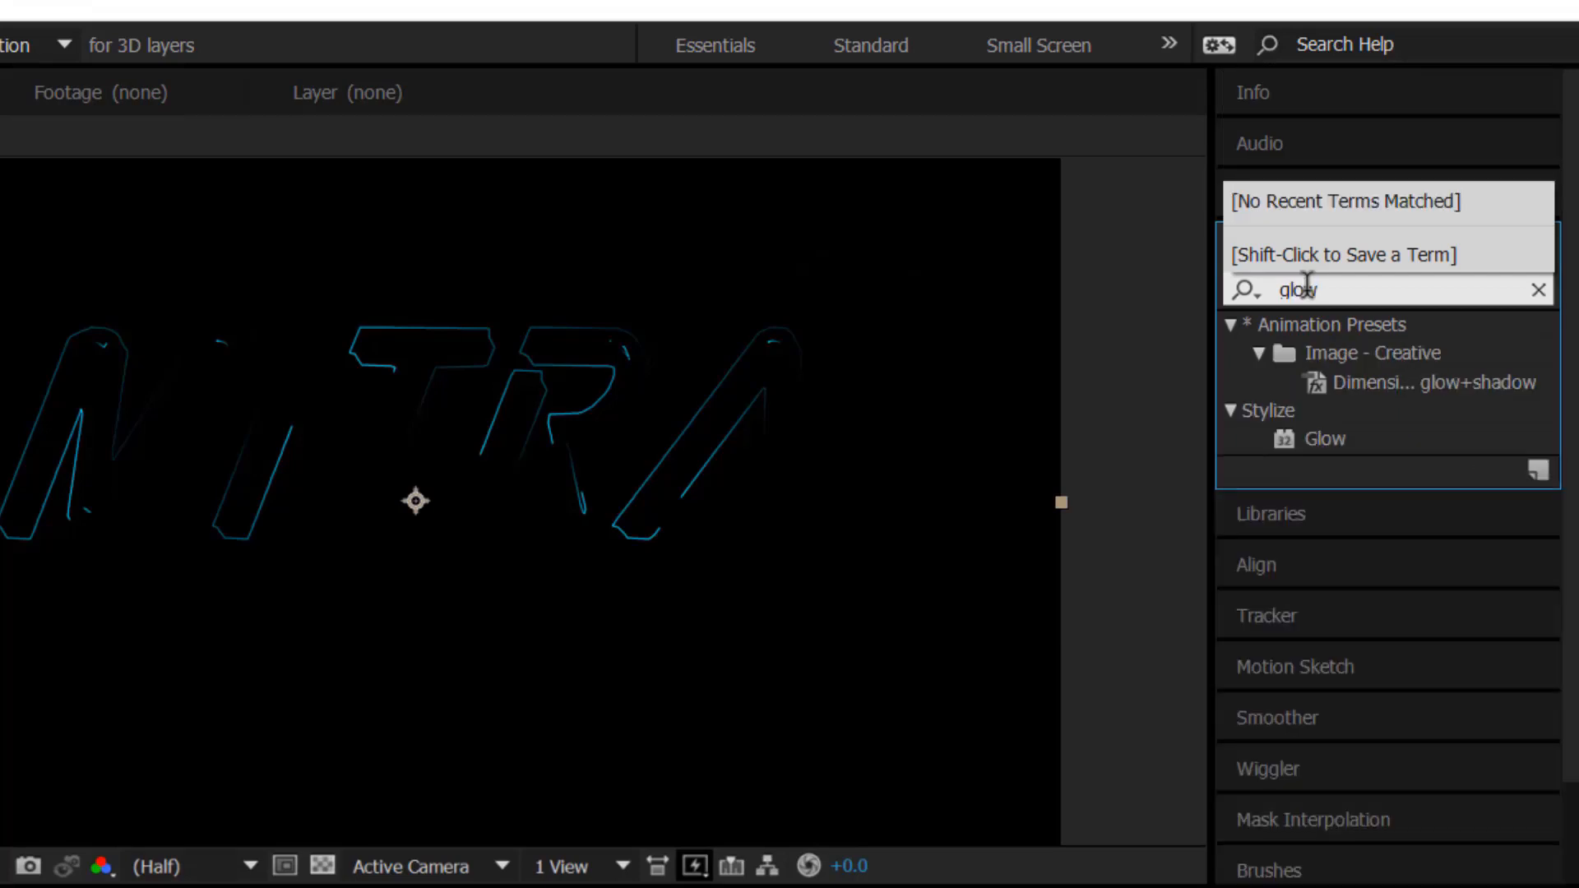
left_click(1328, 440)
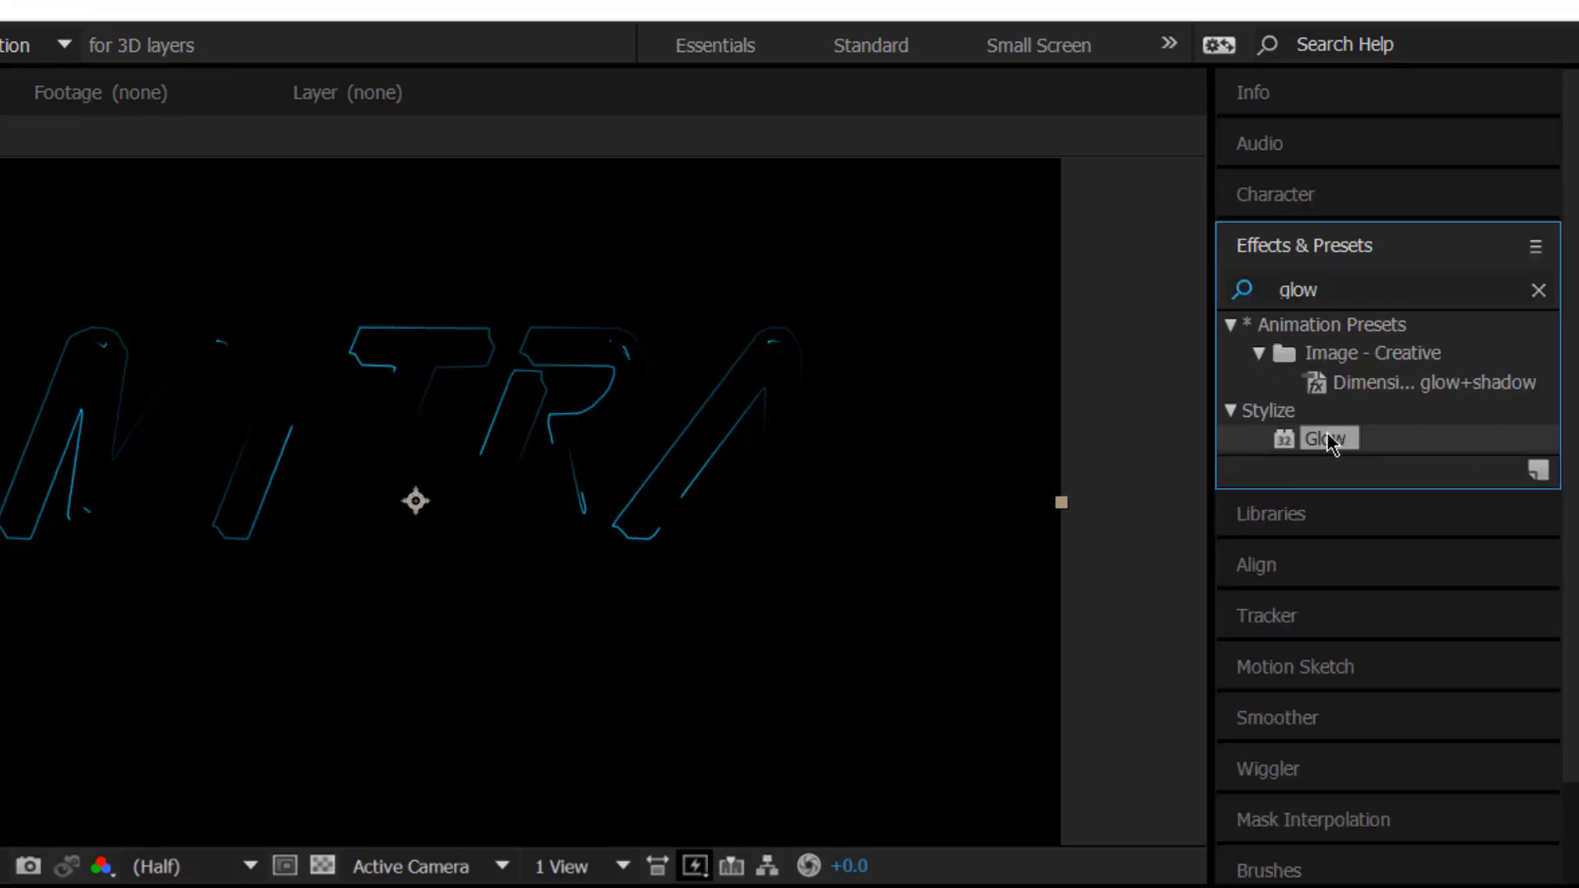
double_click(1327, 440)
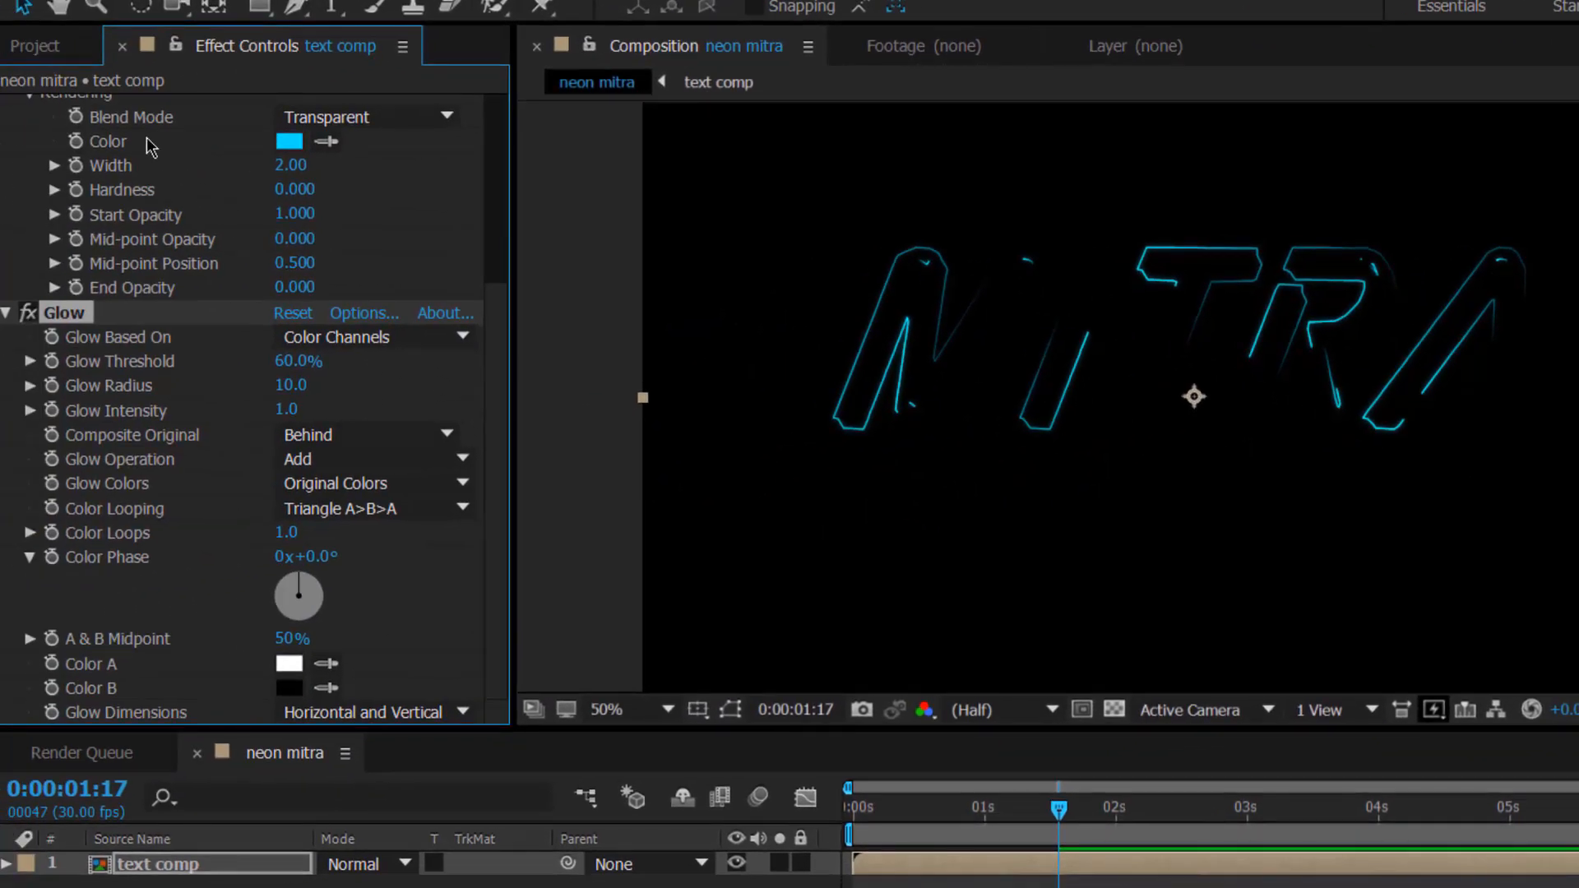
Step: Set the project color depth to 32 bits per channel (float) in the Project Settings
left_click(48, 49)
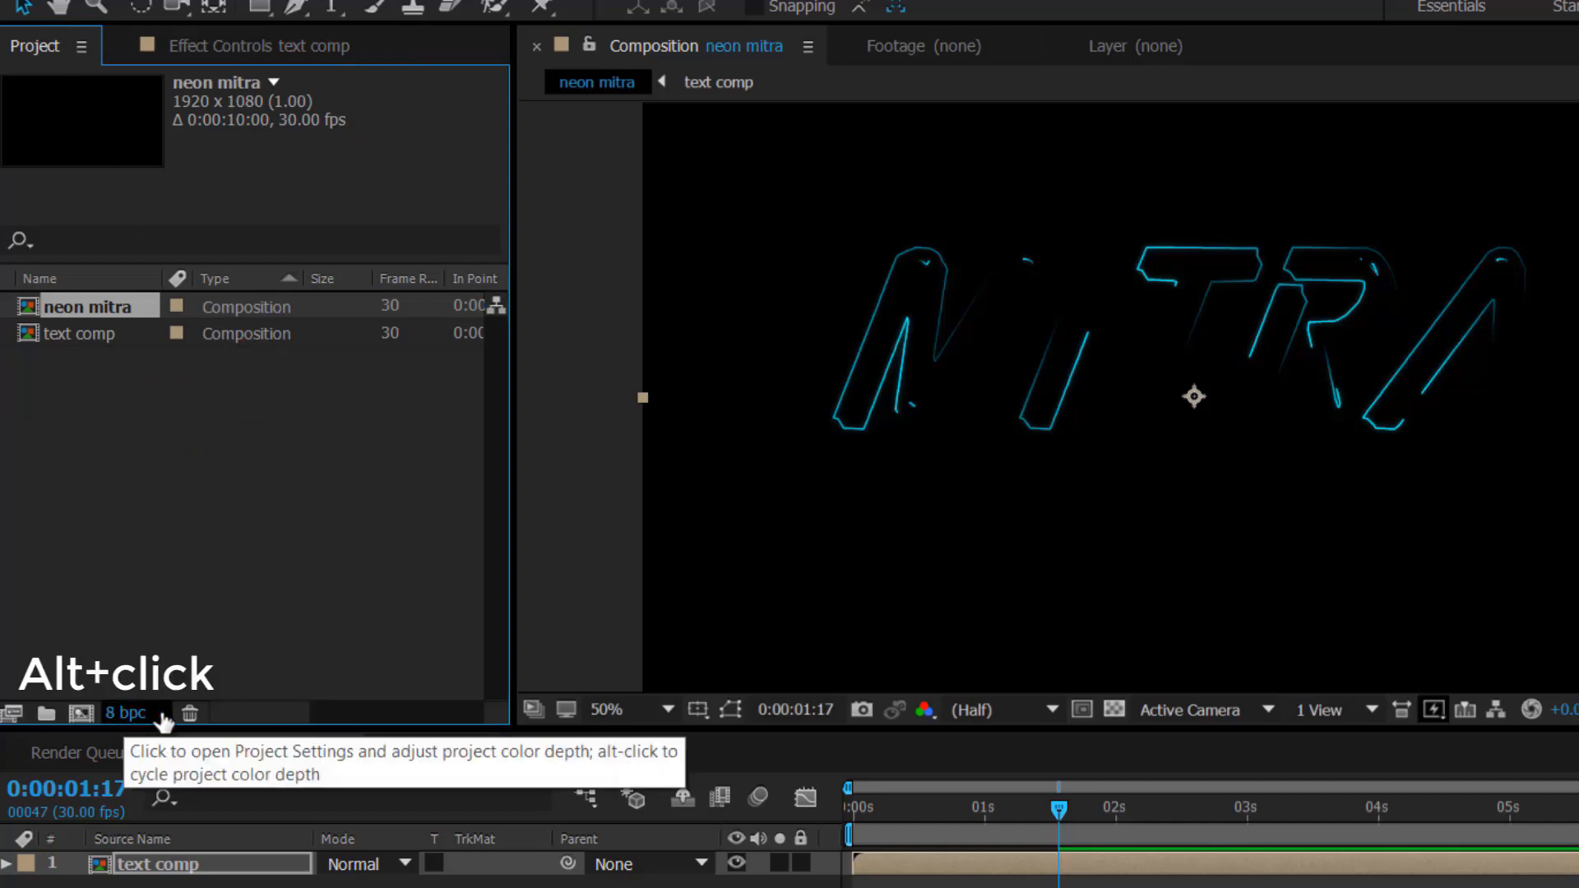
left_click(128, 716)
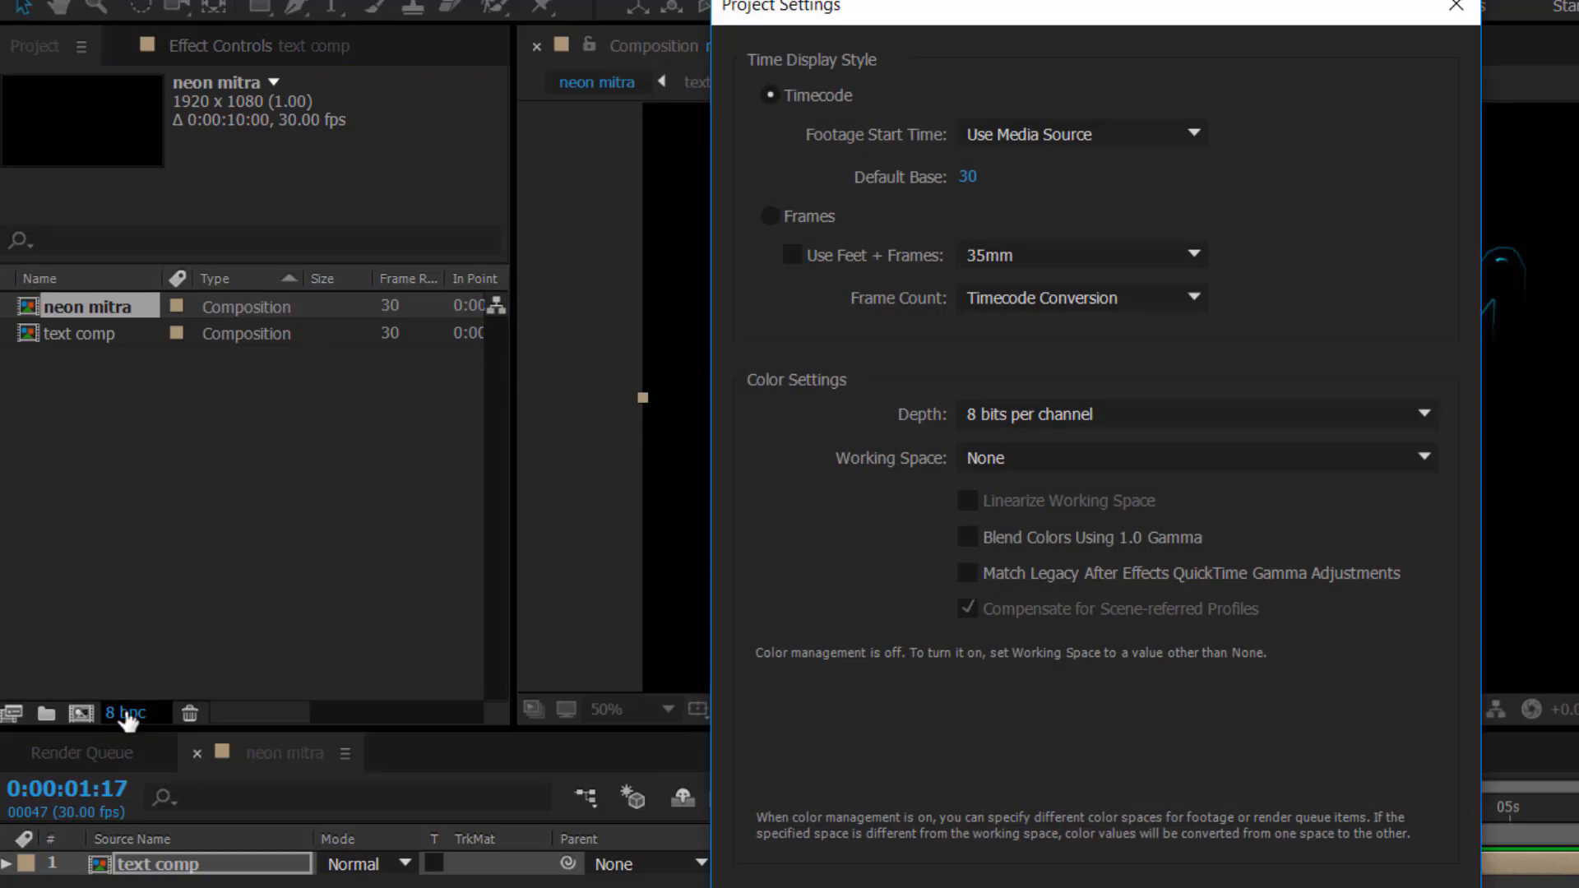
left_click(1428, 415)
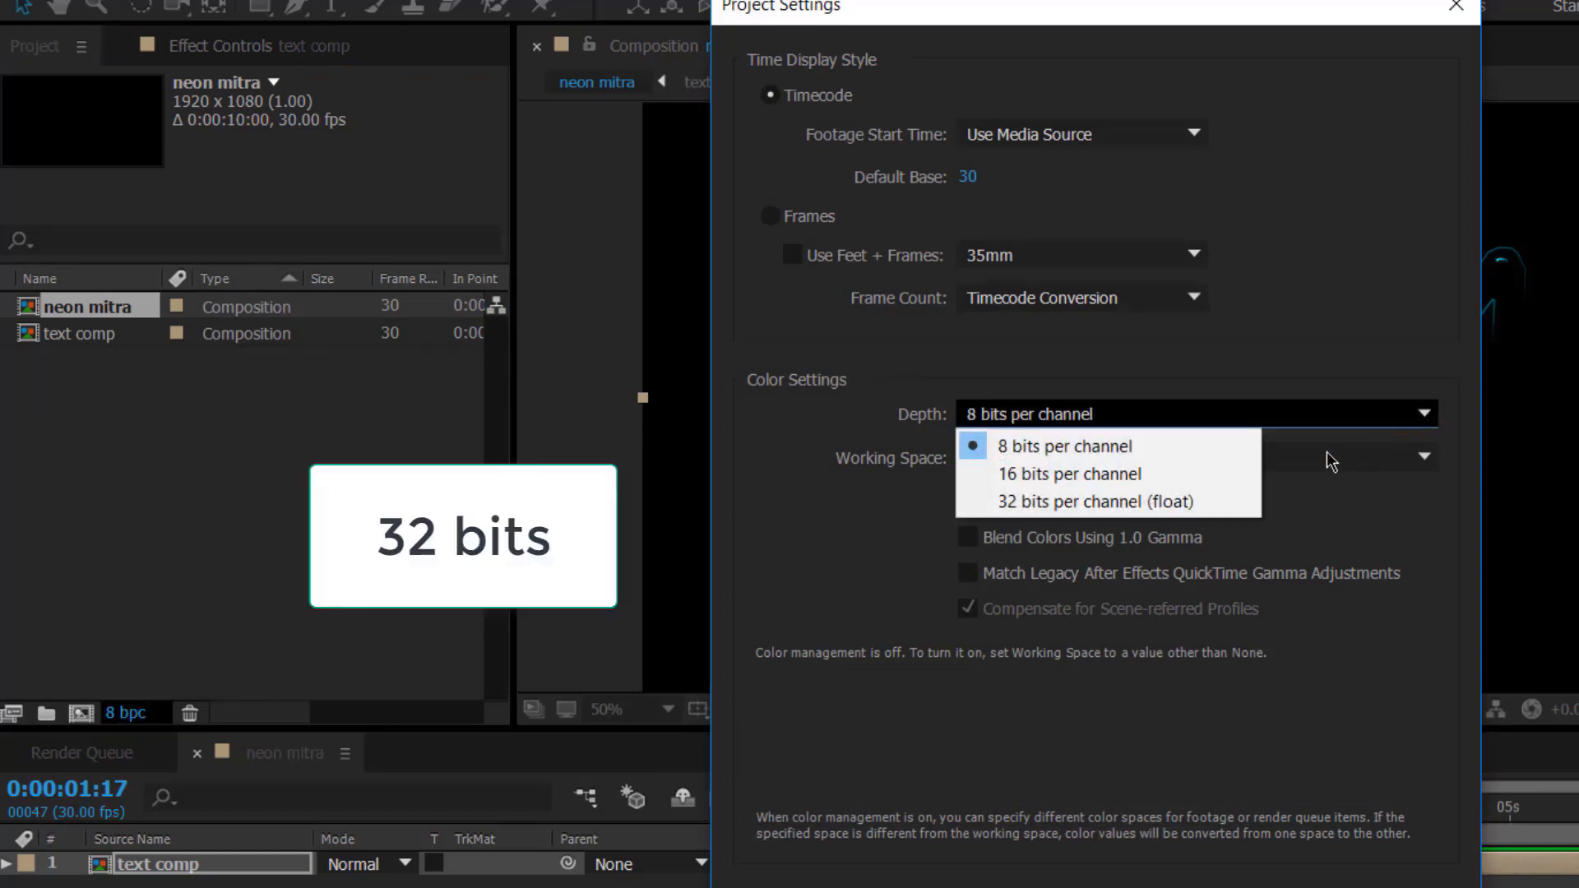
left_click(1183, 501)
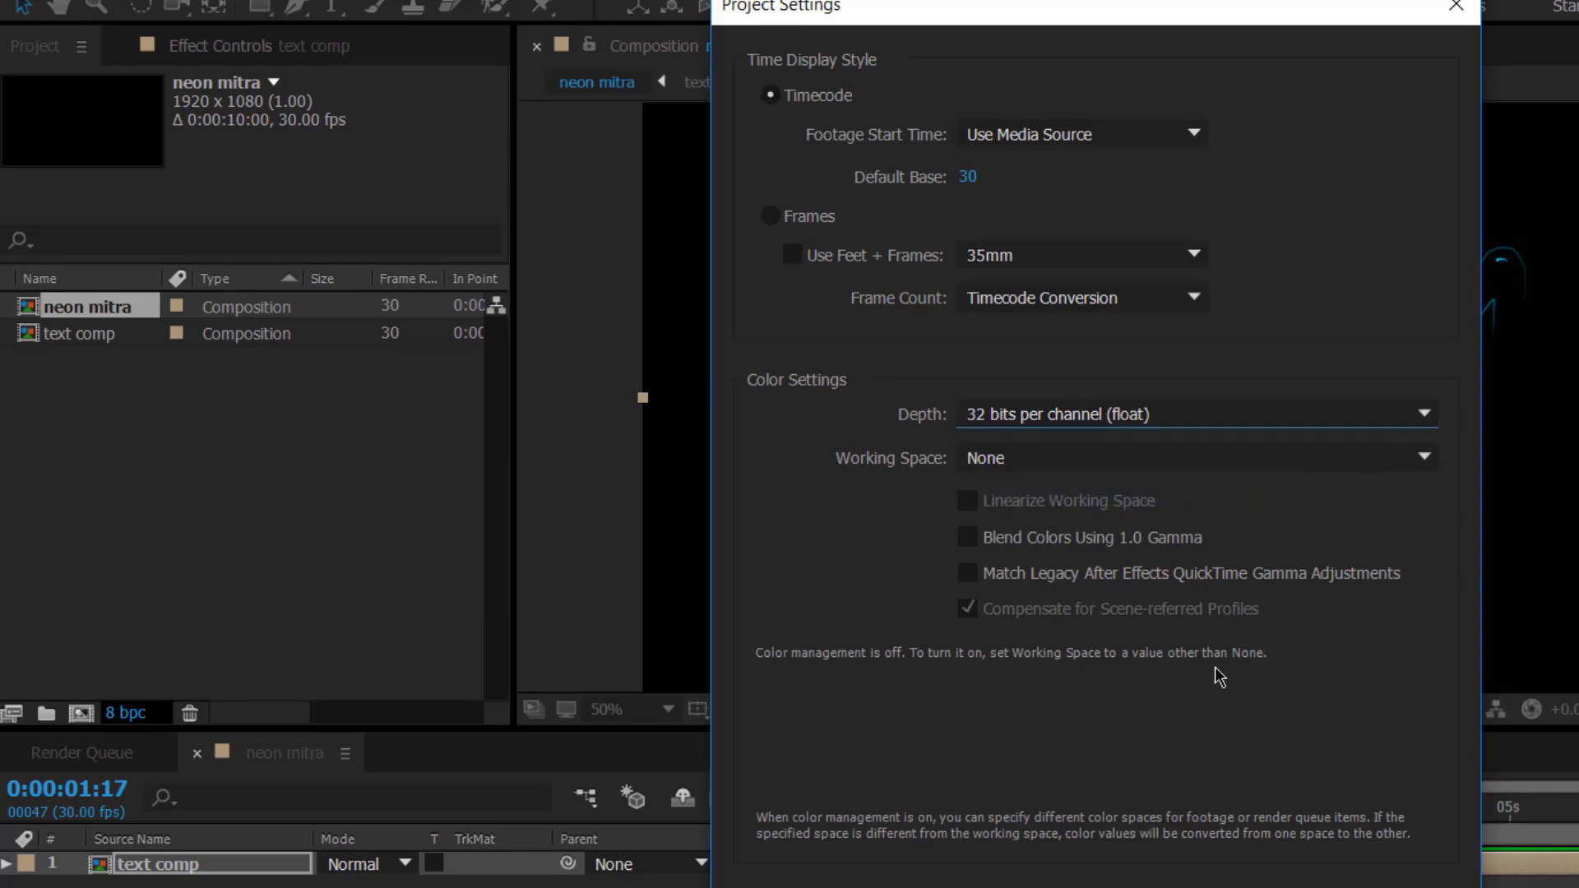
key("Return")
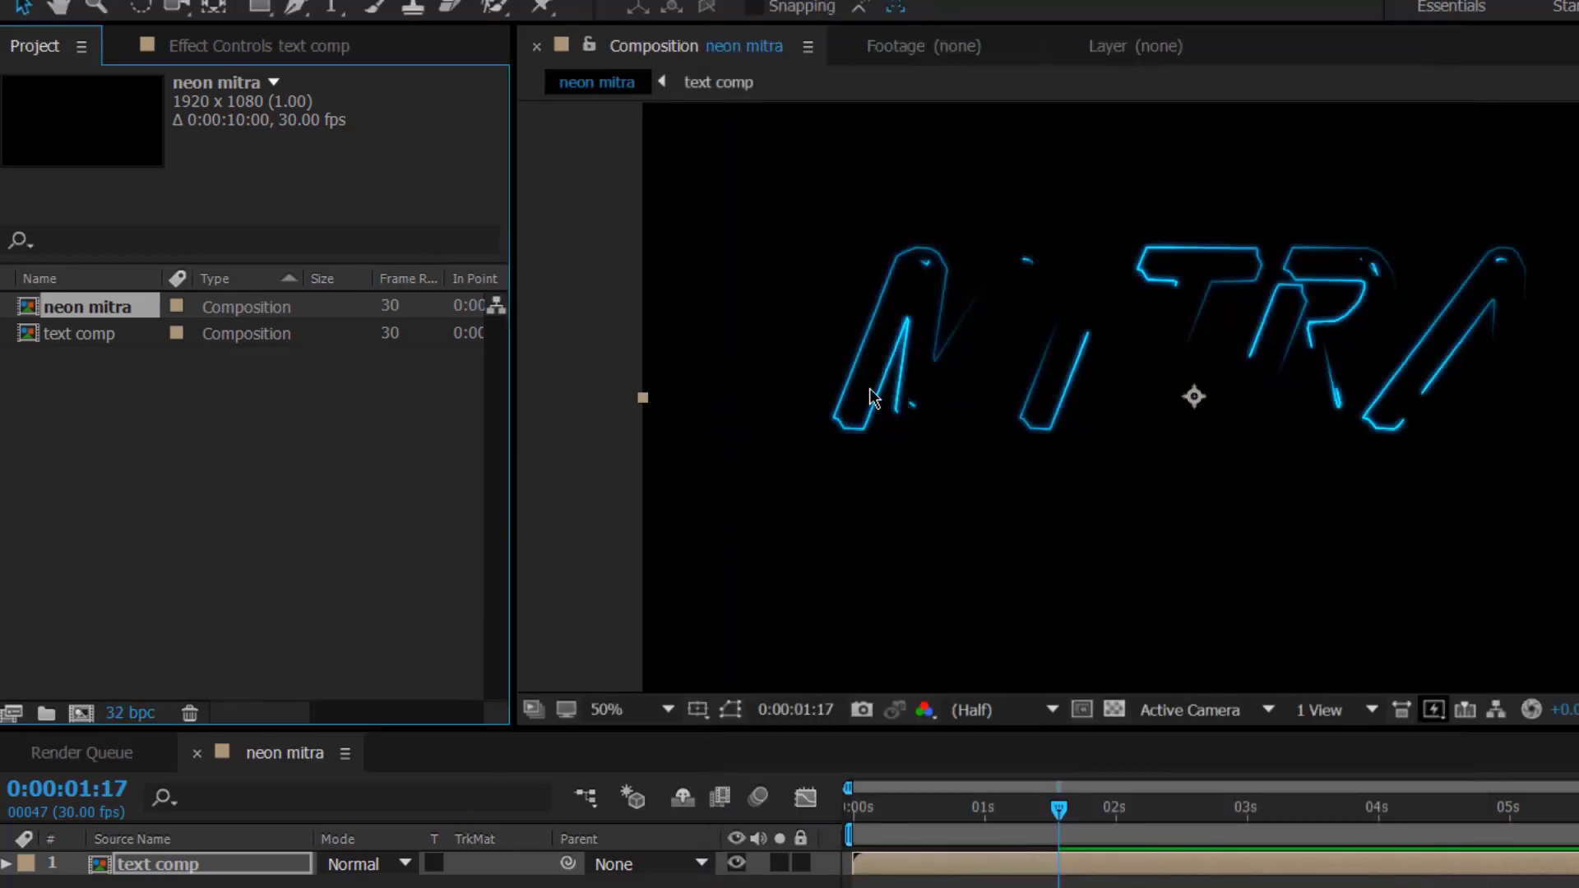
Step: Return to the text comp layer's effect settings and set the Glow Intensity to 0.1
left_click(291, 51)
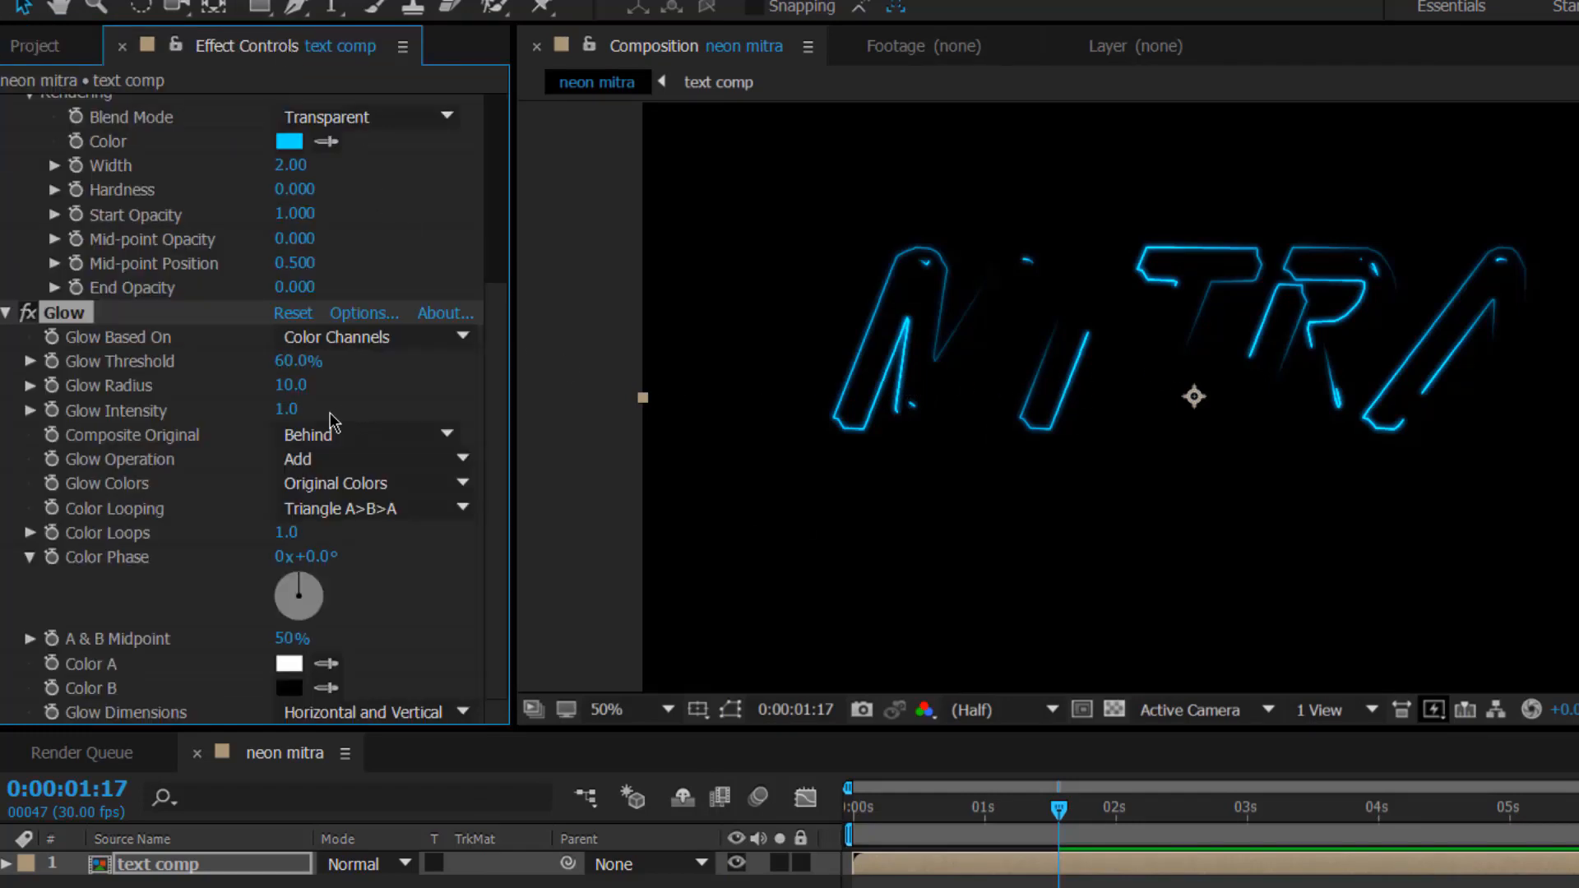
left_click(290, 411)
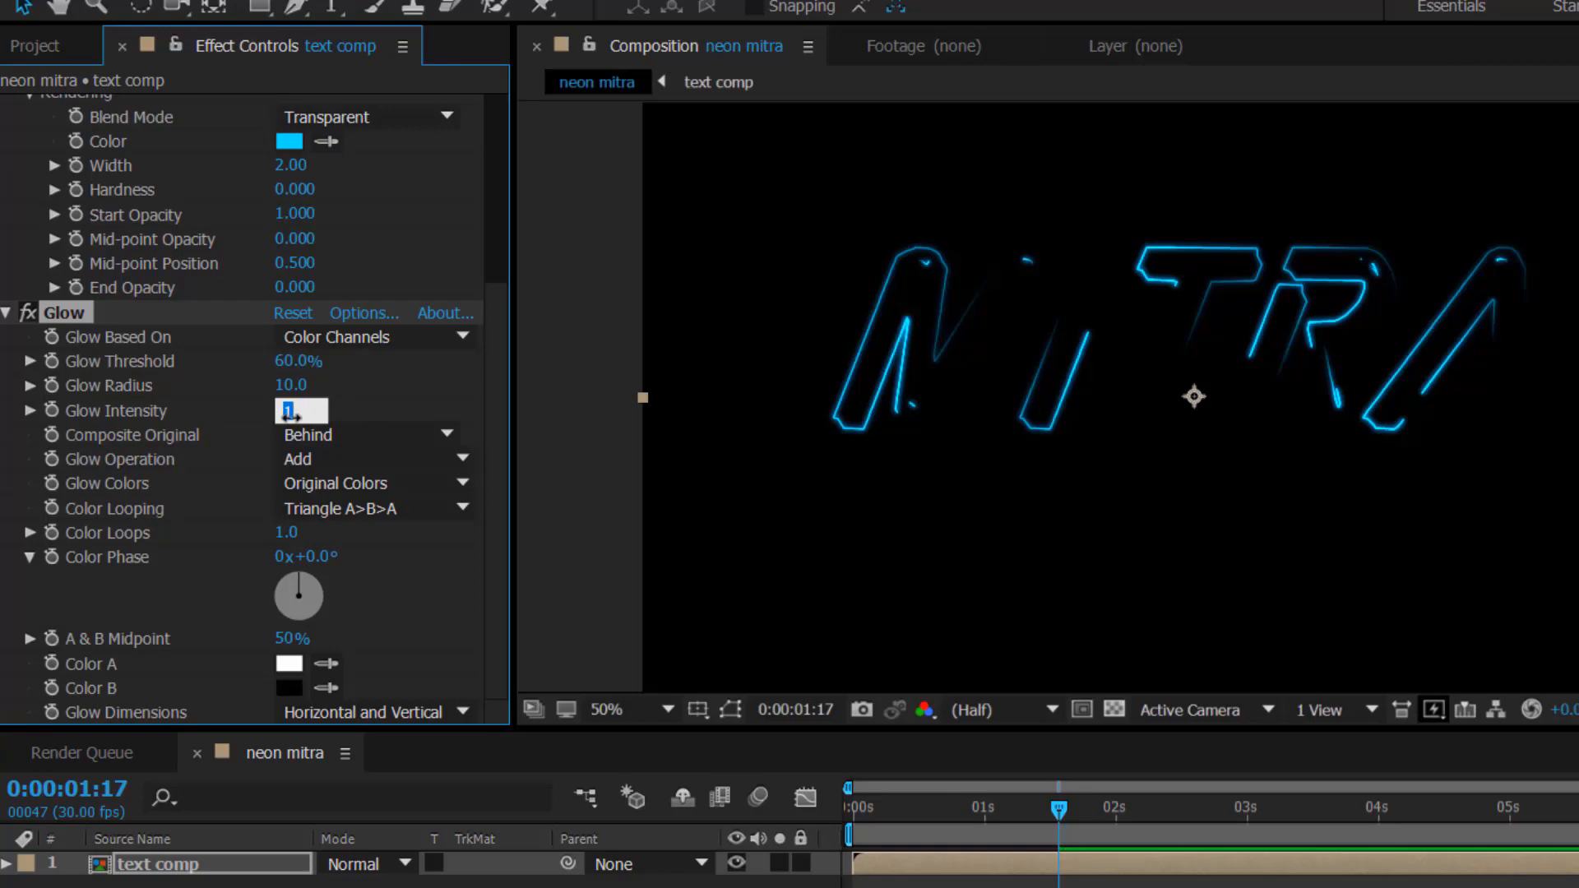
type("0.1")
key("Return")
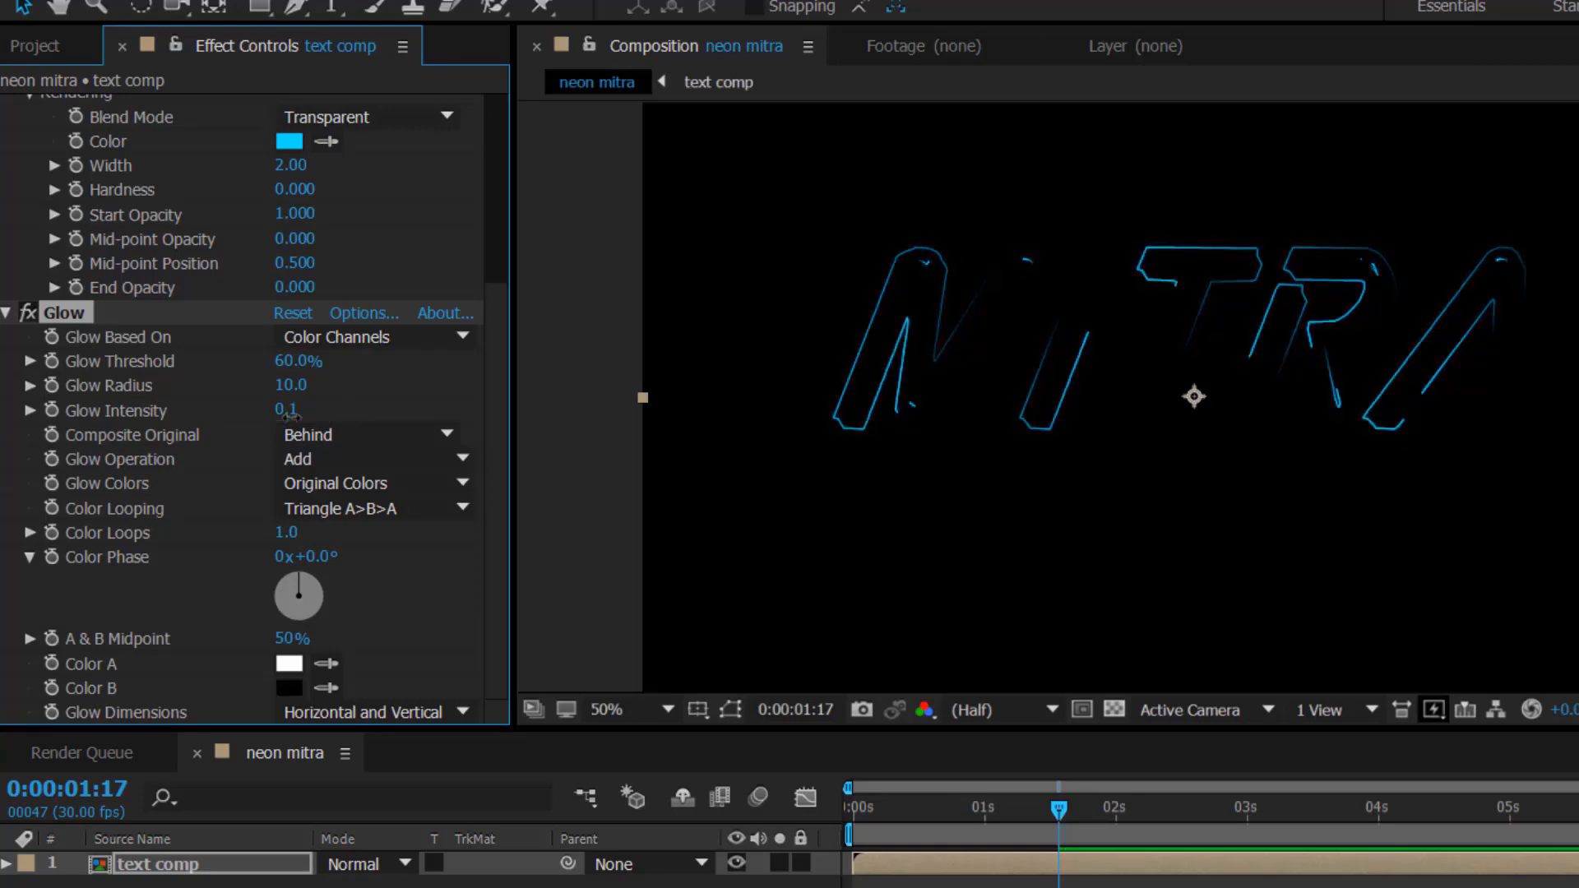
Step: Duplicate the Glow effect and set the copy's Glow Radius to 50
key("ctrl+d")
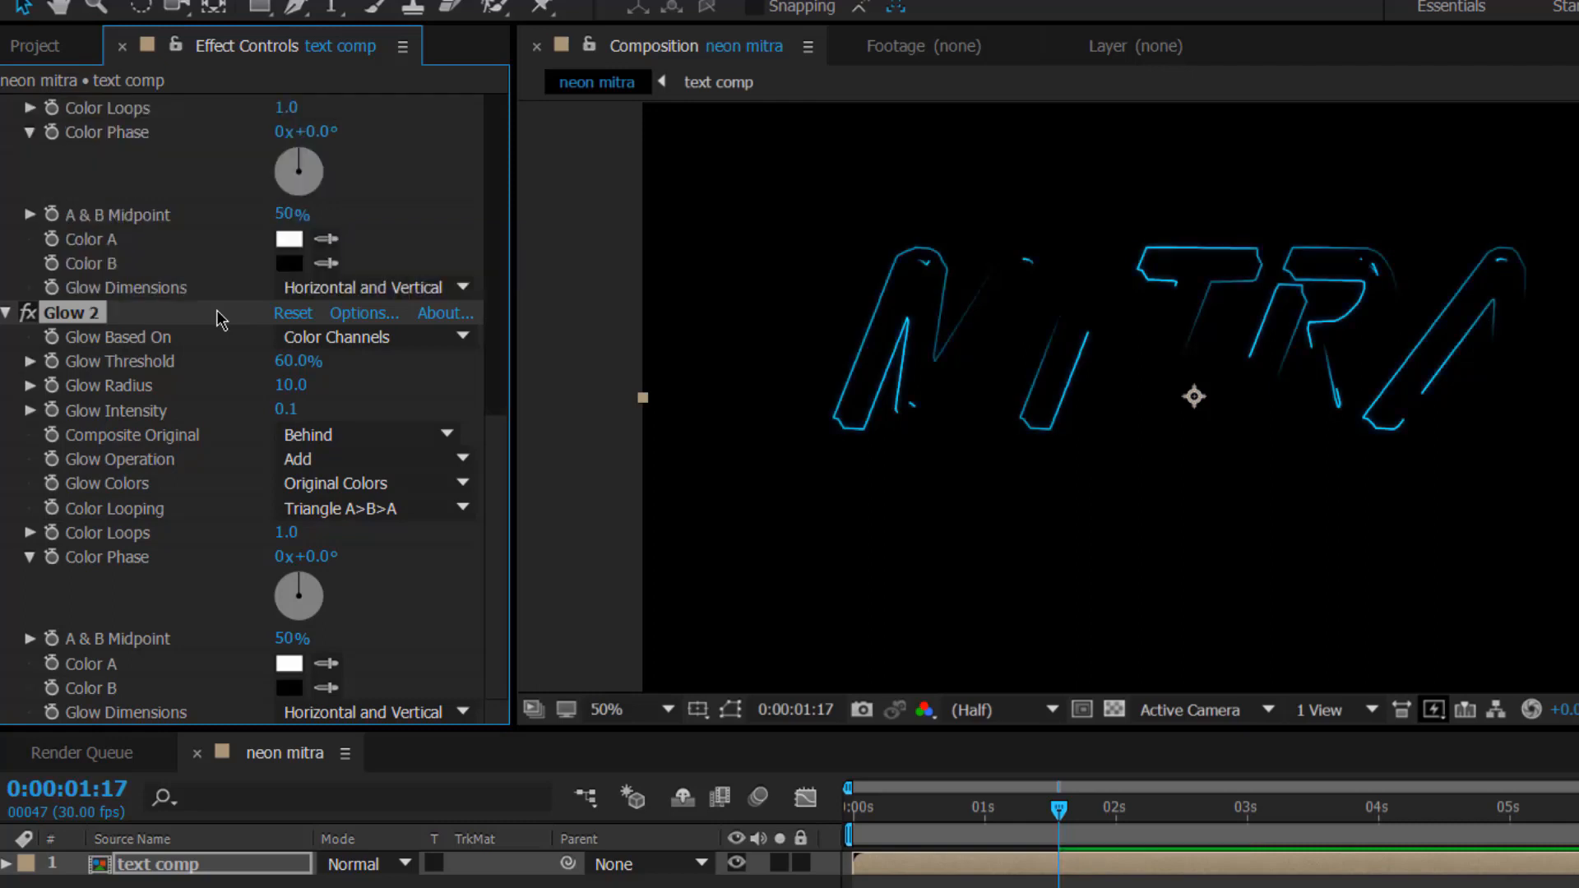
left_click(282, 385)
type("1")
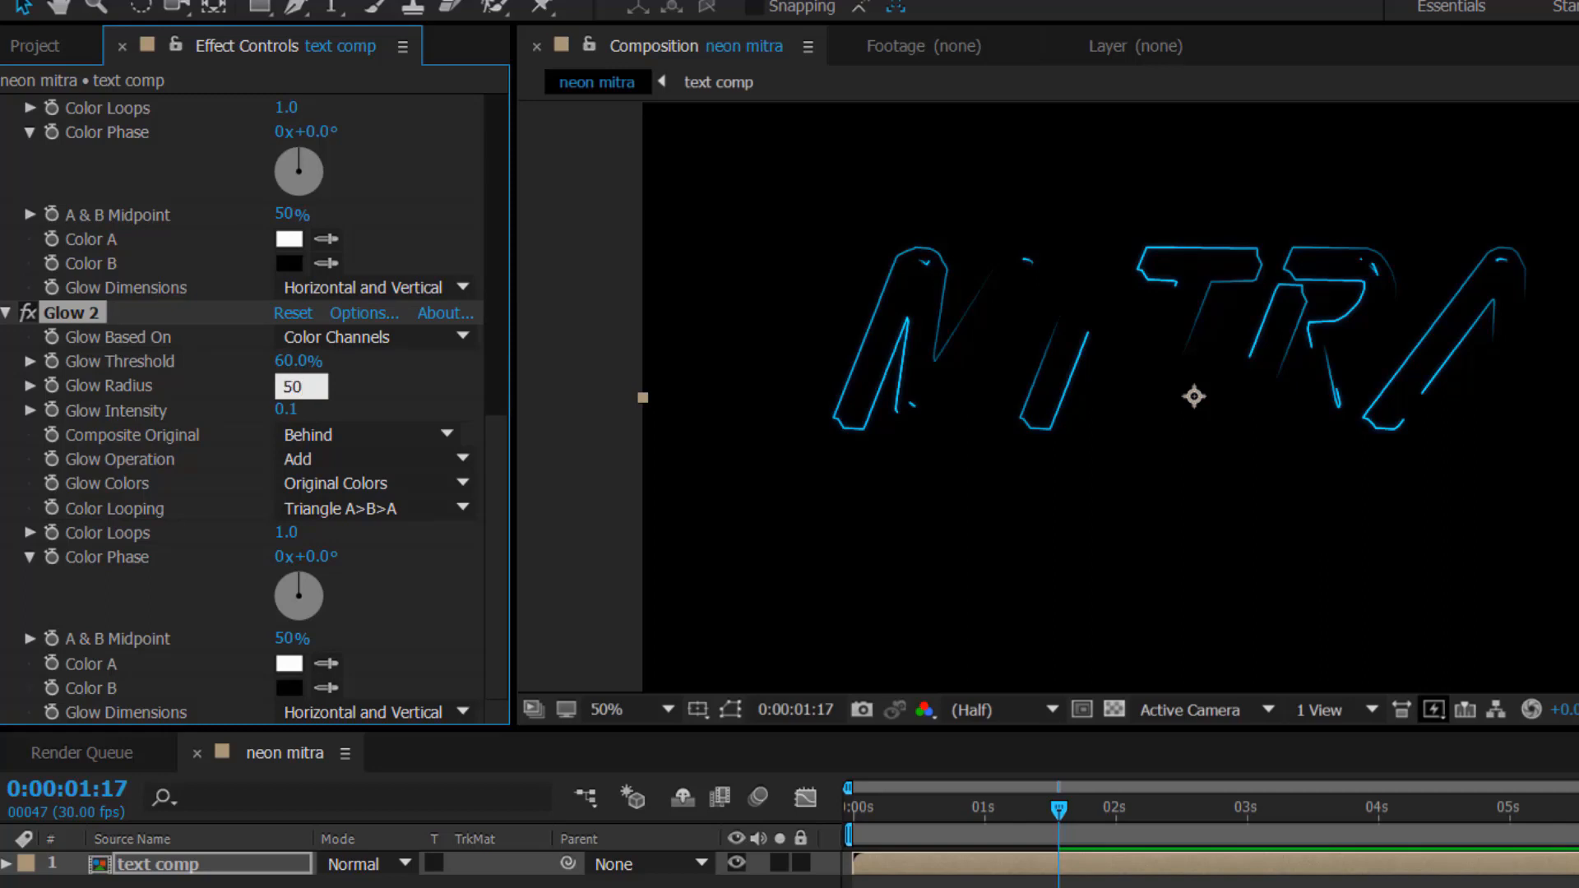
key("Return")
Step: Duplicate the Glow 2 effect and set the new copy's Glow Radius to 120
key("ctrl+d")
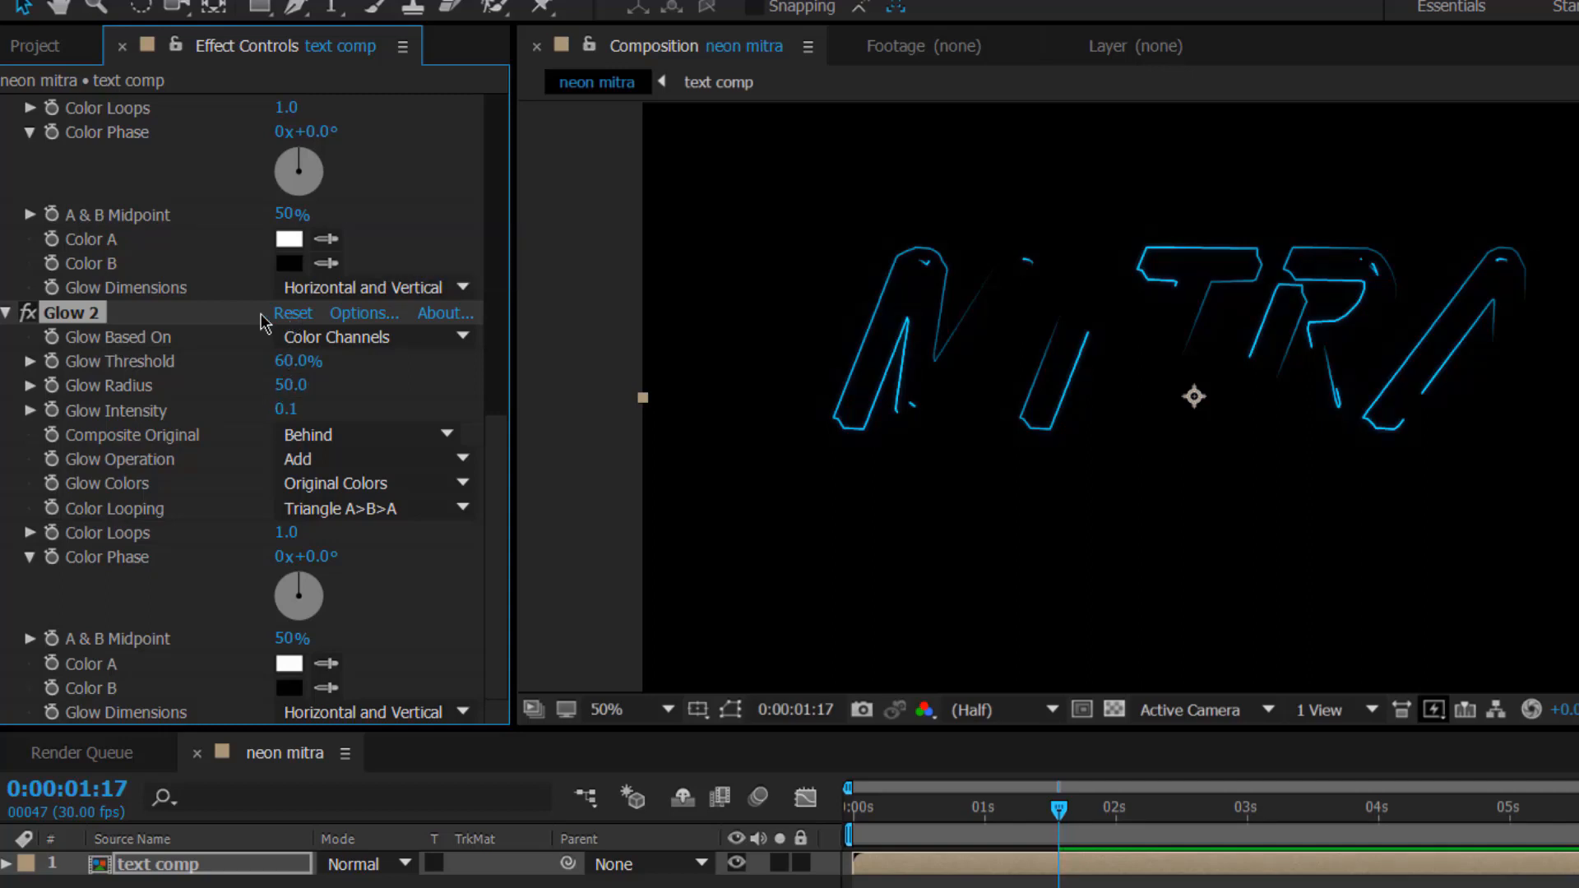
key("ctrl+d")
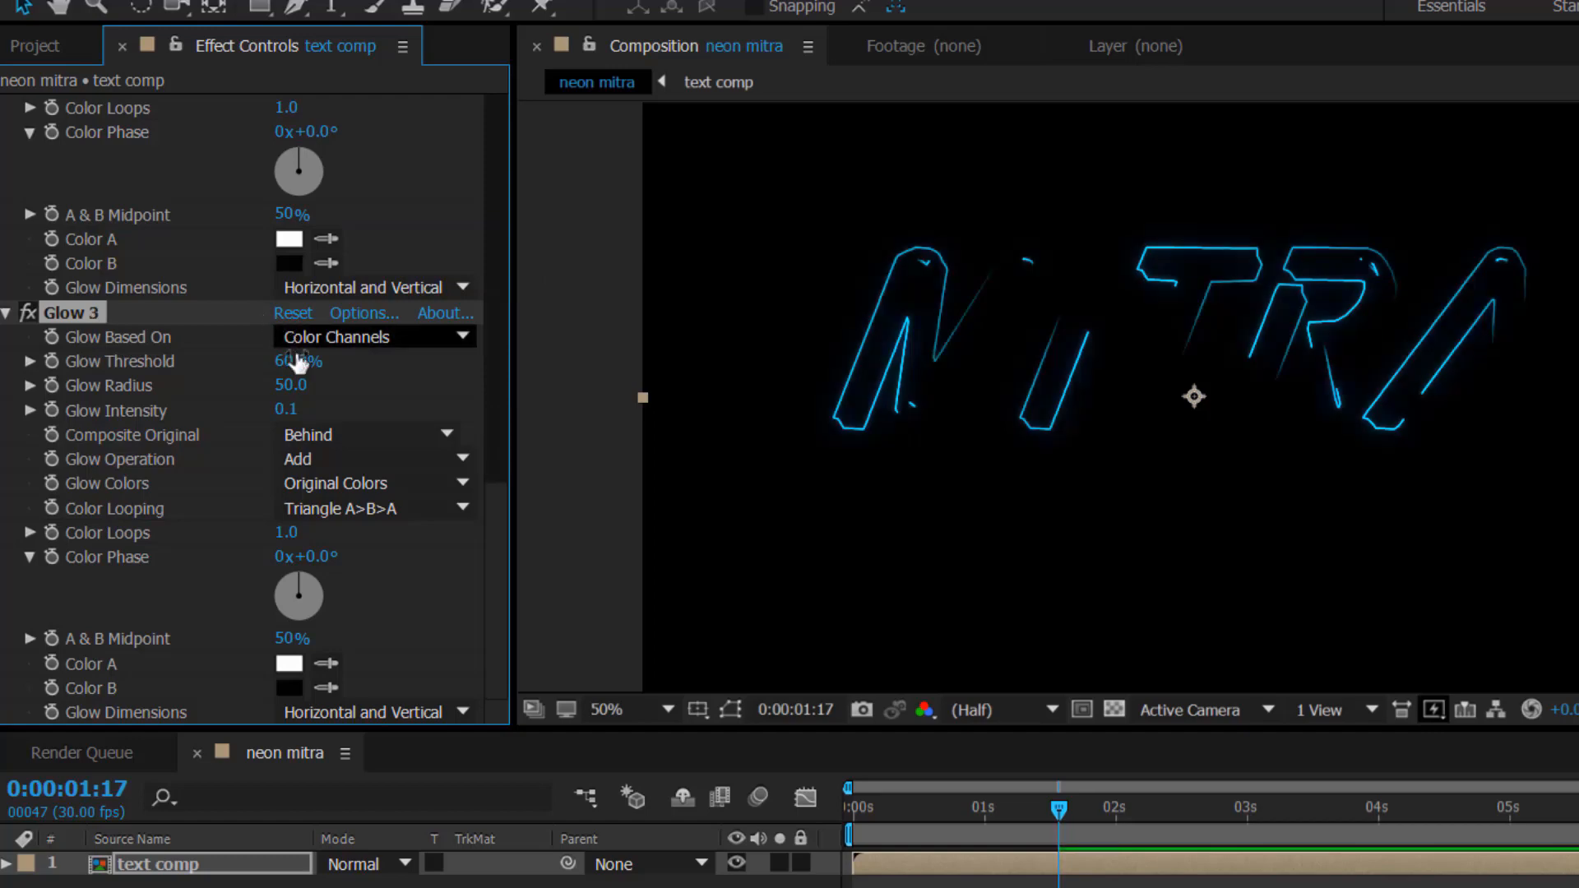
left_click(292, 385)
type("1")
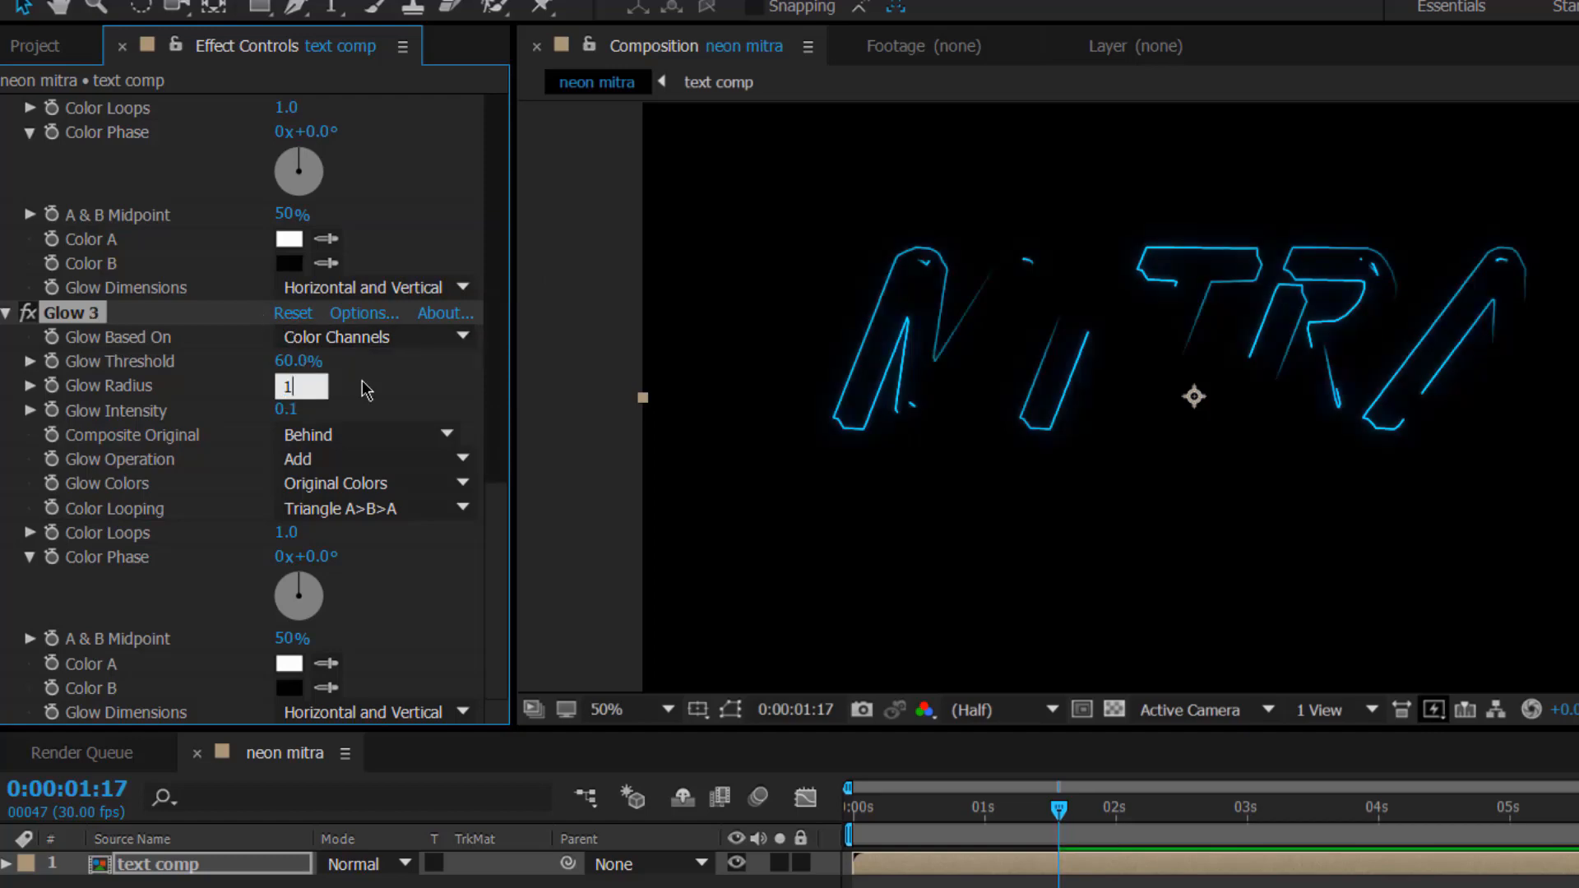
type("20")
key("Return")
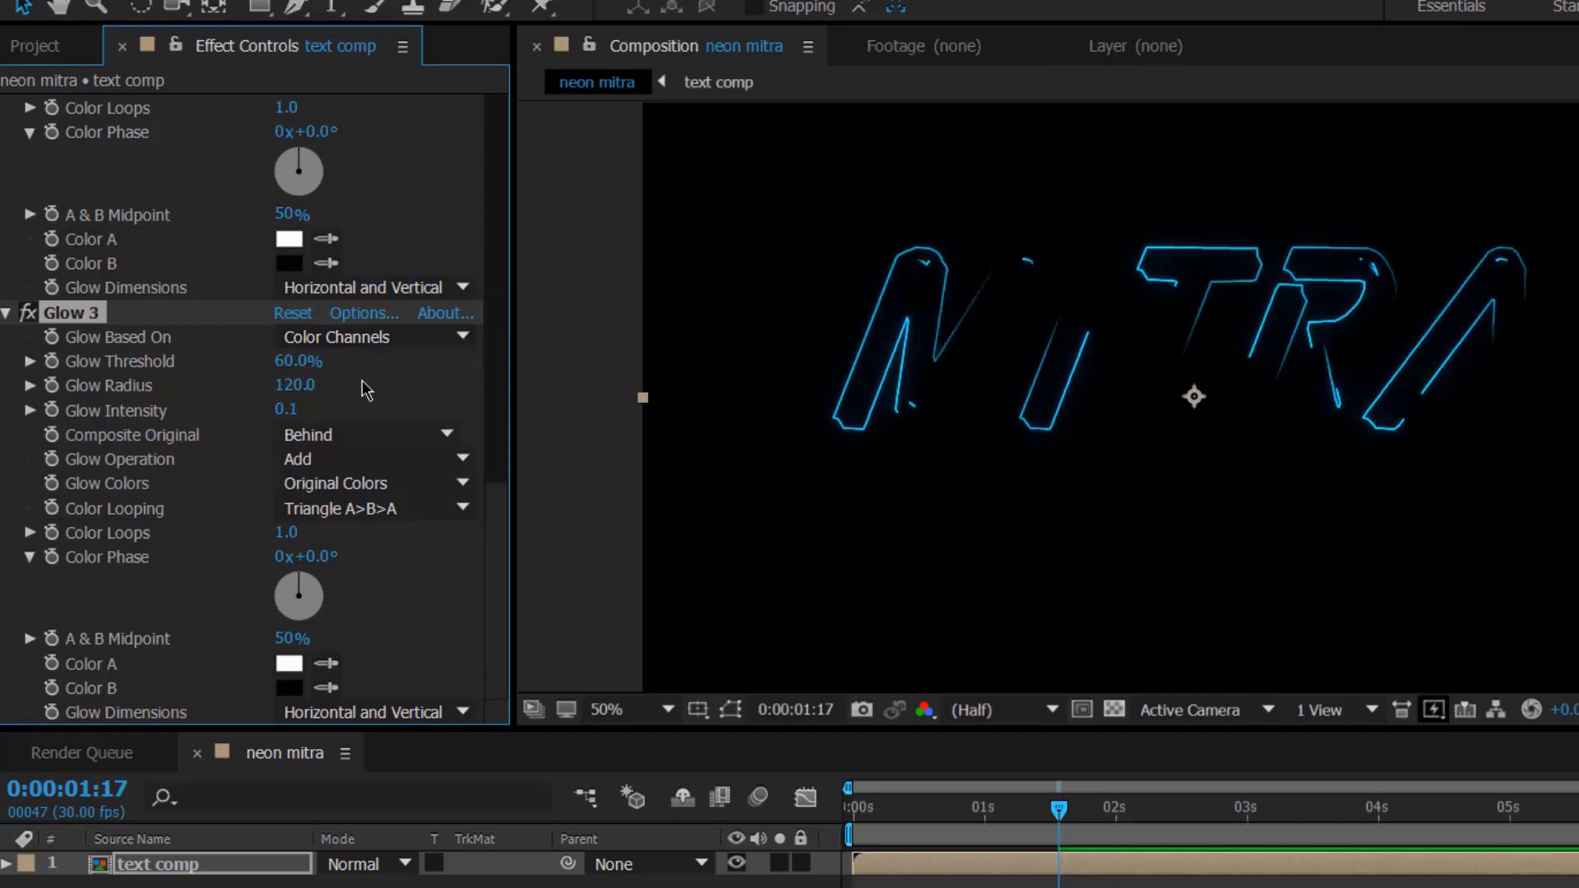
Step: Rename the text comp layer as "text comp blue"
left_click(245, 873)
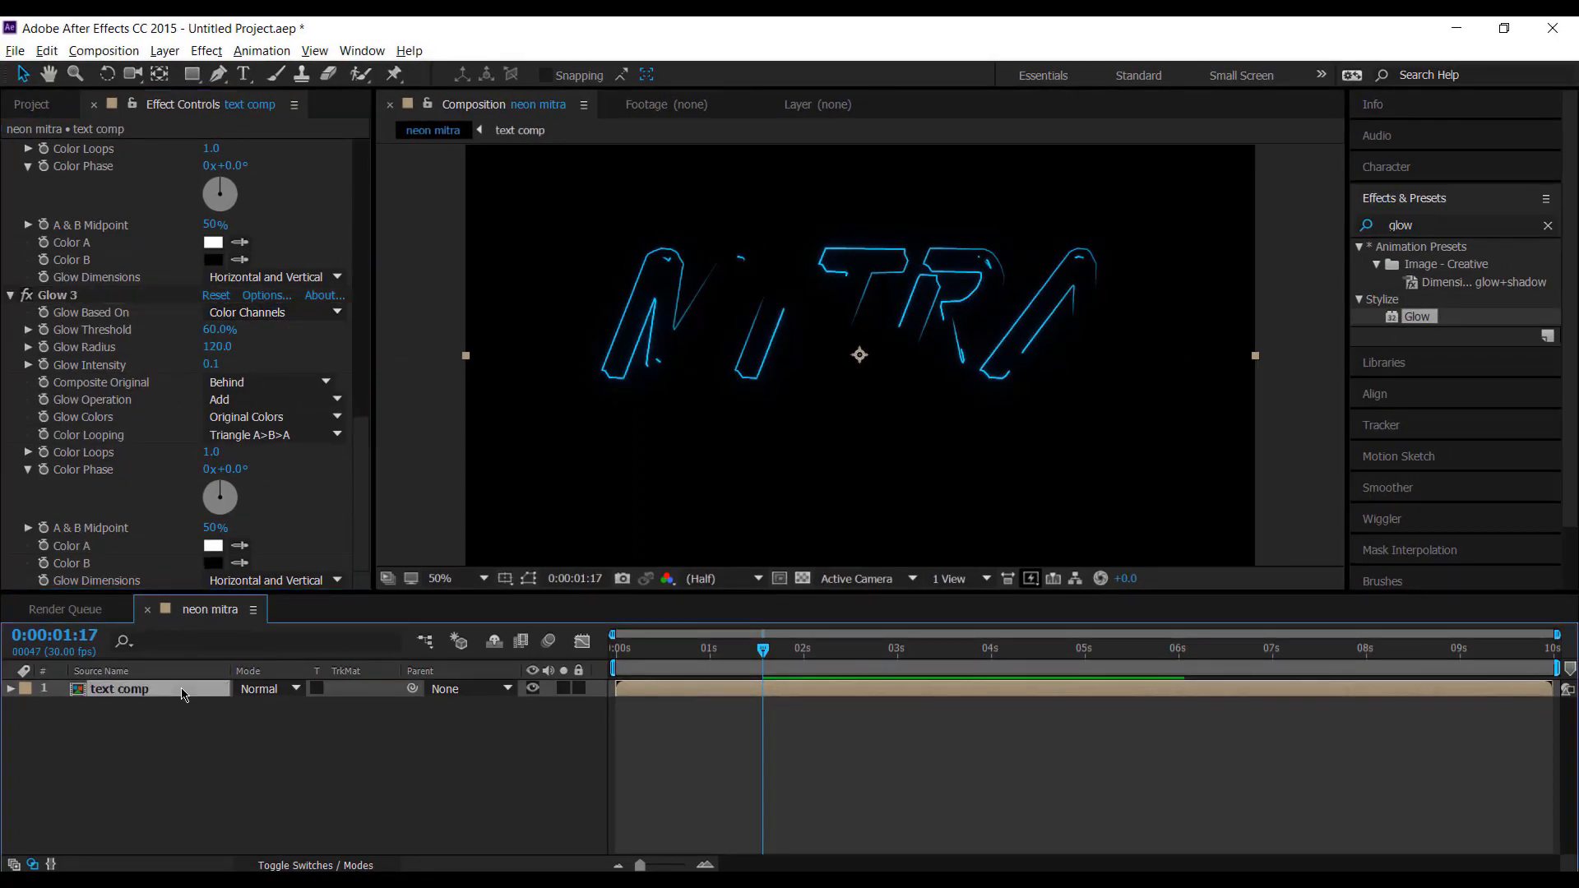
right_click(182, 695)
left_click(298, 856)
left_click(207, 689)
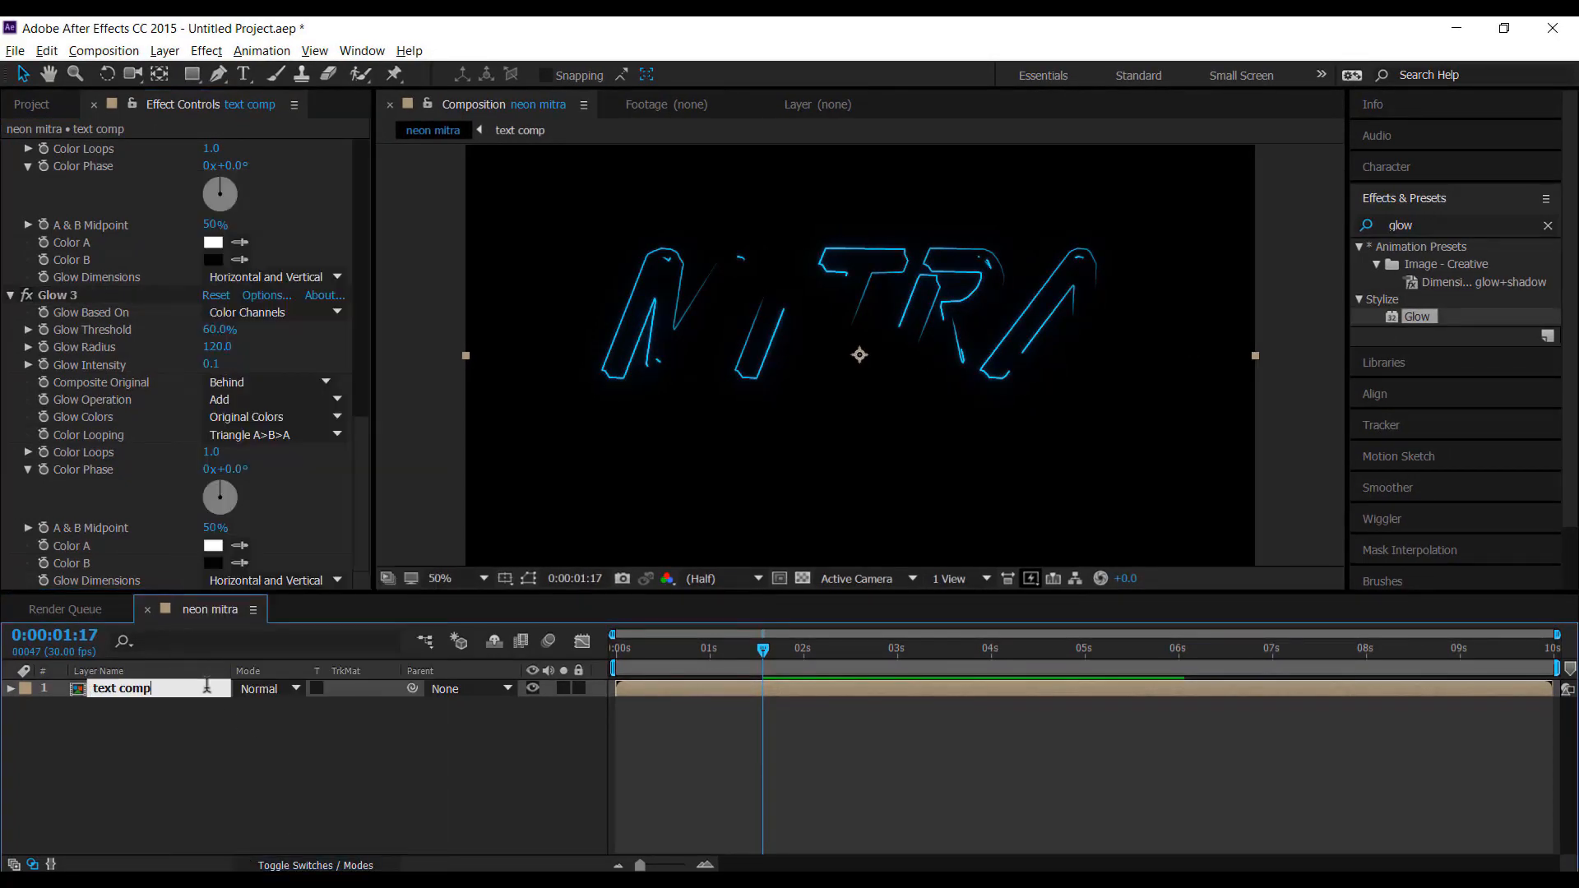
type("bl")
key("BackSpace")
key("BackSpace")
key("BackSpace")
key("BackSpace")
key("BackSpace")
key("BackSpace")
key("BackSpace")
key("BackSpace")
key("BackSpace")
key("BackSpace")
key("BackSpace")
key("BackSpace")
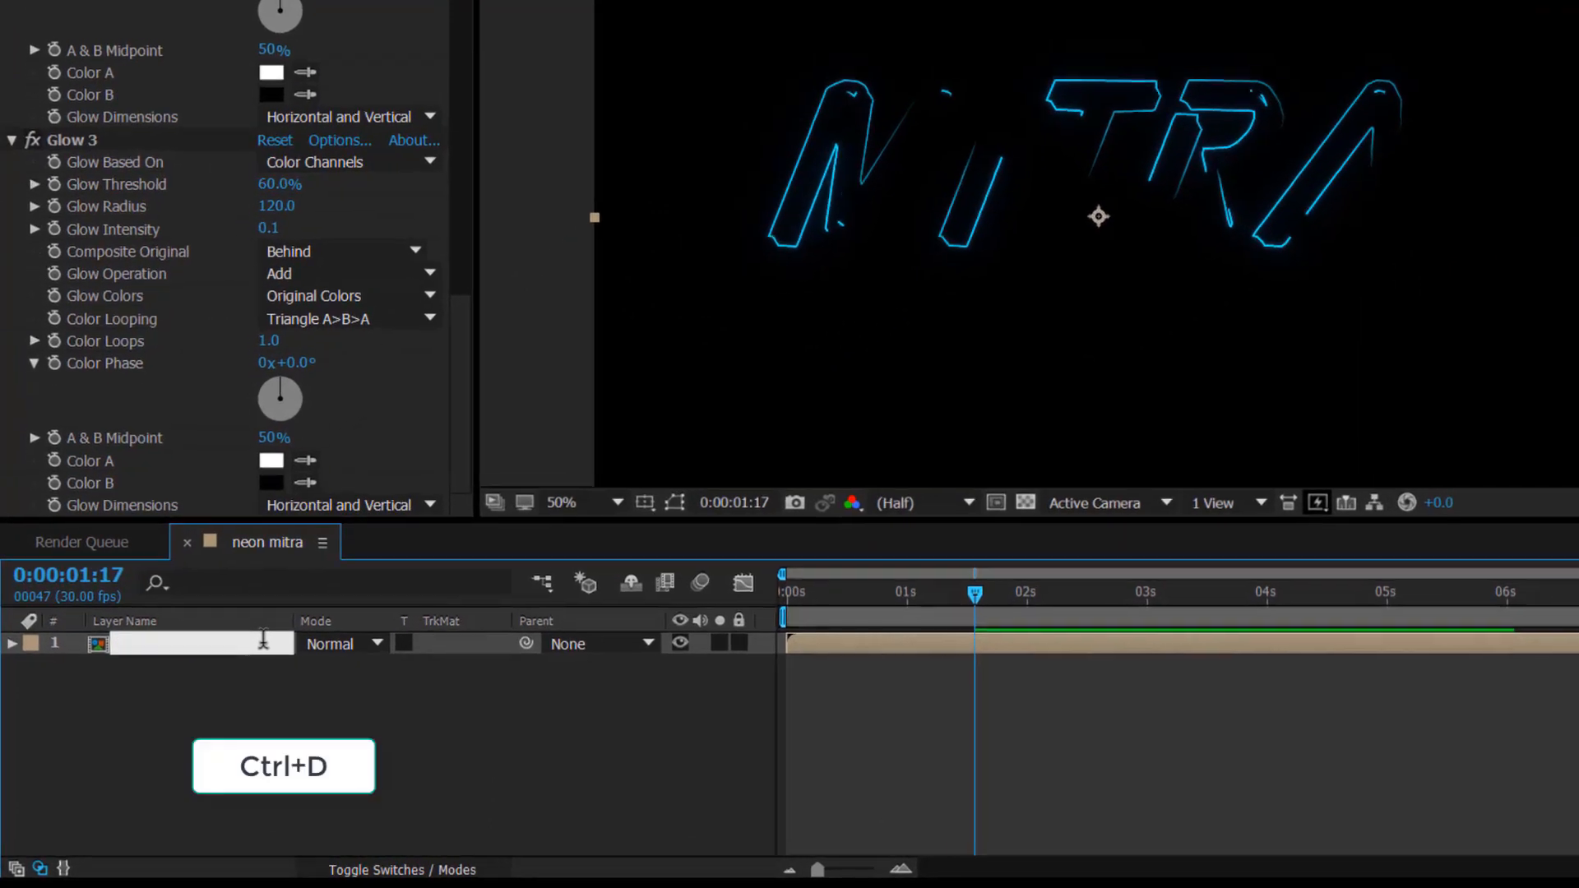
type("text comp blue")
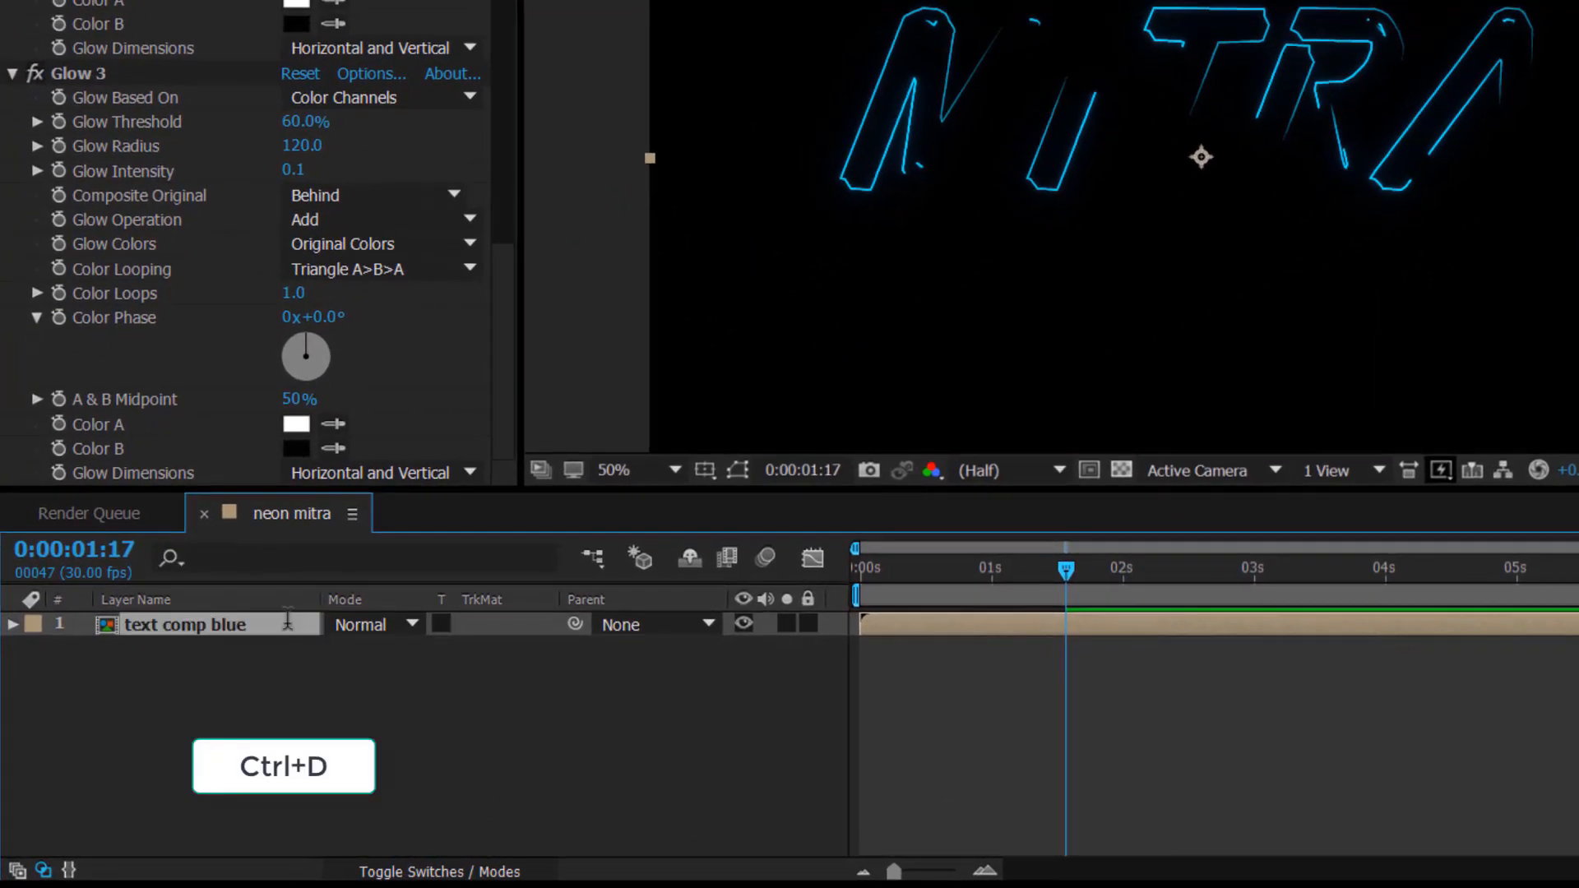
Step: Duplicate the text comp blue layer and rename the copy "text comp gold"
key("ctrl+d")
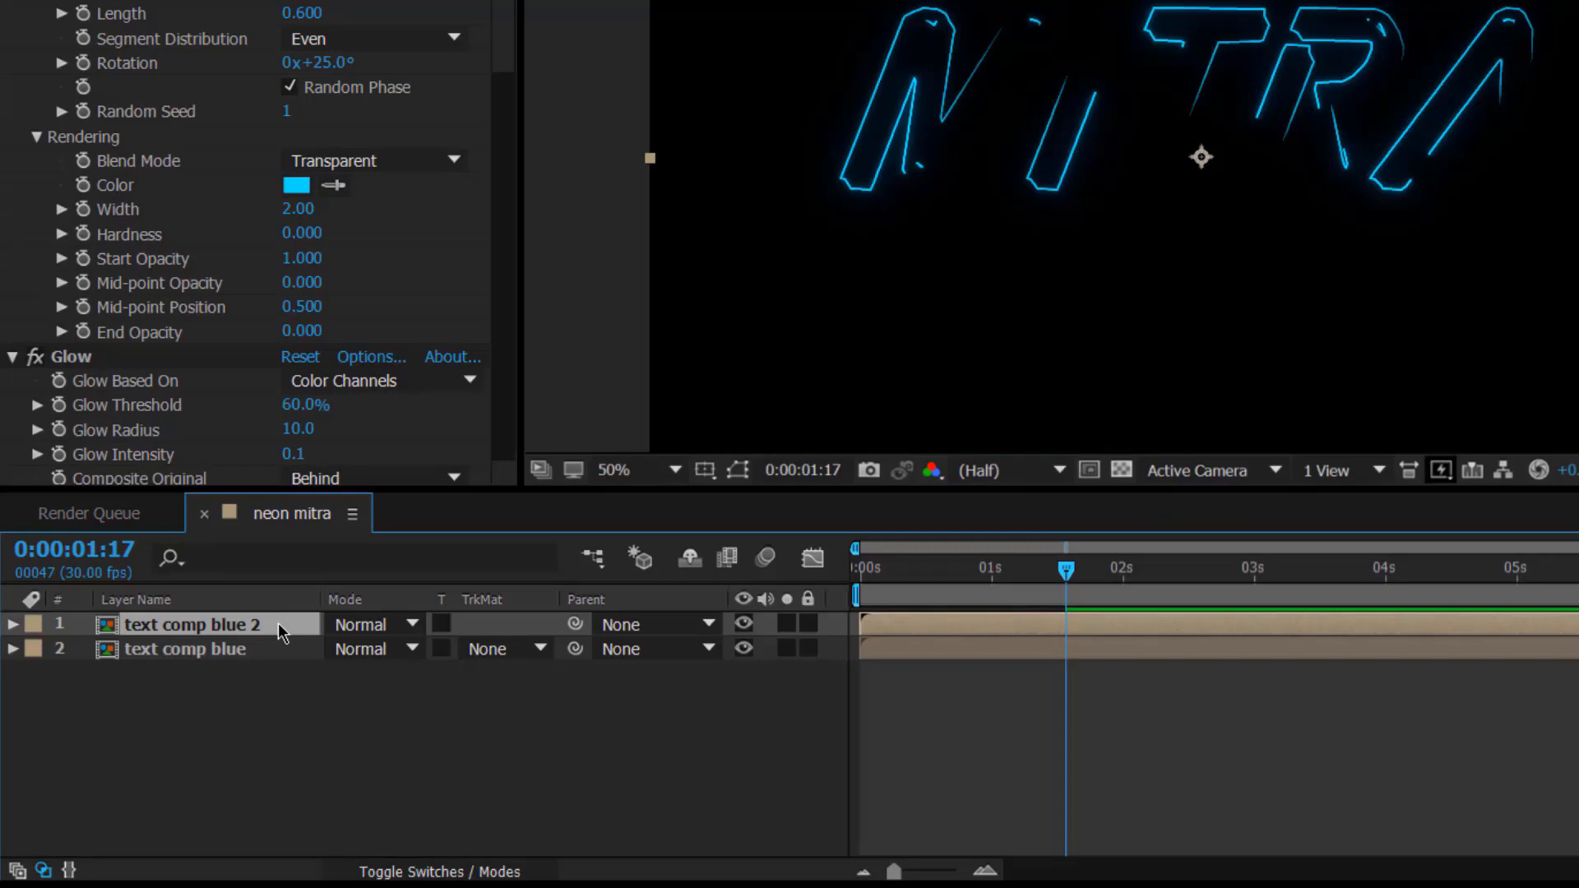
right_click(278, 624)
left_click(353, 867)
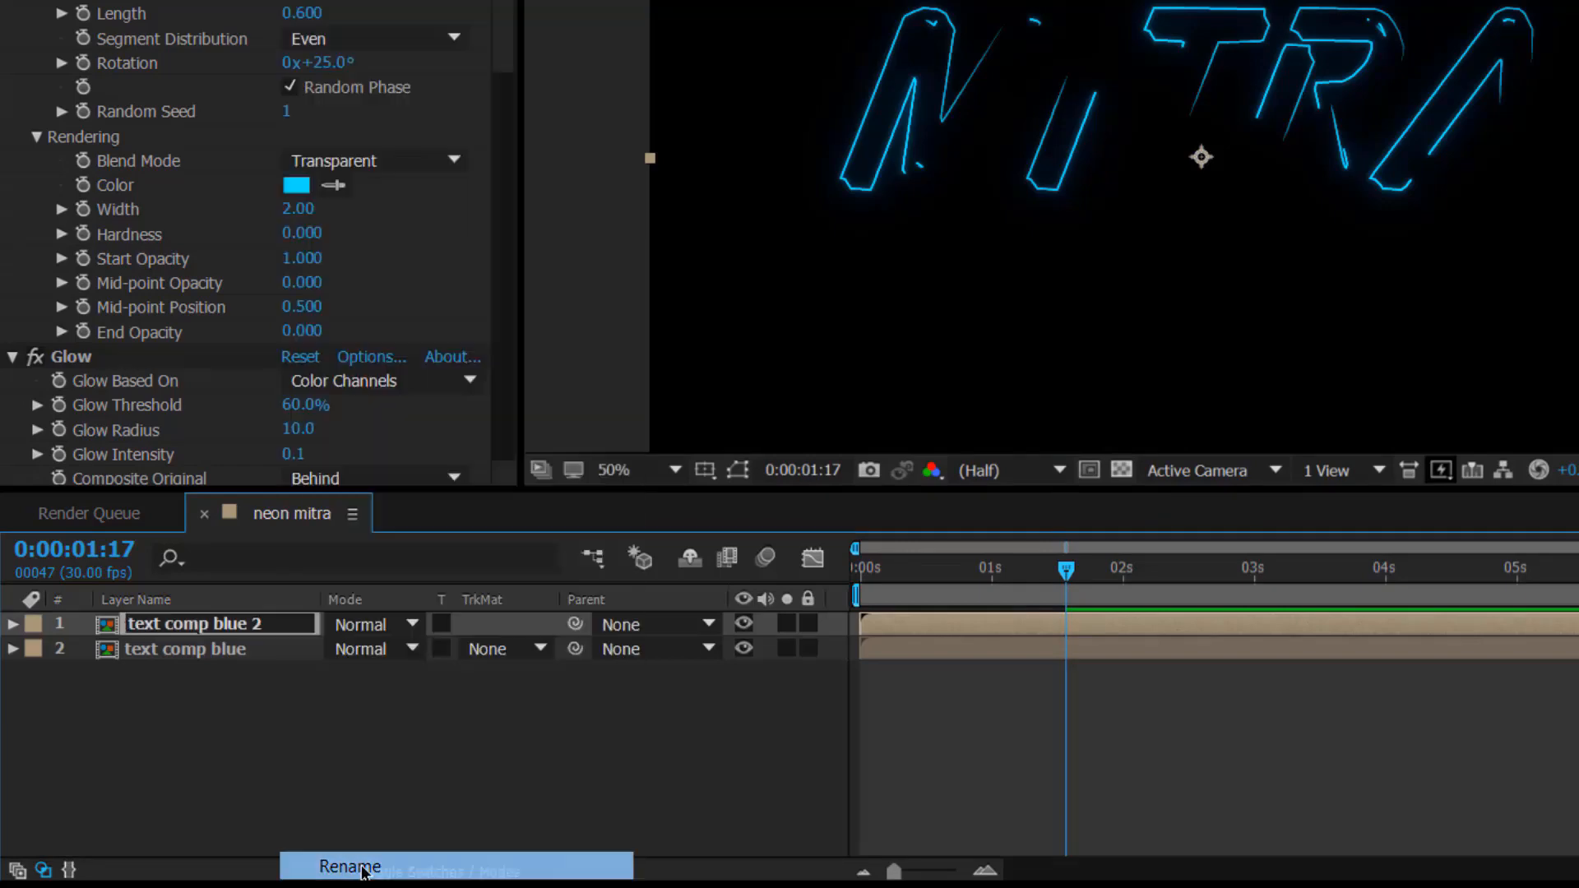
left_click(283, 620)
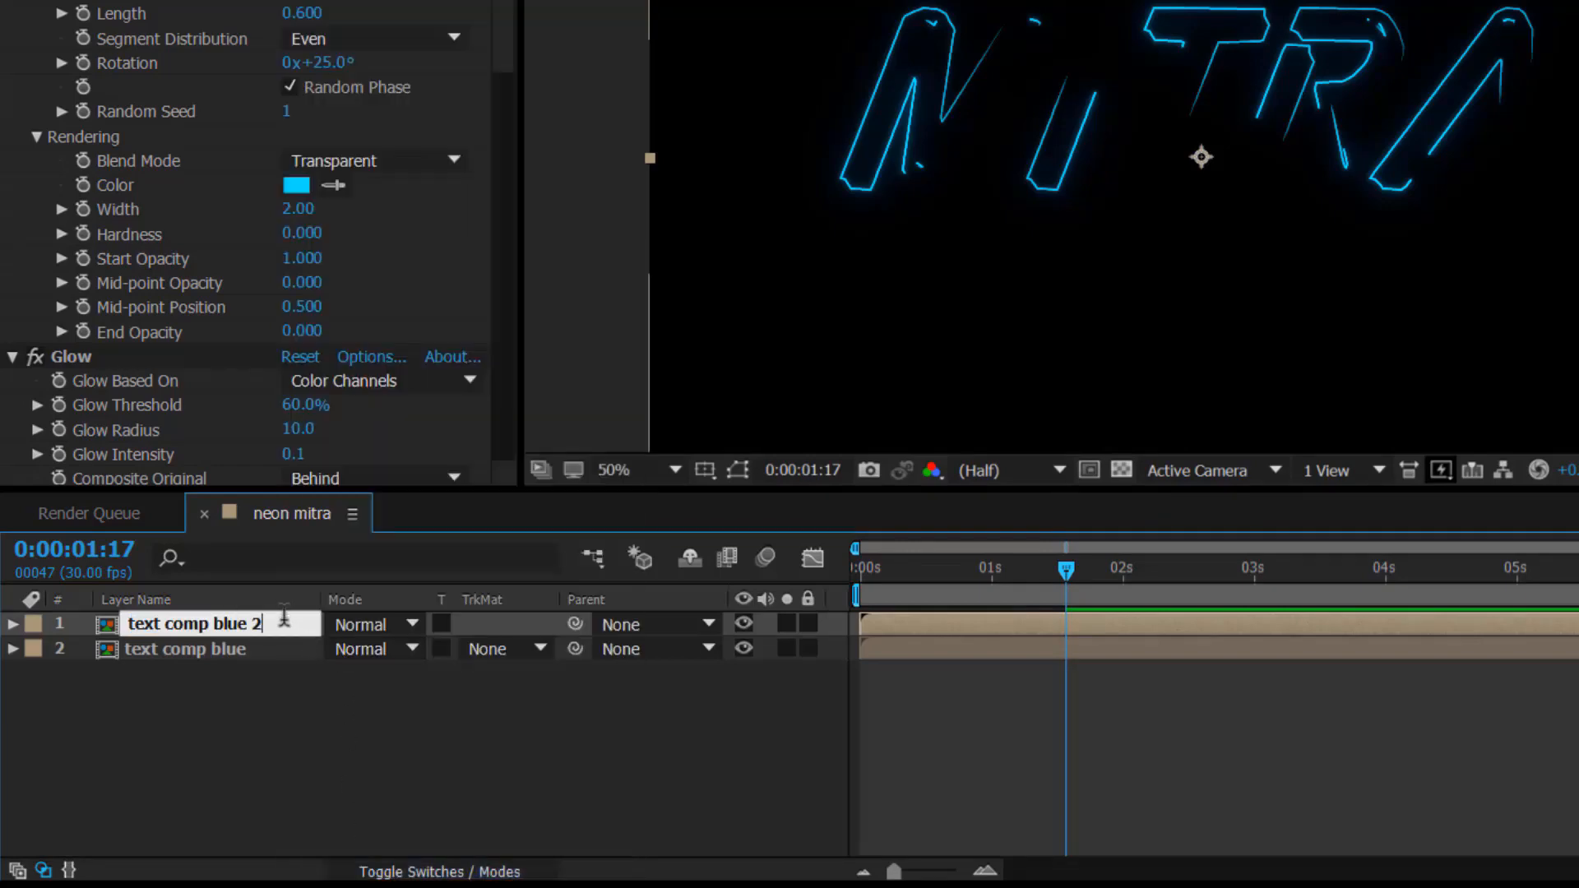
key("BackSpace")
key("BackSpace")
key("BackSpace")
key("BackSpace")
type("gold")
key("Return")
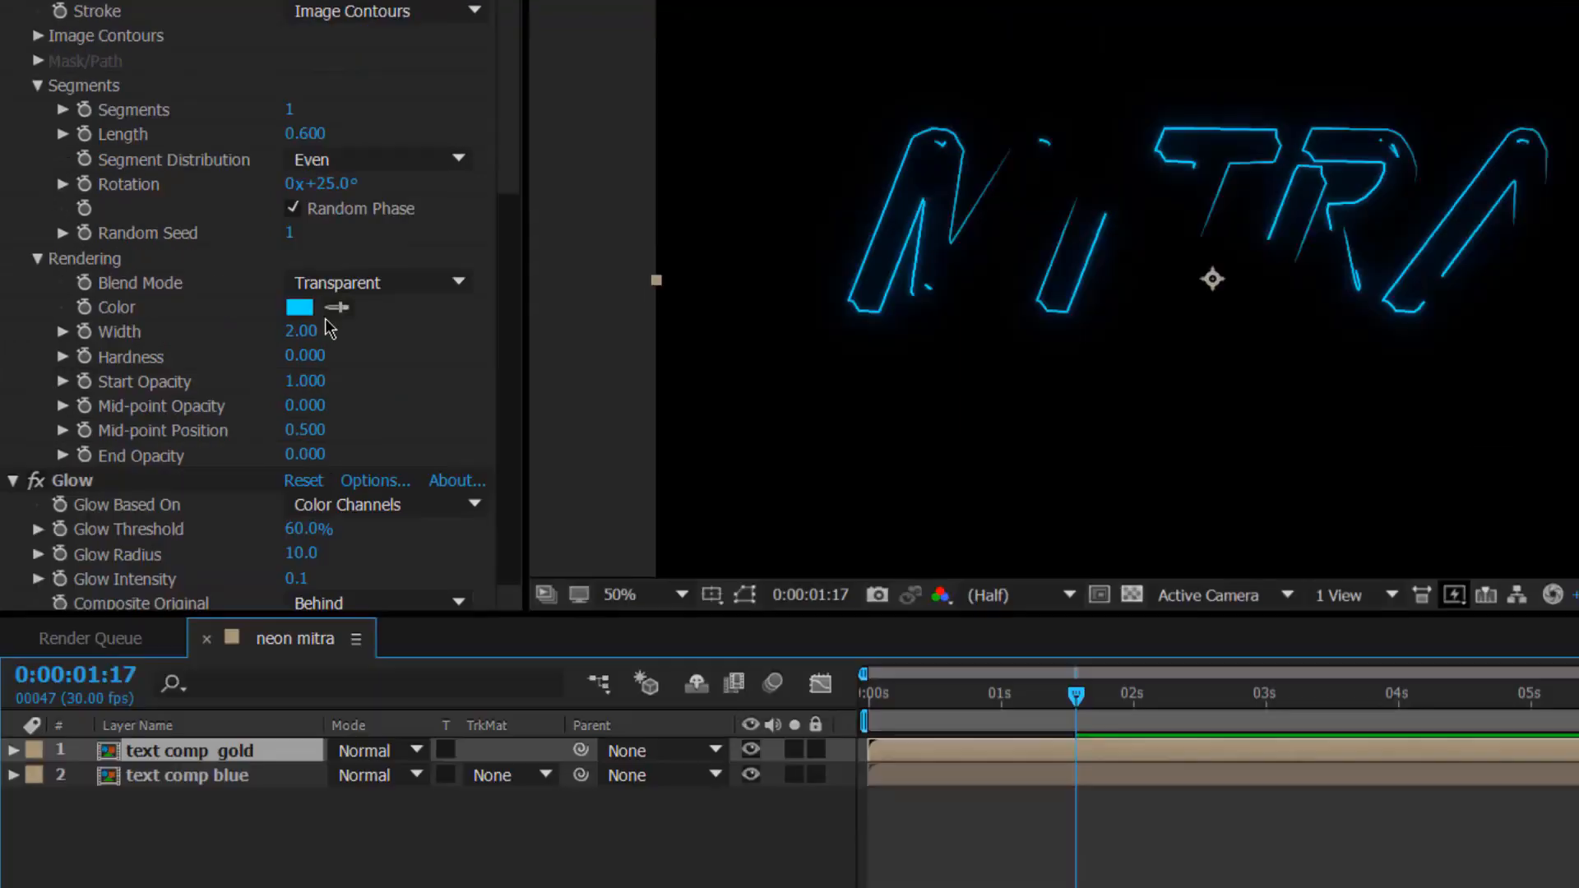
Step: Change the gold layer's Vegas outline color to golden orange, hex FFA900
left_click(297, 185)
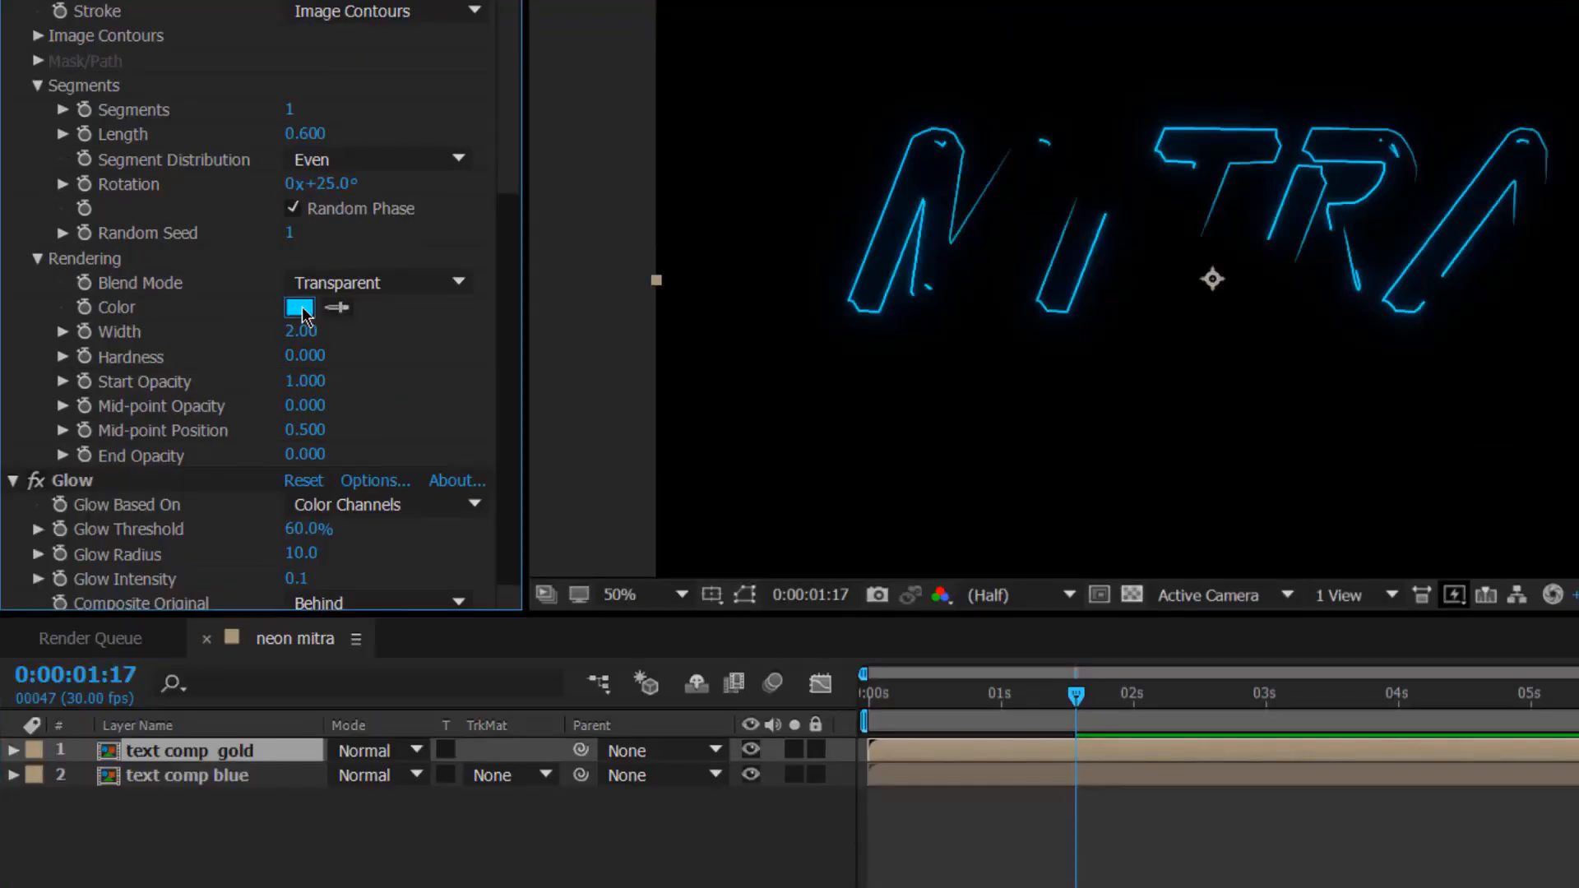
left_click_drag(1103, 841, 1101, 869)
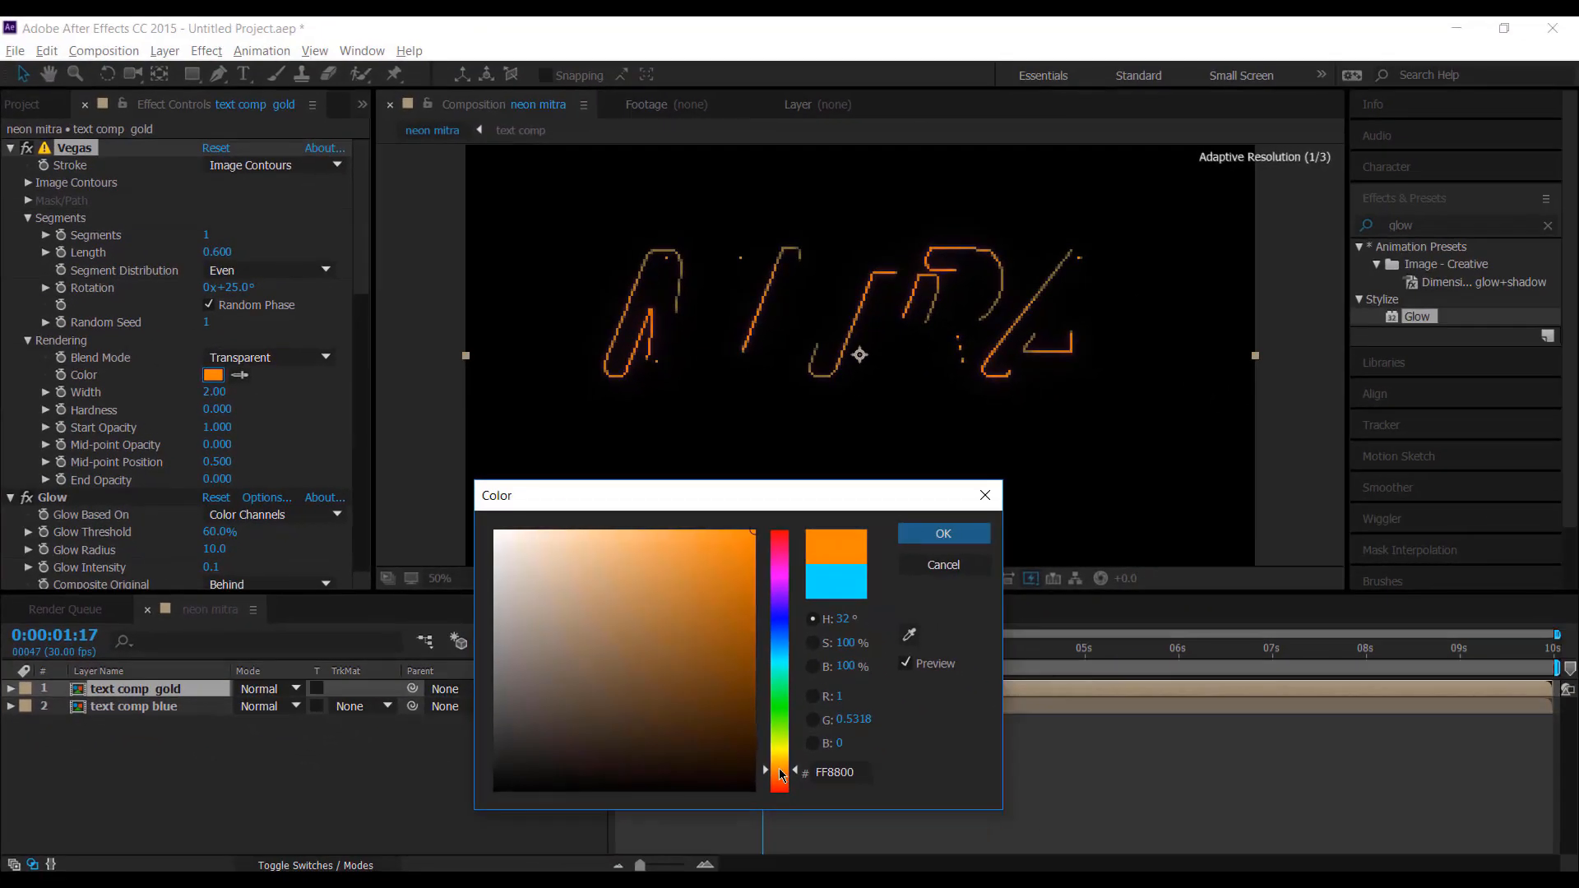
left_click_drag(781, 768, 780, 768)
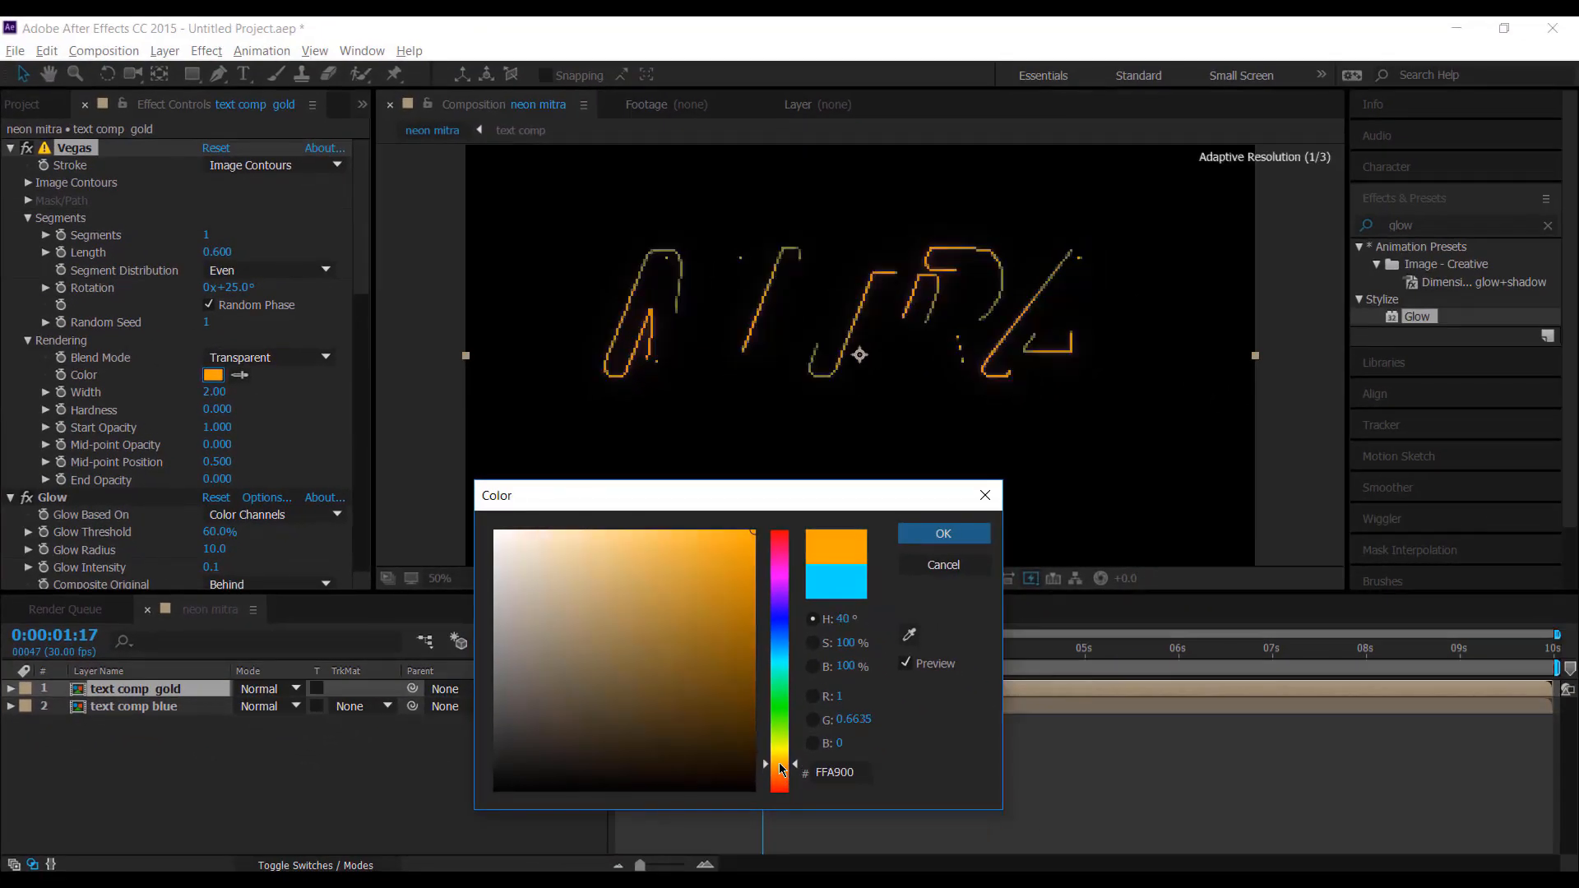
left_click(946, 536)
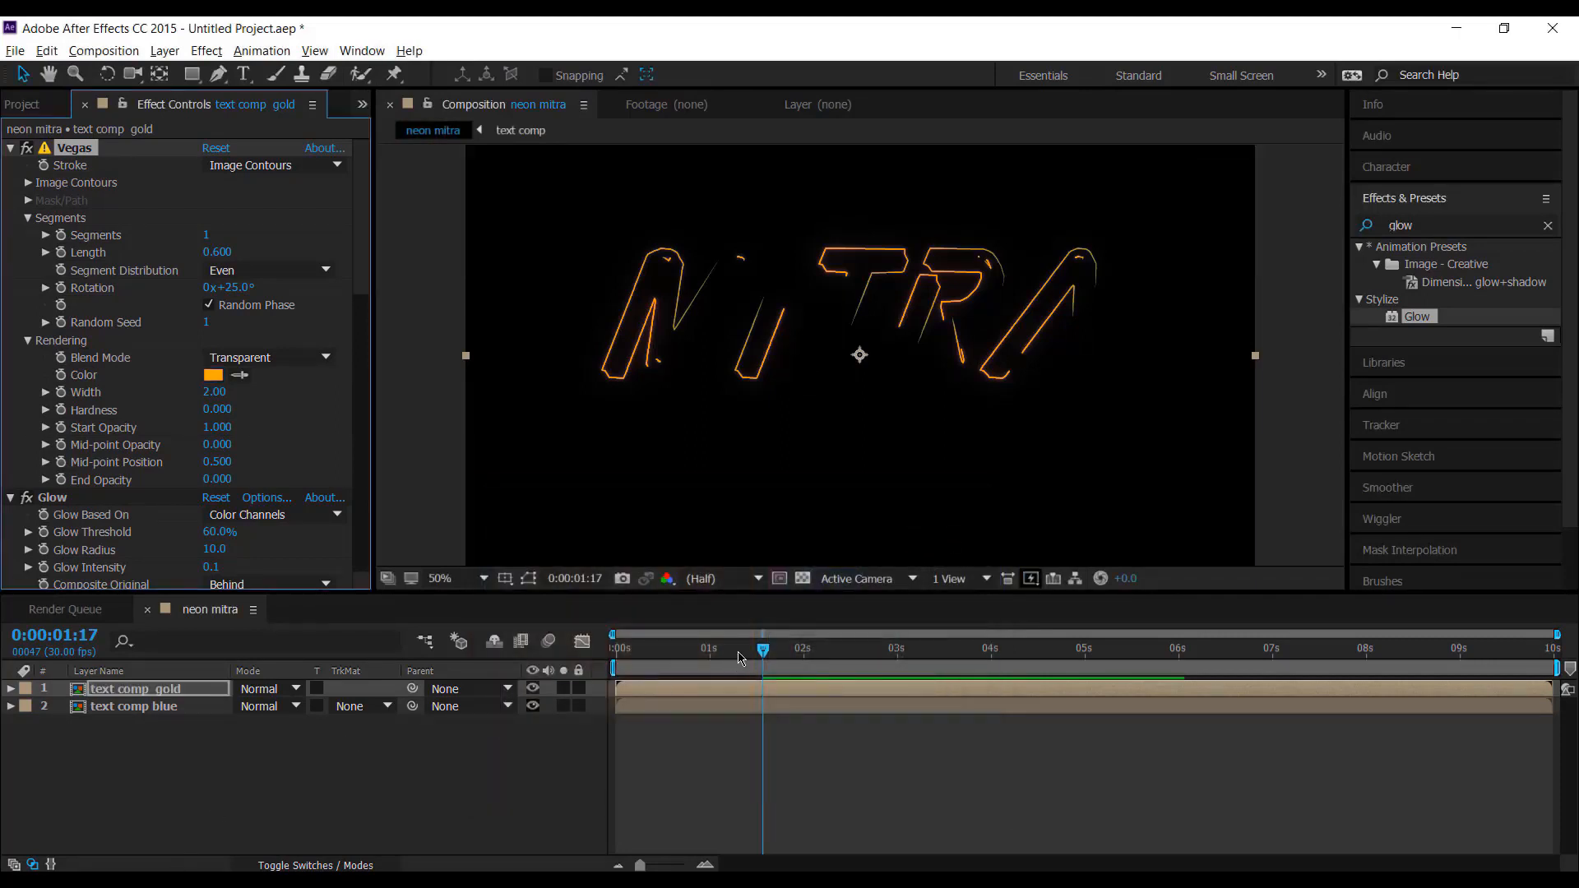
Step: Move the current time to 0:00:01:24 and set the gold layer's Vegas Rotation to 200°
mouse_move(763, 656)
left_mouse_down()
mouse_move(722, 658)
mouse_move(786, 655)
left_mouse_up()
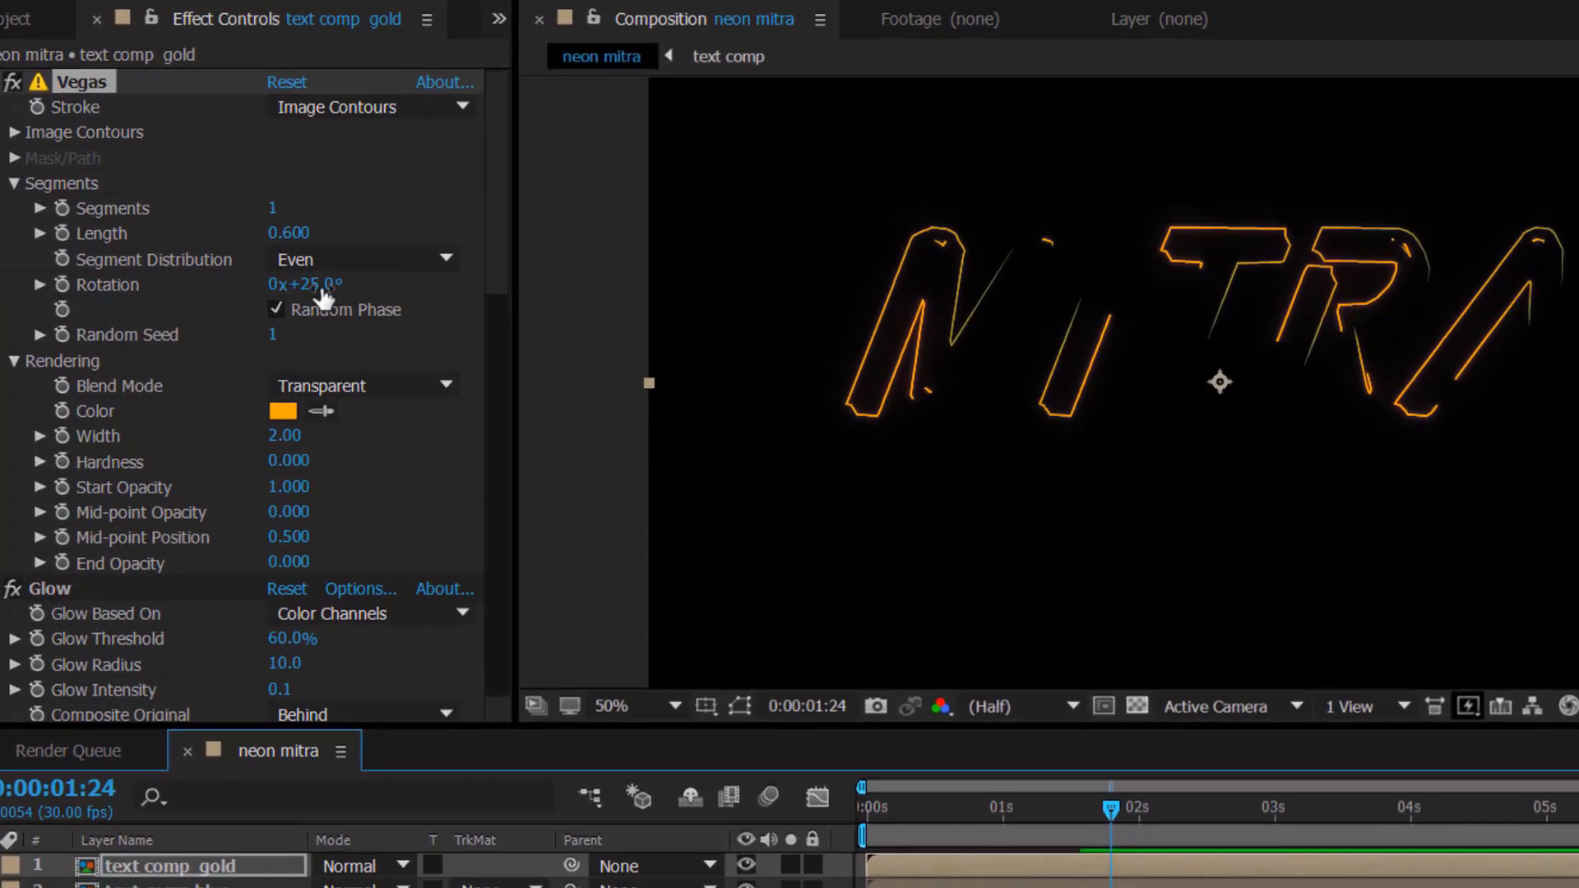
left_click(232, 287)
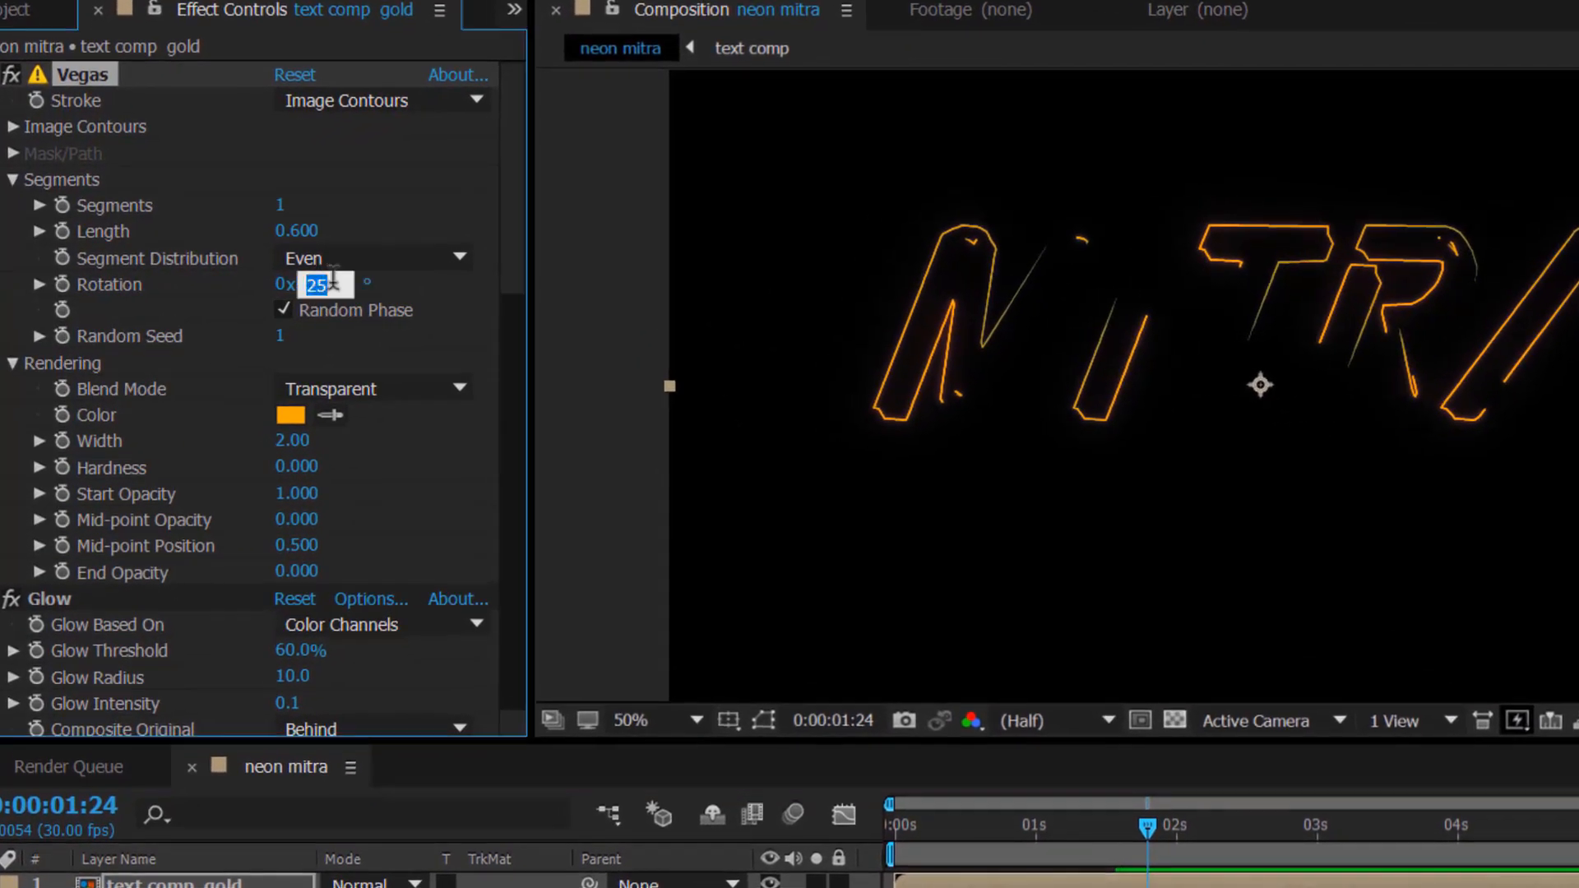
type("200")
key("Return")
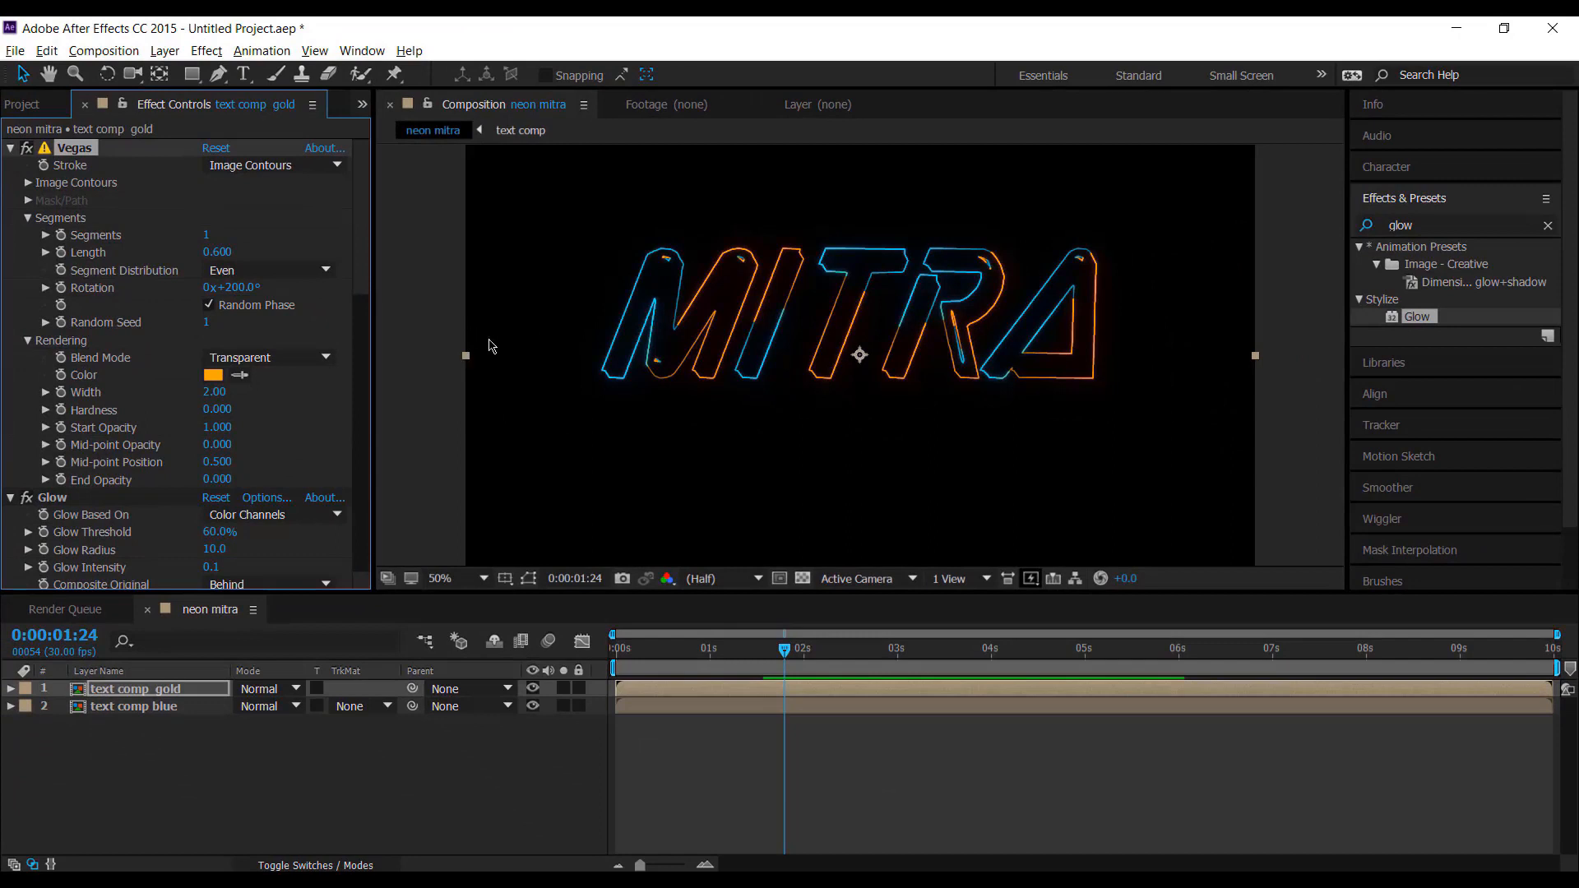
Step: Set the gold text layer's blending mode to Screen
left_click(489, 691)
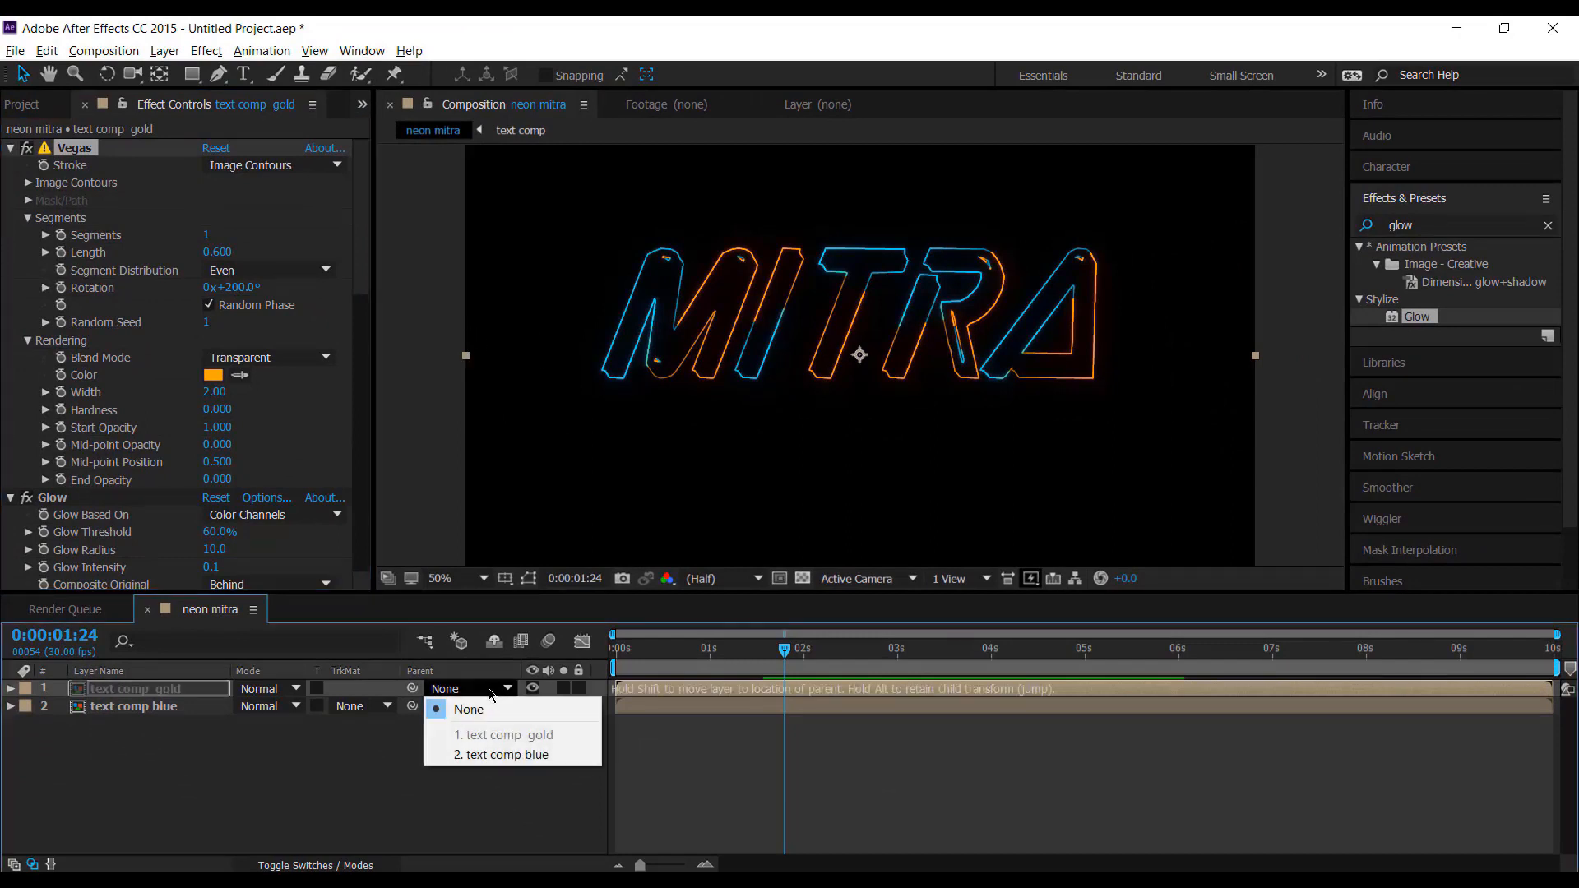
left_click(296, 689)
left_click(296, 689)
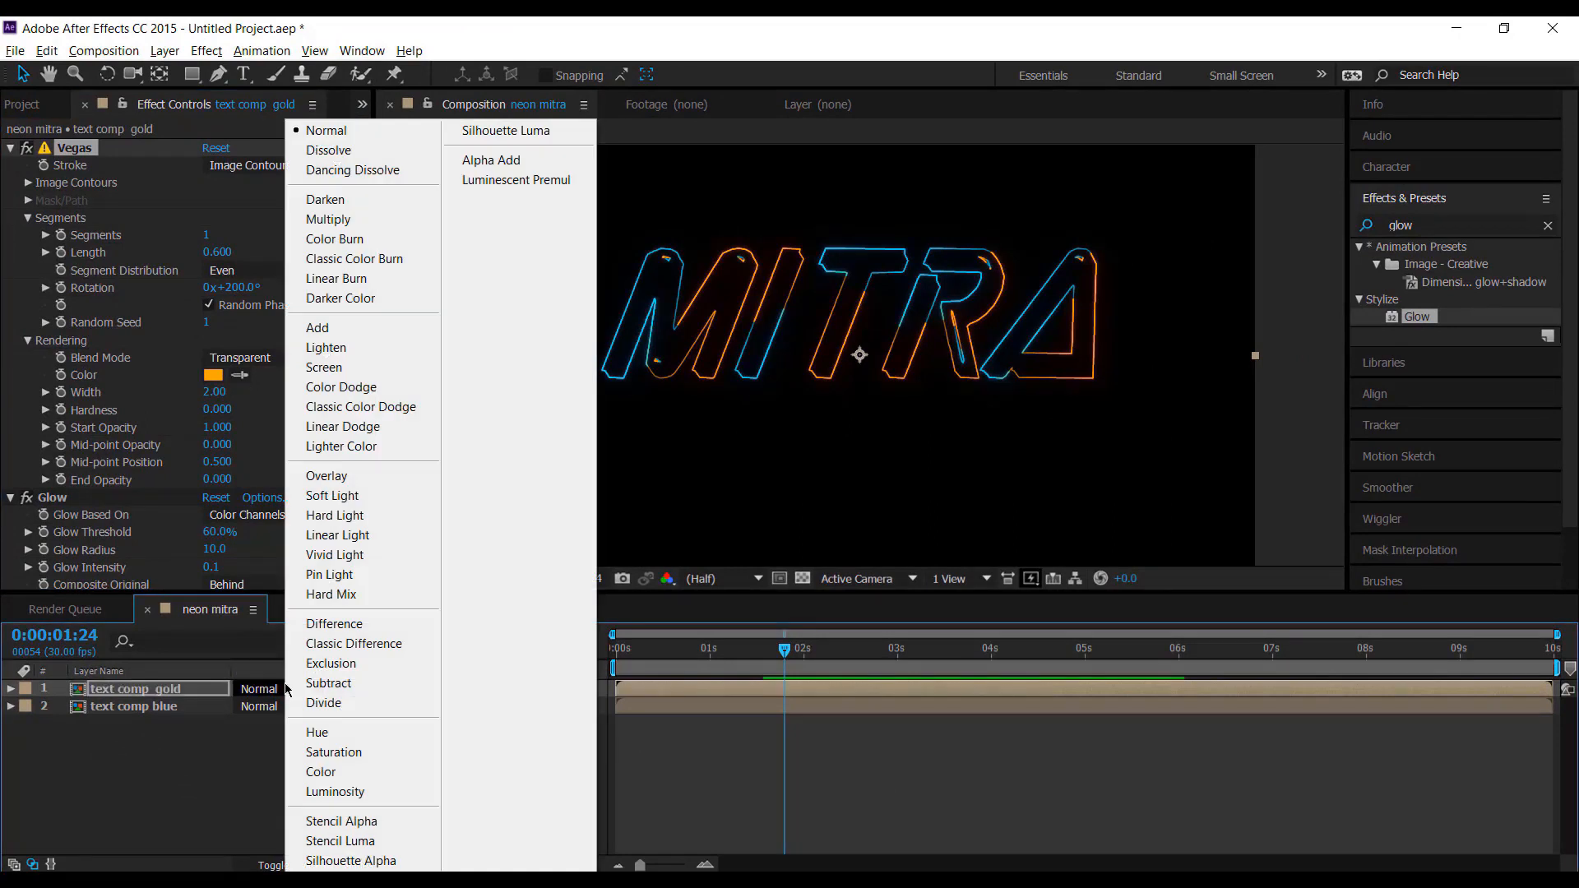
left_click(324, 367)
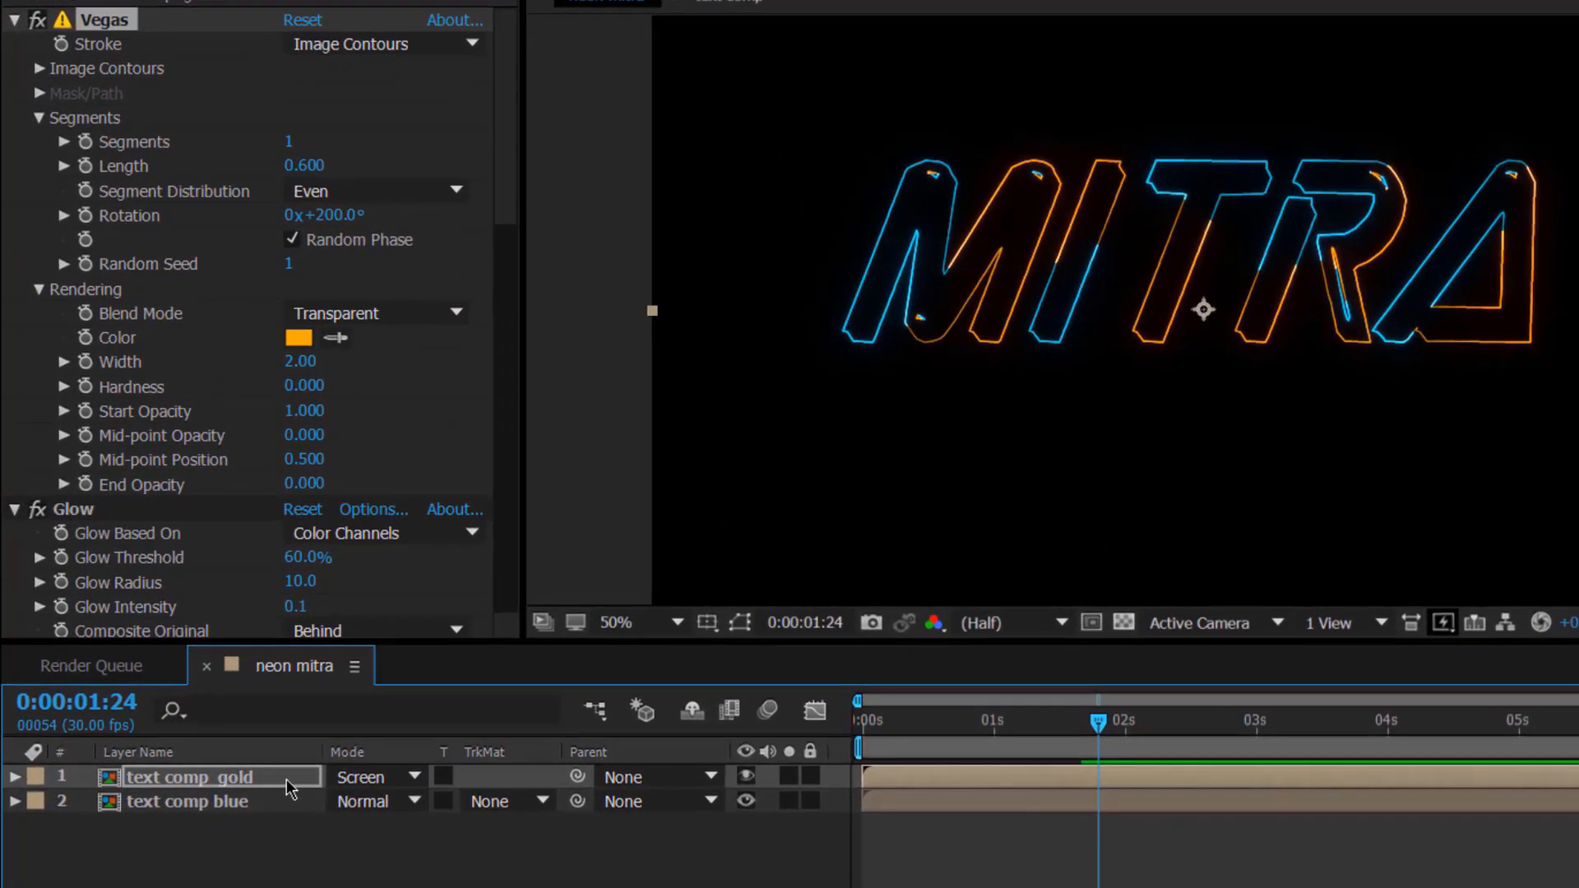
Step: Set the Glow Threshold of the gold layer's Glow 2 effect to 20%
left_click(289, 786)
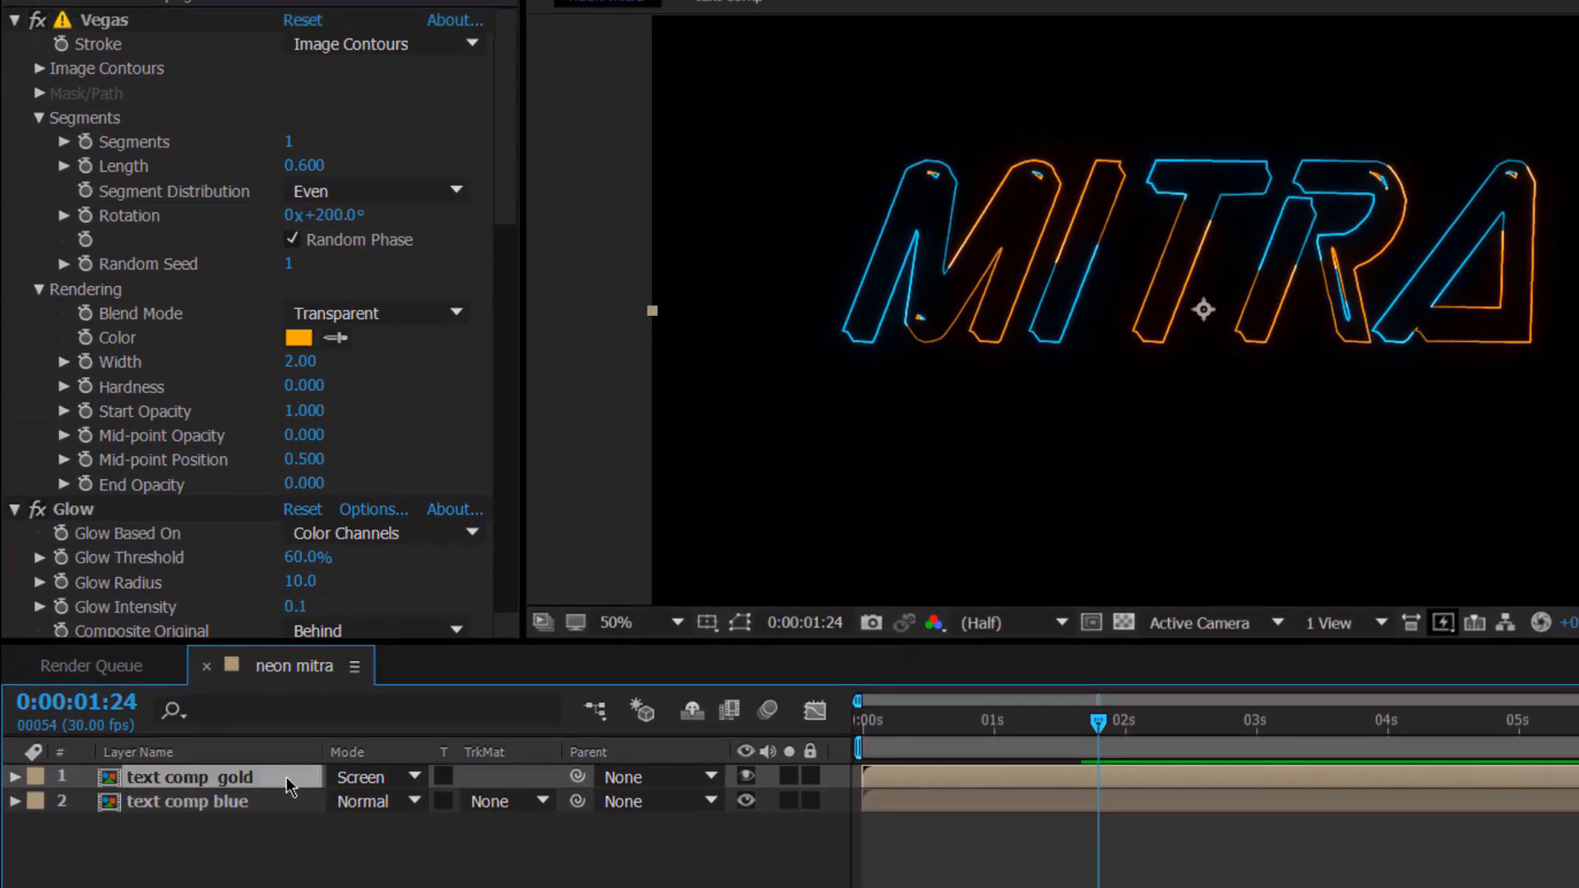
scroll(366, 535, "down", 10)
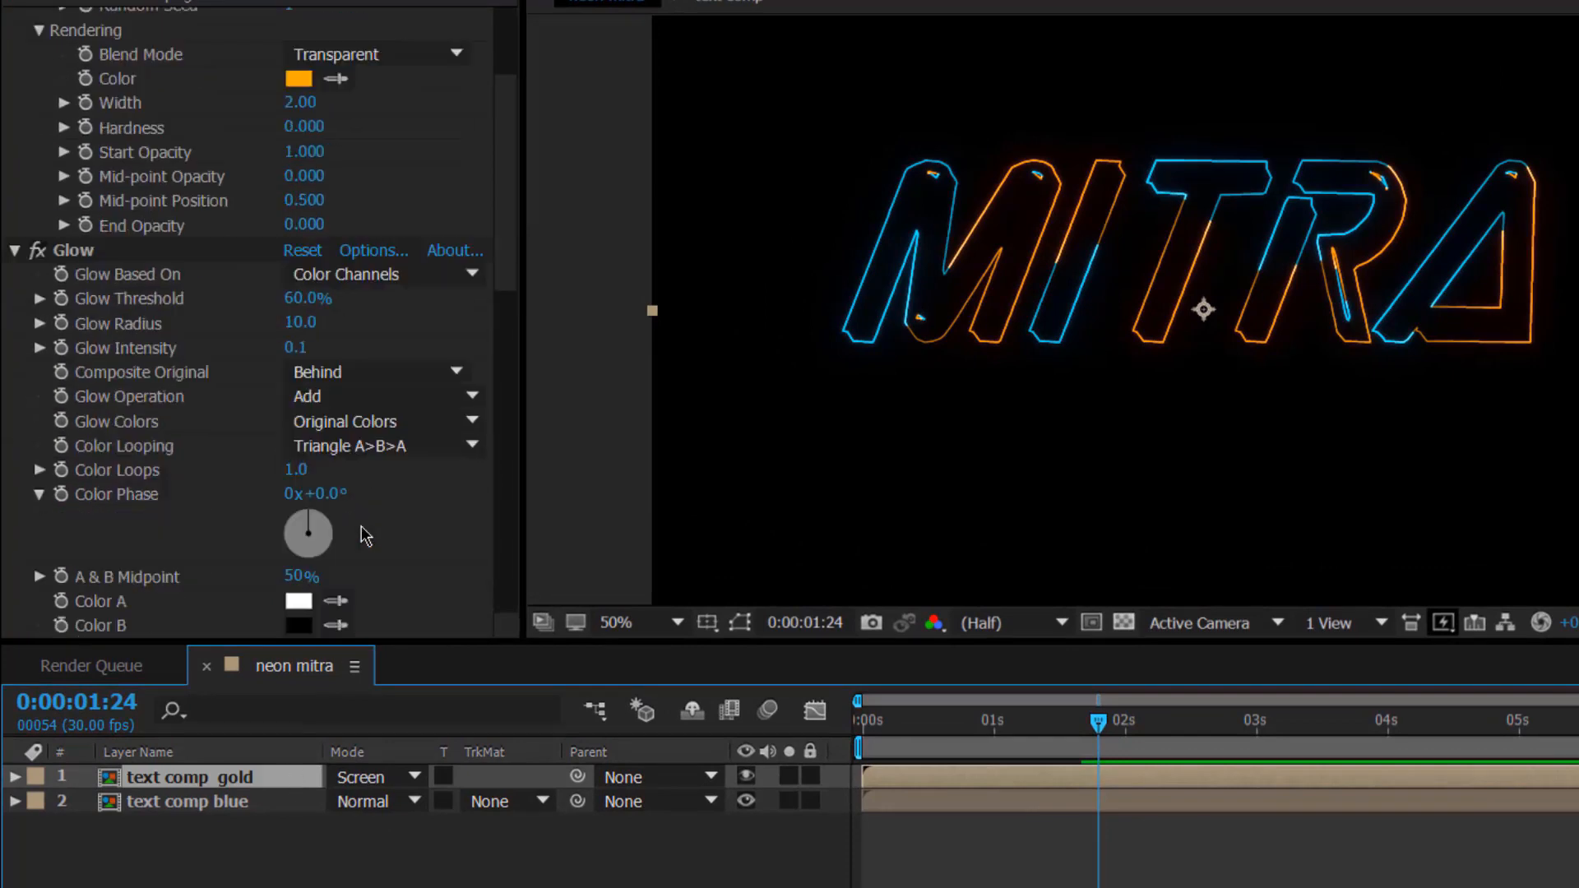
scroll(366, 534, "down", 4)
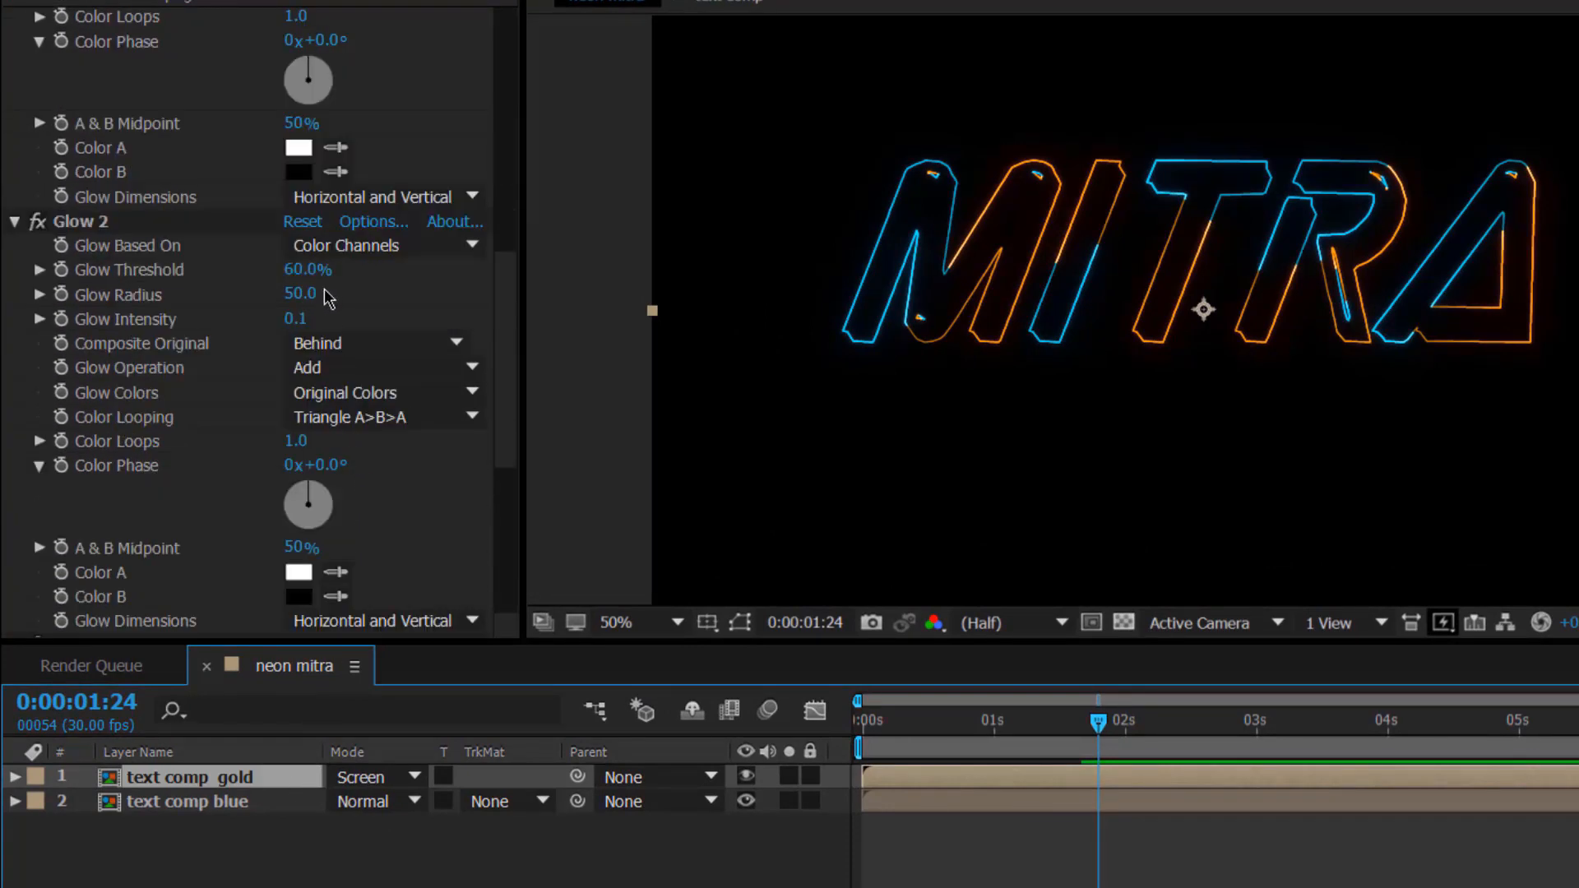
left_click(300, 270)
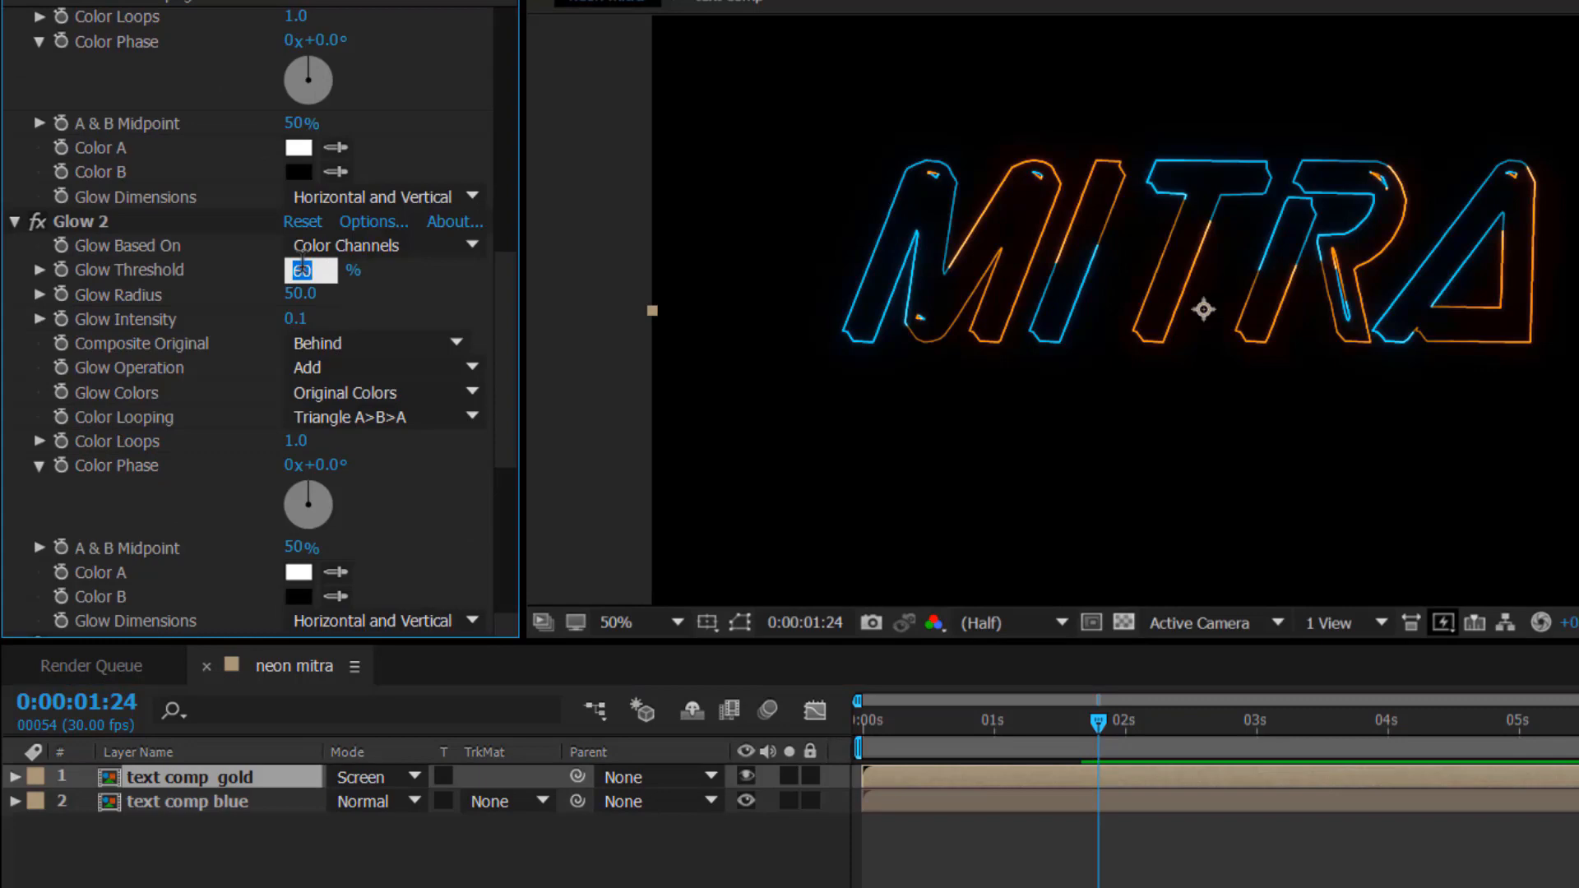
type("20")
key("Return")
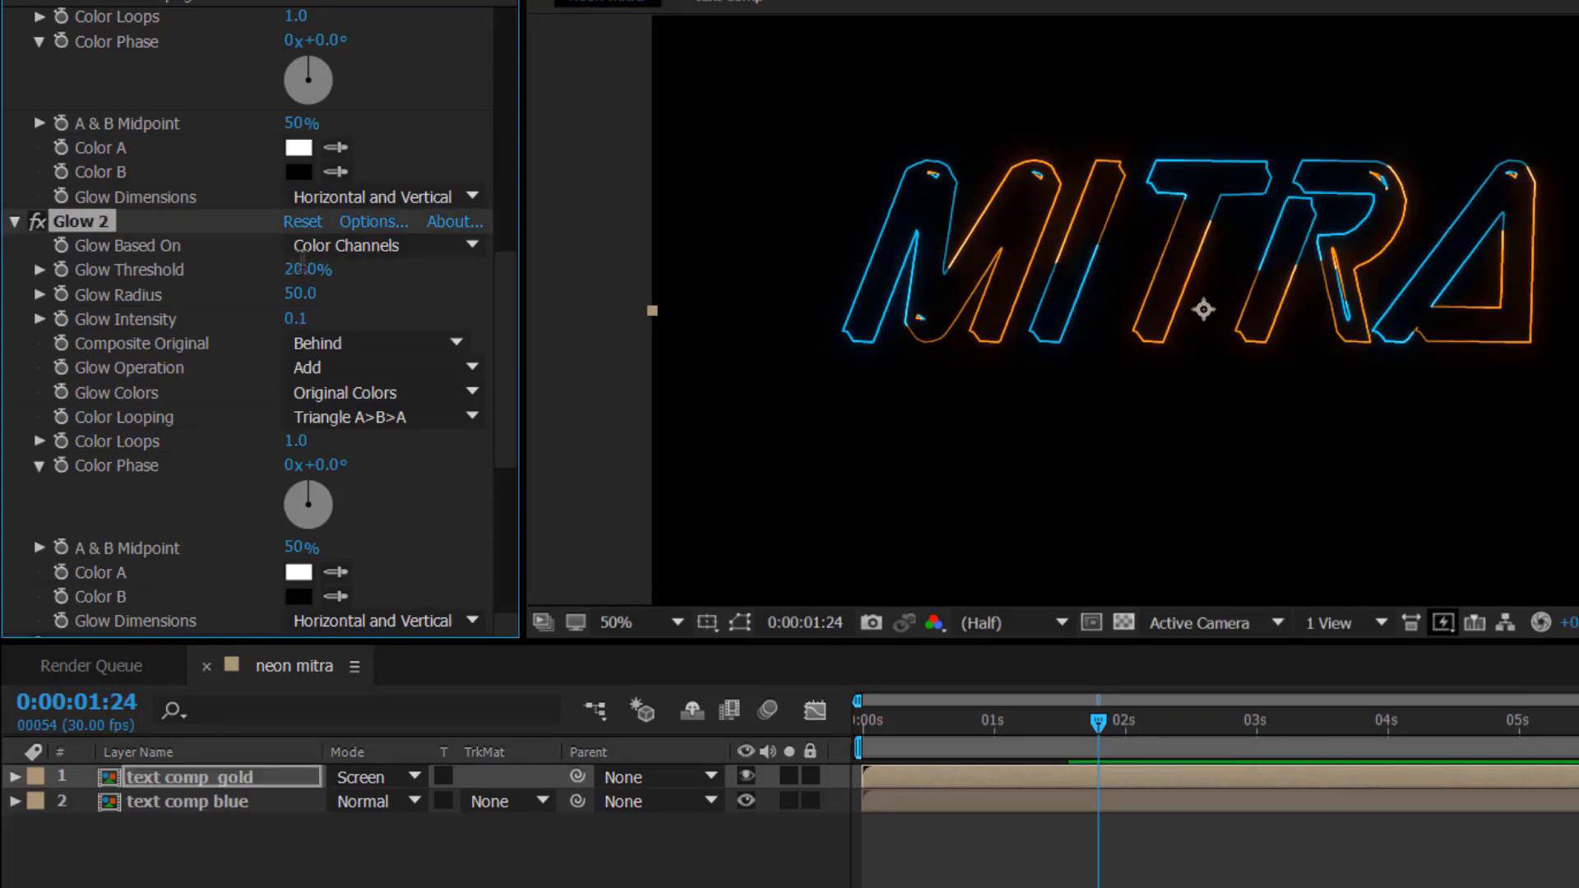
Step: Pre-compose the gold and blue text layers together into a composition named "mitra neon"
left_click_drag(526, 851, 303, 742)
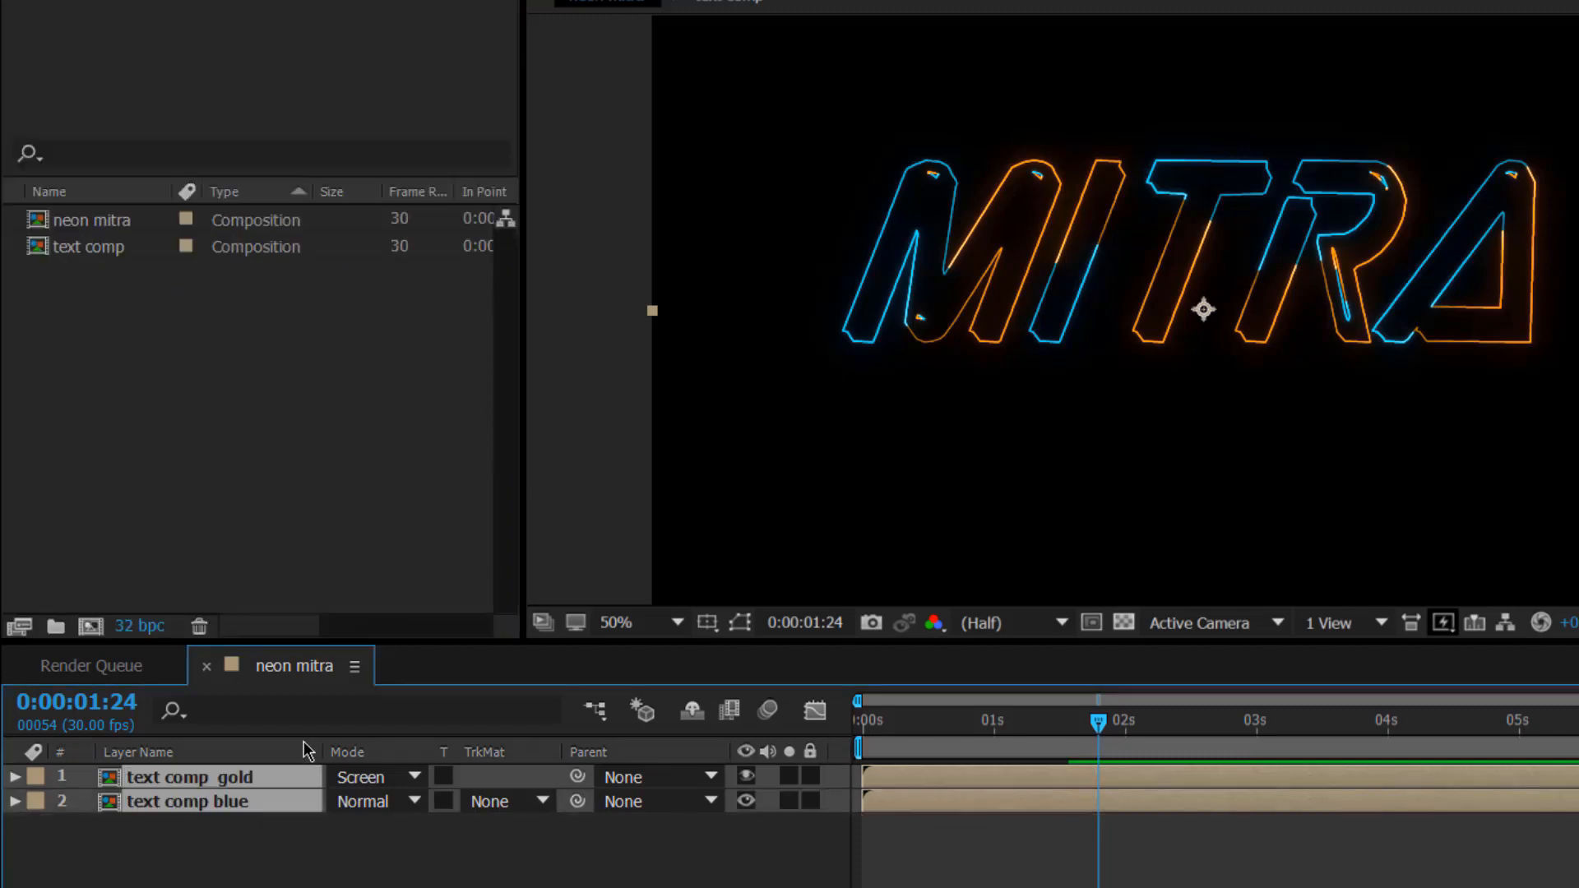
right_click(284, 787)
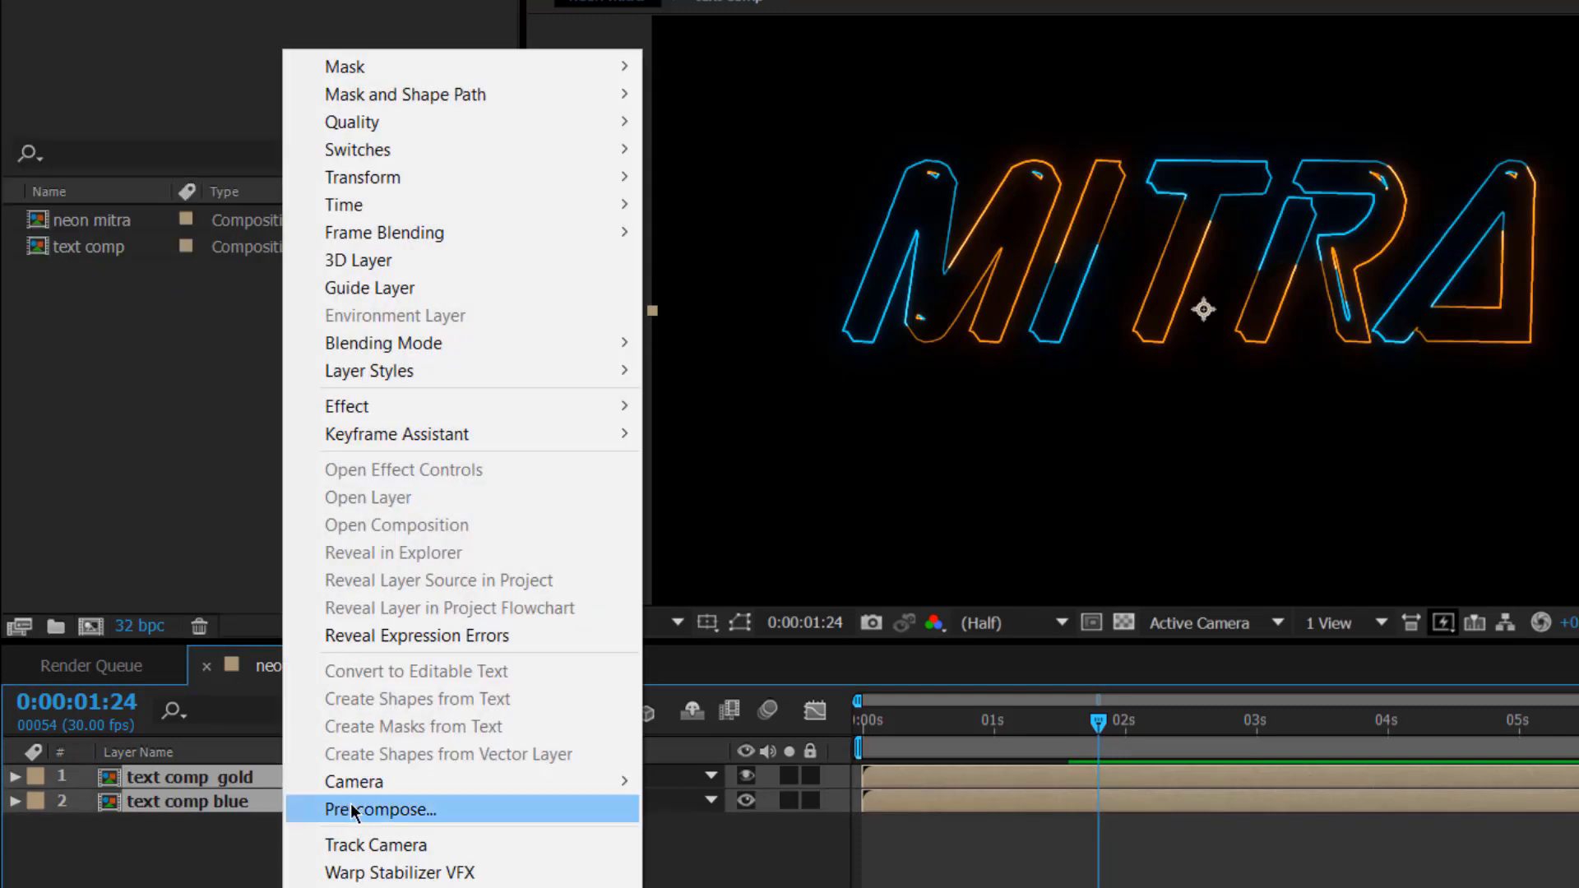
left_click(380, 811)
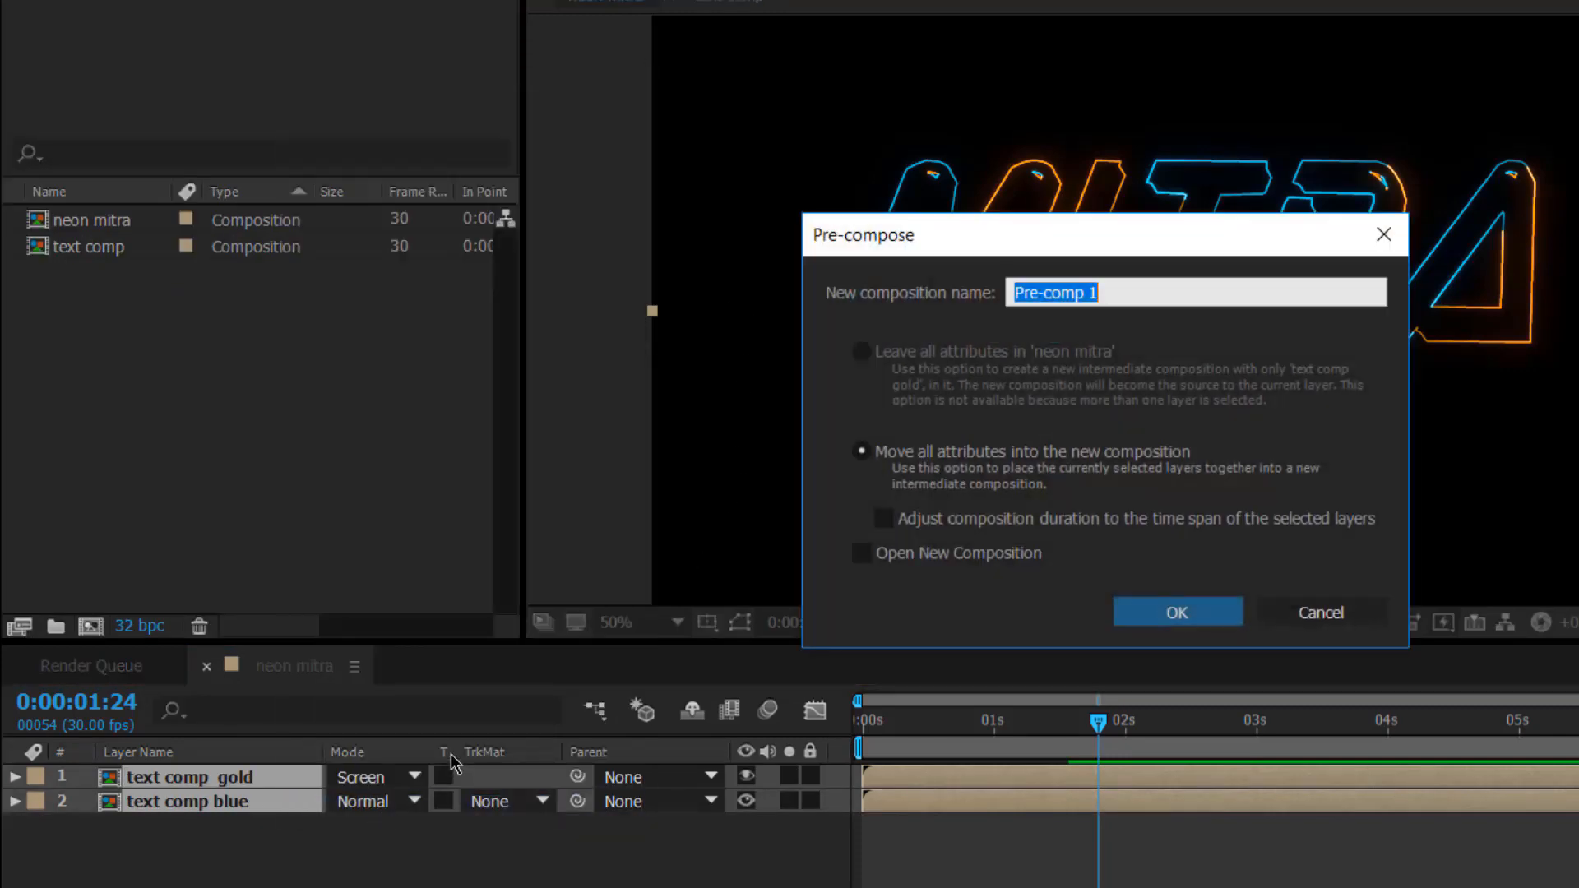
type("mitra neon")
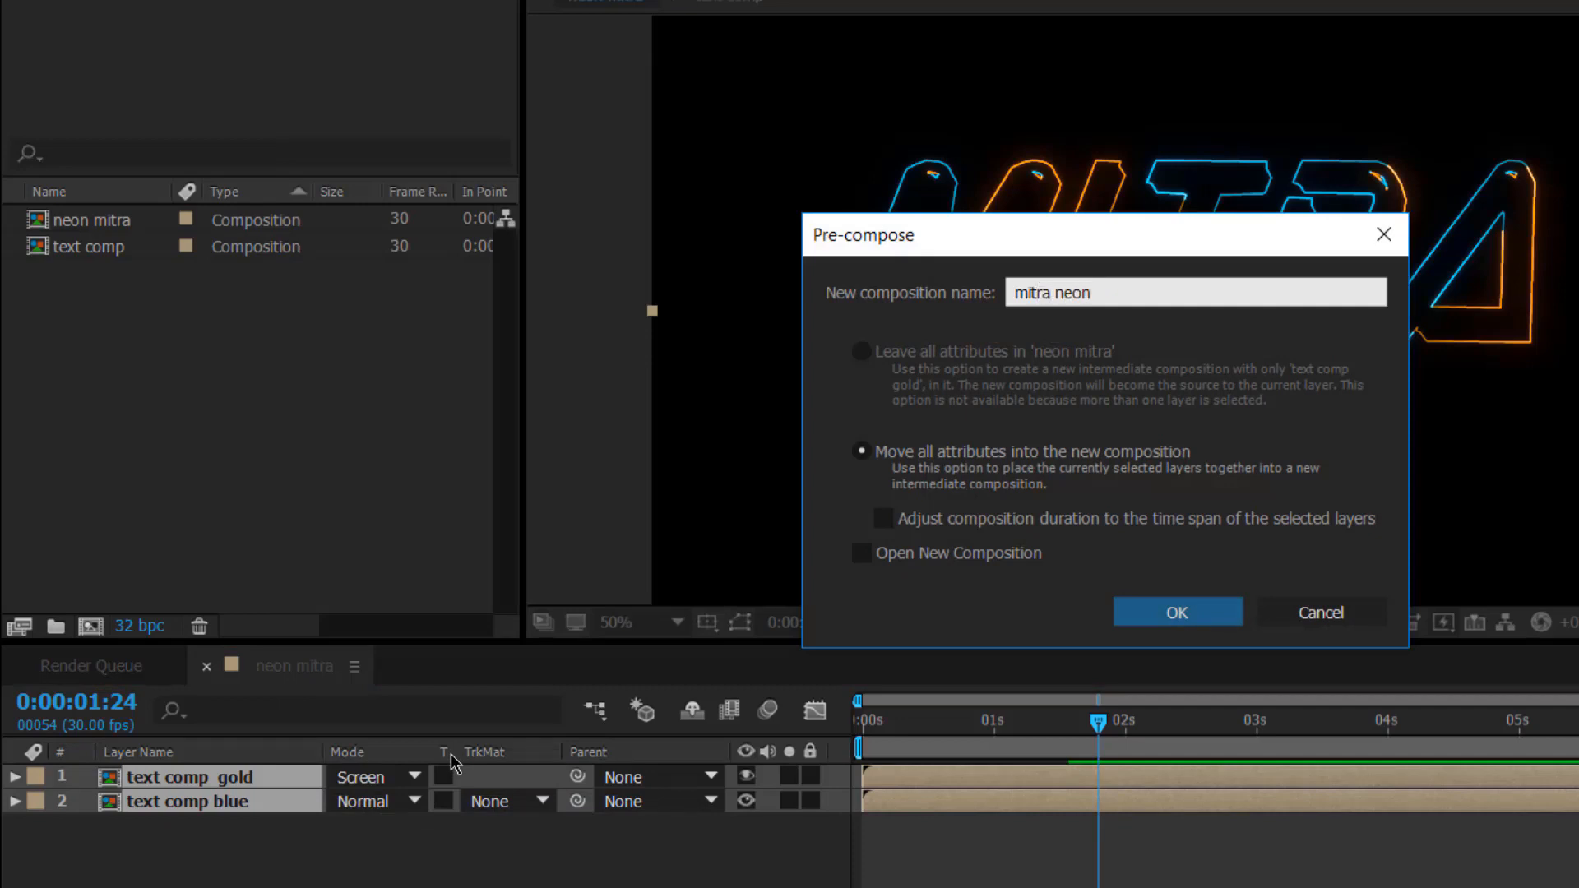
key("Return")
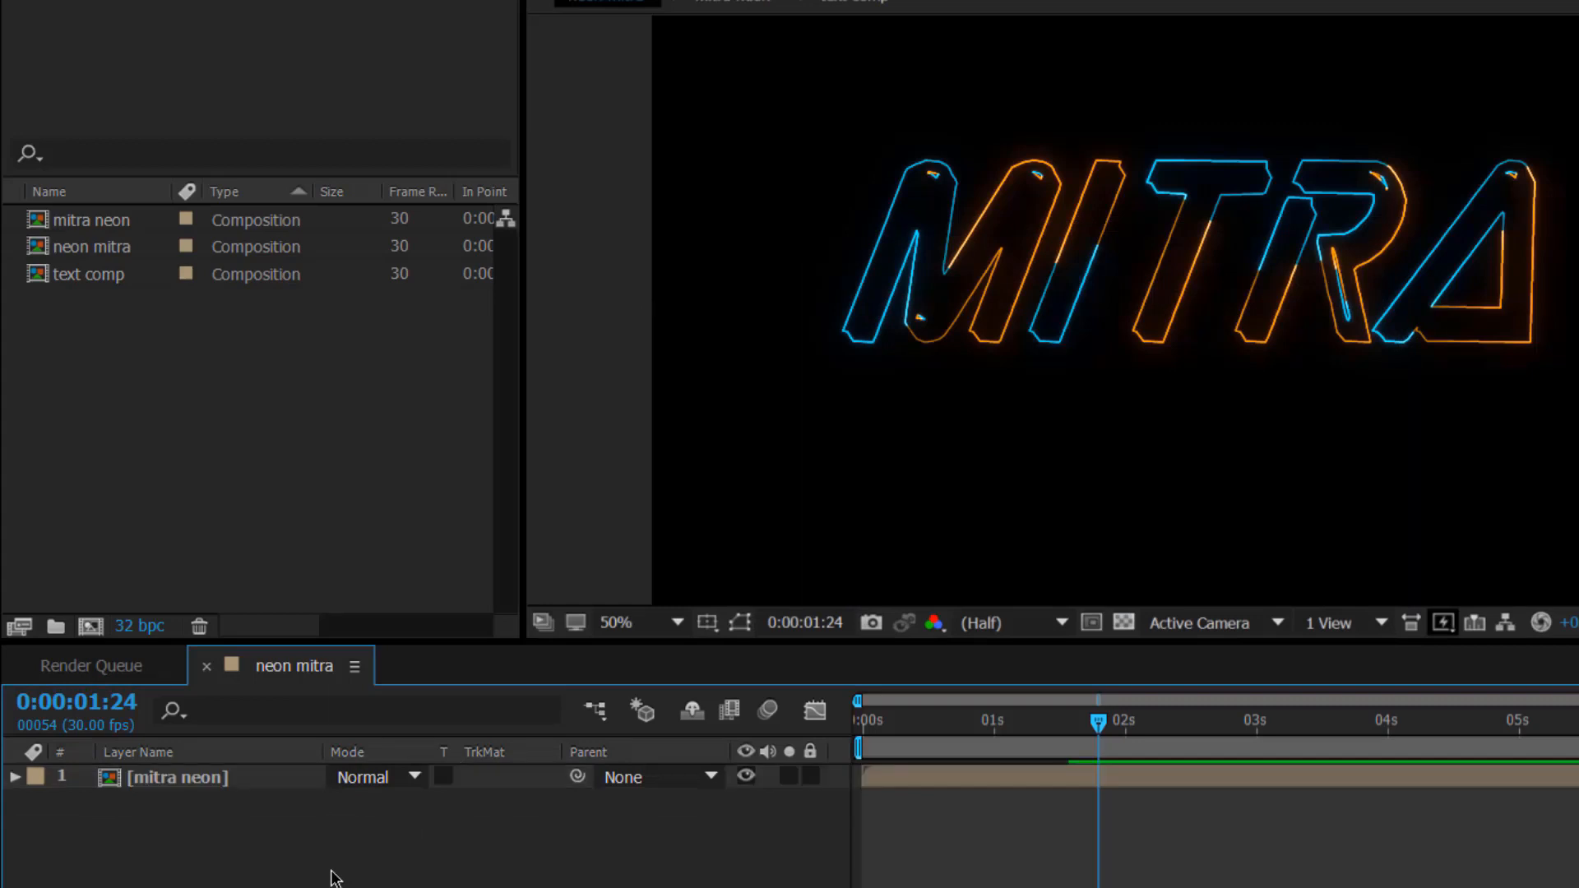
Step: Create a black 1920 × 1080 px solid layer named "floor" in the neon mitra composition
right_click(335, 877)
mouse_move(466, 638)
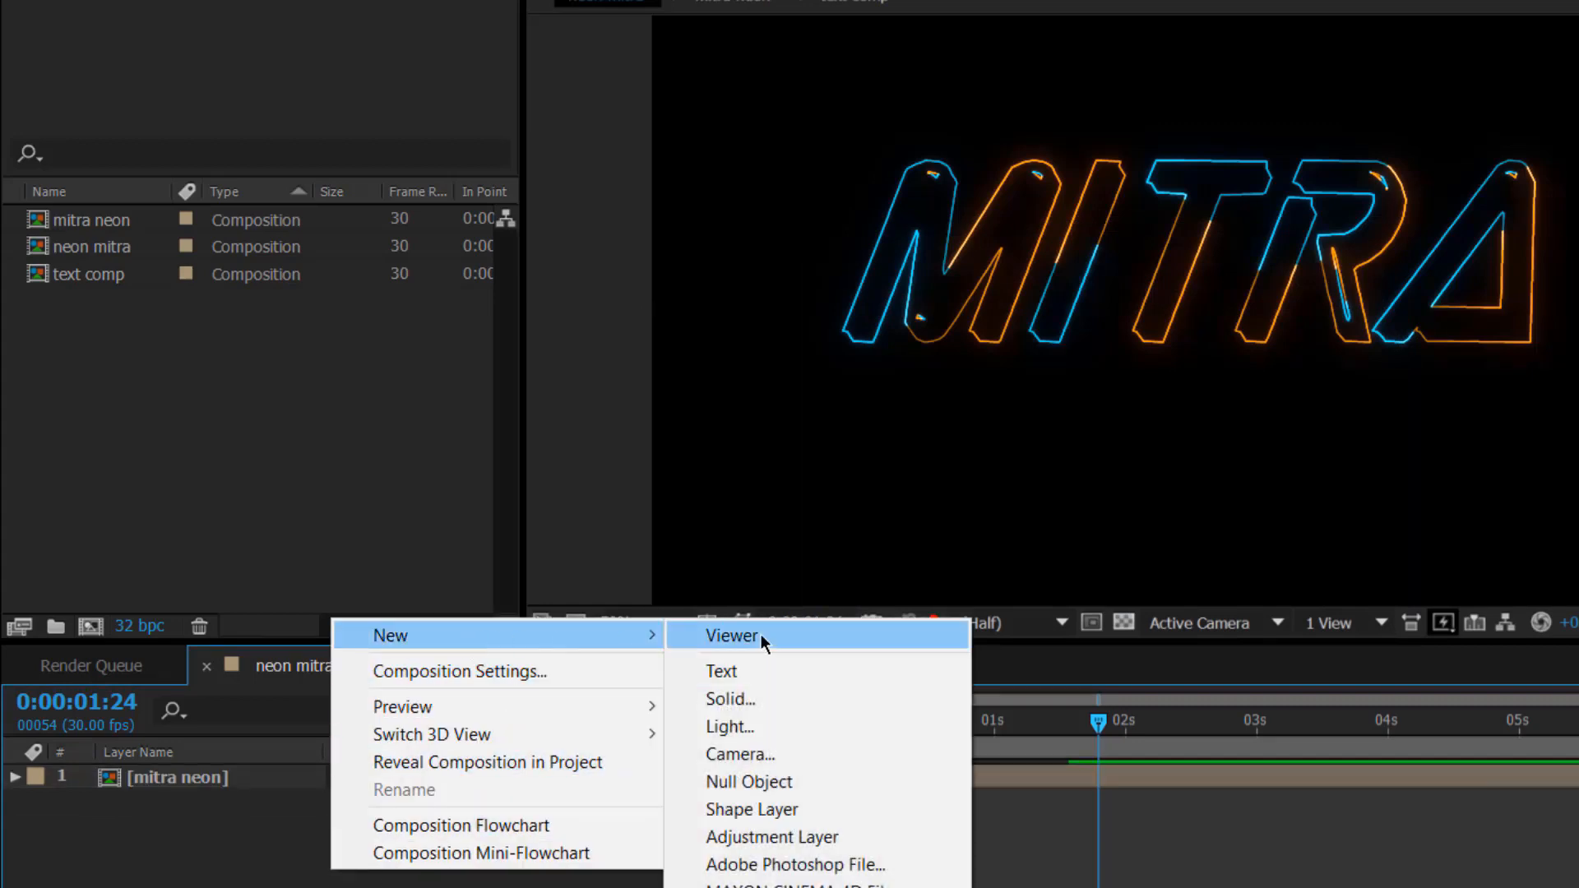
left_click(765, 712)
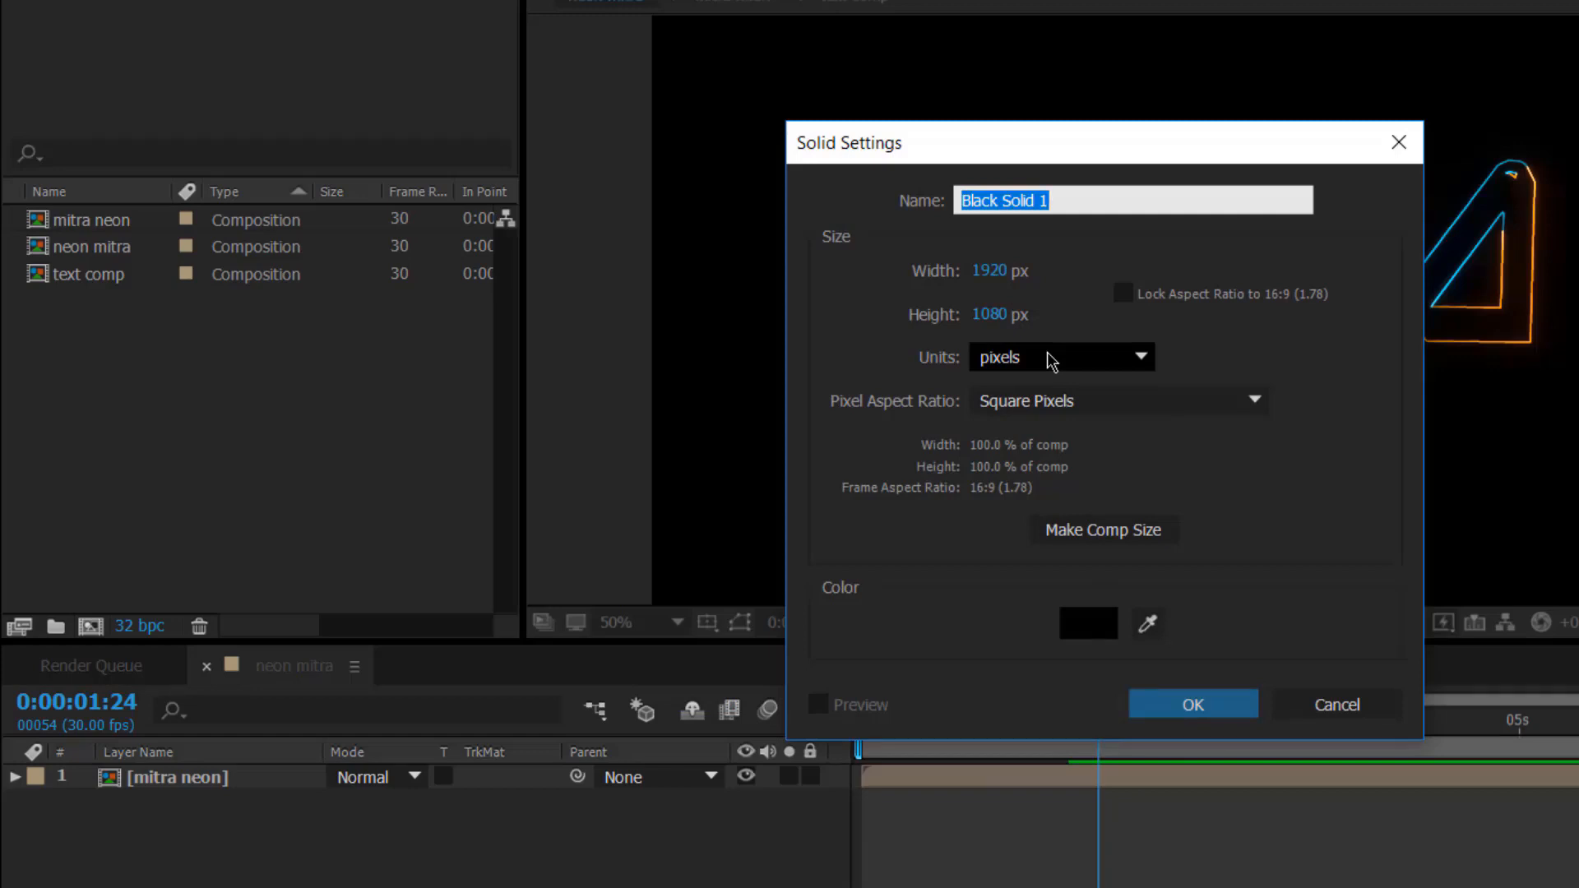
type("floor")
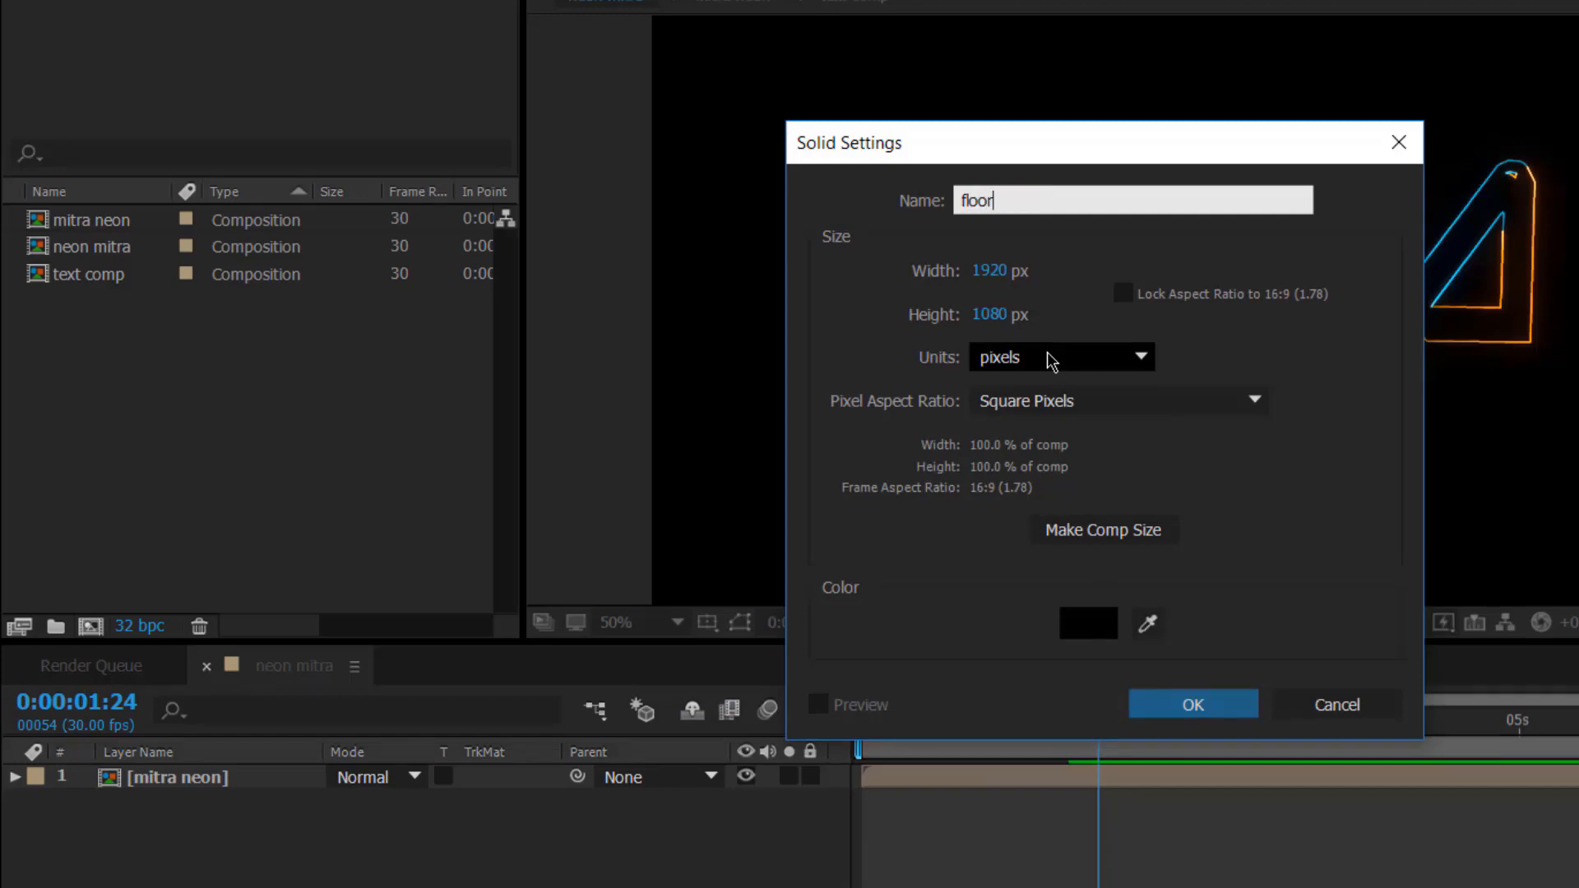
key("Return")
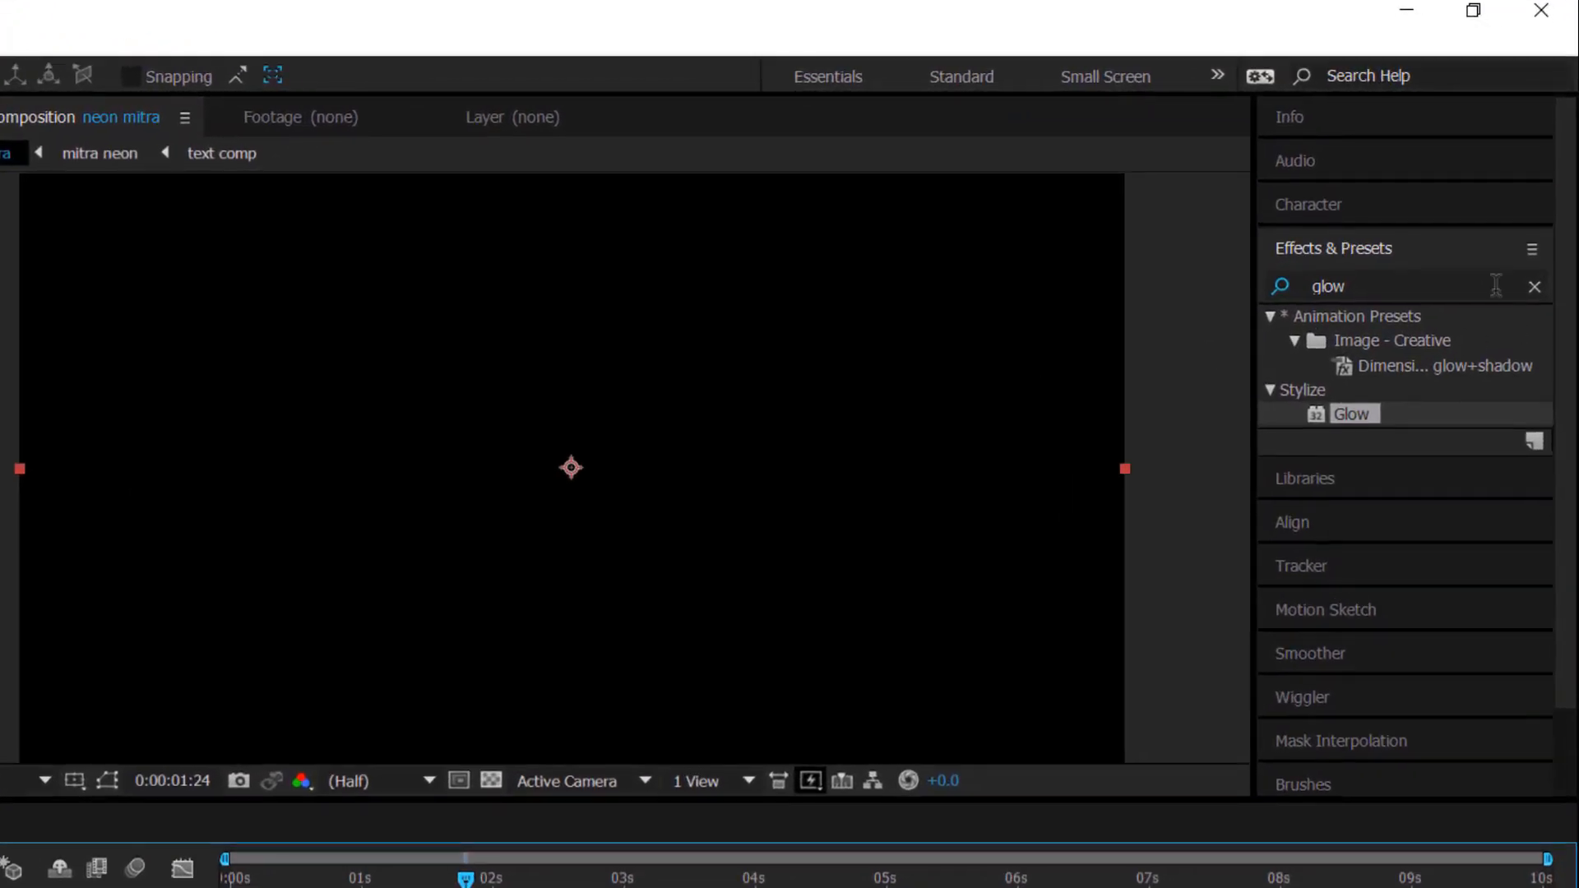
Step: Apply the Fractal Noise effect to the floor solid
left_click(1385, 285)
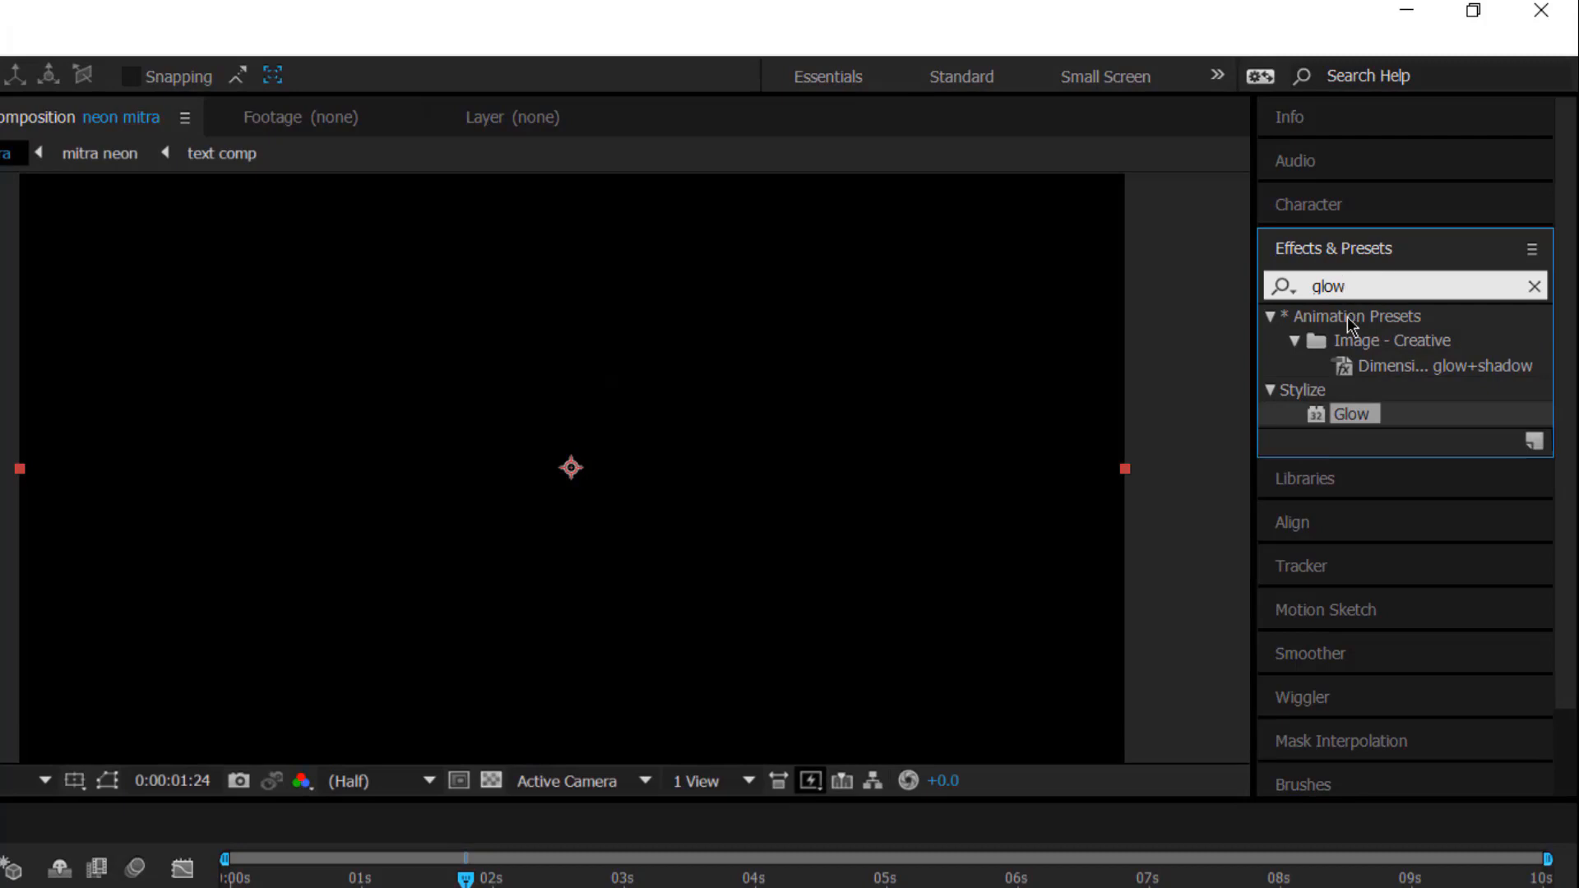
key("BackSpace")
key("BackSpace")
key("BackSpace")
key("BackSpace")
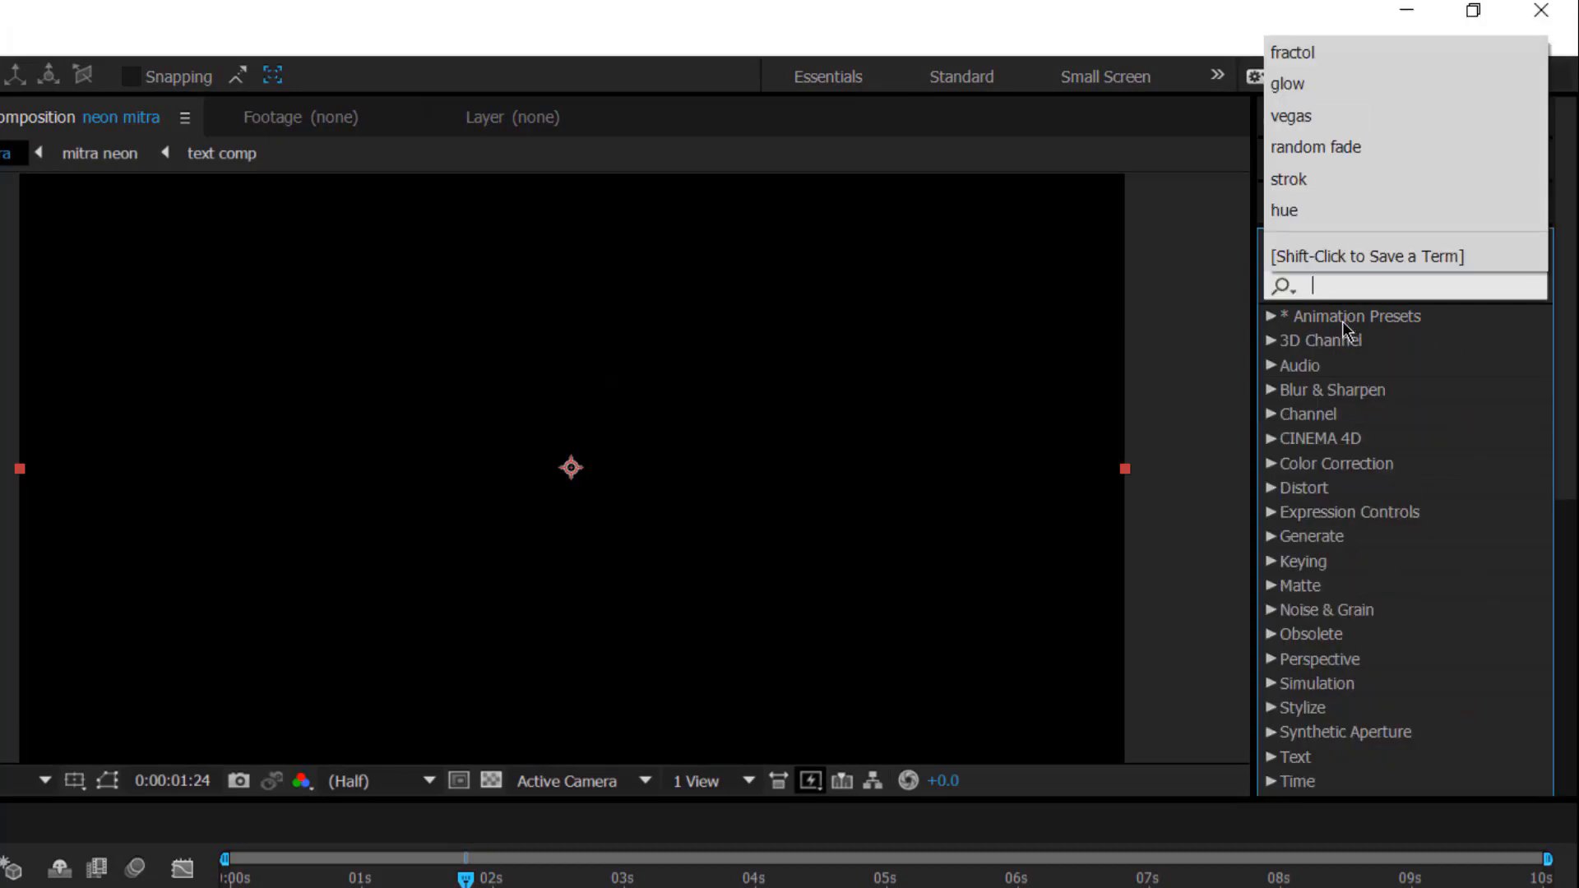
type("fra")
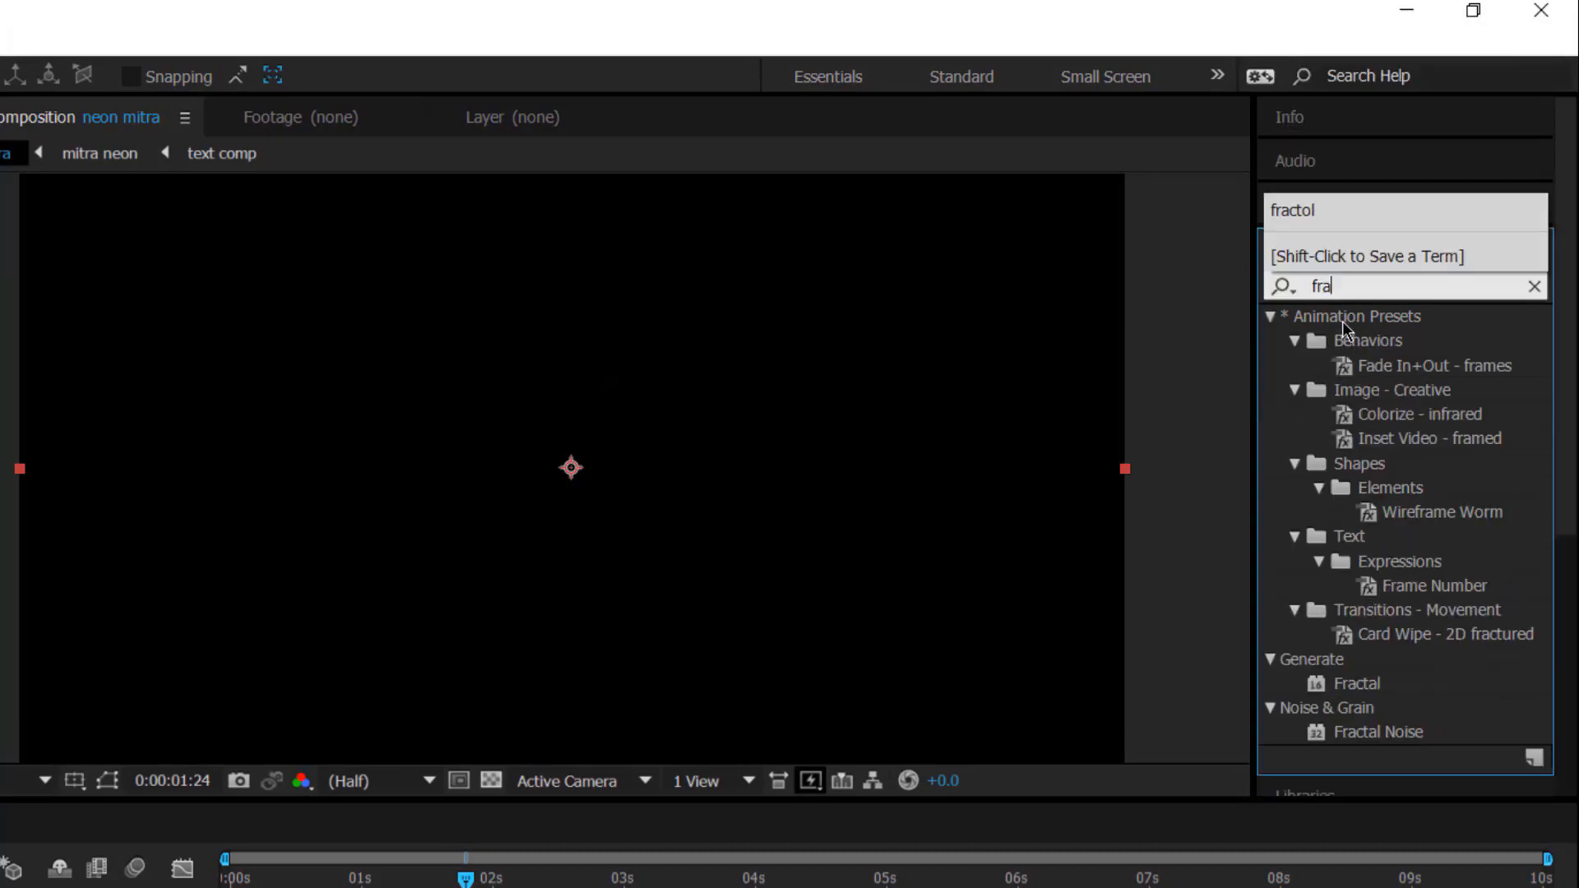
type("ctal")
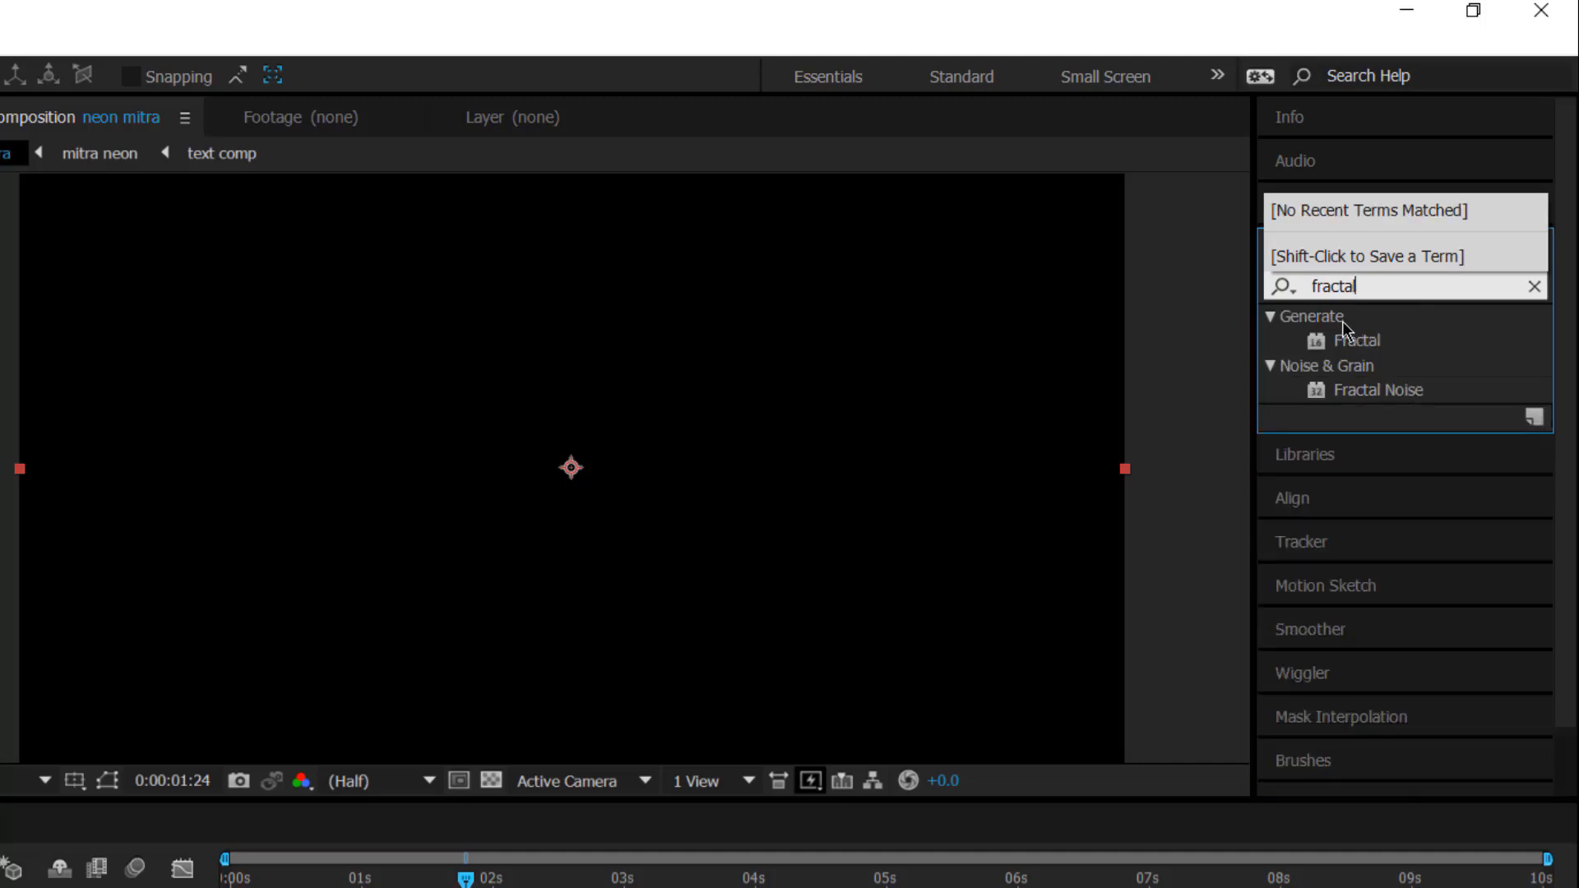
left_click(1405, 390)
double_click(1415, 390)
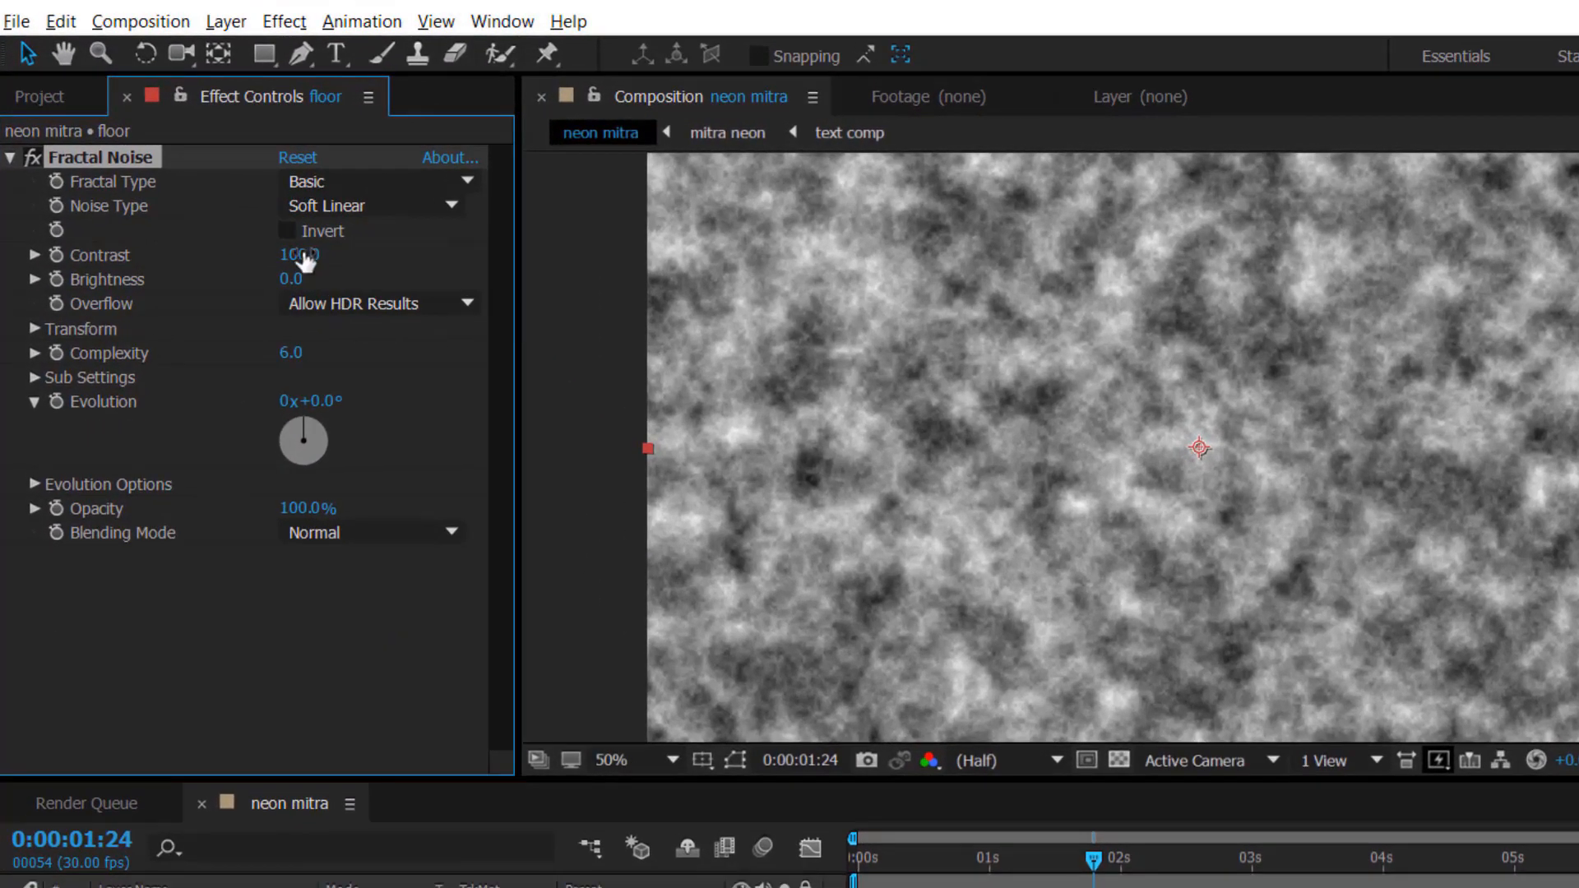
Step: Set the floor's Fractal Noise Contrast to 400 and Brightness to 5
left_click(217, 218)
type("400")
key("Return")
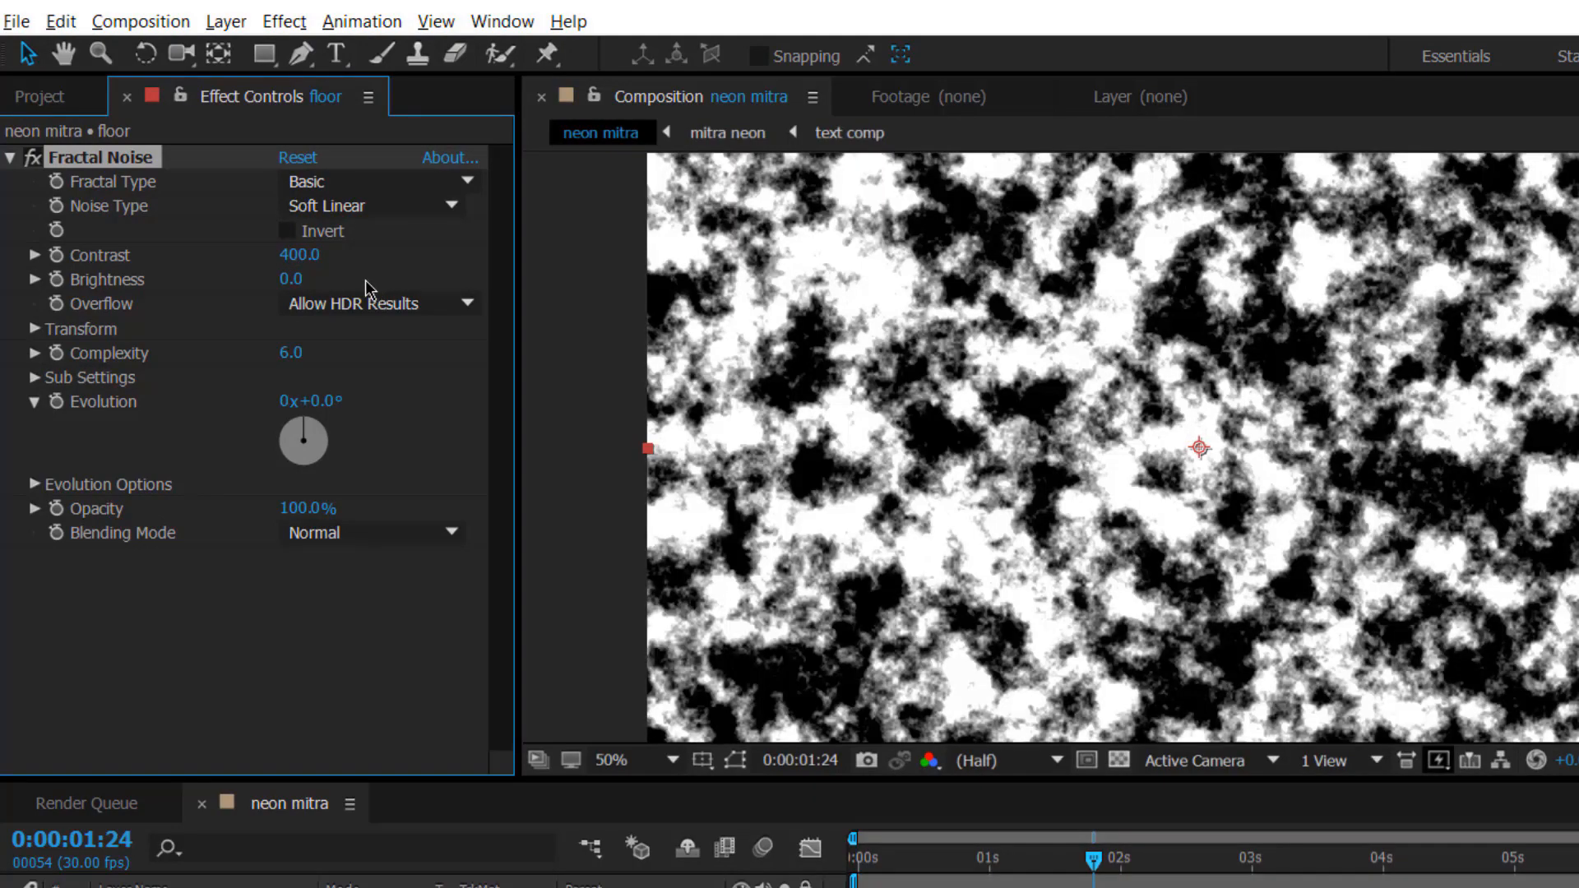
left_click(290, 279)
key("BackSpace")
type("5")
key("Return")
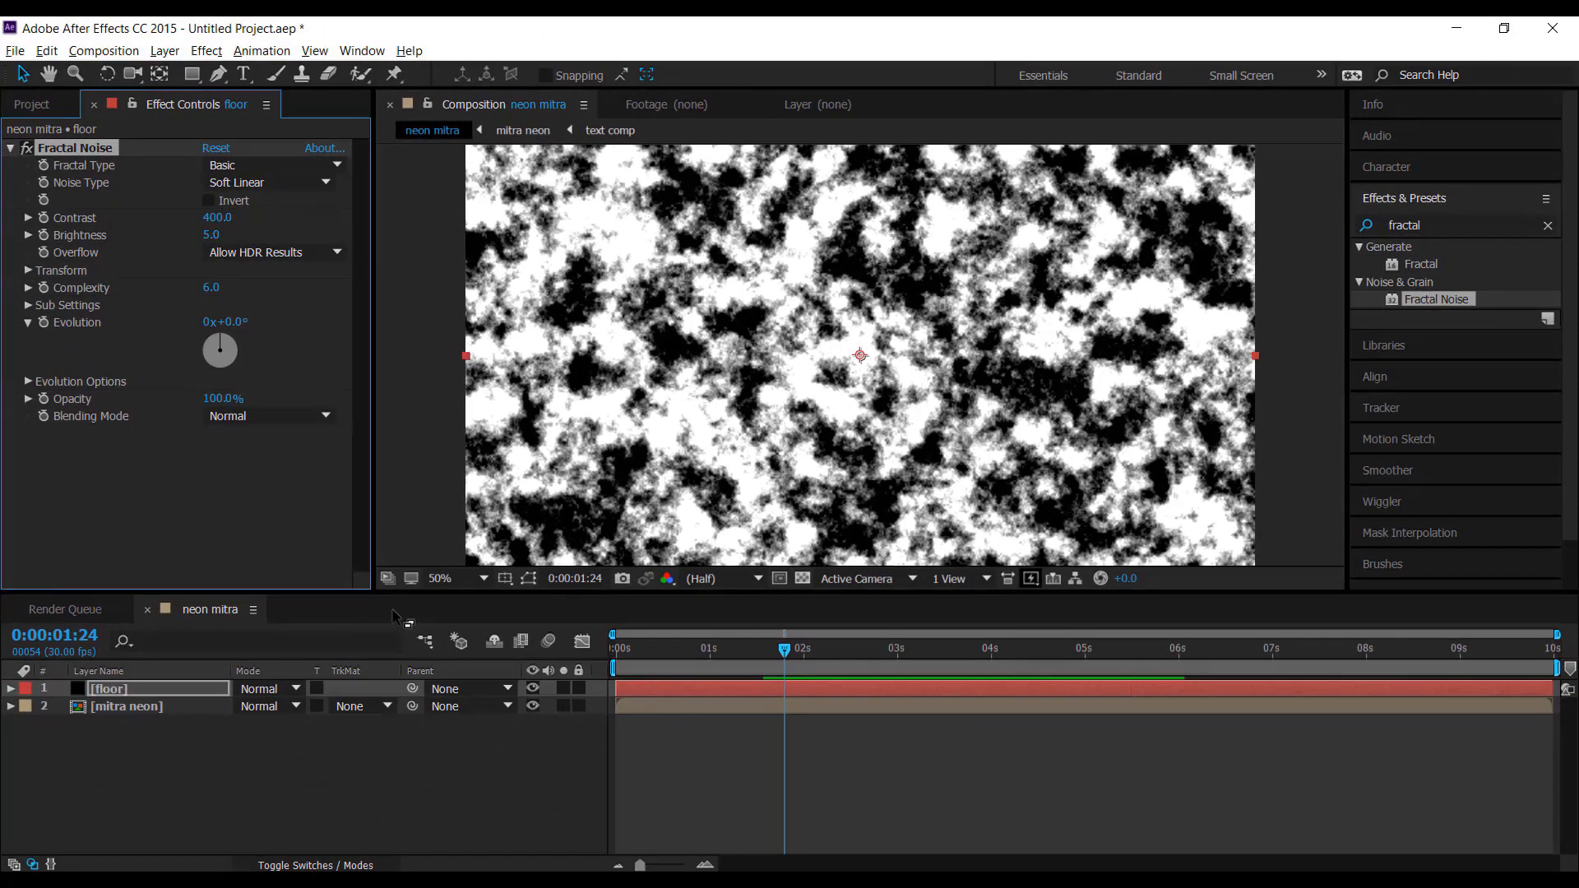
Step: Pre-compose the floor layer, moving all attributes into the new composition, and hide the resulting layer
left_click(356, 778)
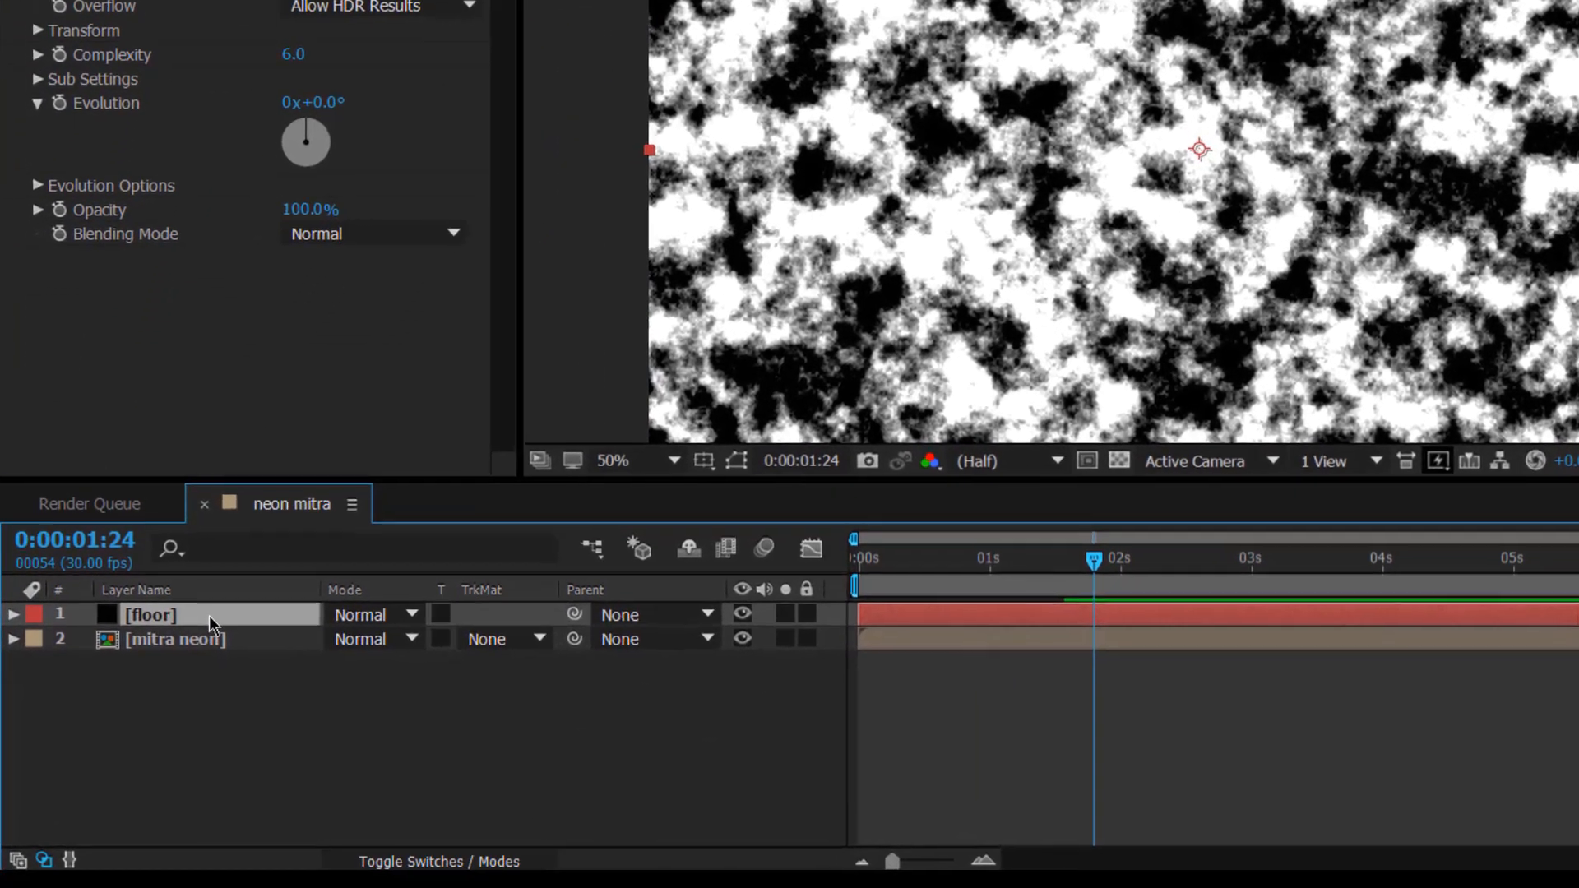
right_click(151, 691)
left_click(363, 649)
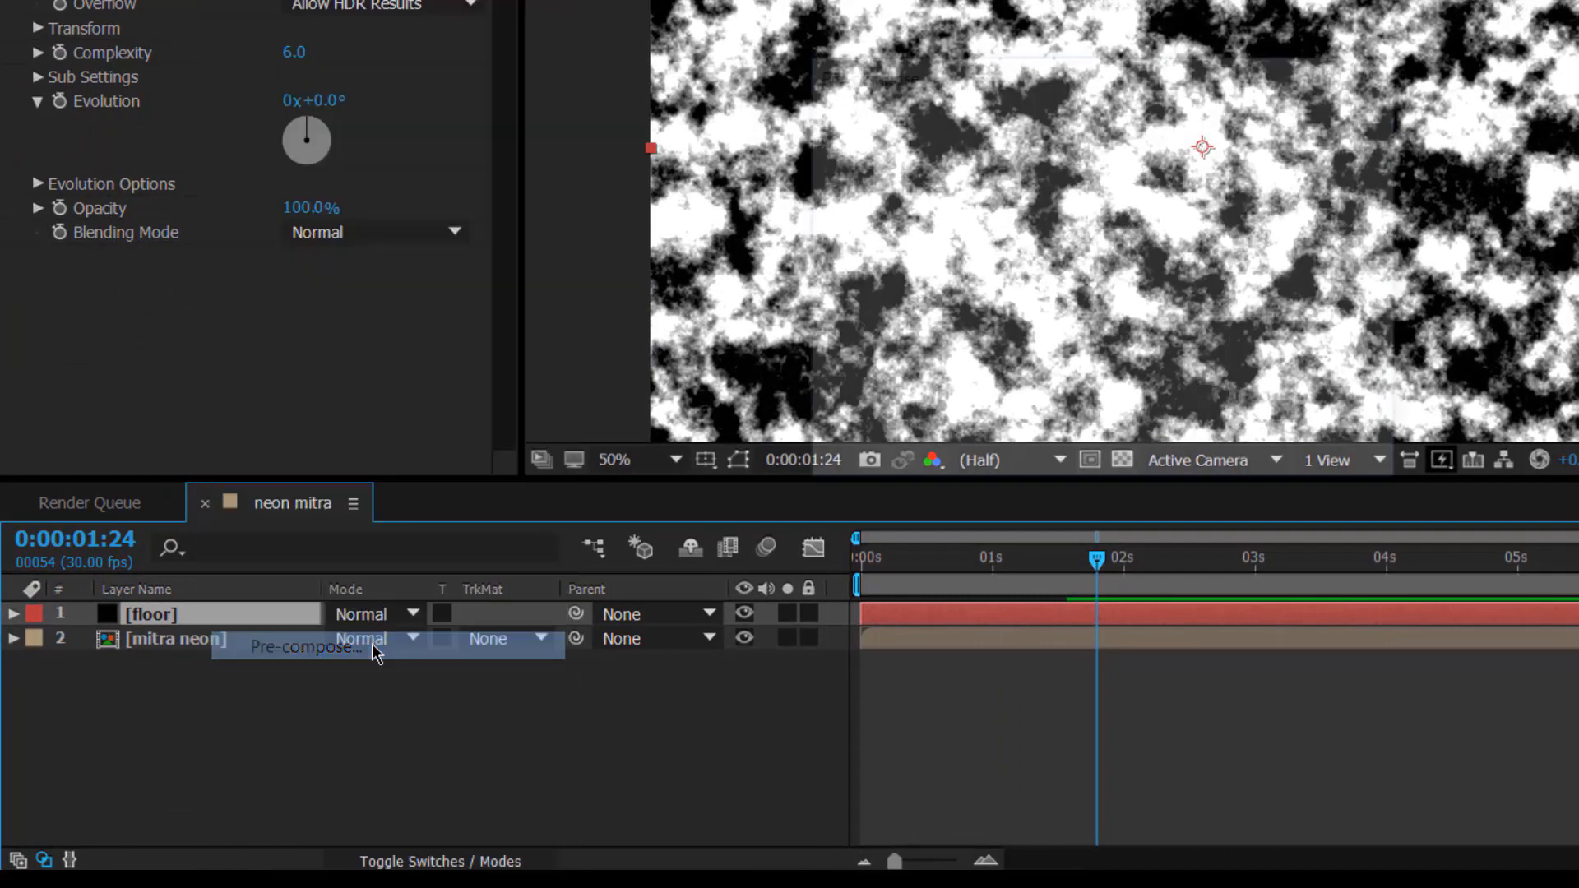
left_click(858, 290)
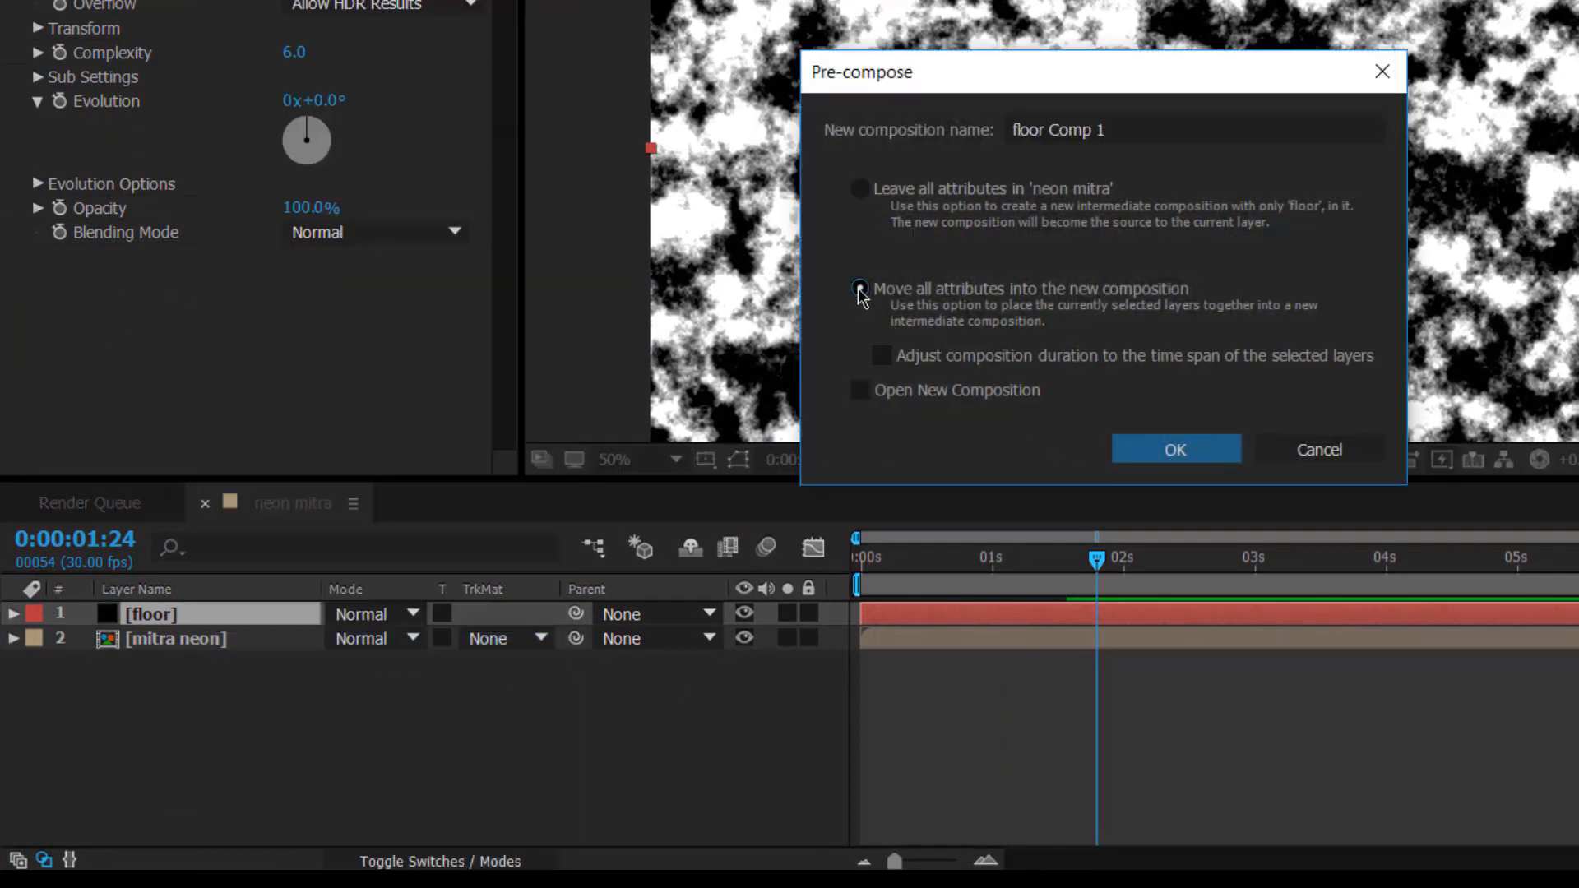
left_click(1172, 450)
left_click(743, 615)
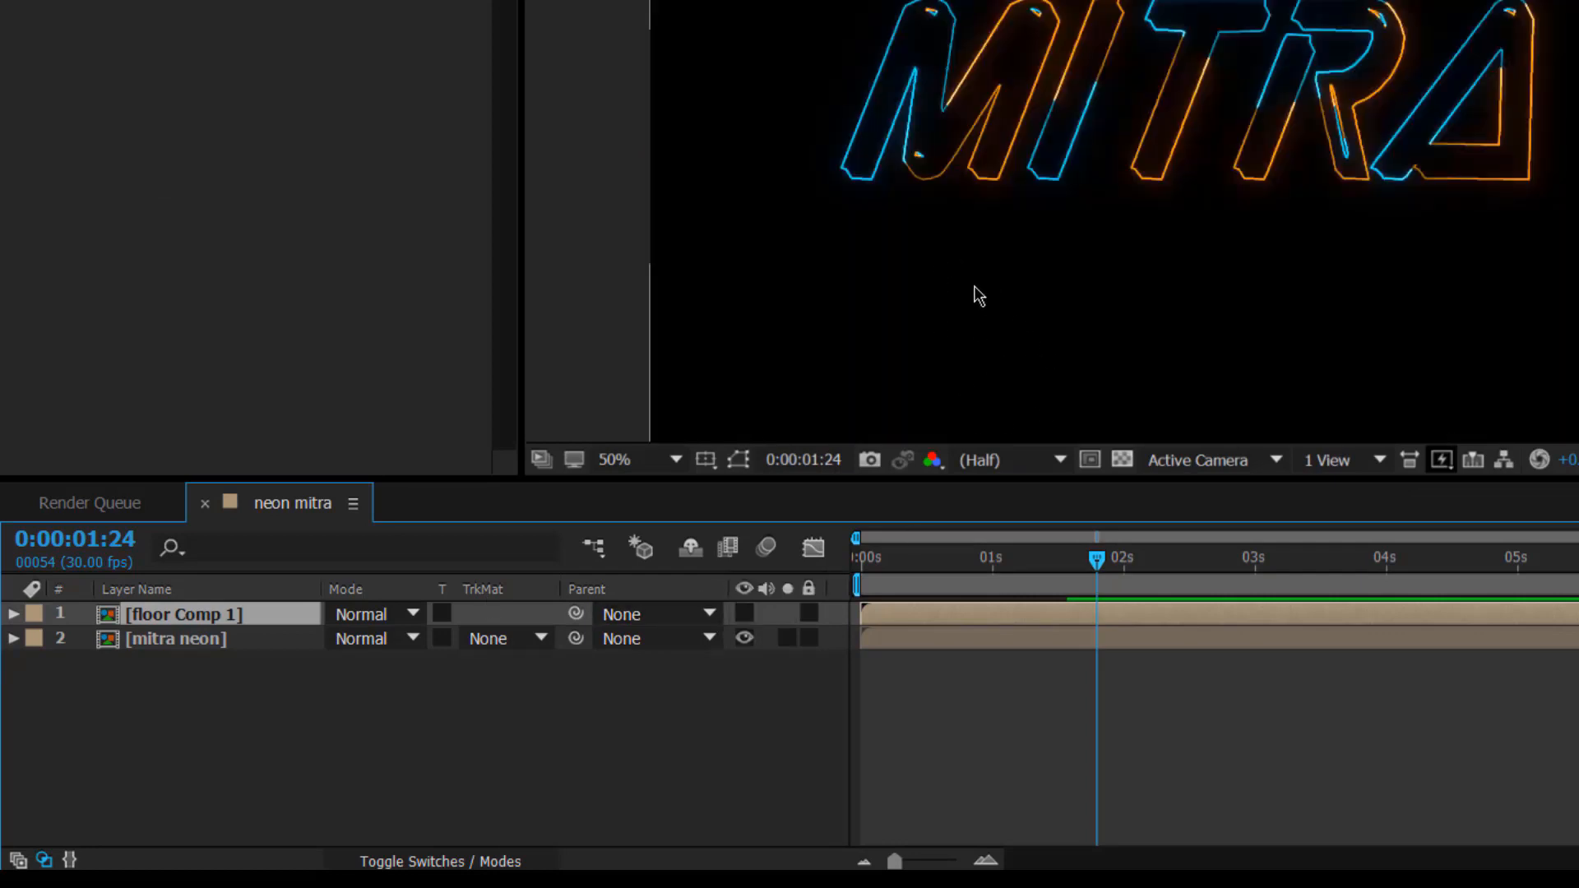
Step: Duplicate the mitra neon layer and rename the upper copy "mitra neon reflection"
left_click(303, 670)
left_click(252, 642)
key("ctrl+d")
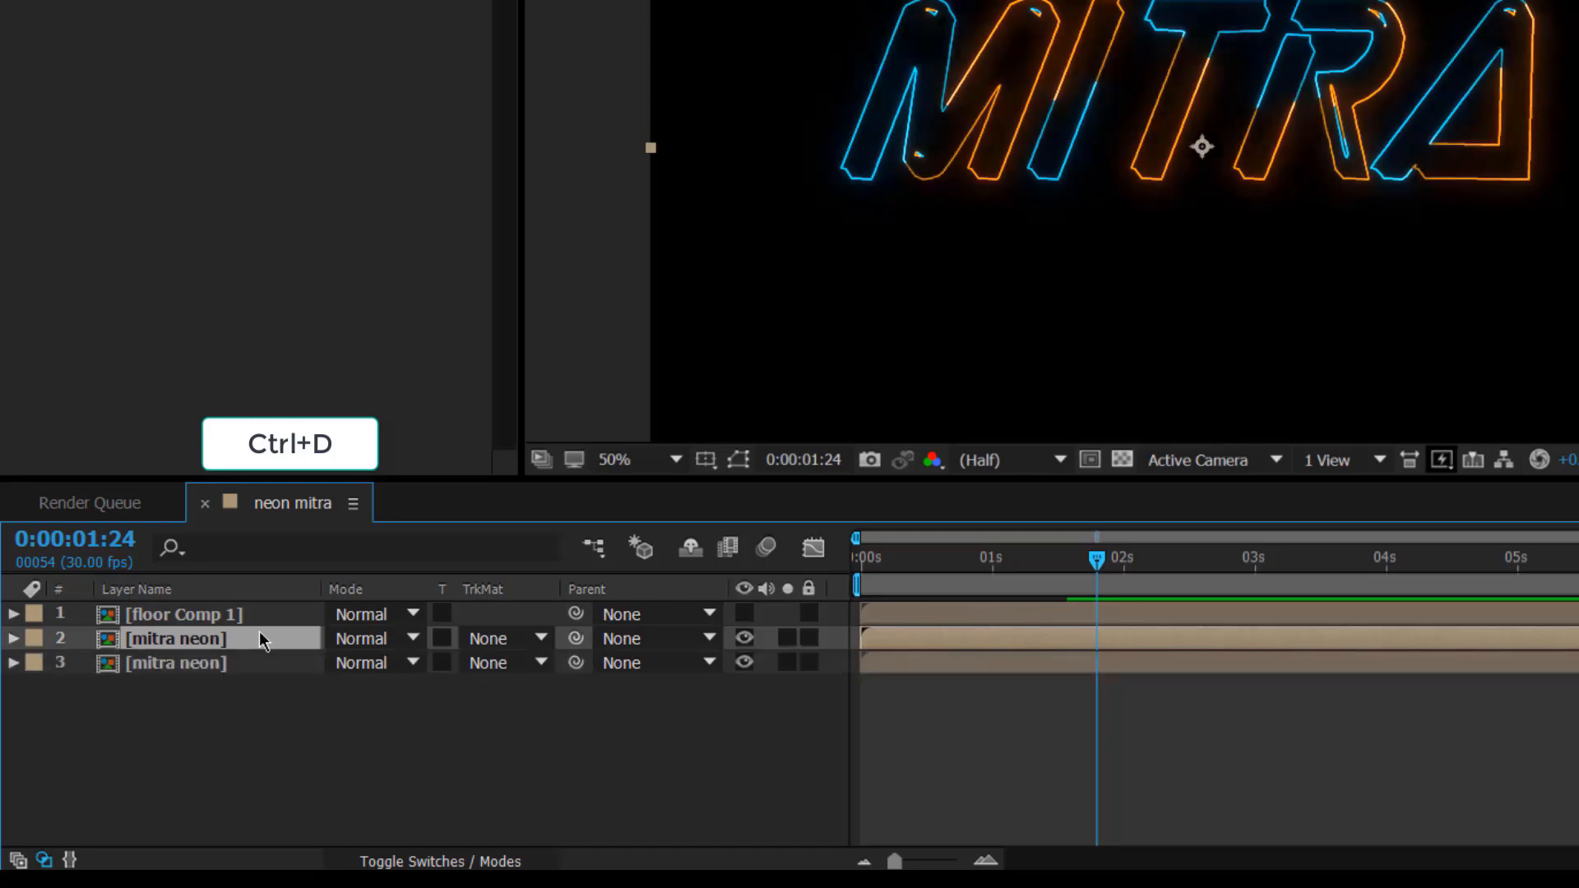
right_click(248, 640)
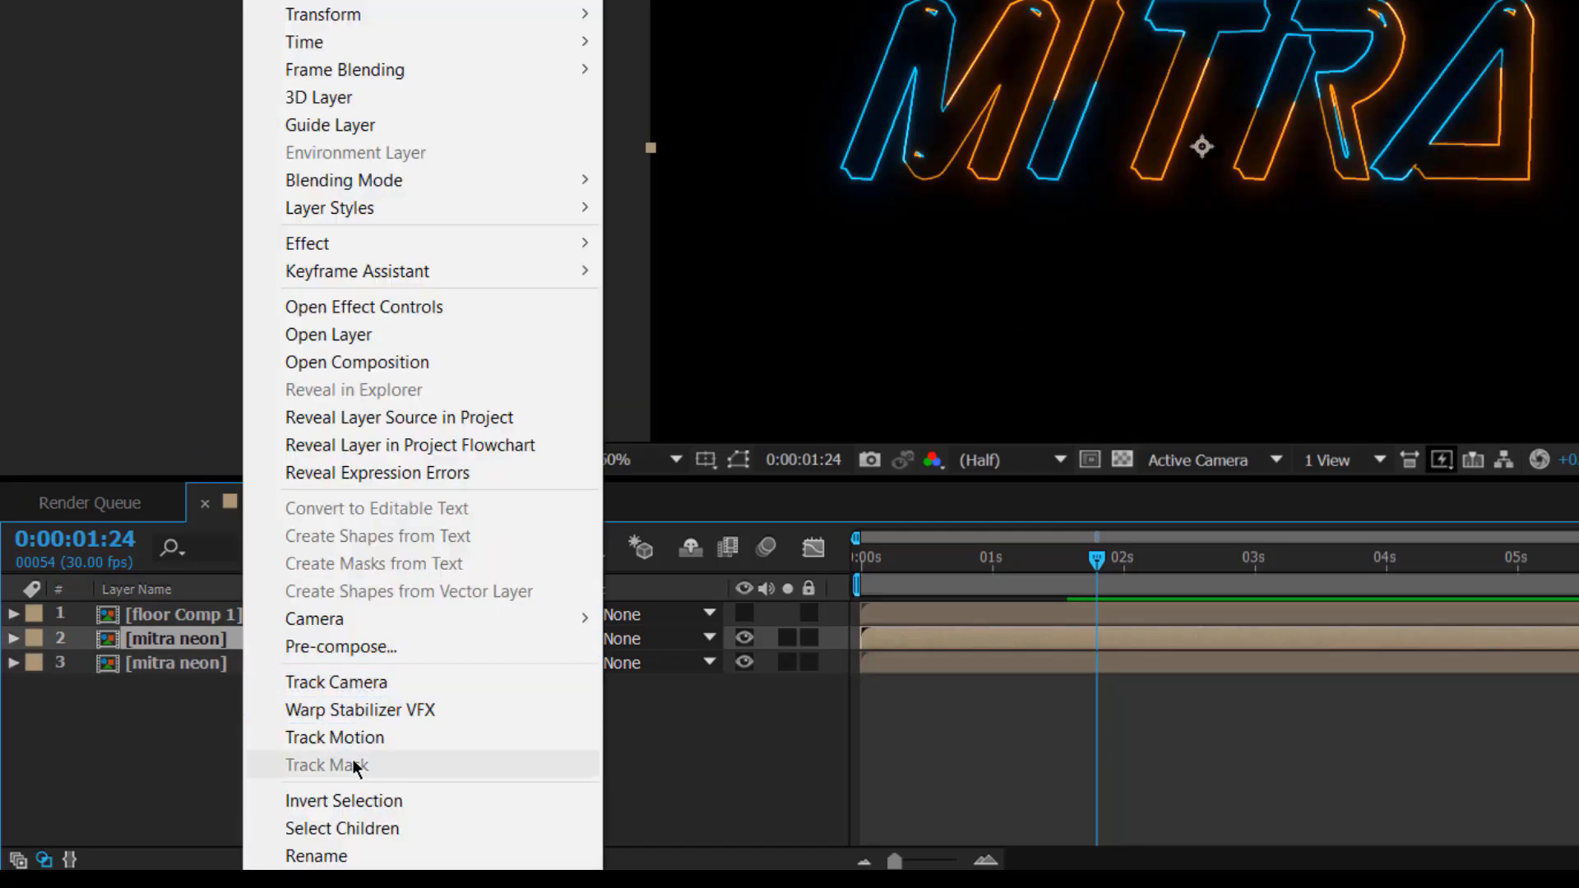
left_click(346, 855)
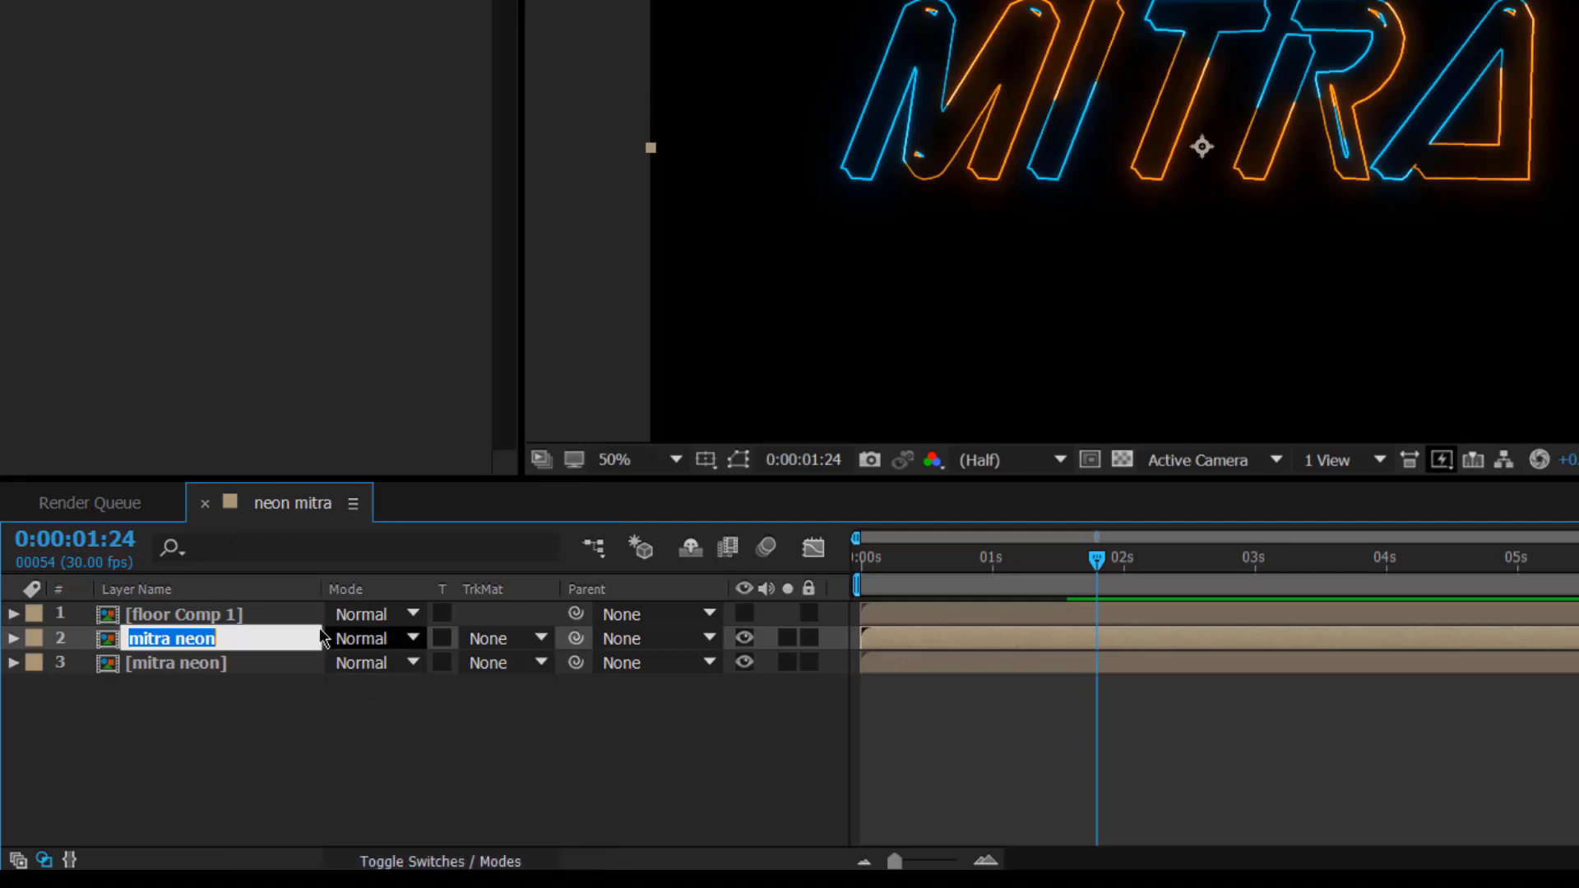
left_click(278, 630)
type("re")
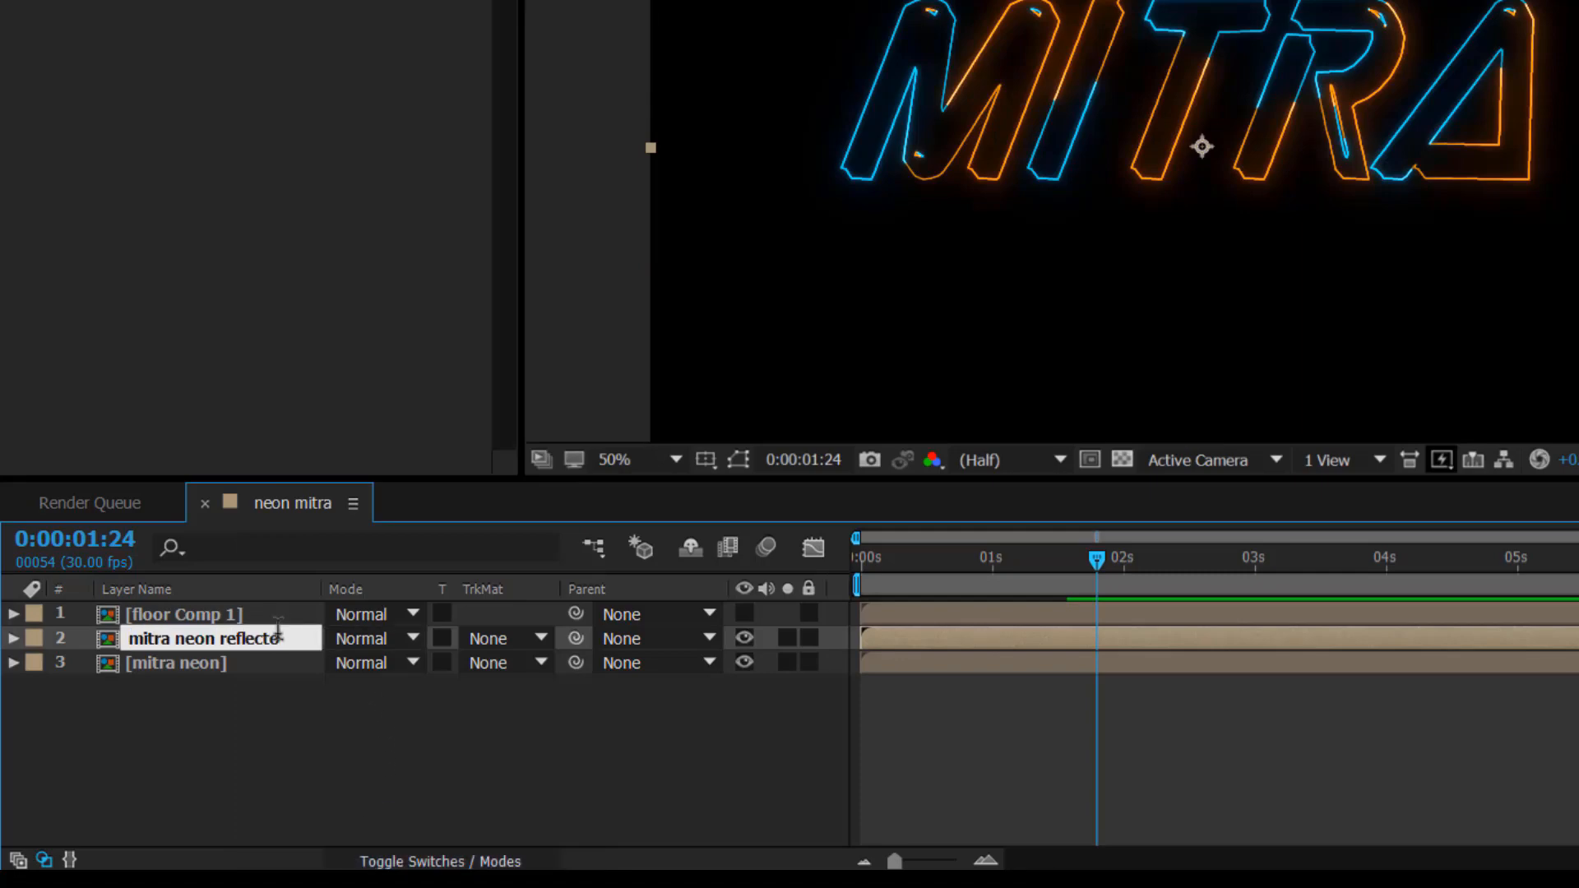
type("flection")
key("Return")
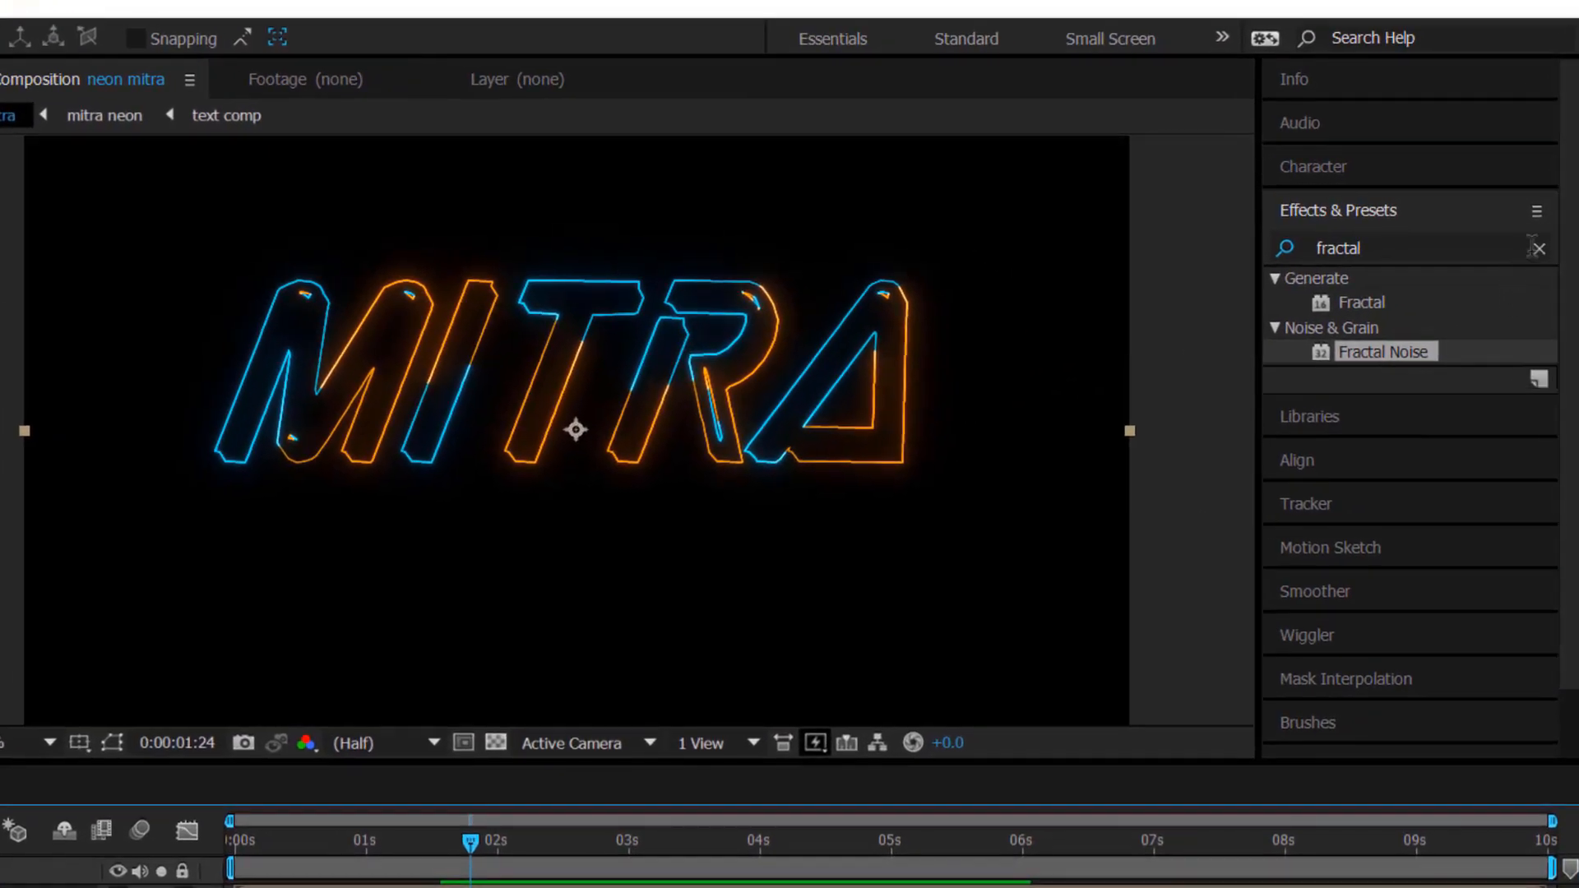
Step: Apply the Compound Blur effect to the mitra neon reflection layer
left_click(1501, 255)
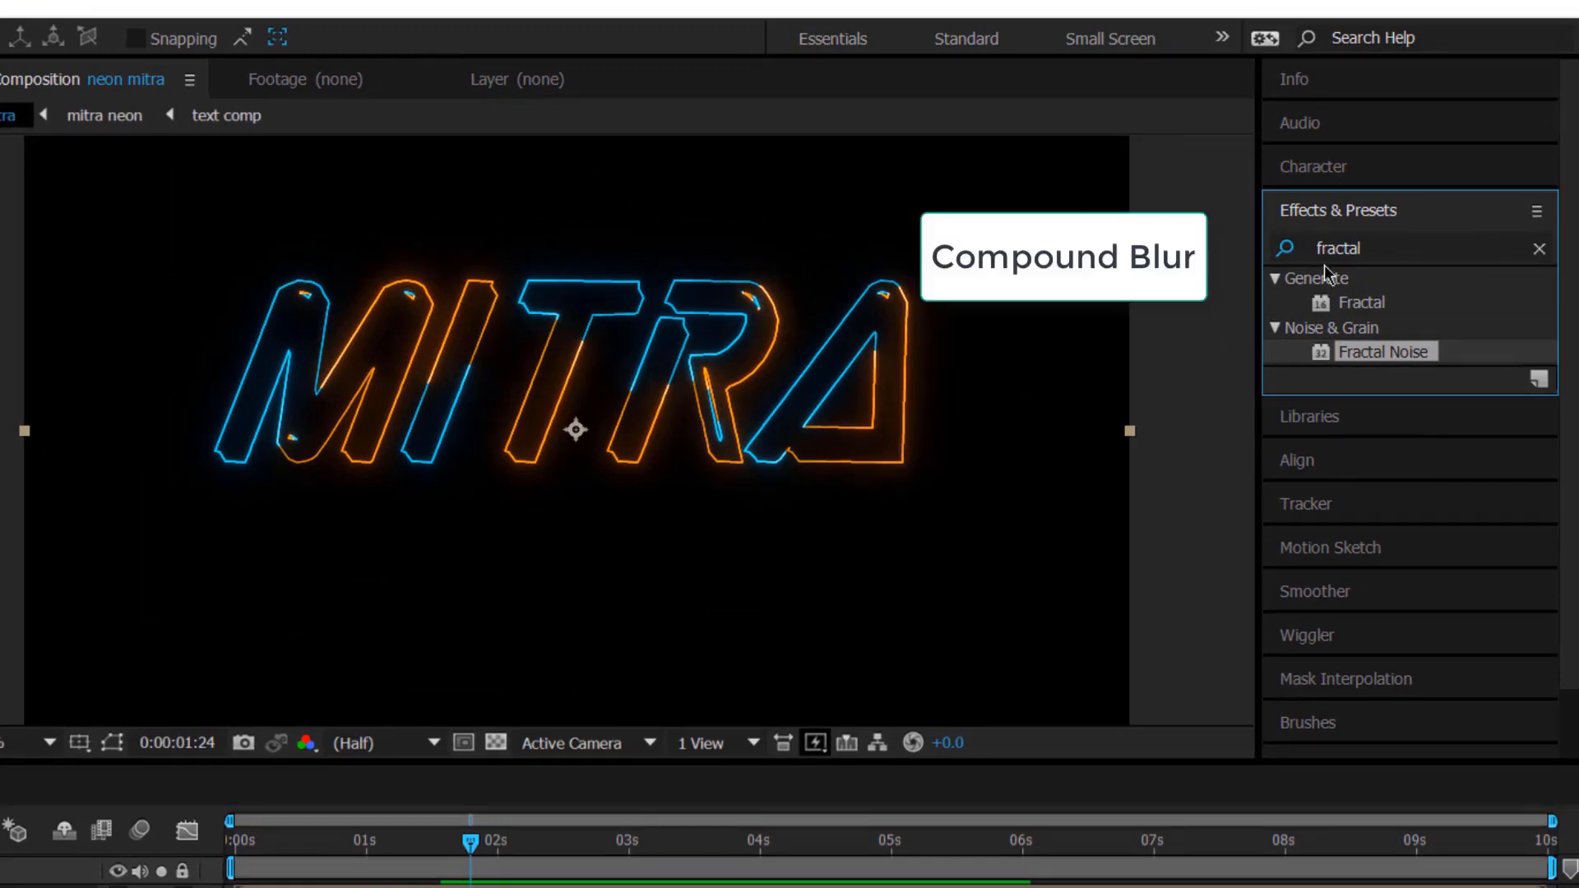
left_click(1539, 248)
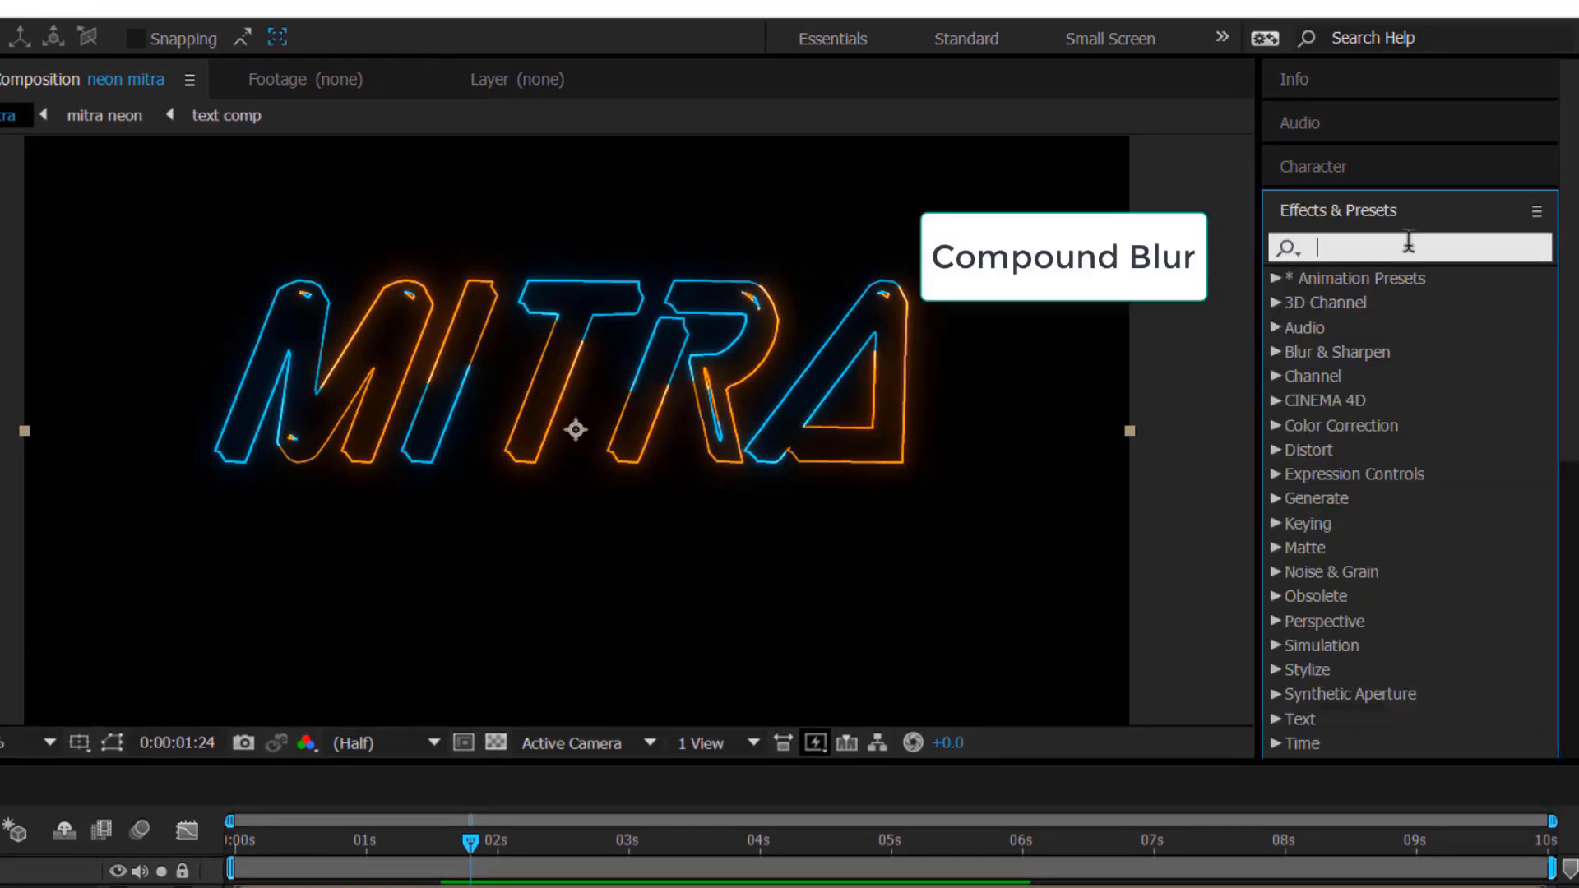
type("comp")
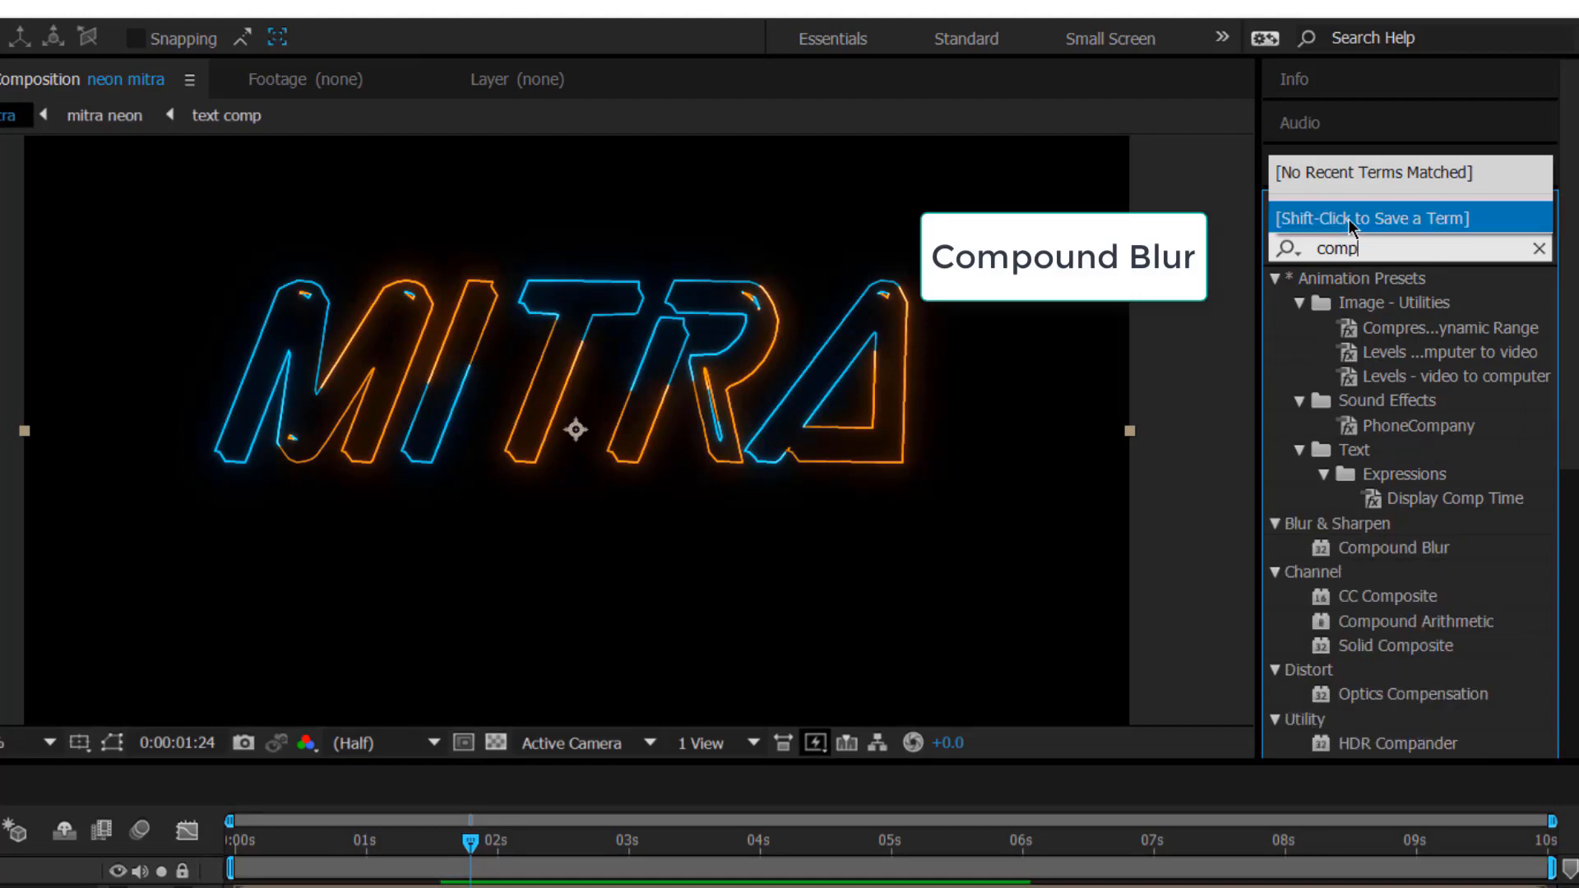
type("ound")
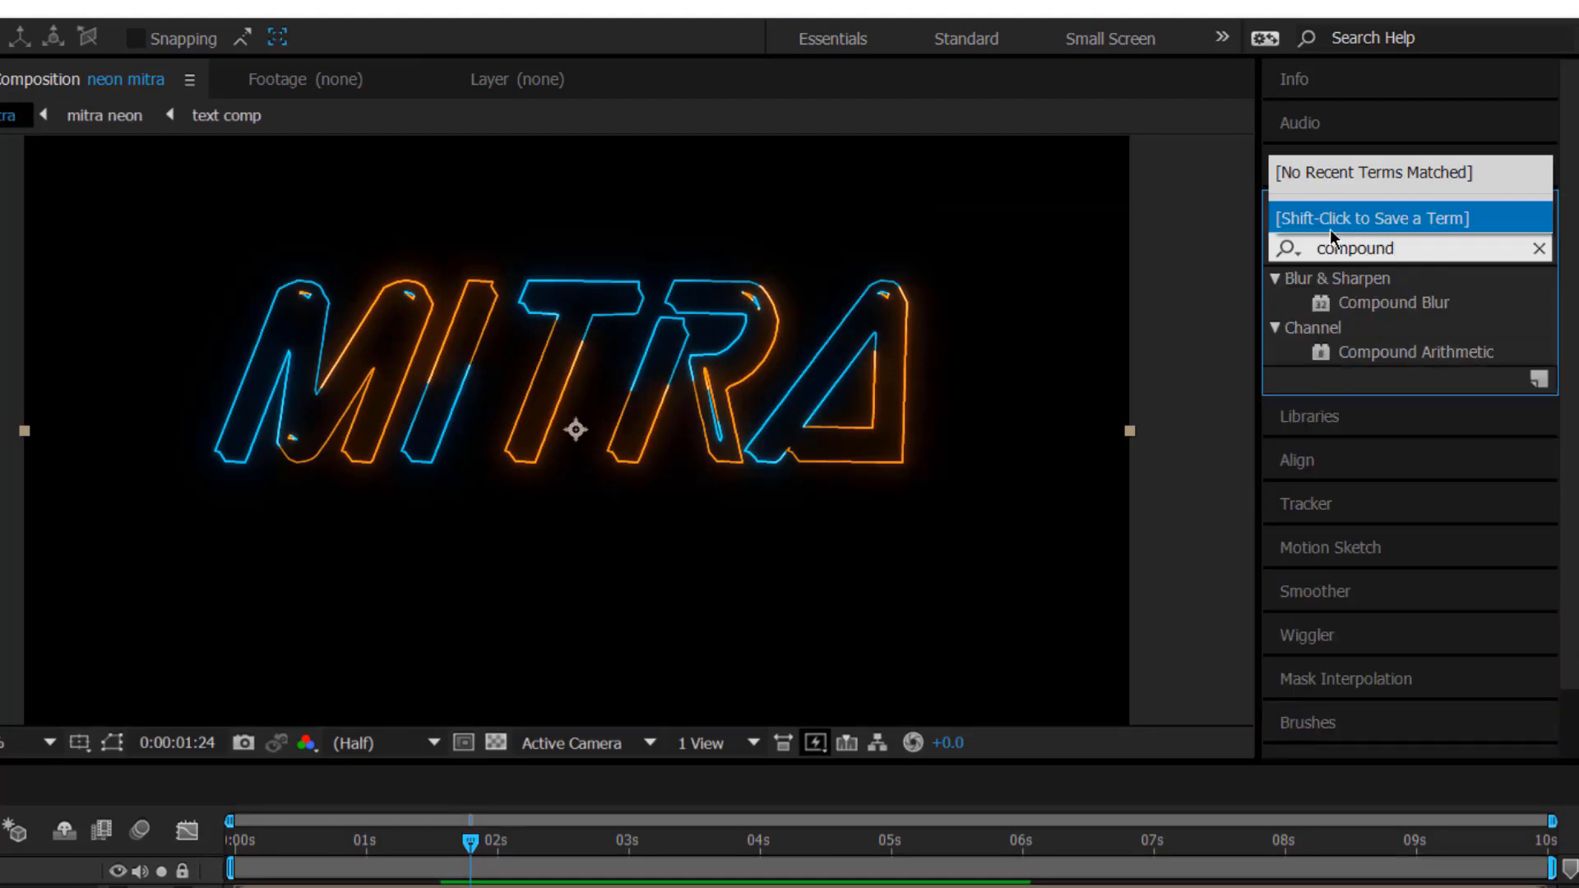
double_click(1433, 302)
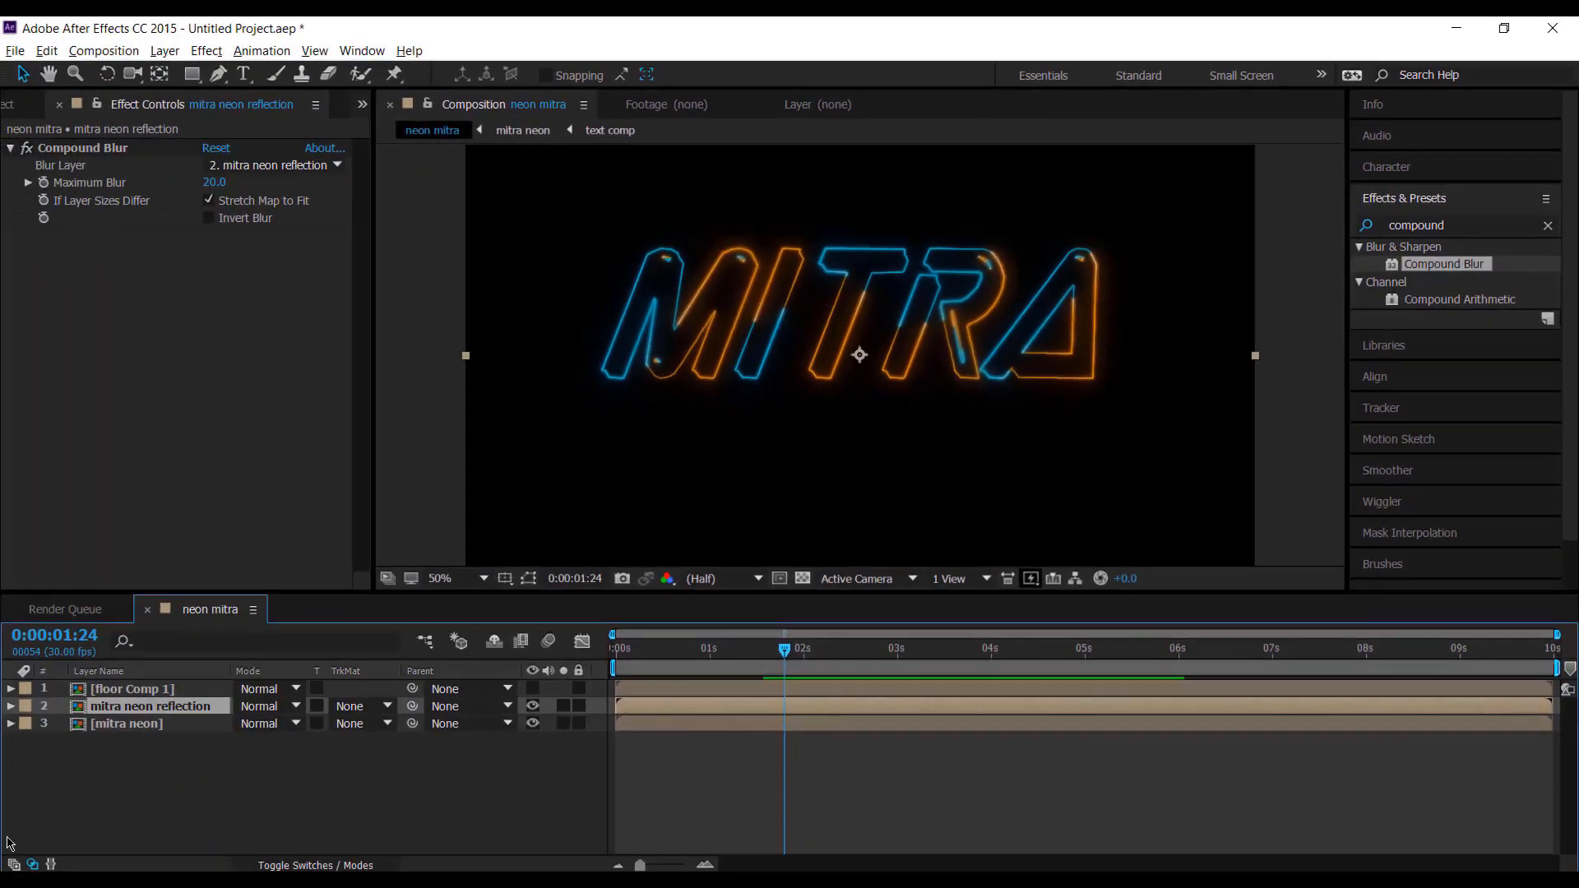
Step: Make the mitra neon reflection layer 3D and set its X Rotation to 95°
left_click(14, 864)
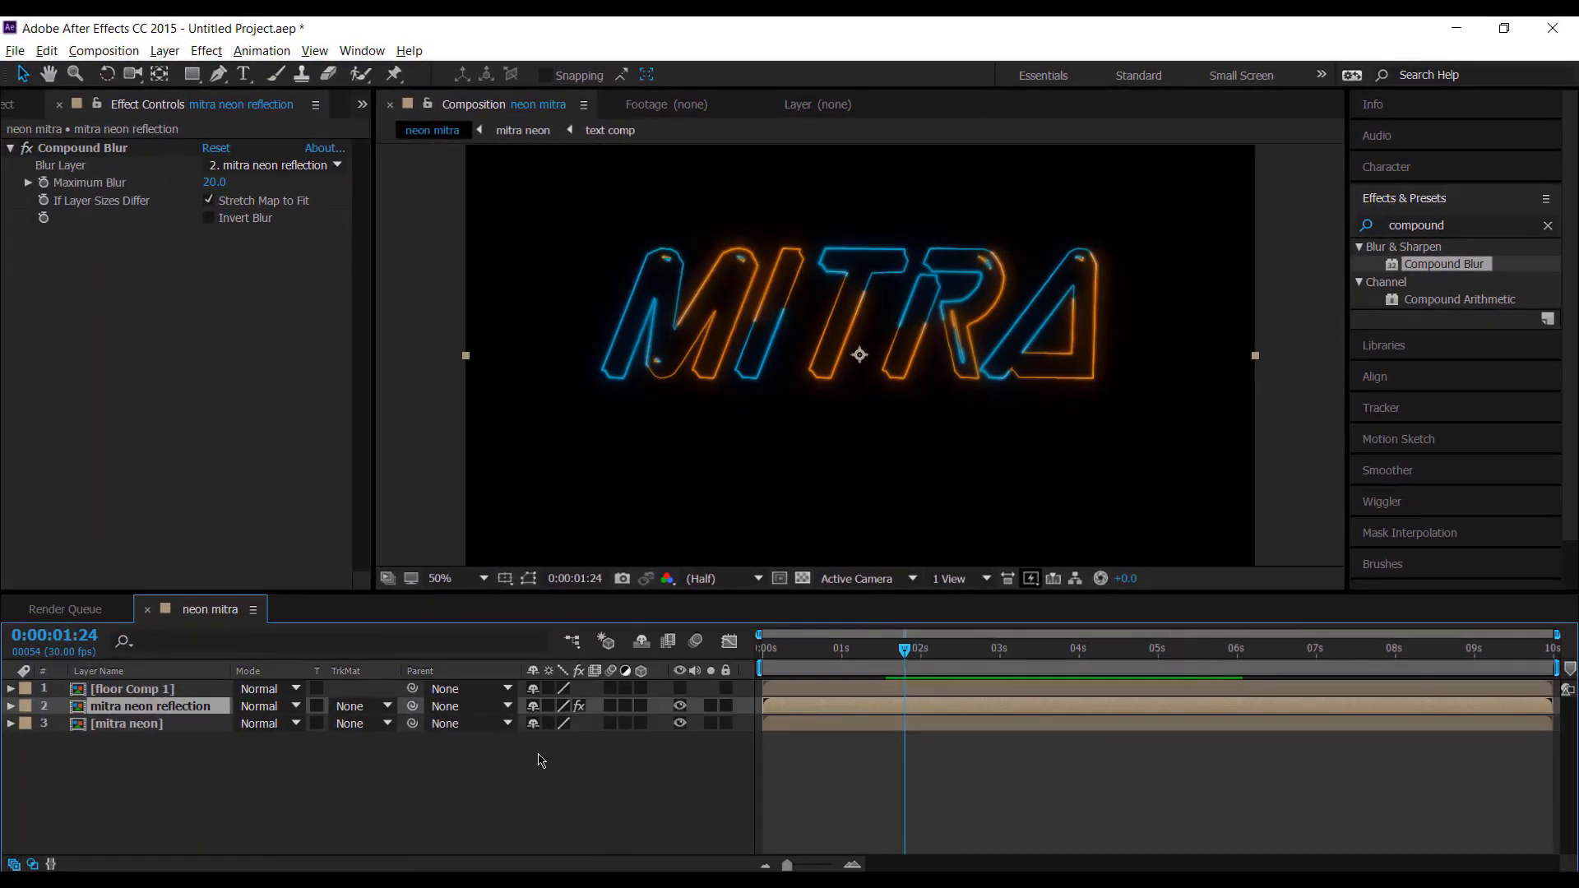
left_click(642, 706)
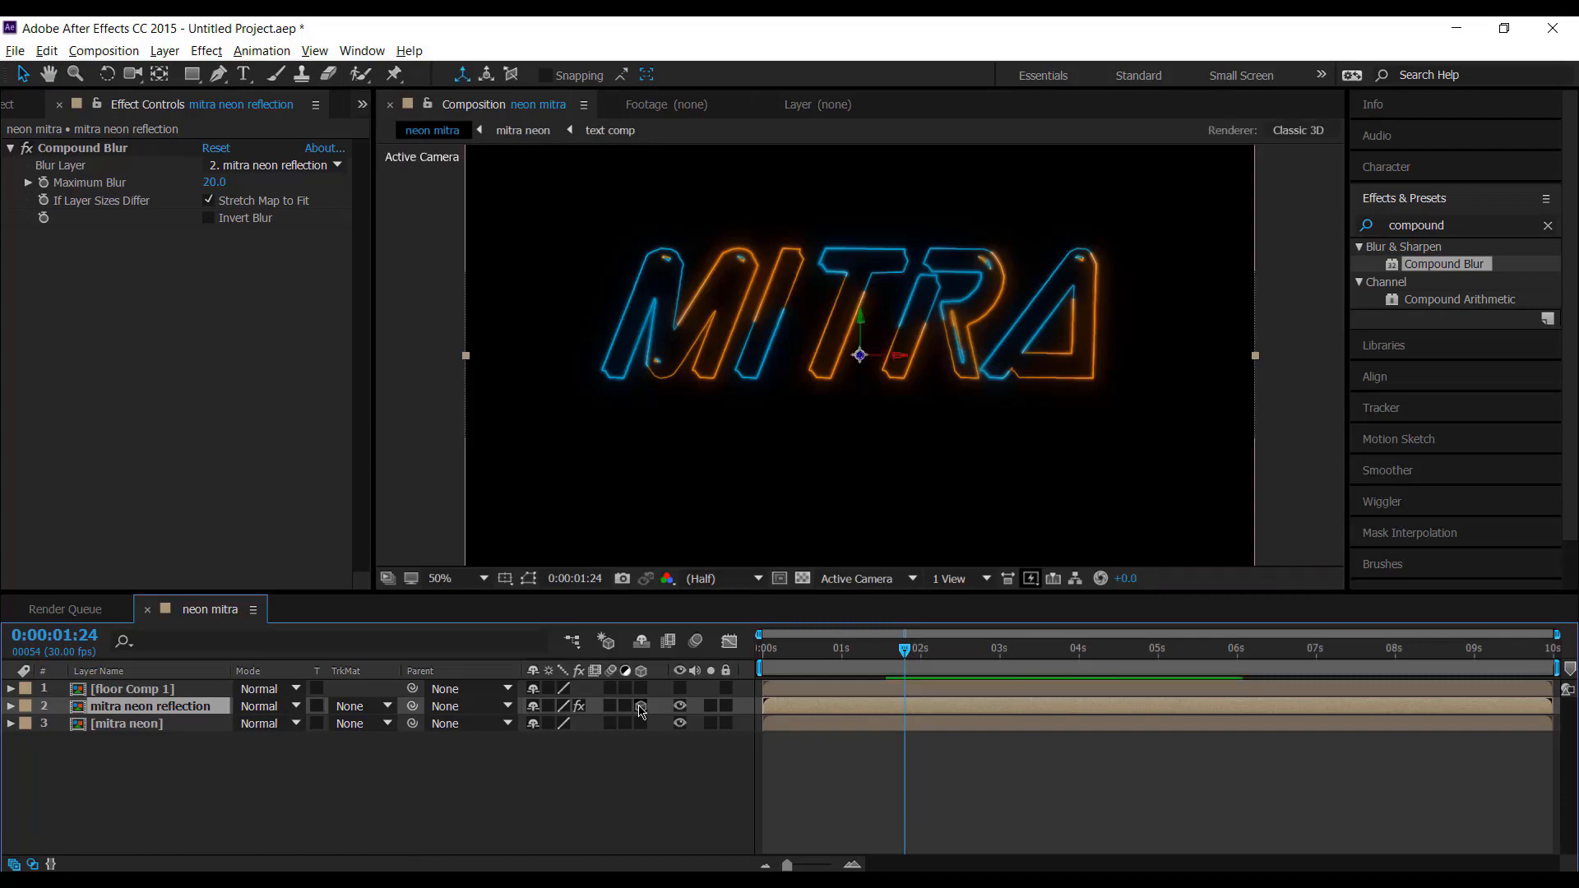
key("r")
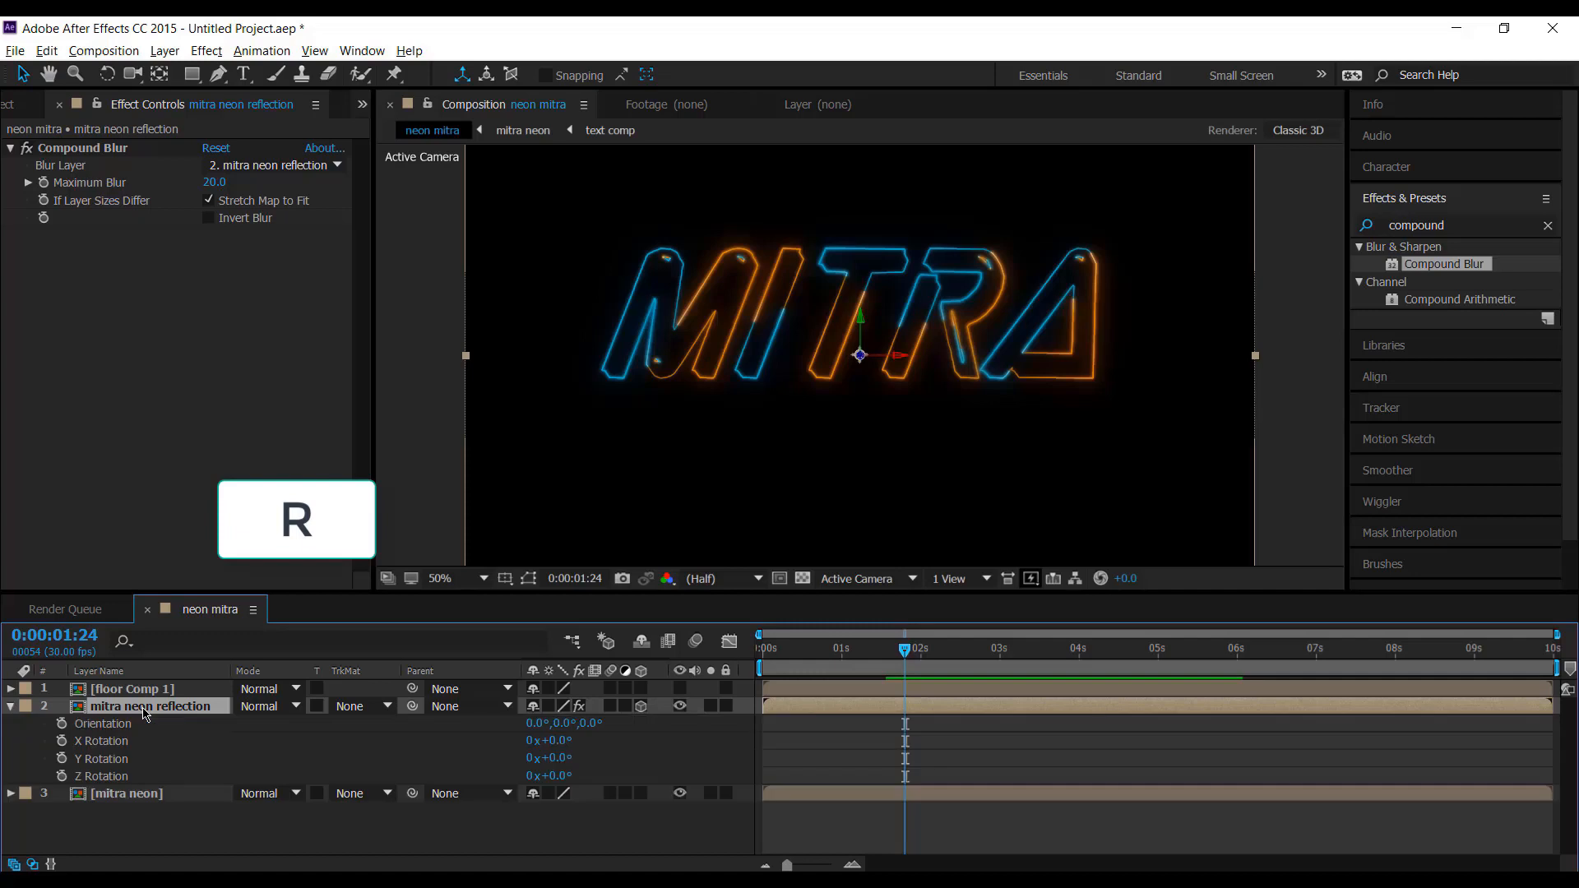
left_click(550, 741)
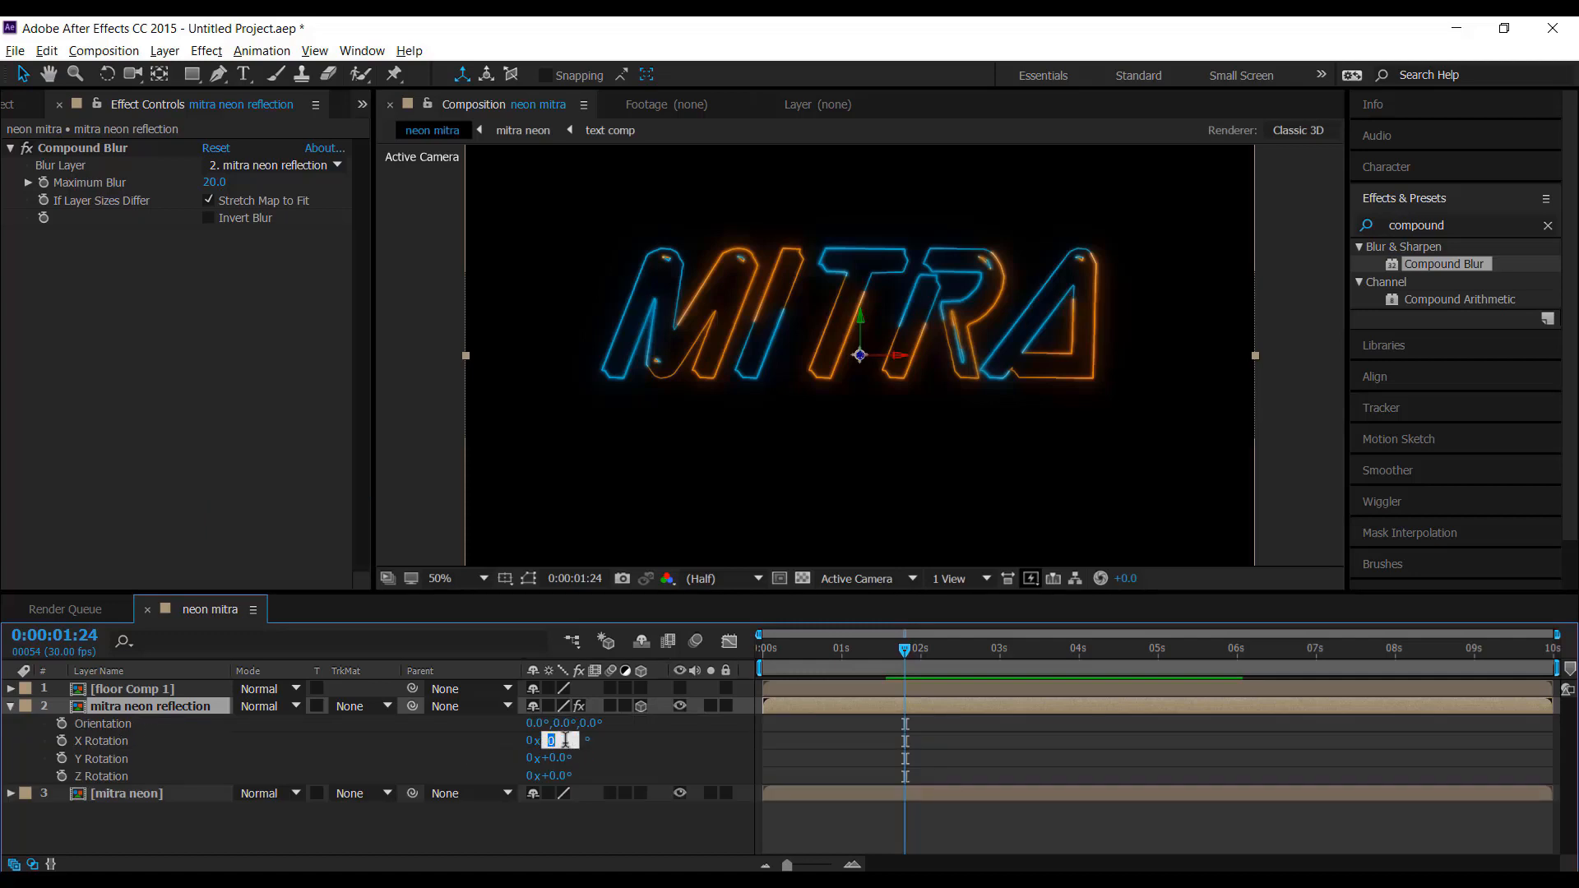
type("95")
key("Return")
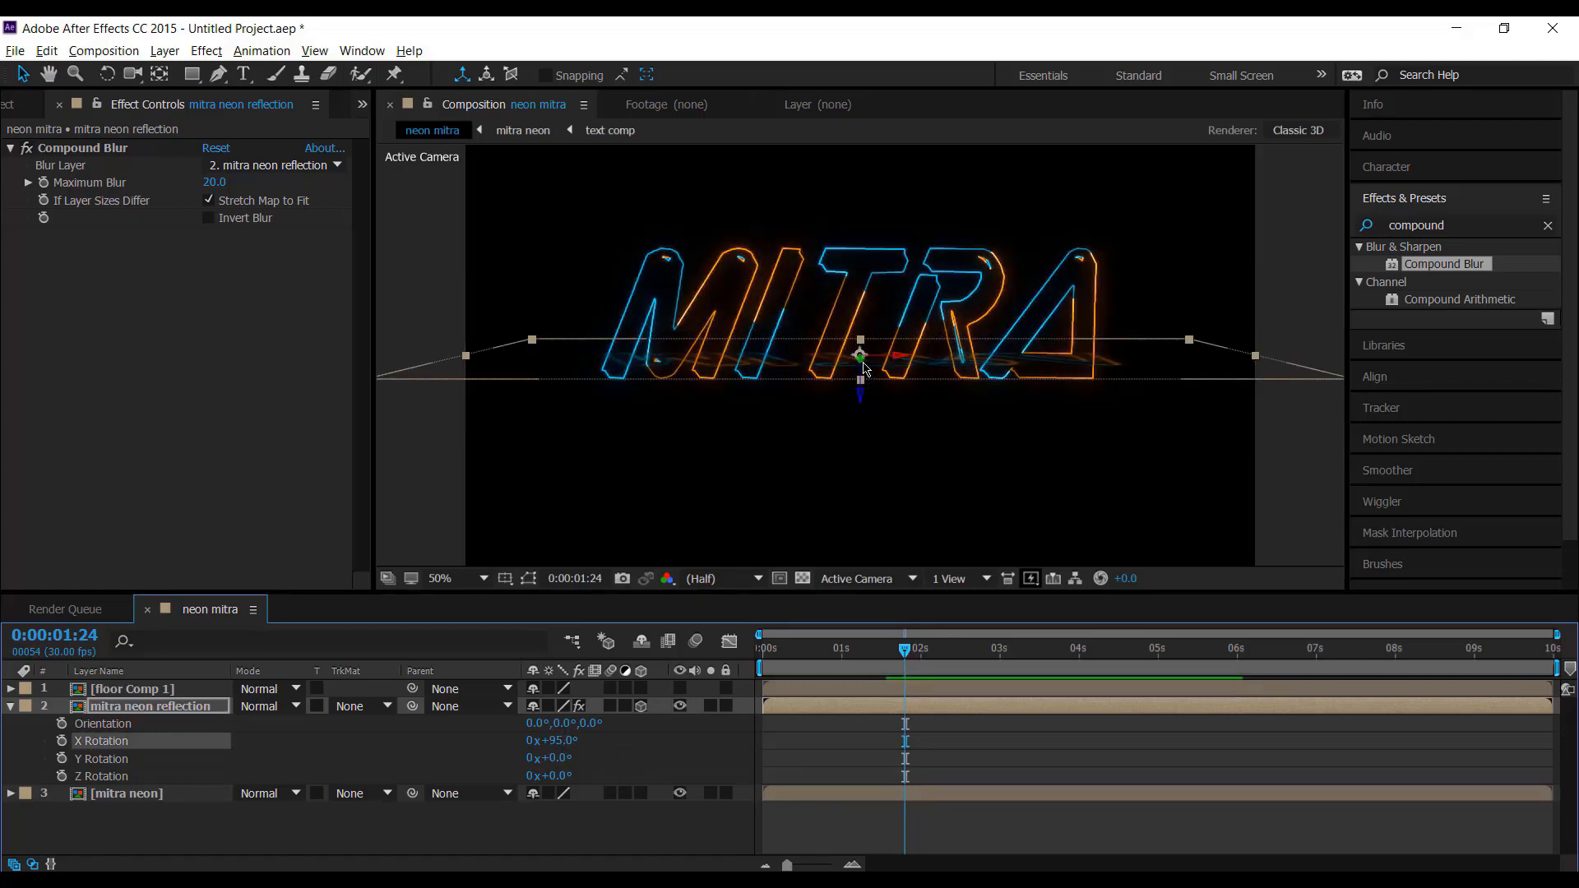
Step: Move the mitra neon reflection layer down to just below the upright text and scale it to 81%
left_click_drag(859, 359, 815, 709)
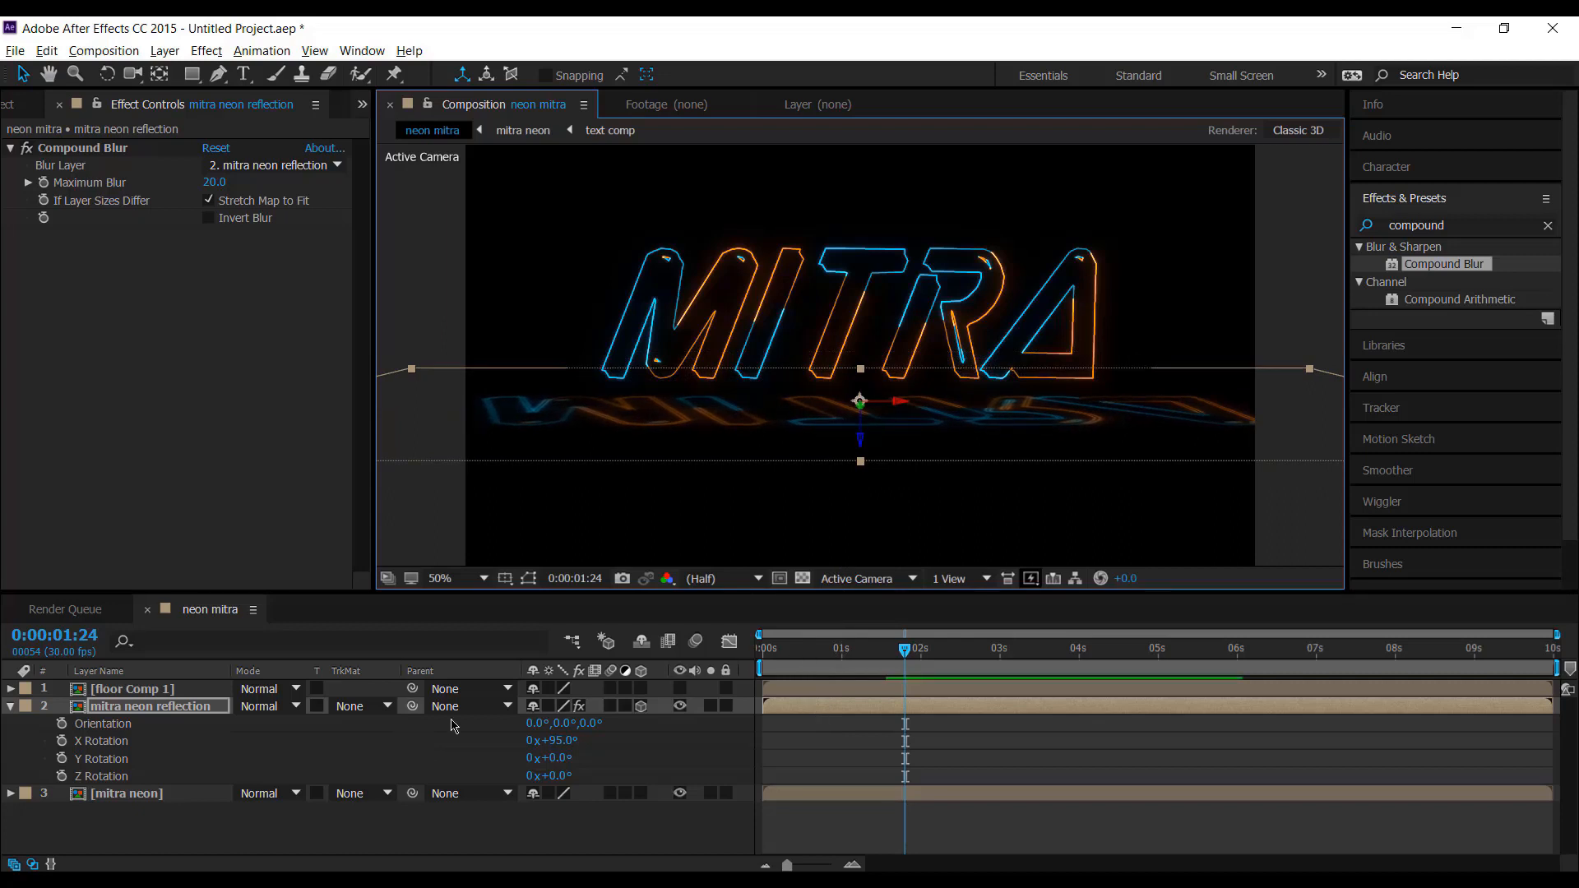
left_click(207, 714)
key("s")
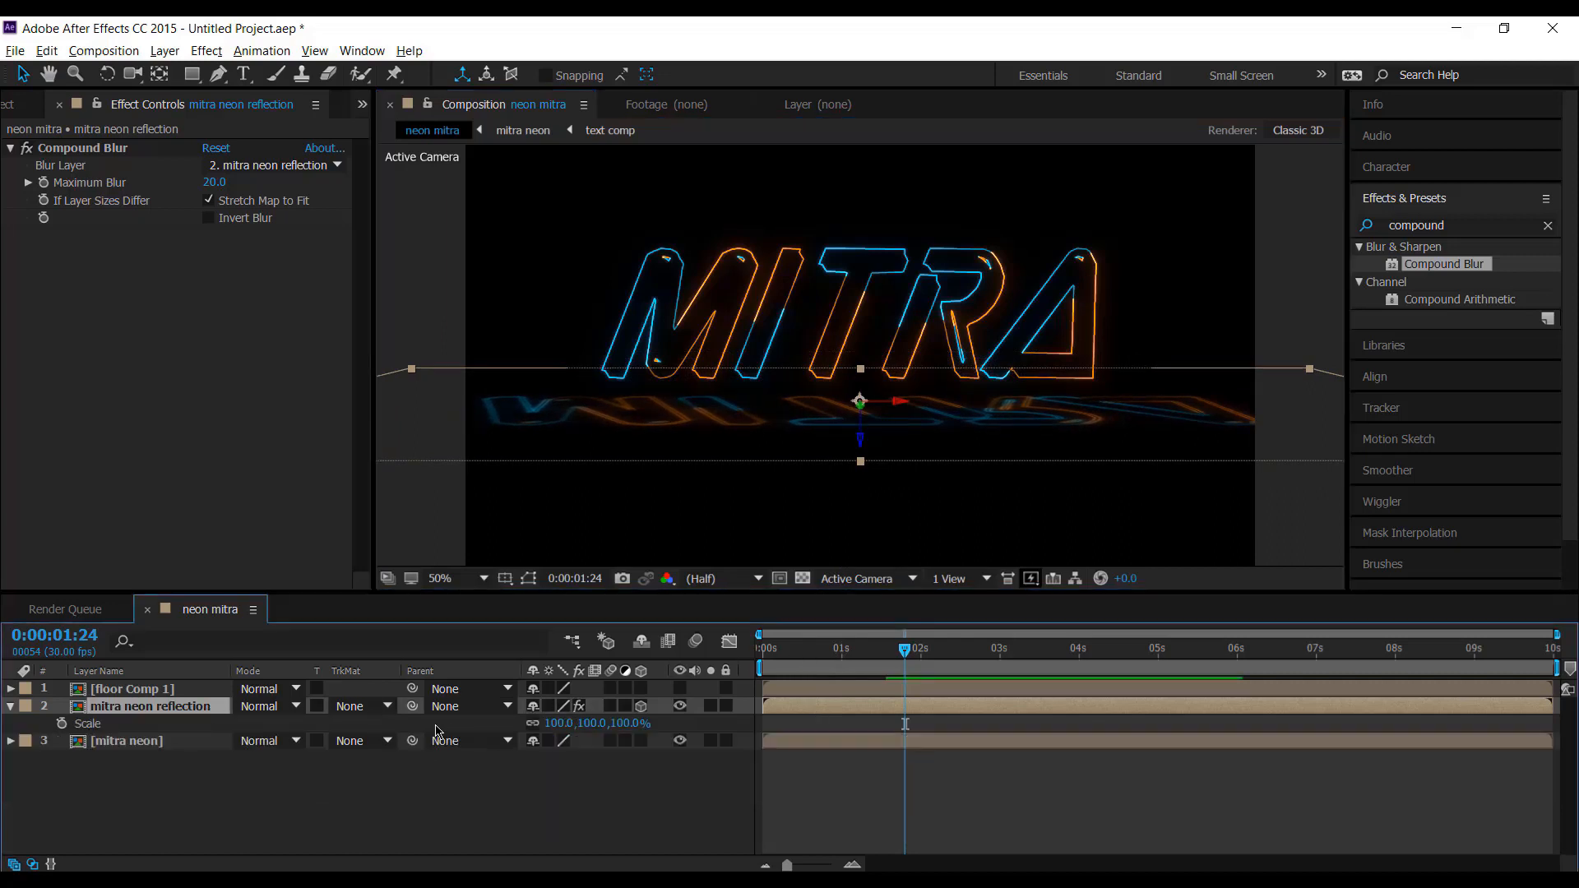
left_click_drag(629, 725, 614, 725)
Step: Set the reflection's Compound Blur to use floor Comp 1 as Blur Layer with a Maximum Blur of 40
left_click(323, 169)
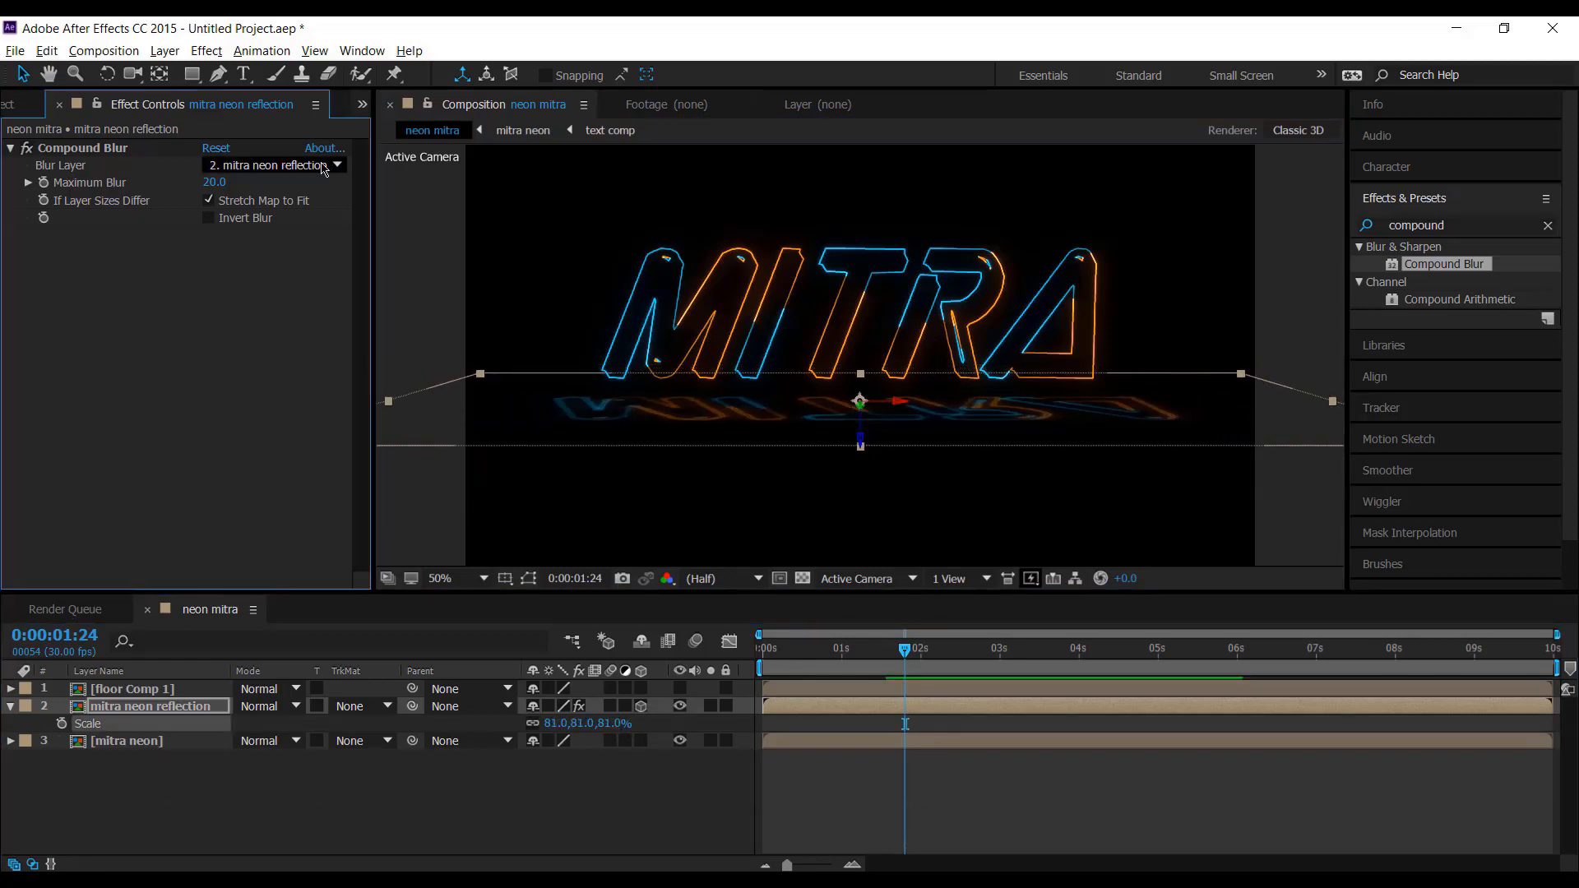
left_click(323, 167)
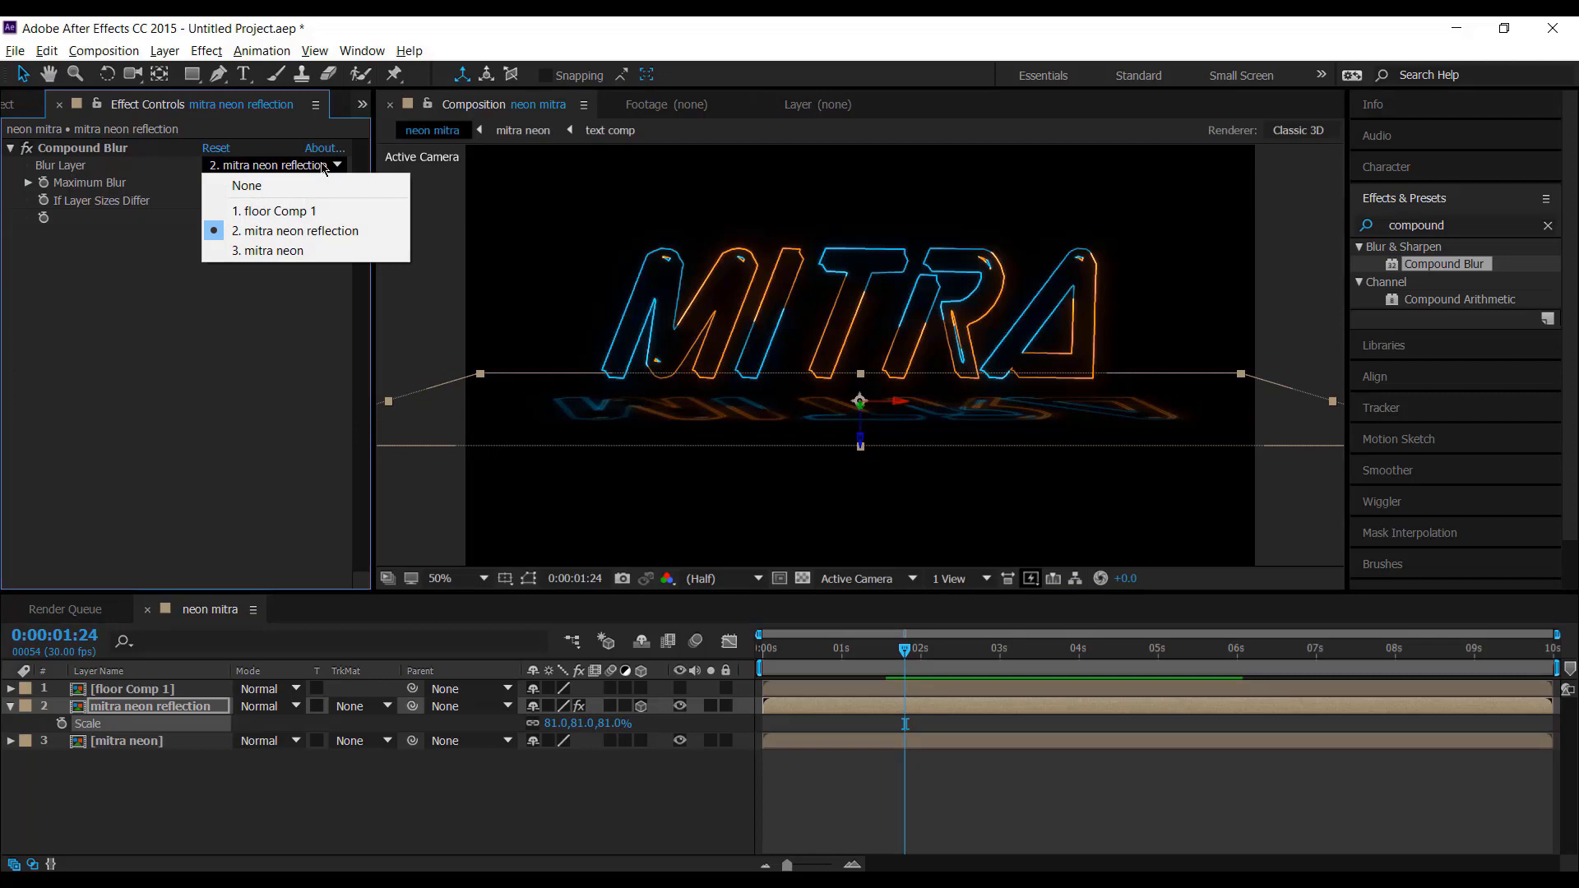
left_click(321, 216)
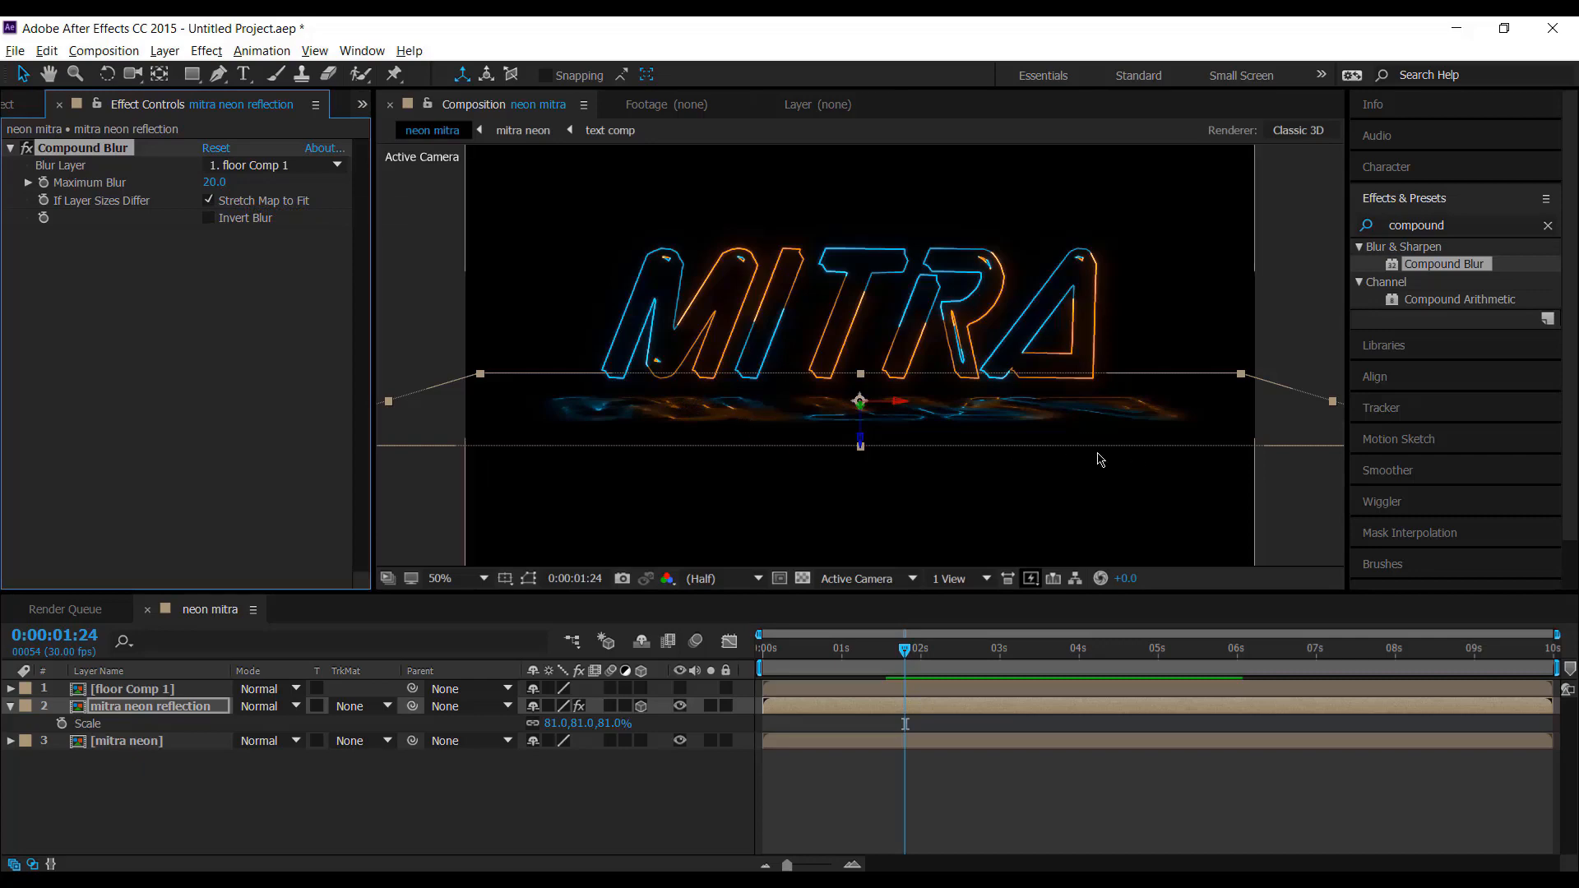
key("period")
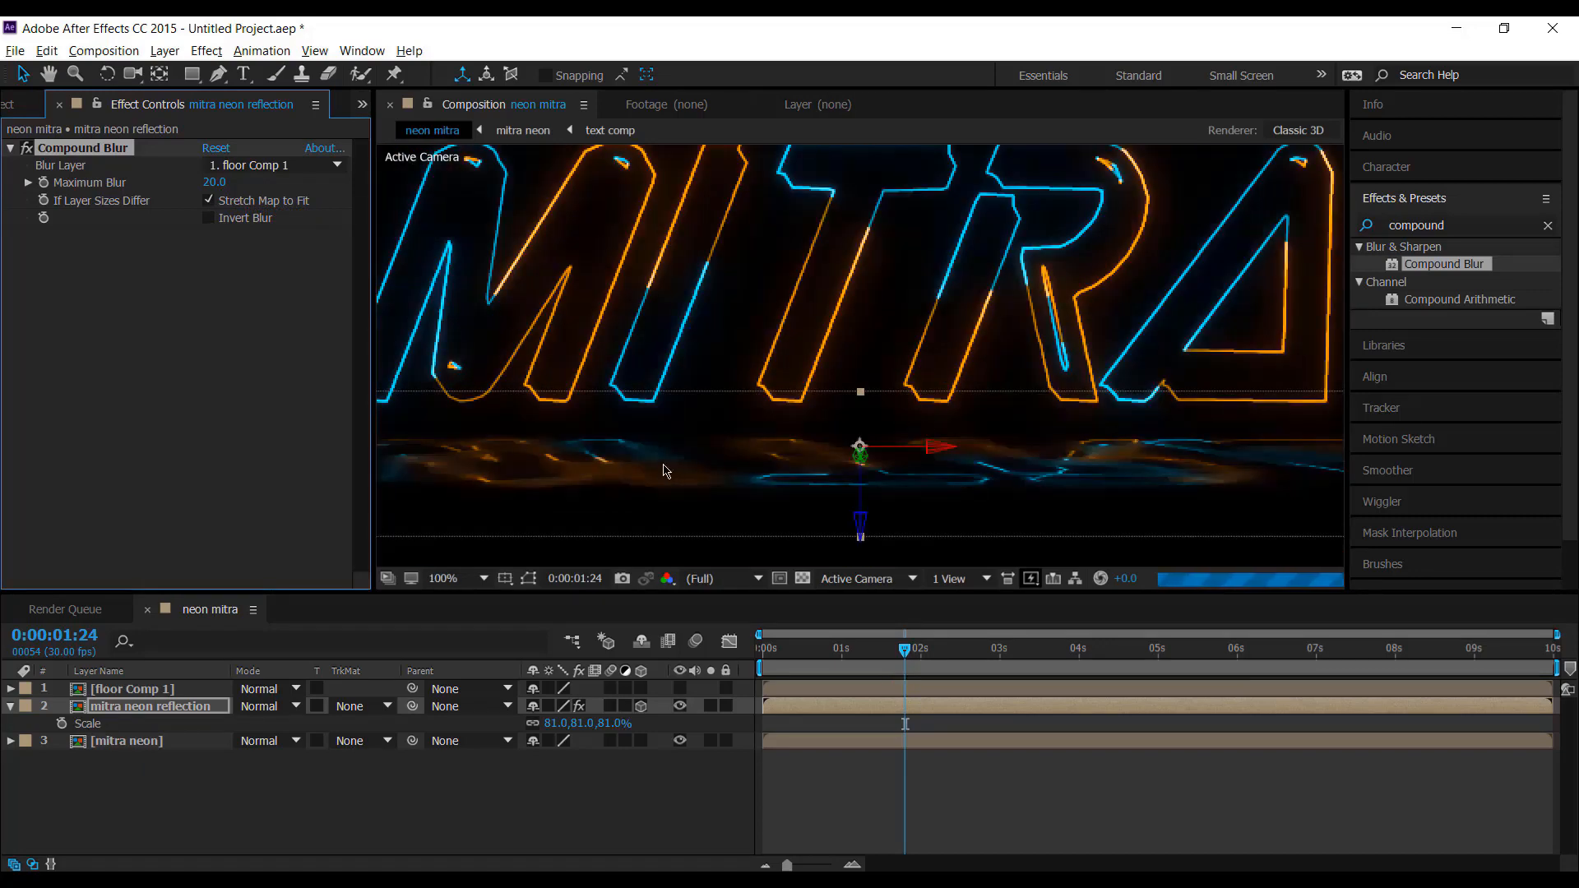
key("comma")
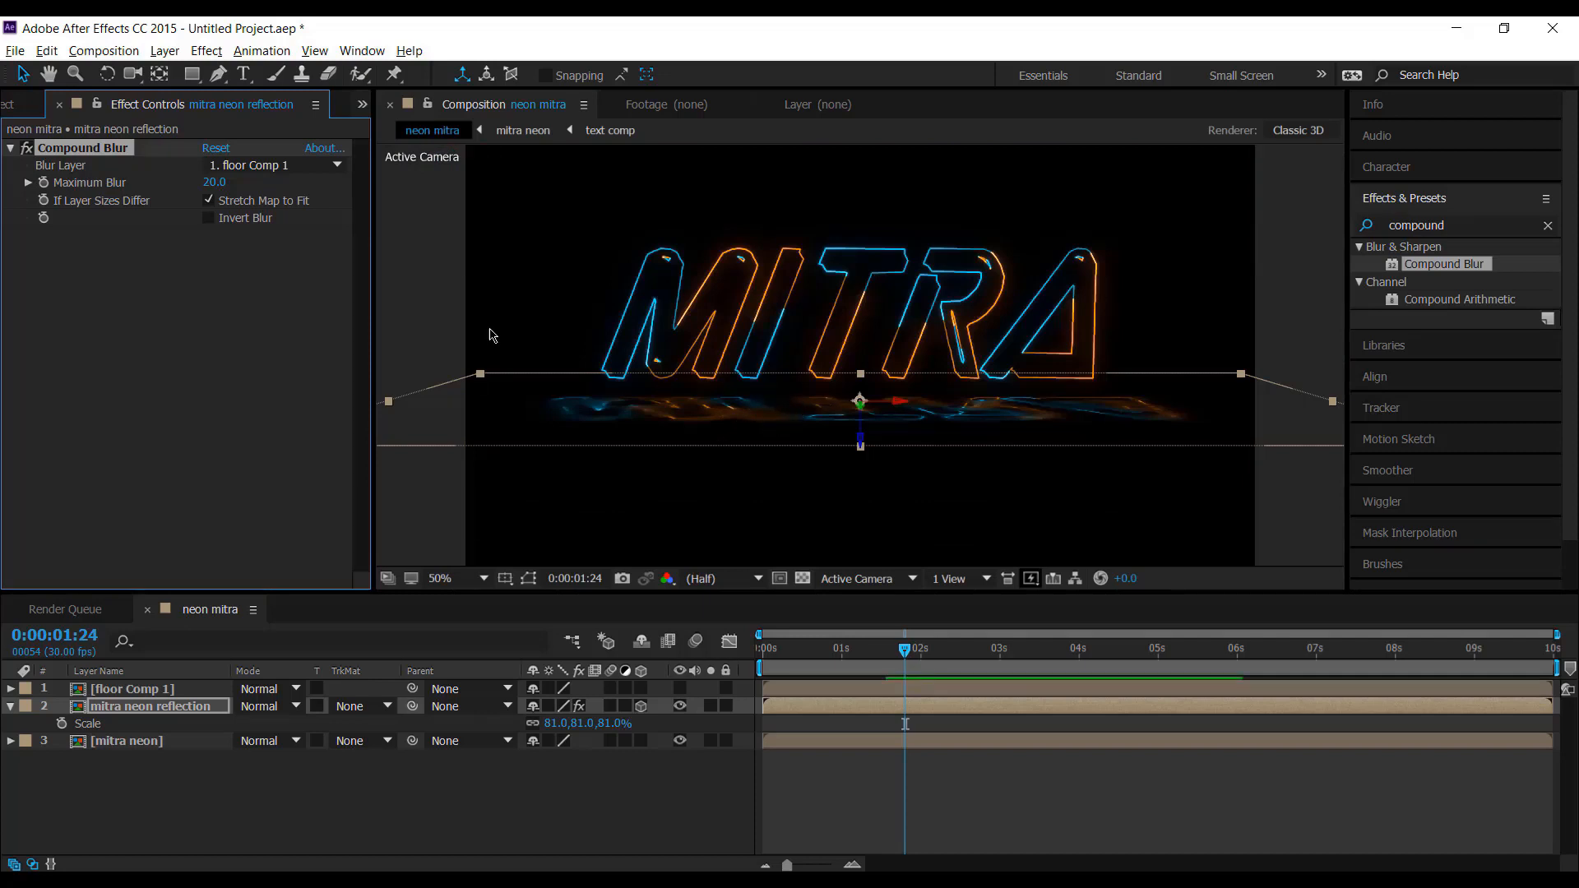
left_click(214, 182)
key("Return")
Step: Add an adjustment layer to the neon mitra composition and rename it "glow"
left_click(183, 810)
right_click(181, 823)
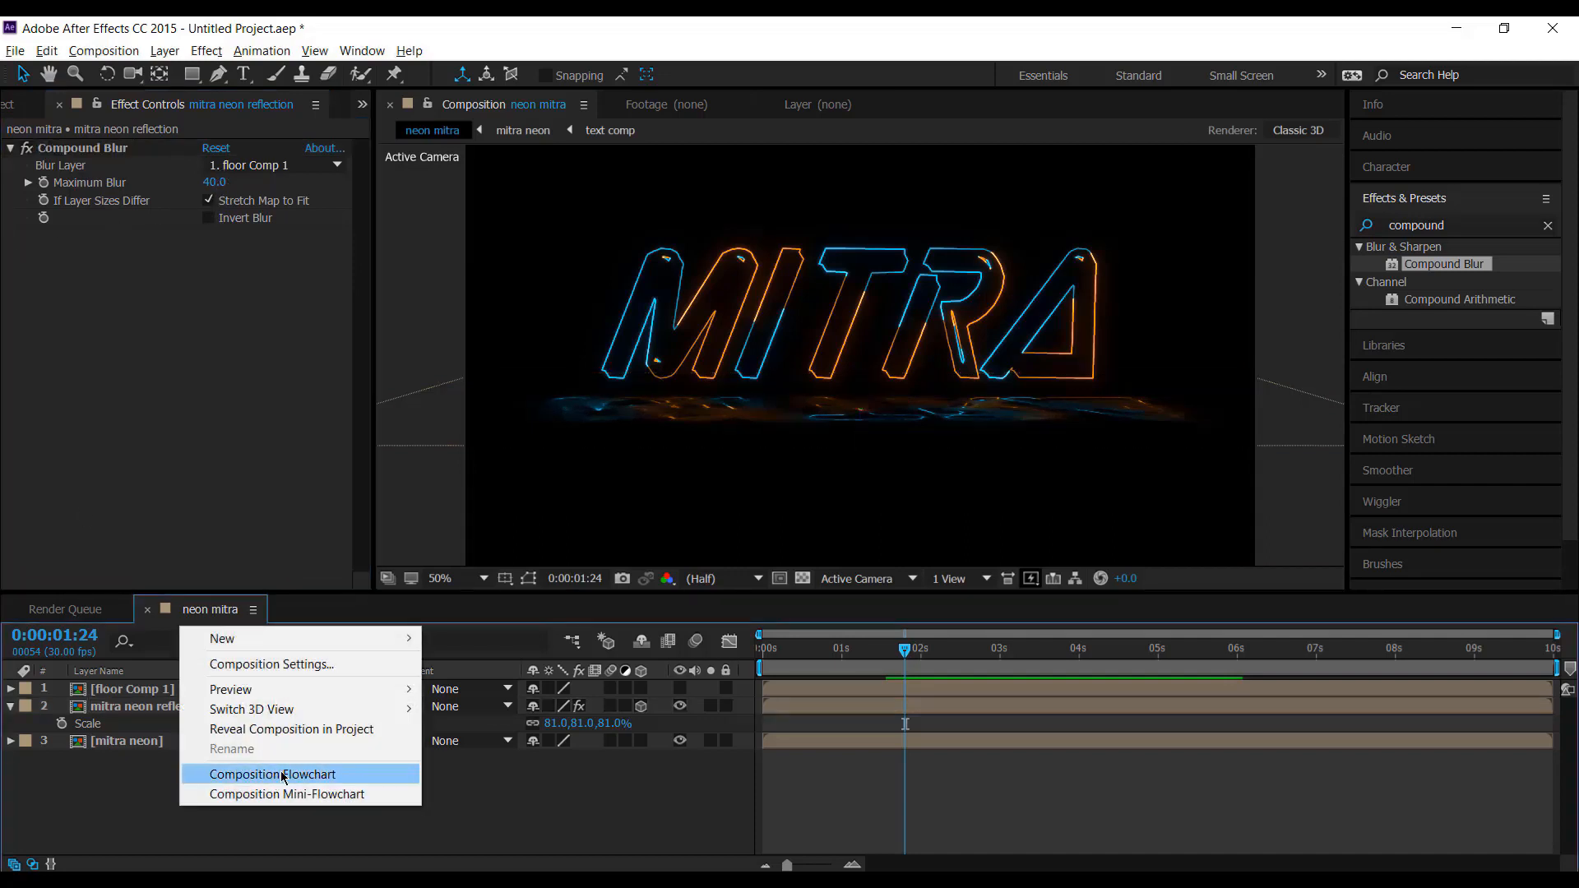
mouse_move(383, 638)
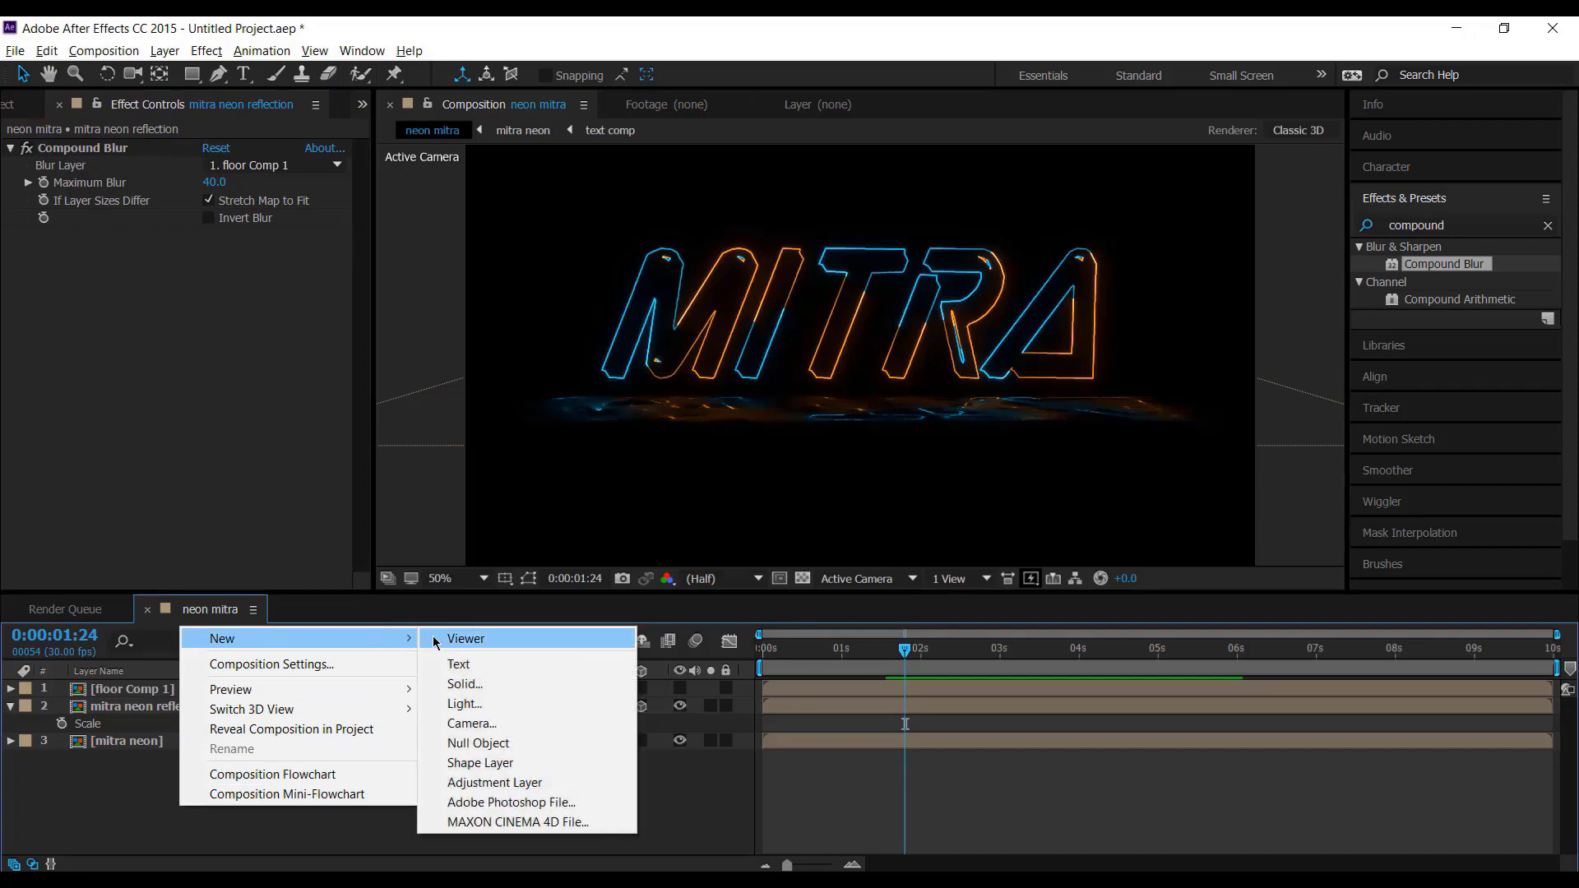
left_click(516, 783)
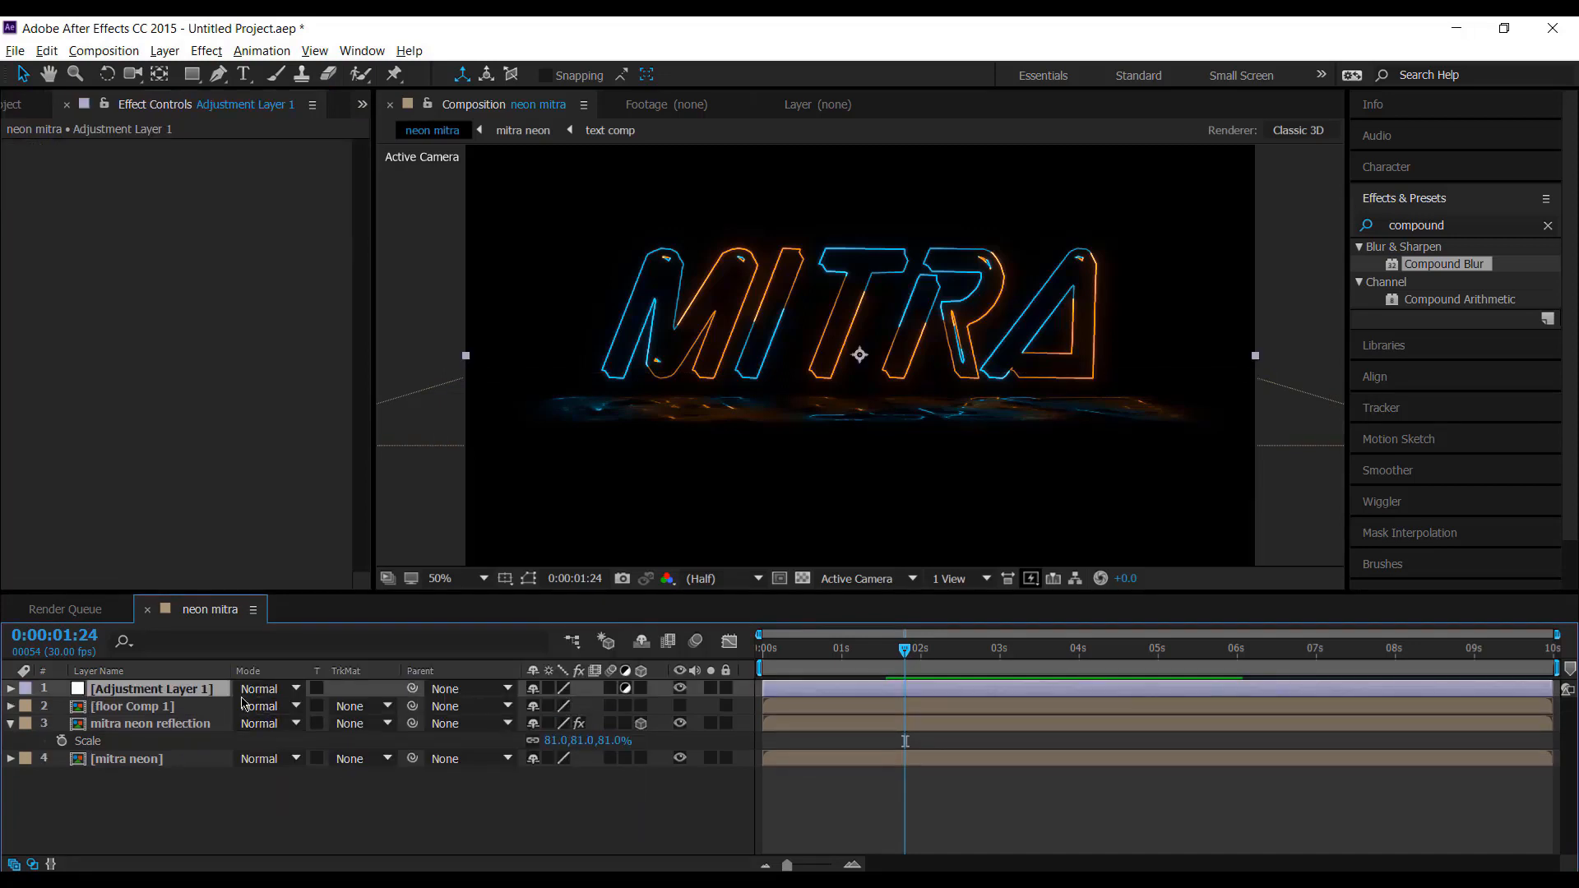
right_click(217, 695)
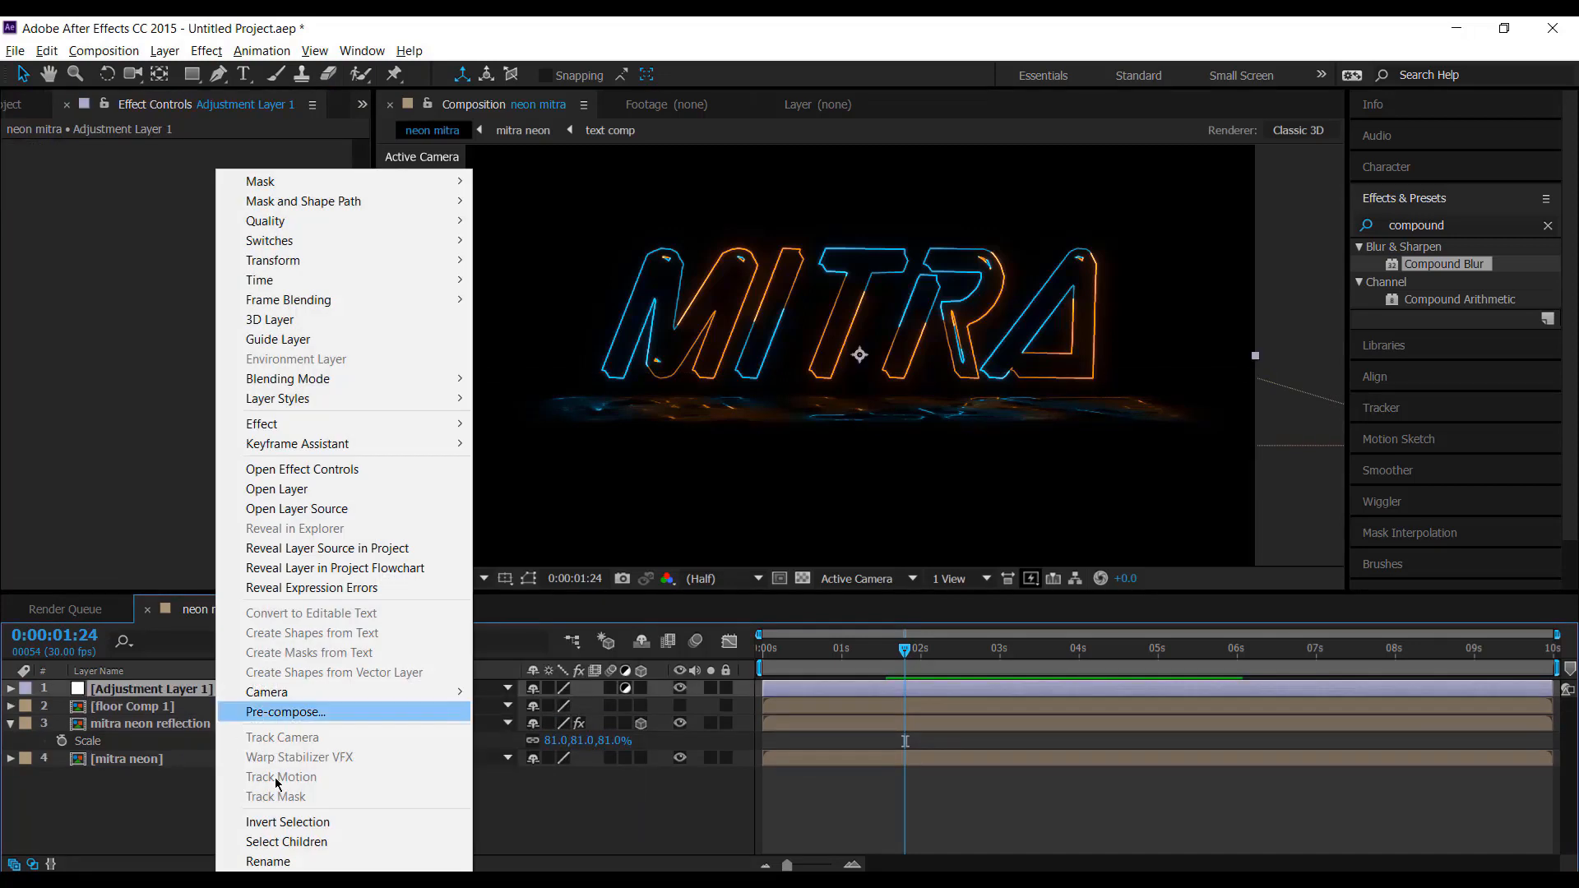
left_click(271, 857)
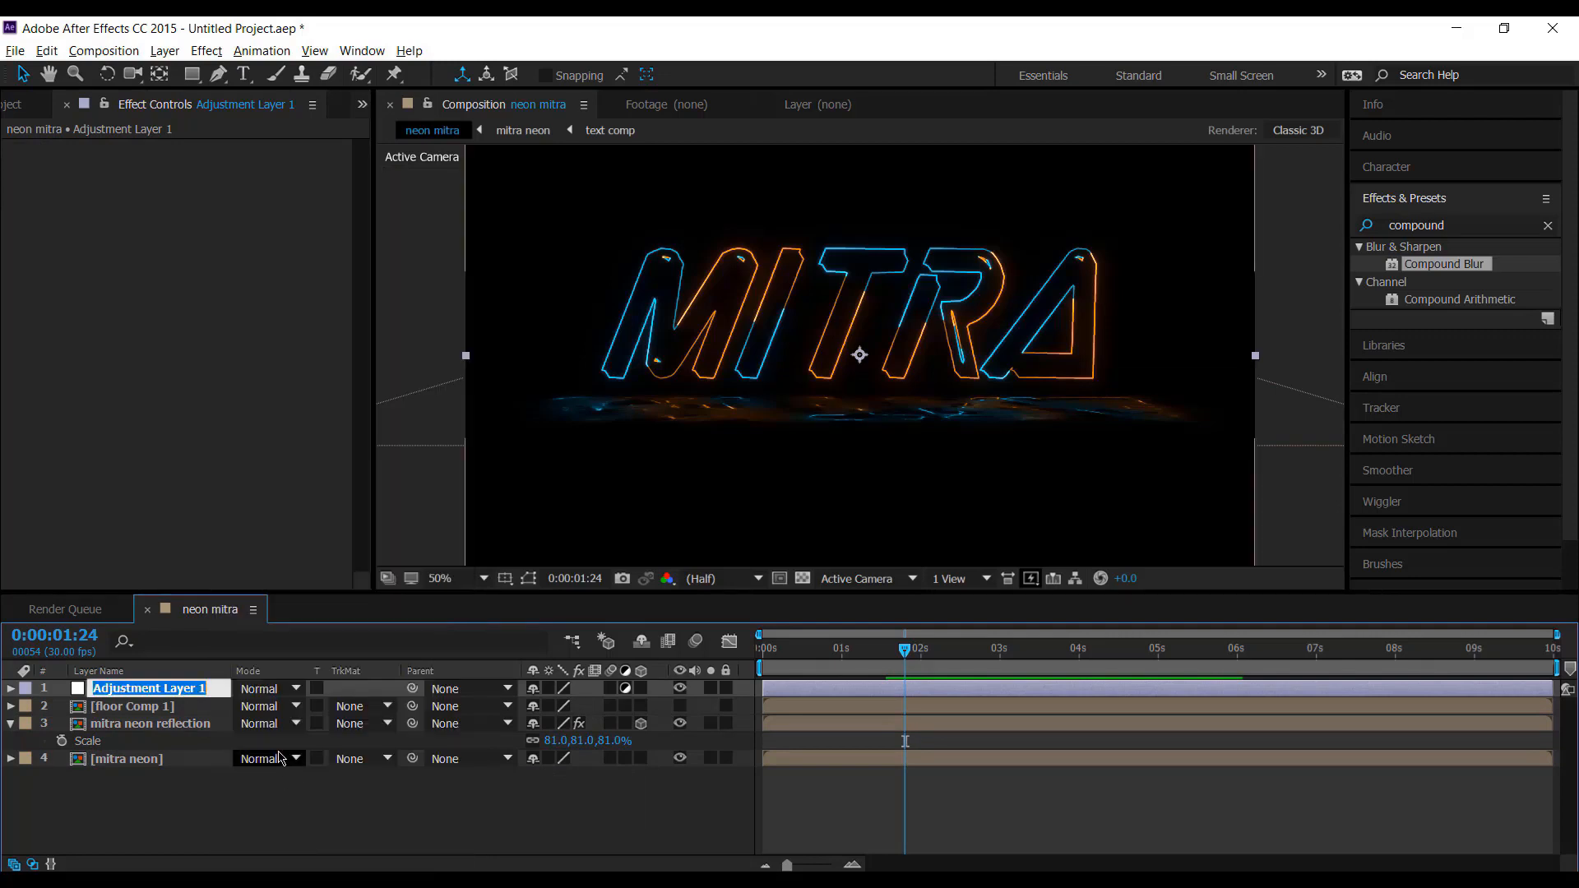
type("gl")
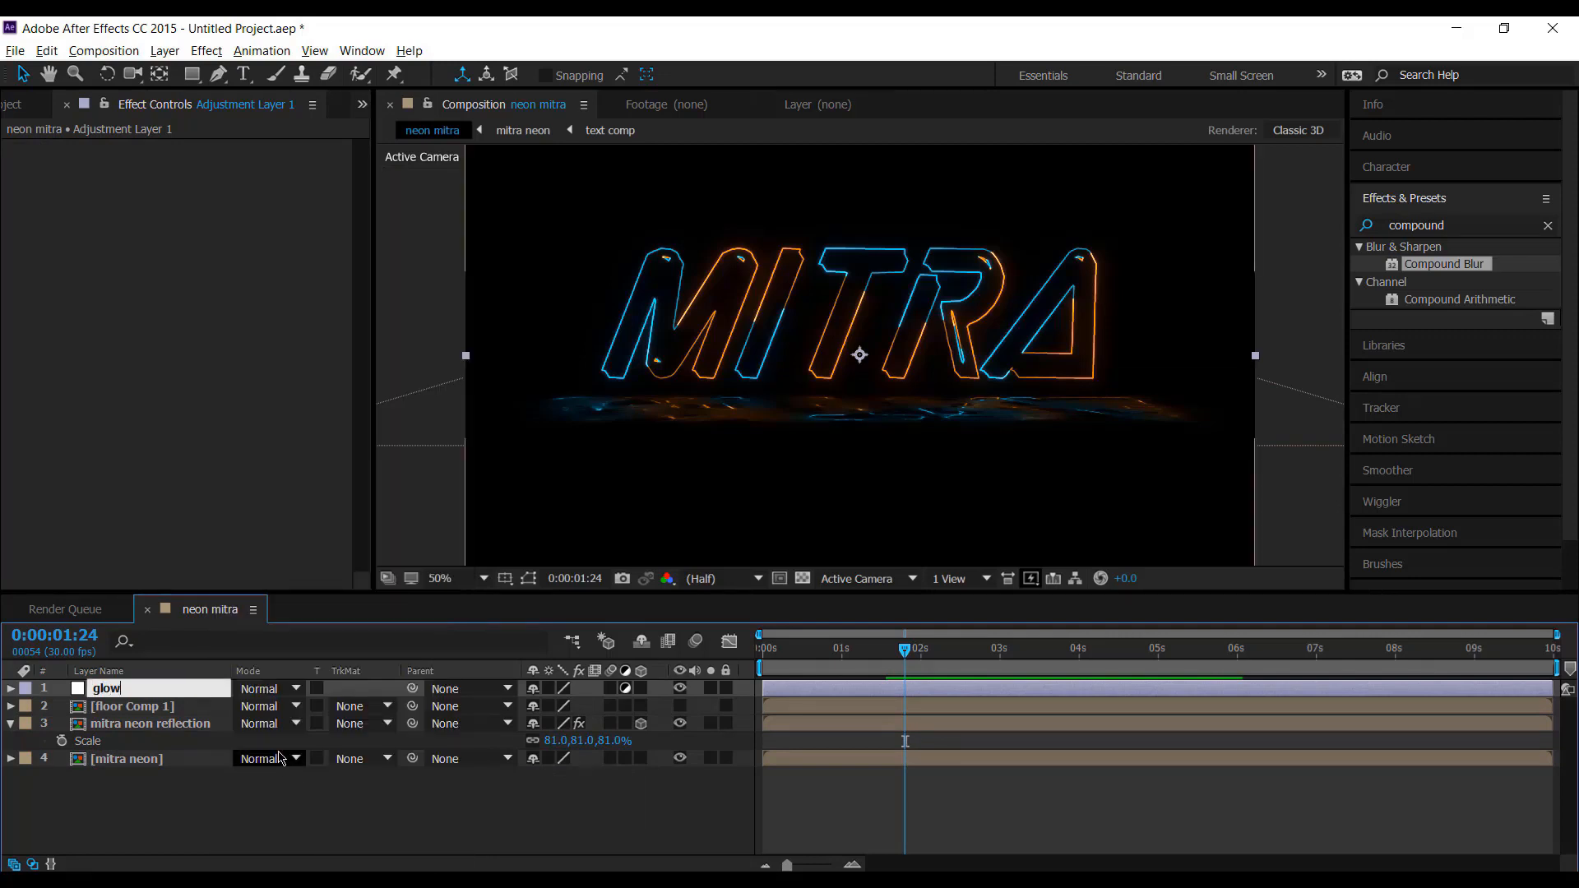
type("ow")
key("Return")
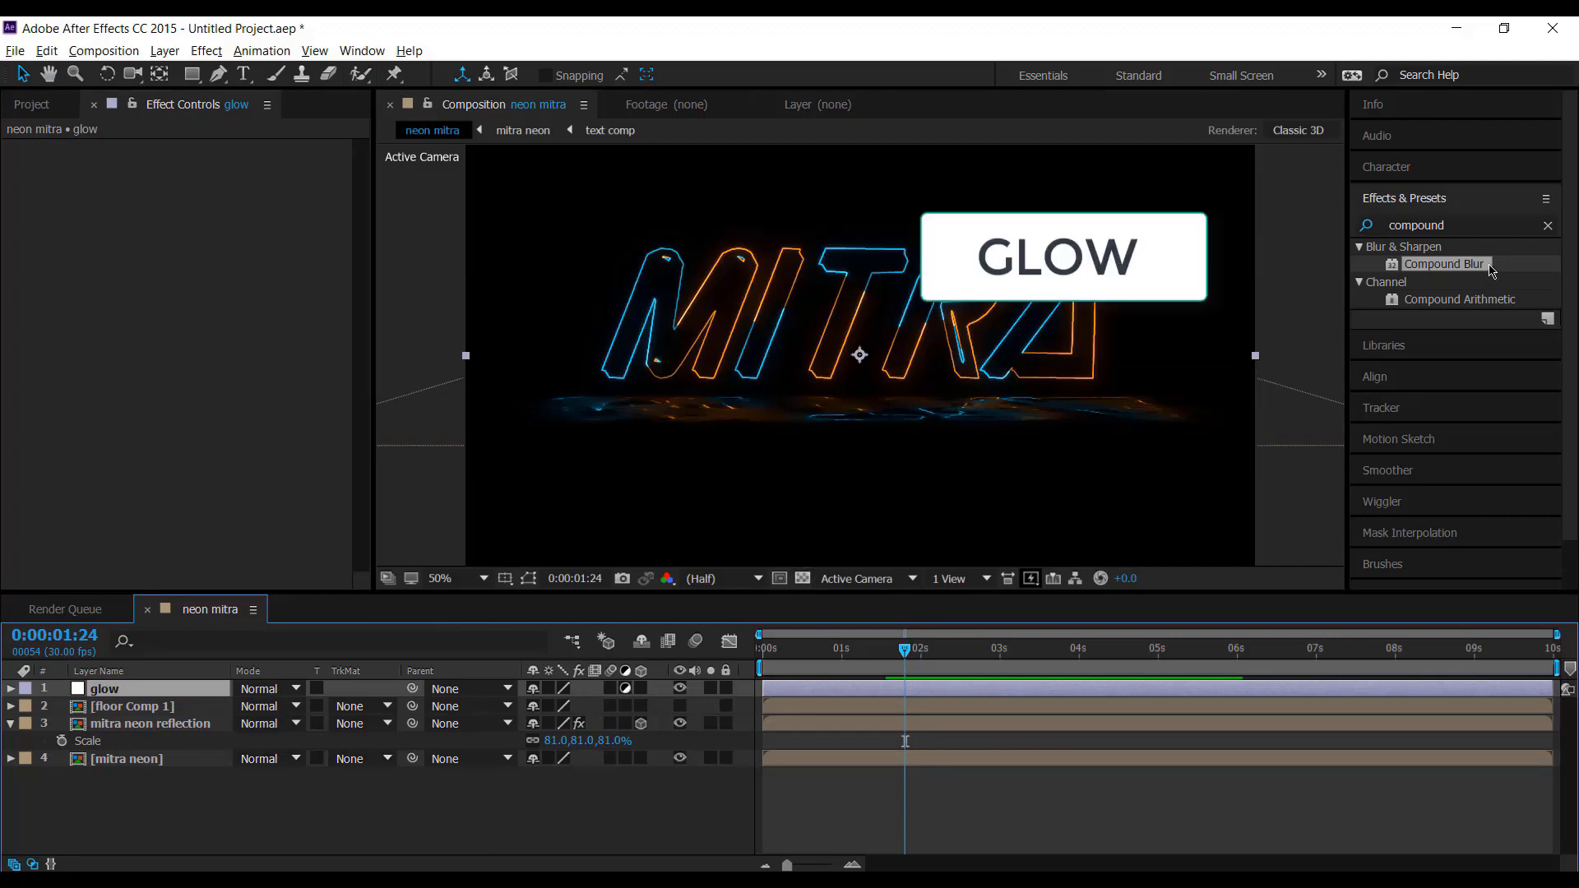
Step: Apply the Glow effect to the glow adjustment layer and set its Glow Radius to 100
left_click(1548, 226)
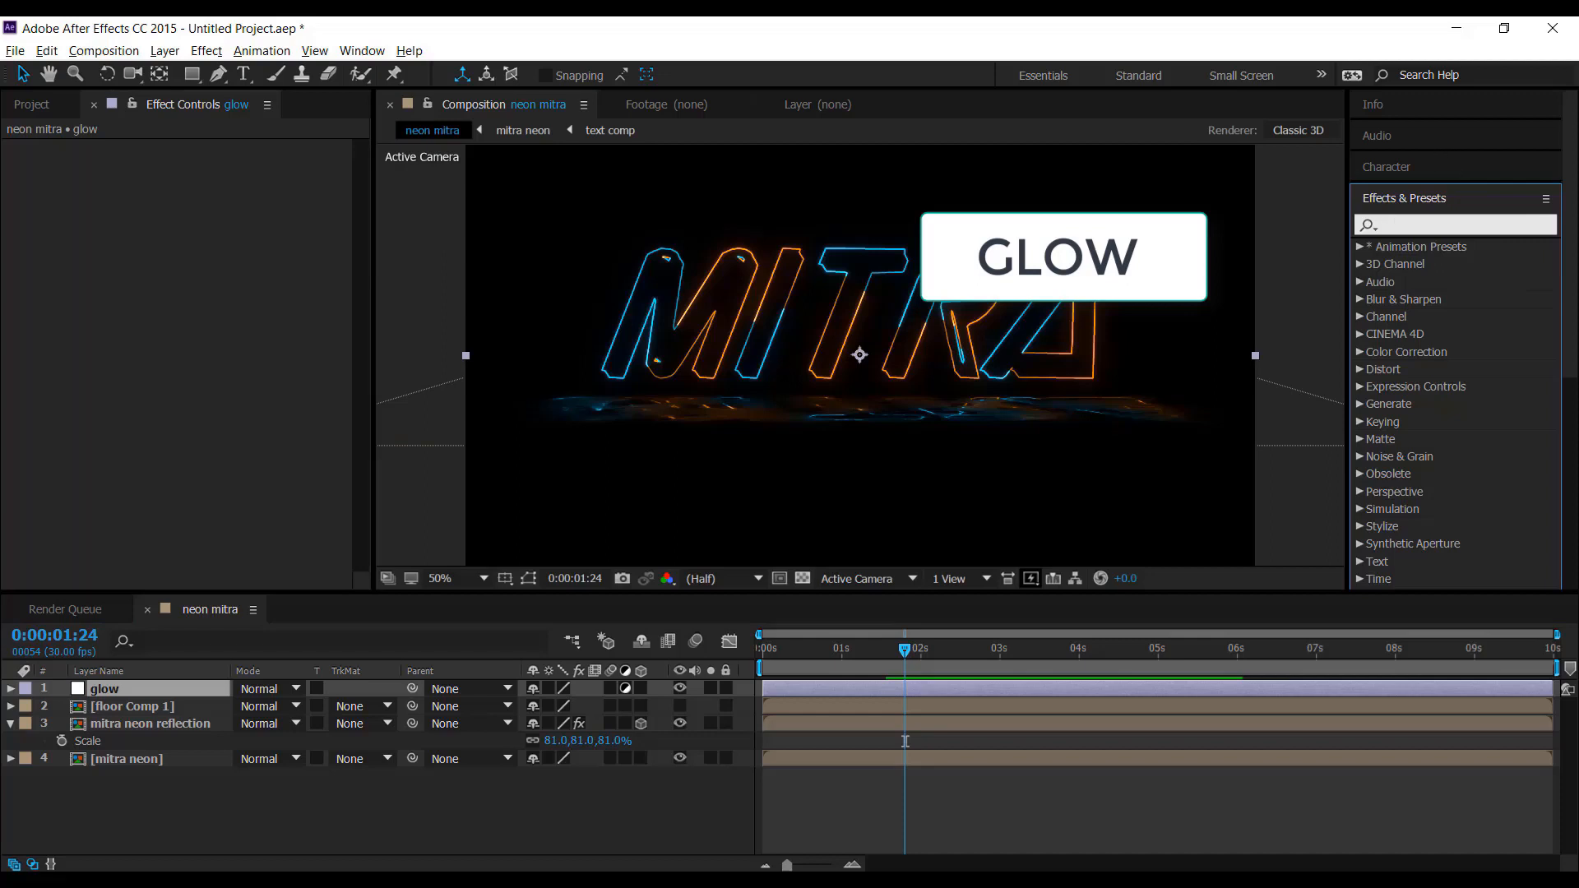
type("glow")
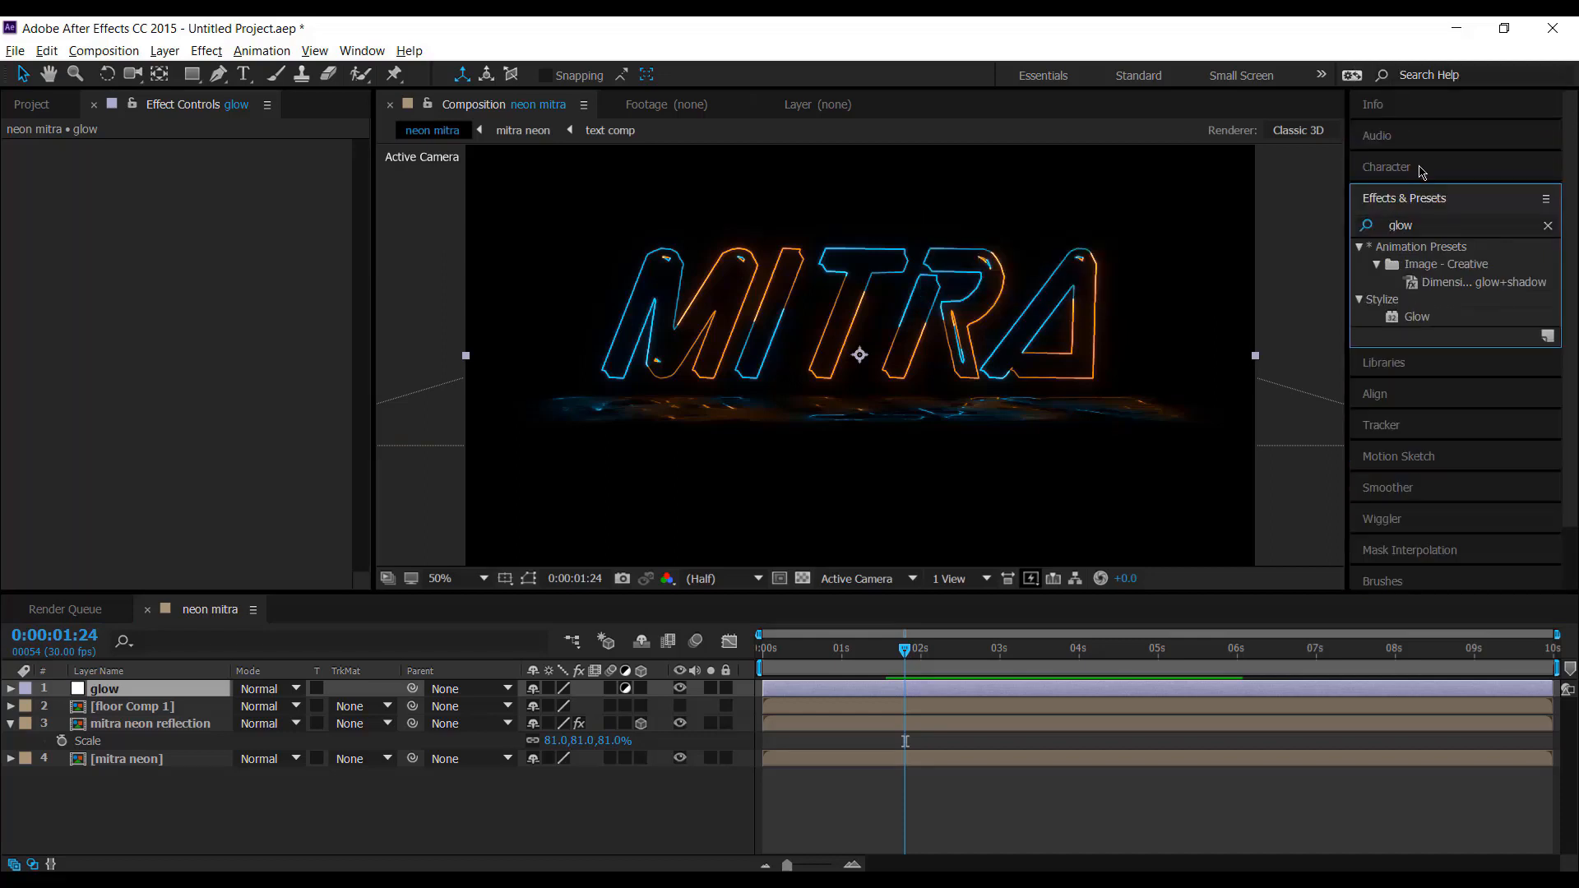
double_click(1430, 319)
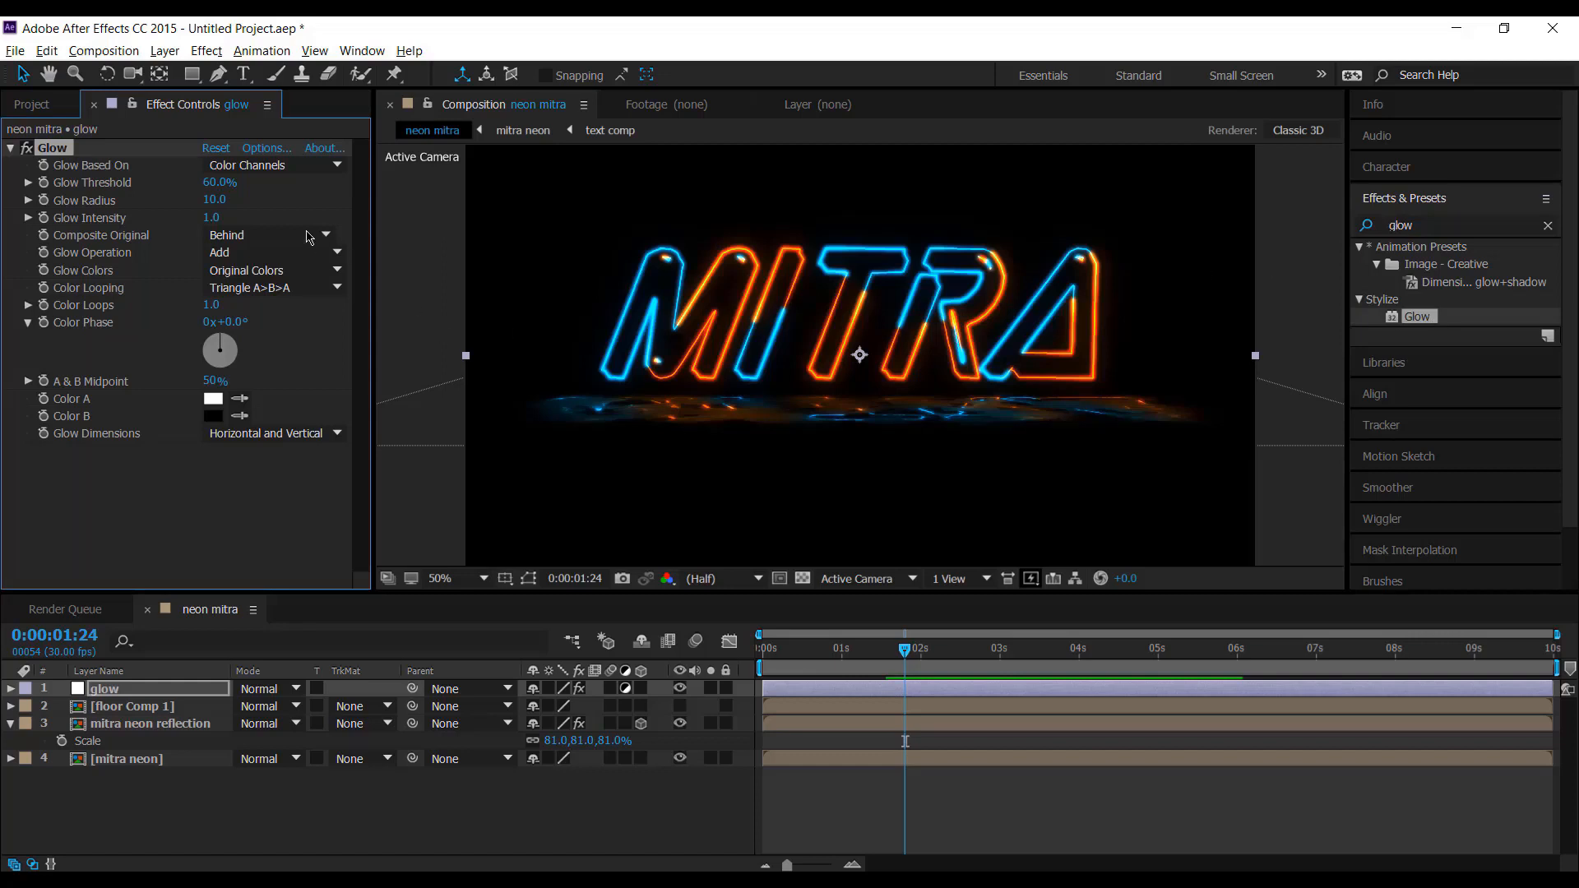
left_click(214, 200)
type("100")
key("Return")
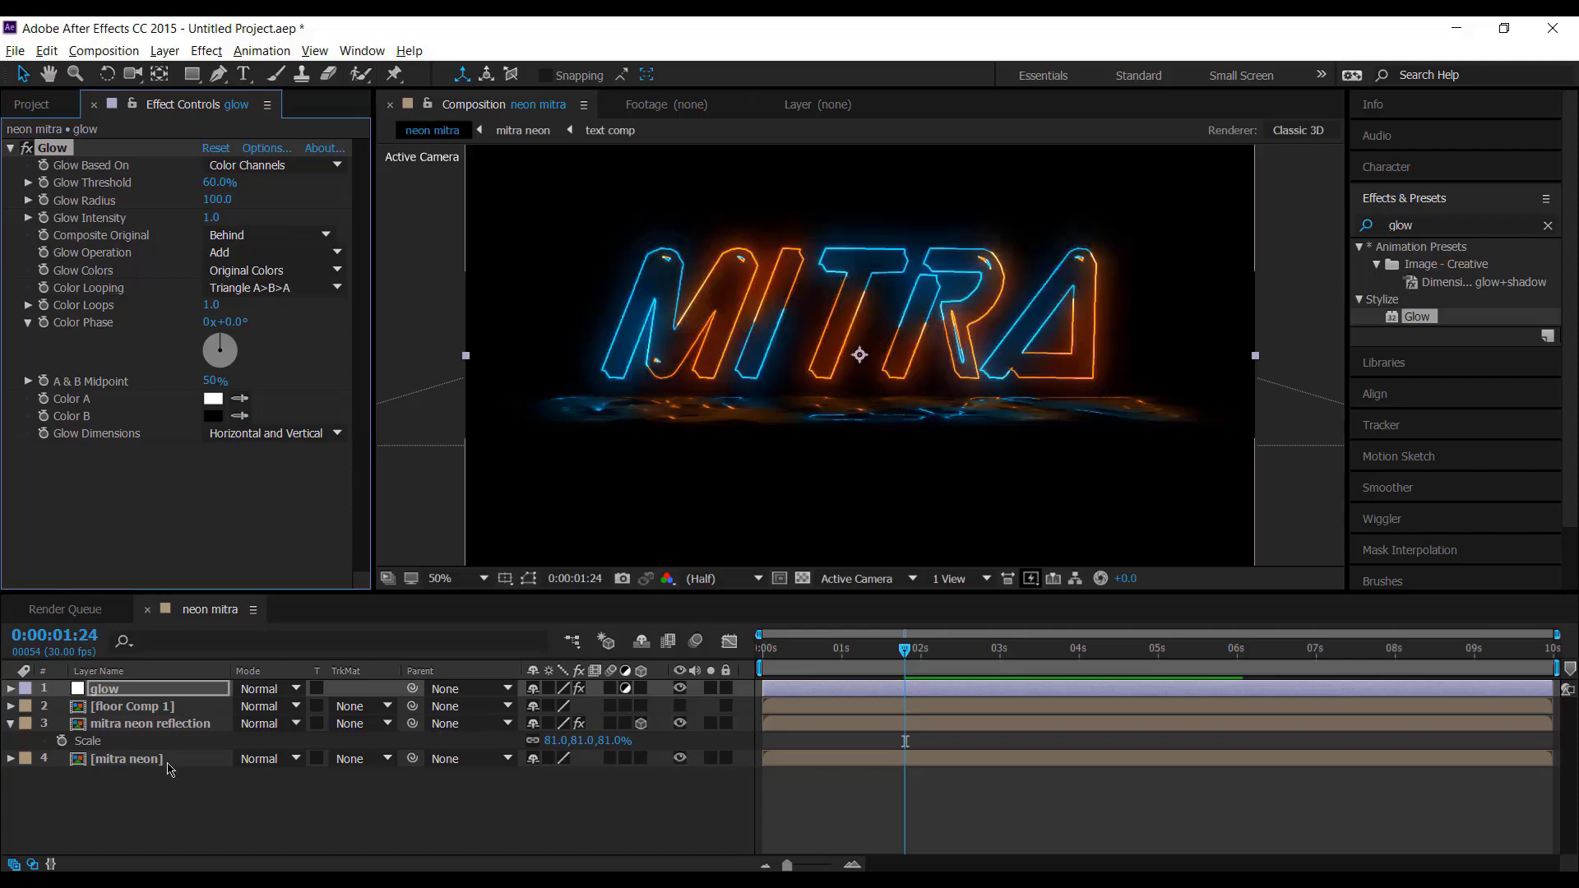
Step: Duplicate the mitra neon layer and apply Fast Blur with a Blurriness of 550 to the upper copy
left_click(169, 767)
key("ctrl+d")
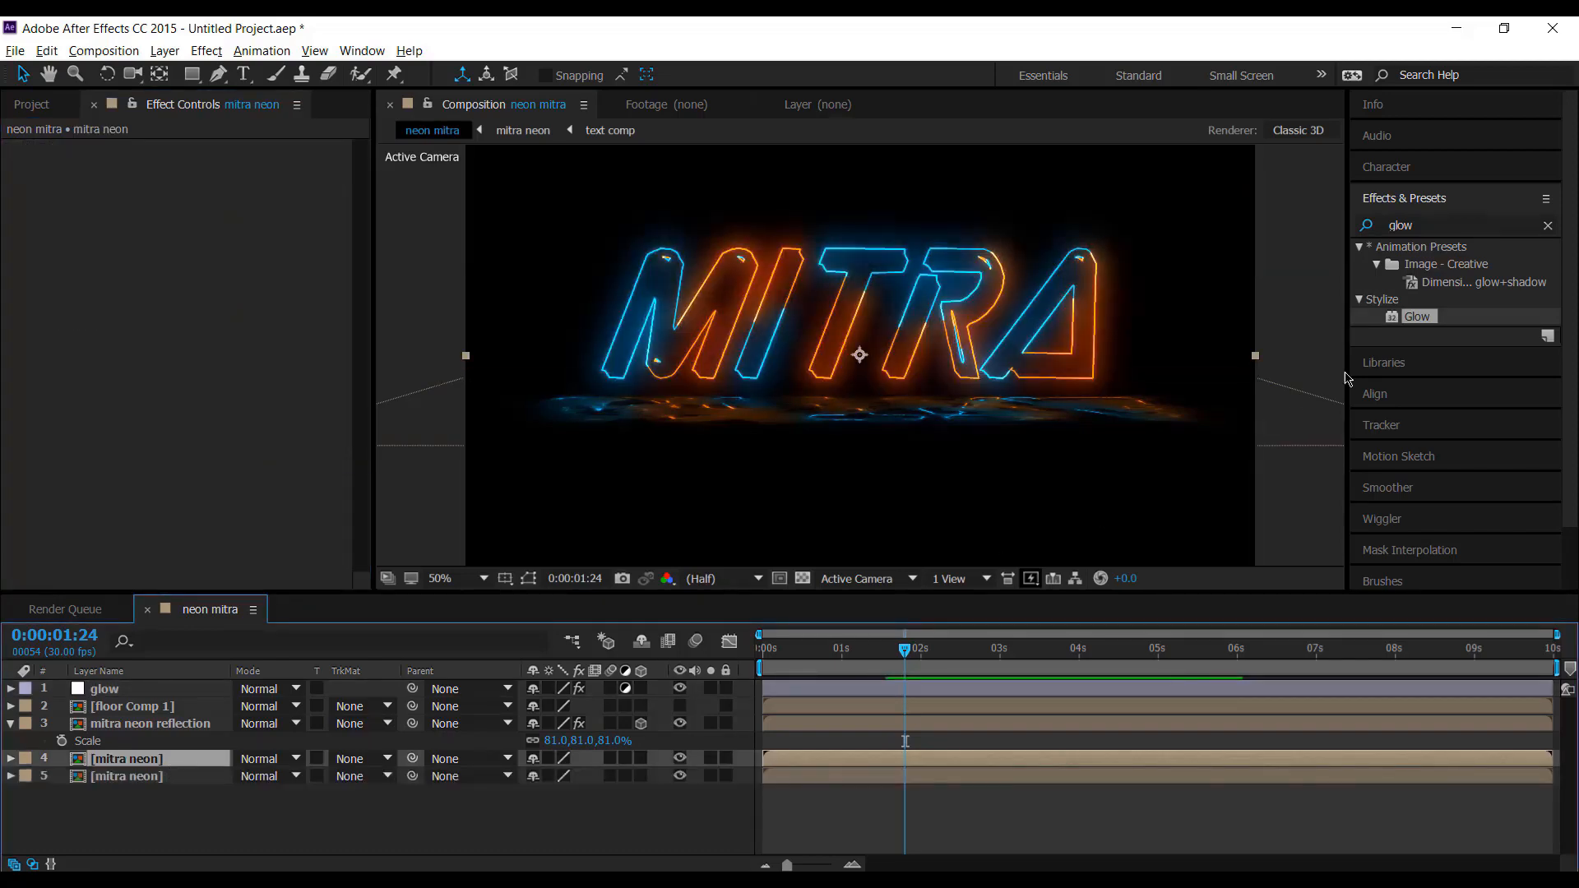
left_click(1548, 225)
type("f")
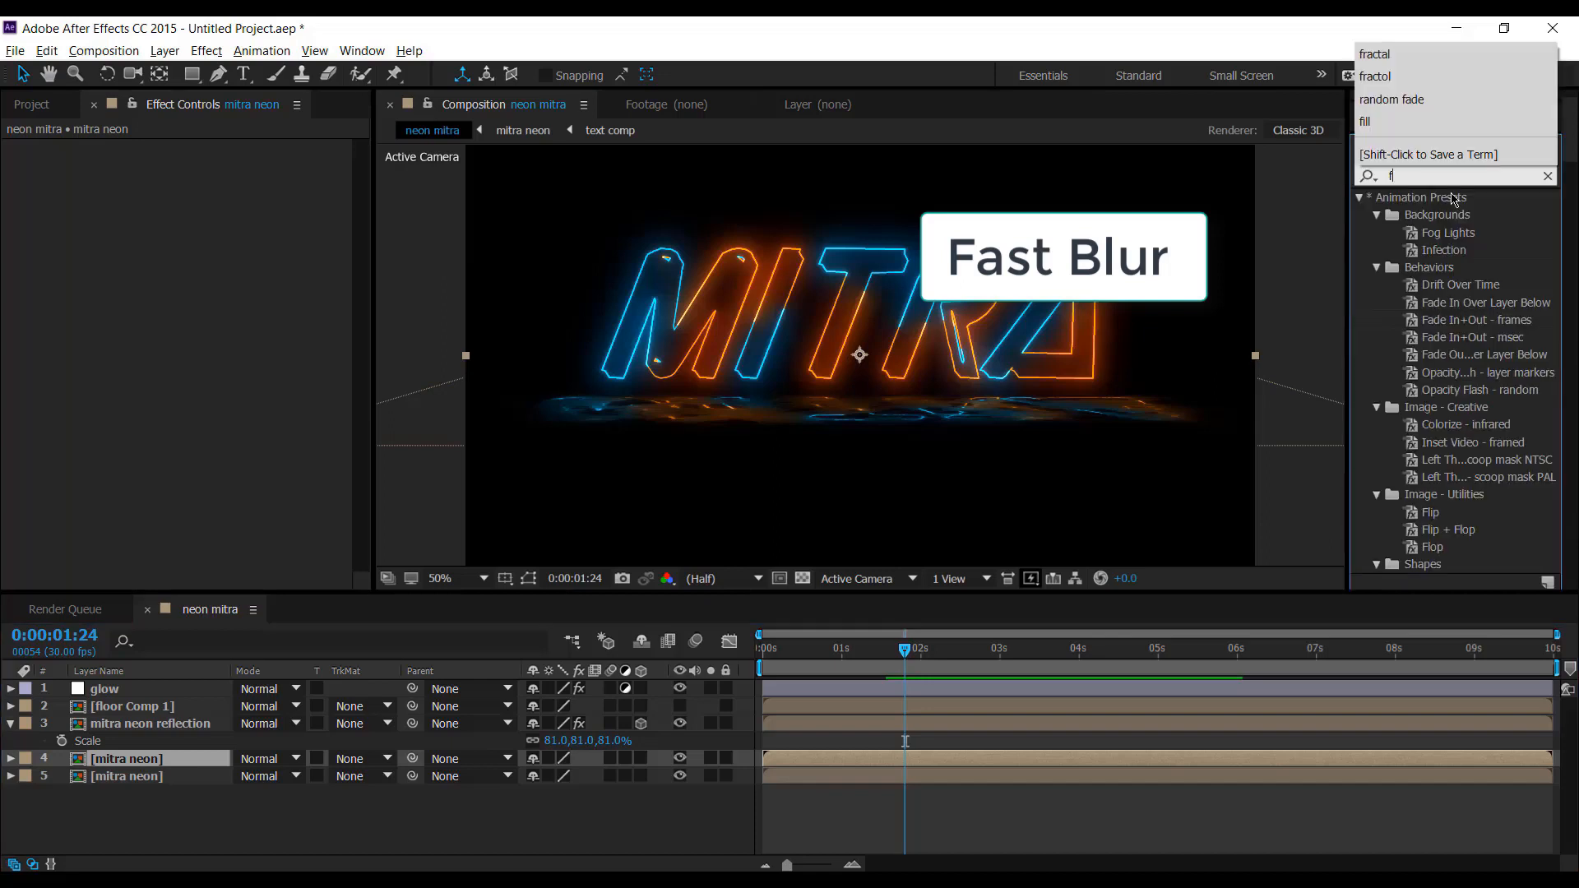
type("ast bl")
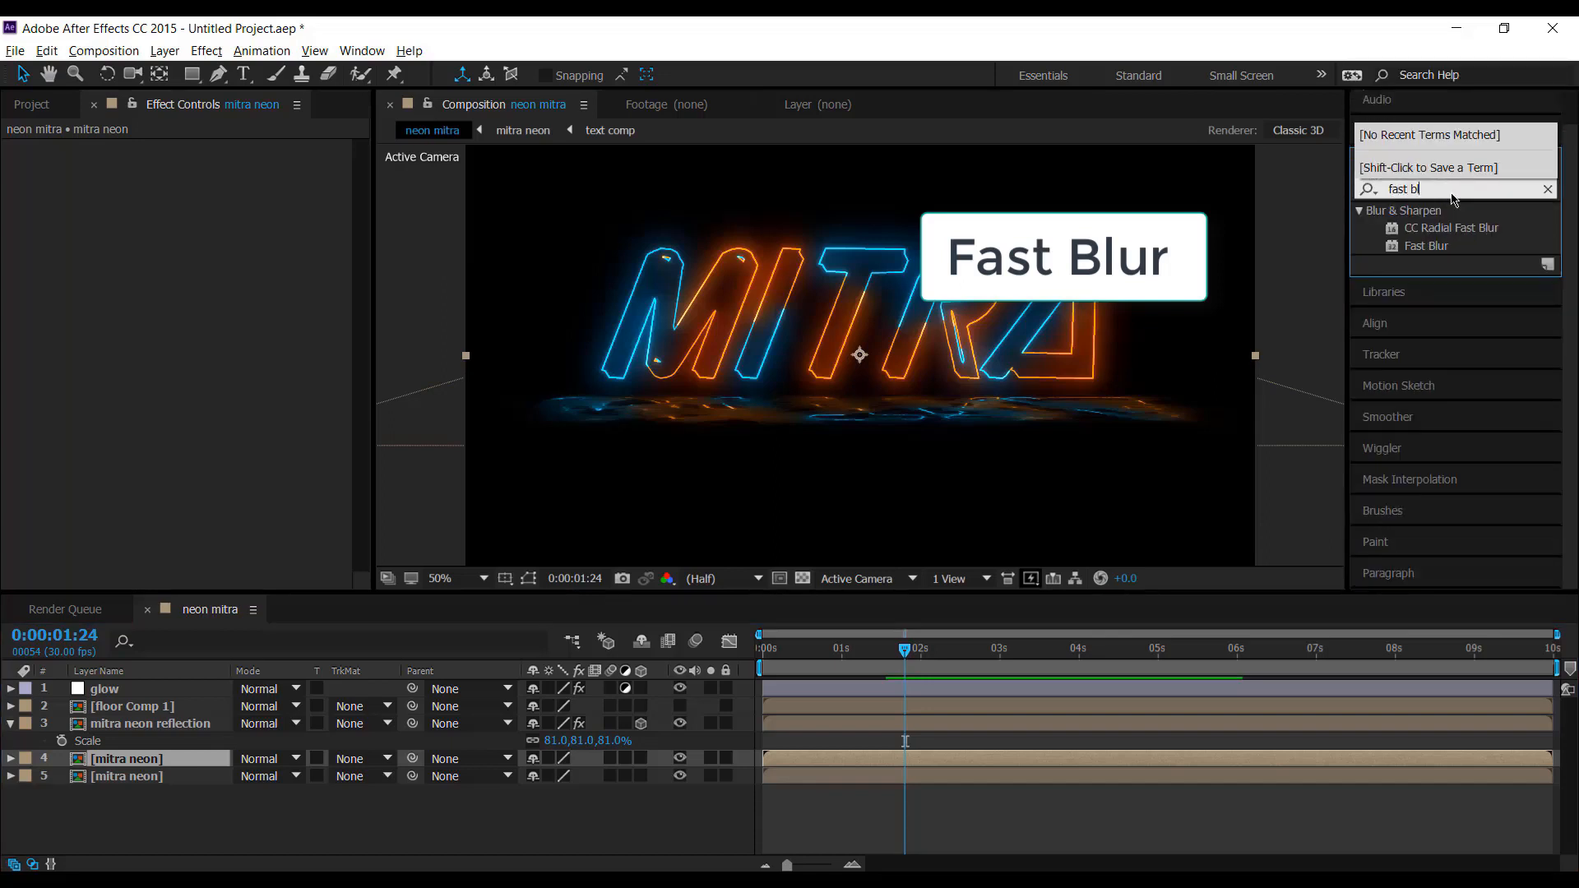
type("u")
double_click(1431, 246)
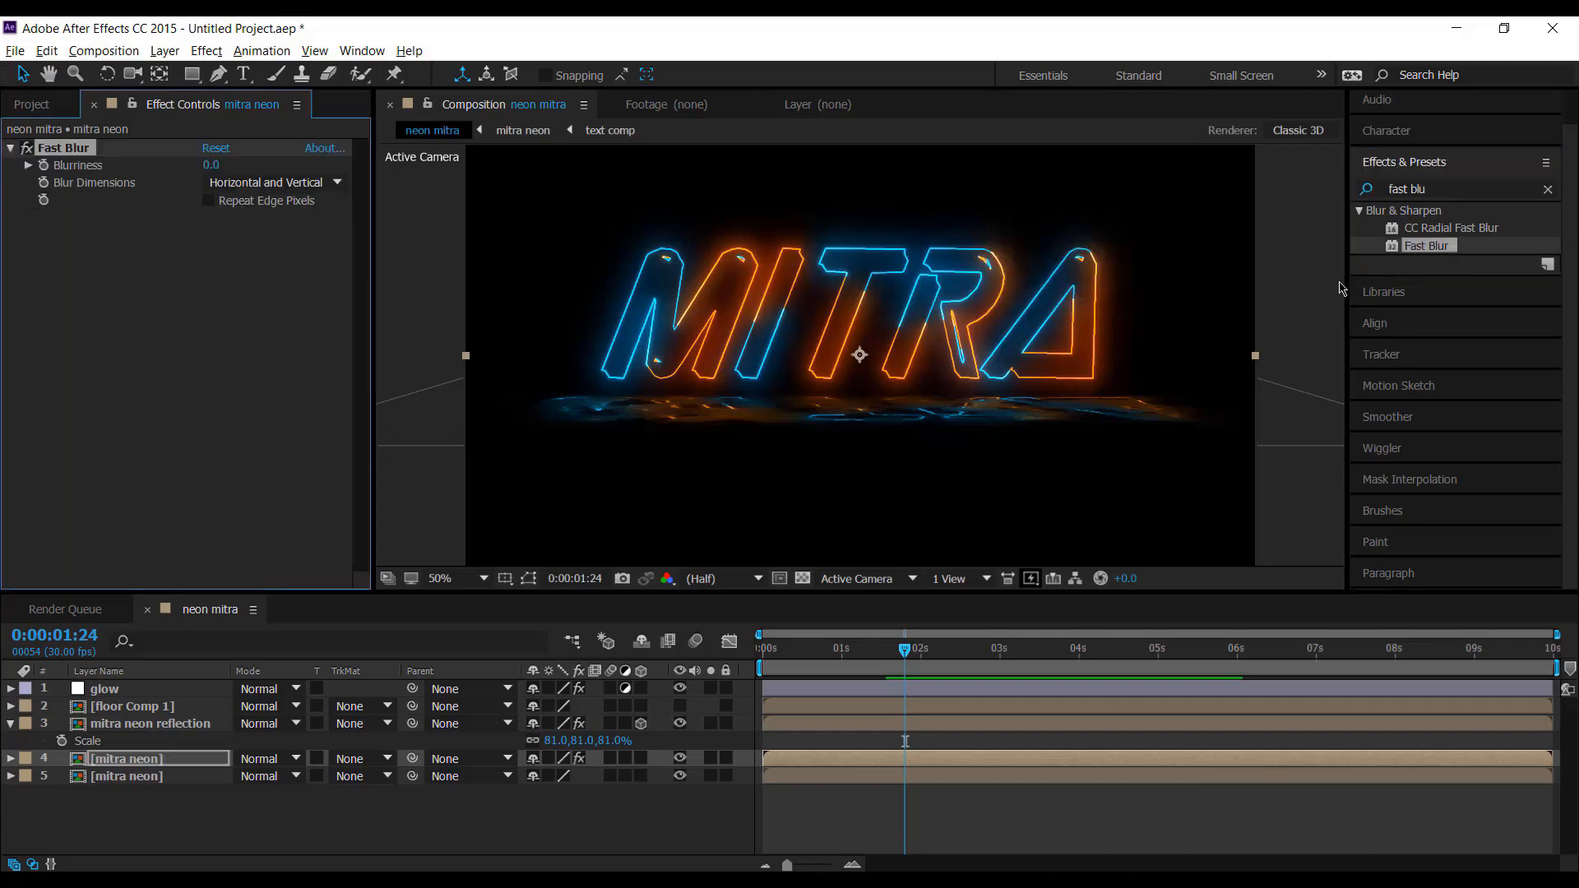
left_click(210, 166)
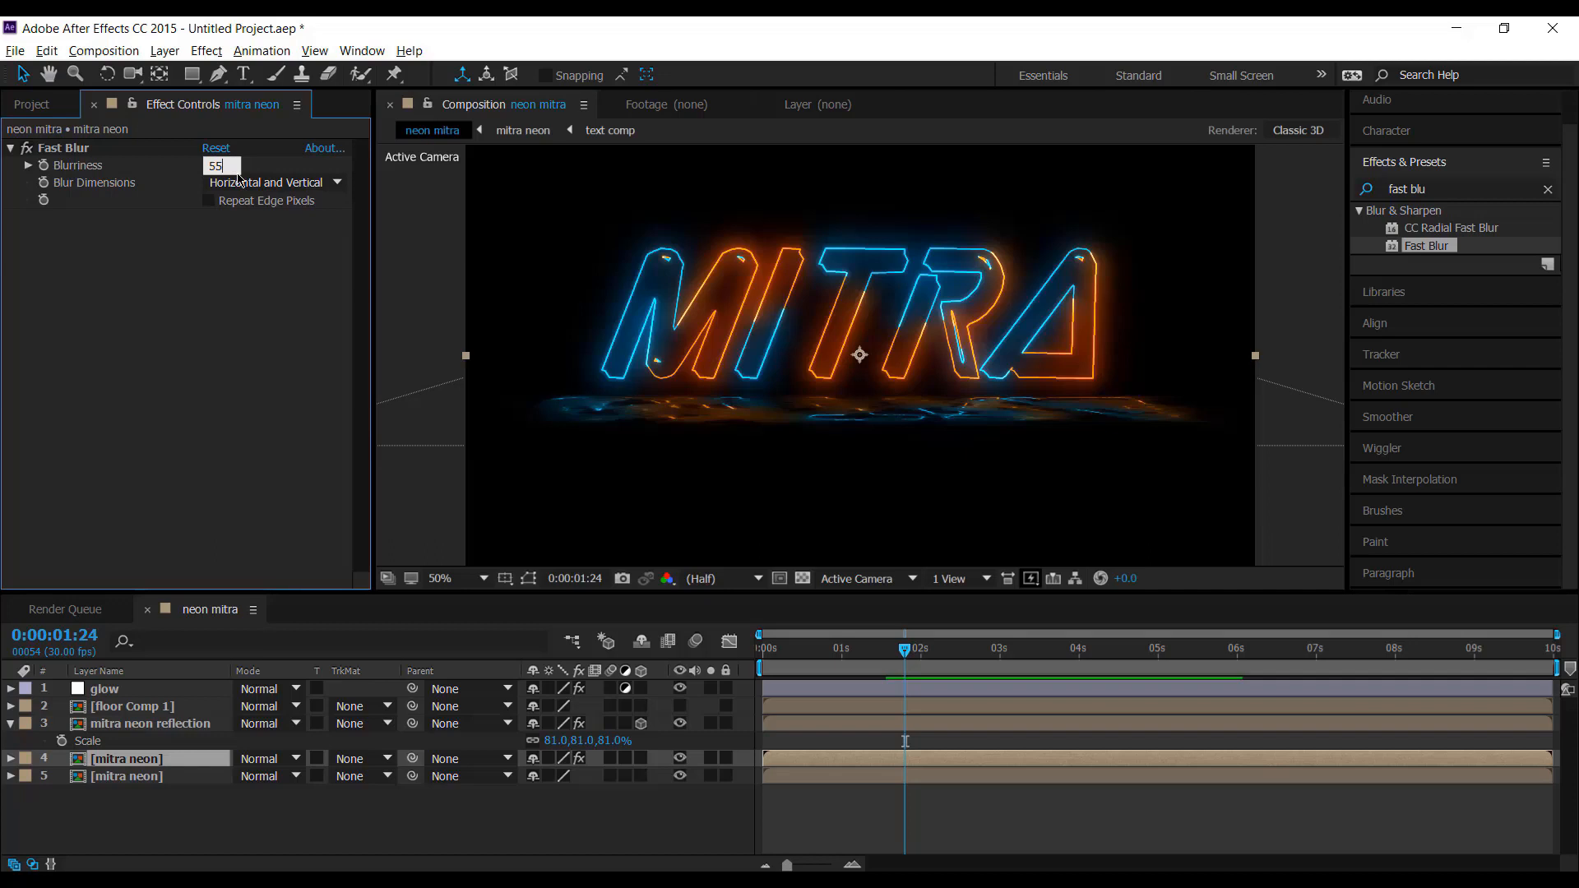
key("Return")
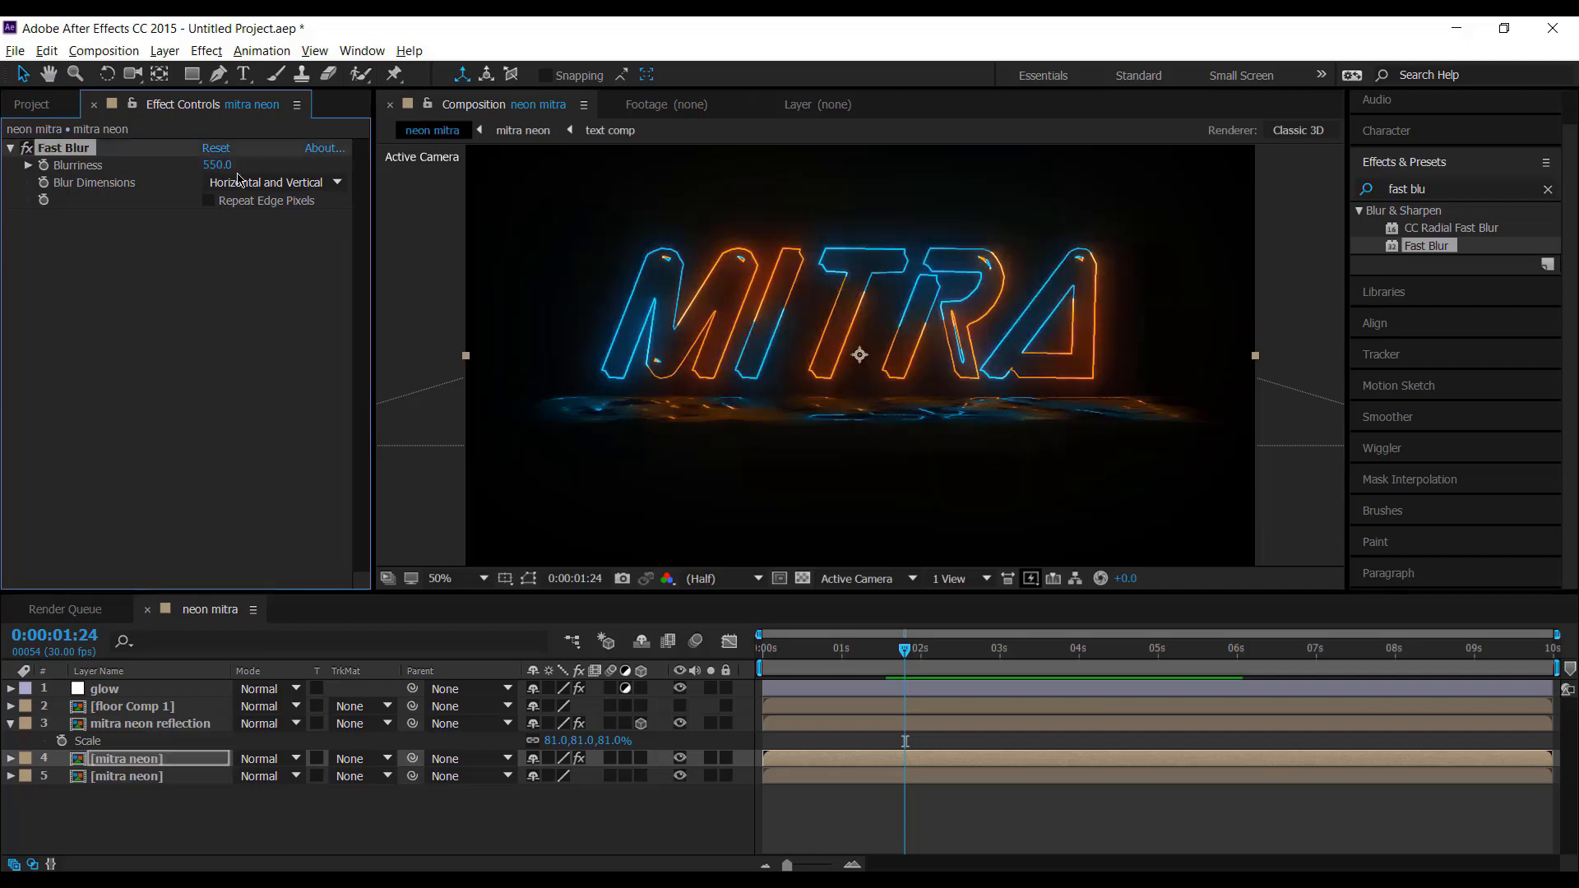
Step: Duplicate the blurred mitra neon layer twice and set the blending mode of all three blurred layers to Screen
left_click(171, 759)
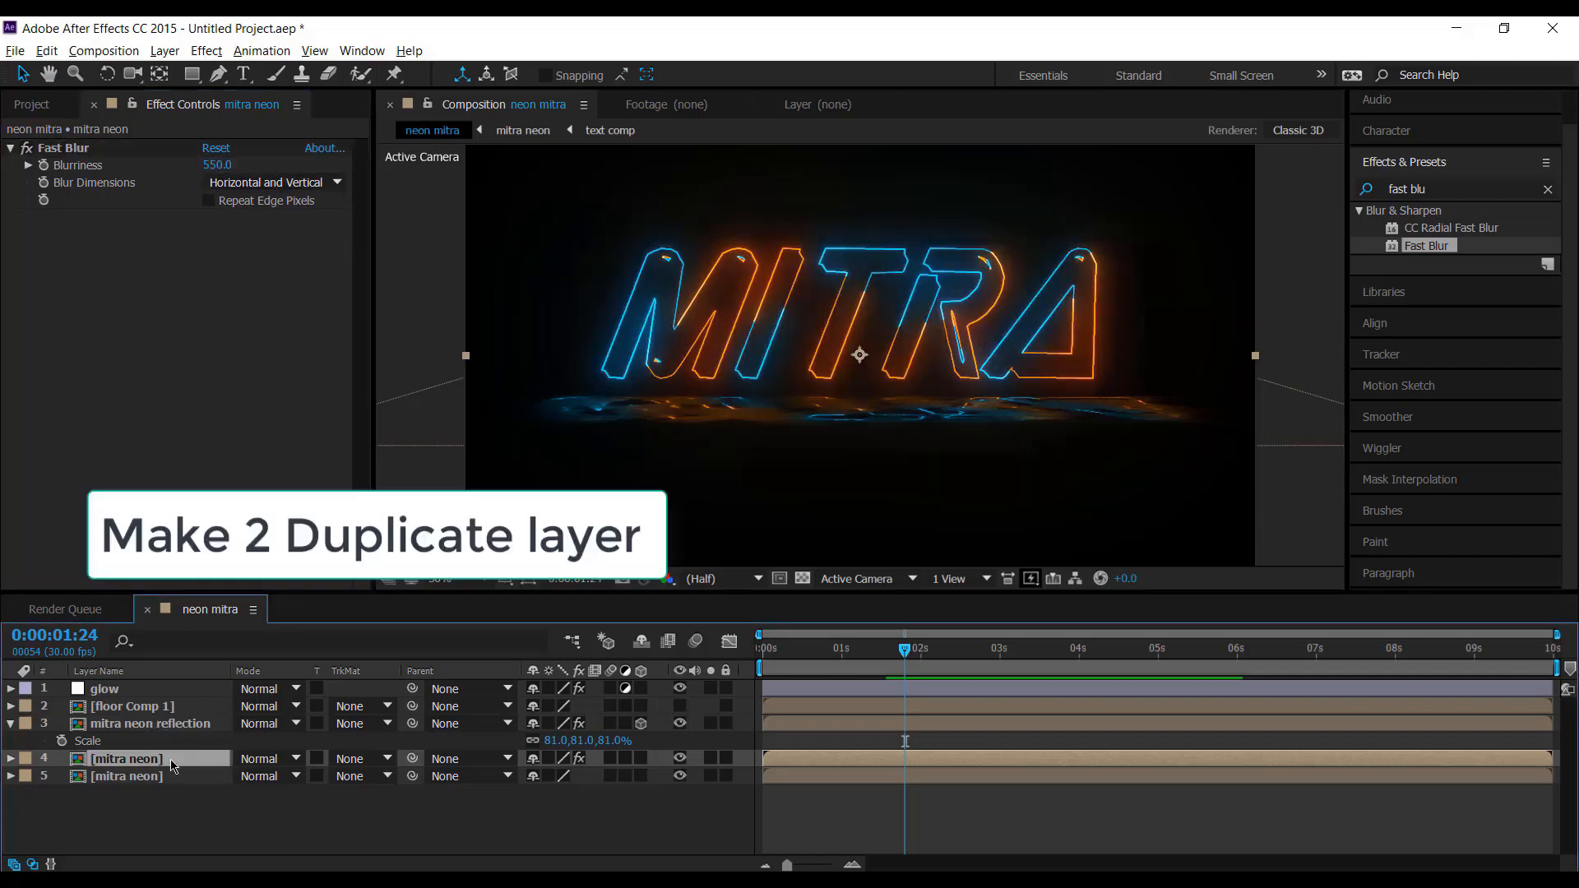
key("ctrl+d")
key("ctrl+d")
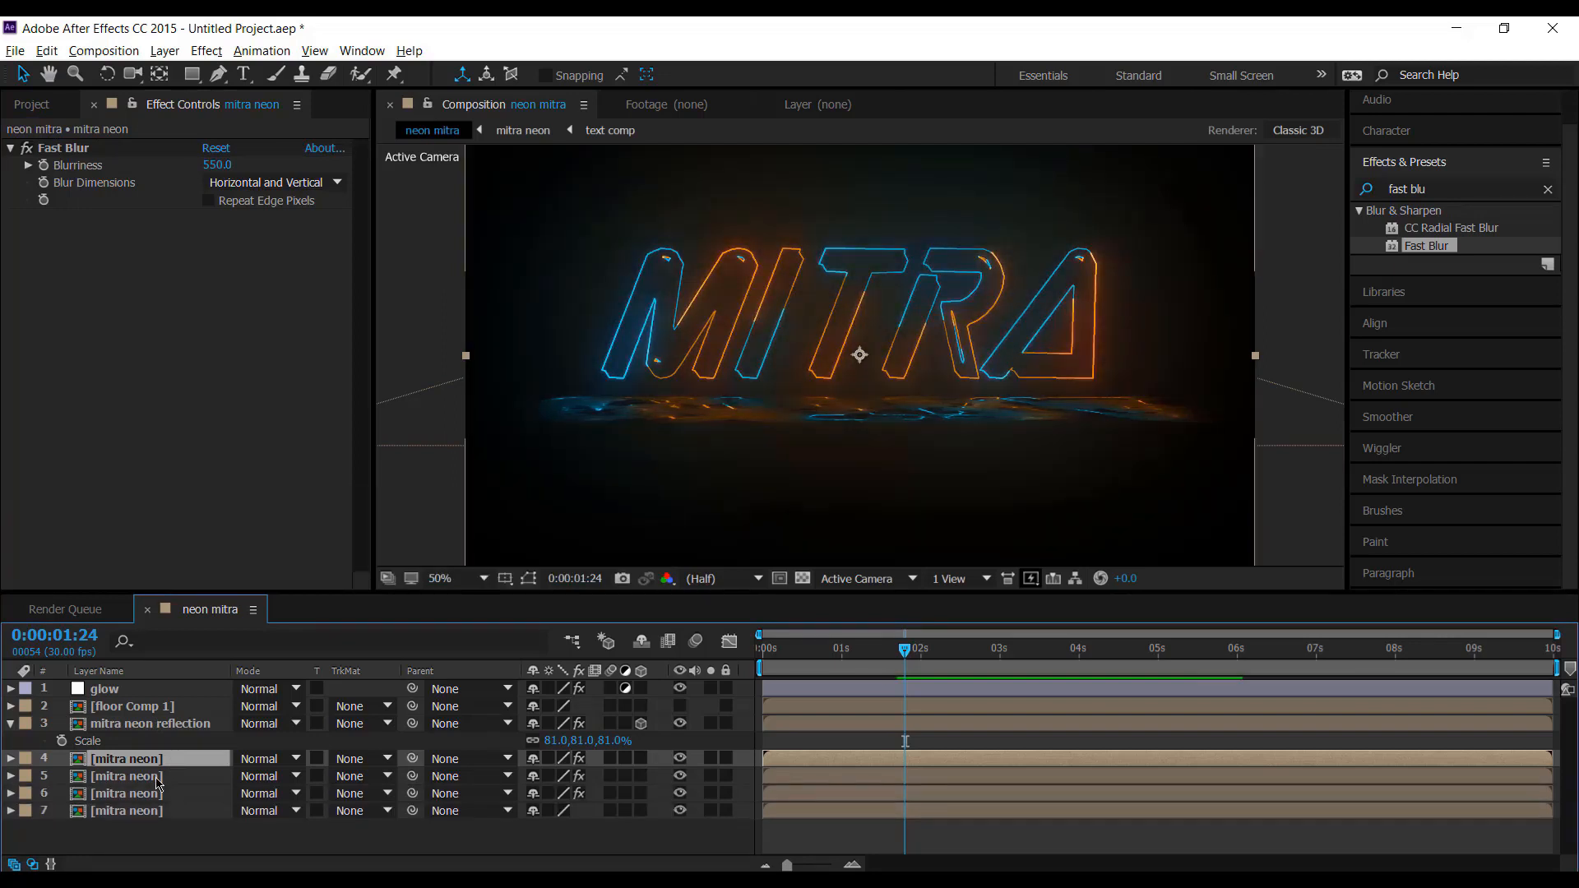
left_click(161, 778, "shift")
left_click(162, 796, "shift")
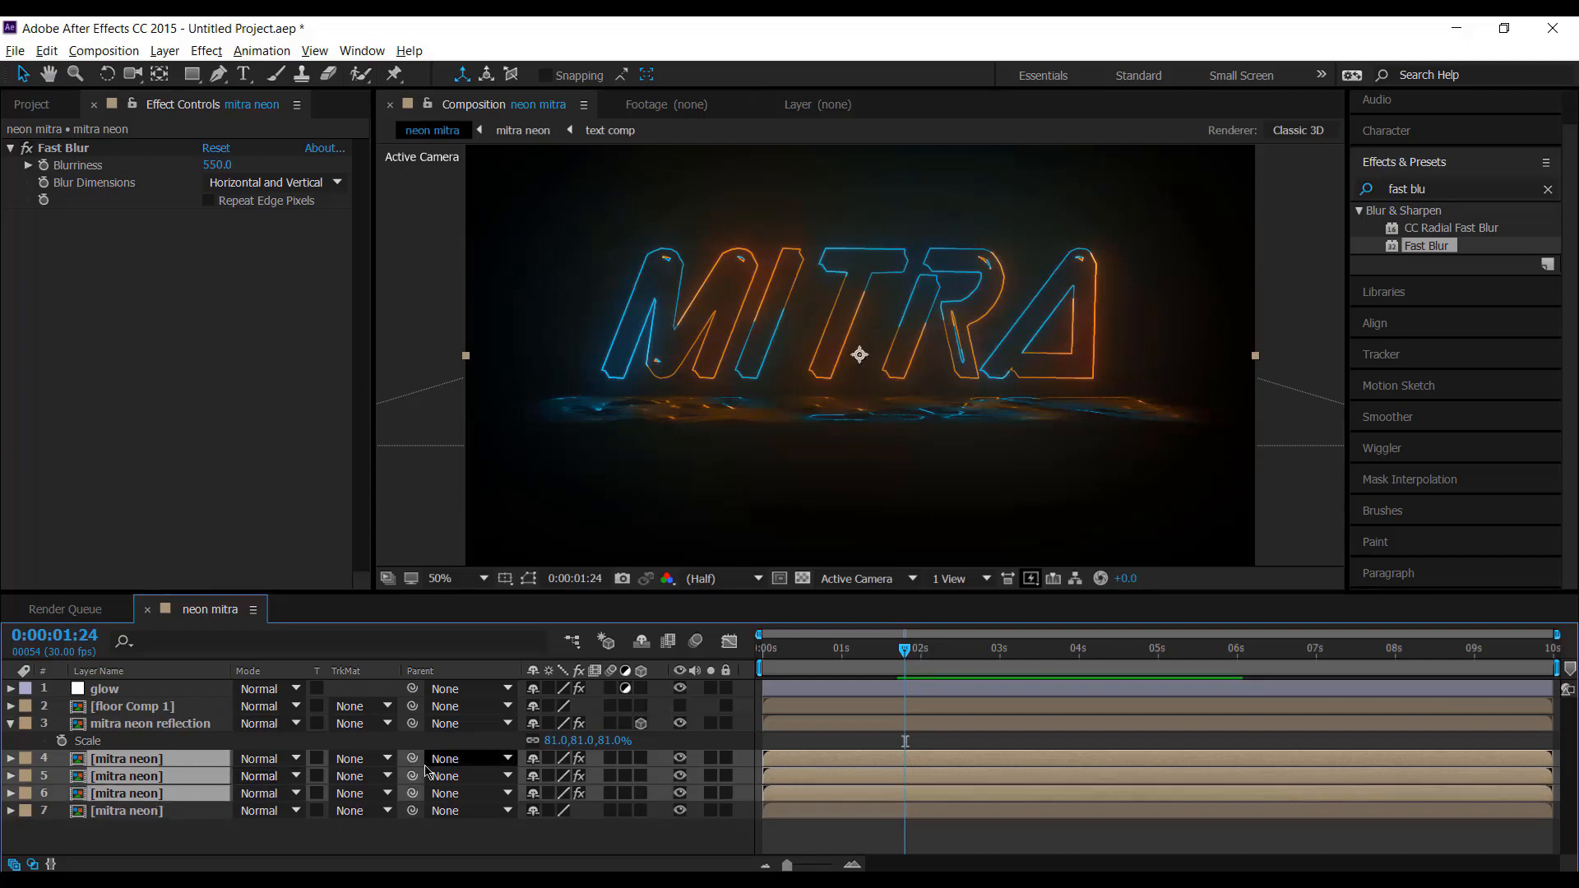
left_click(292, 772)
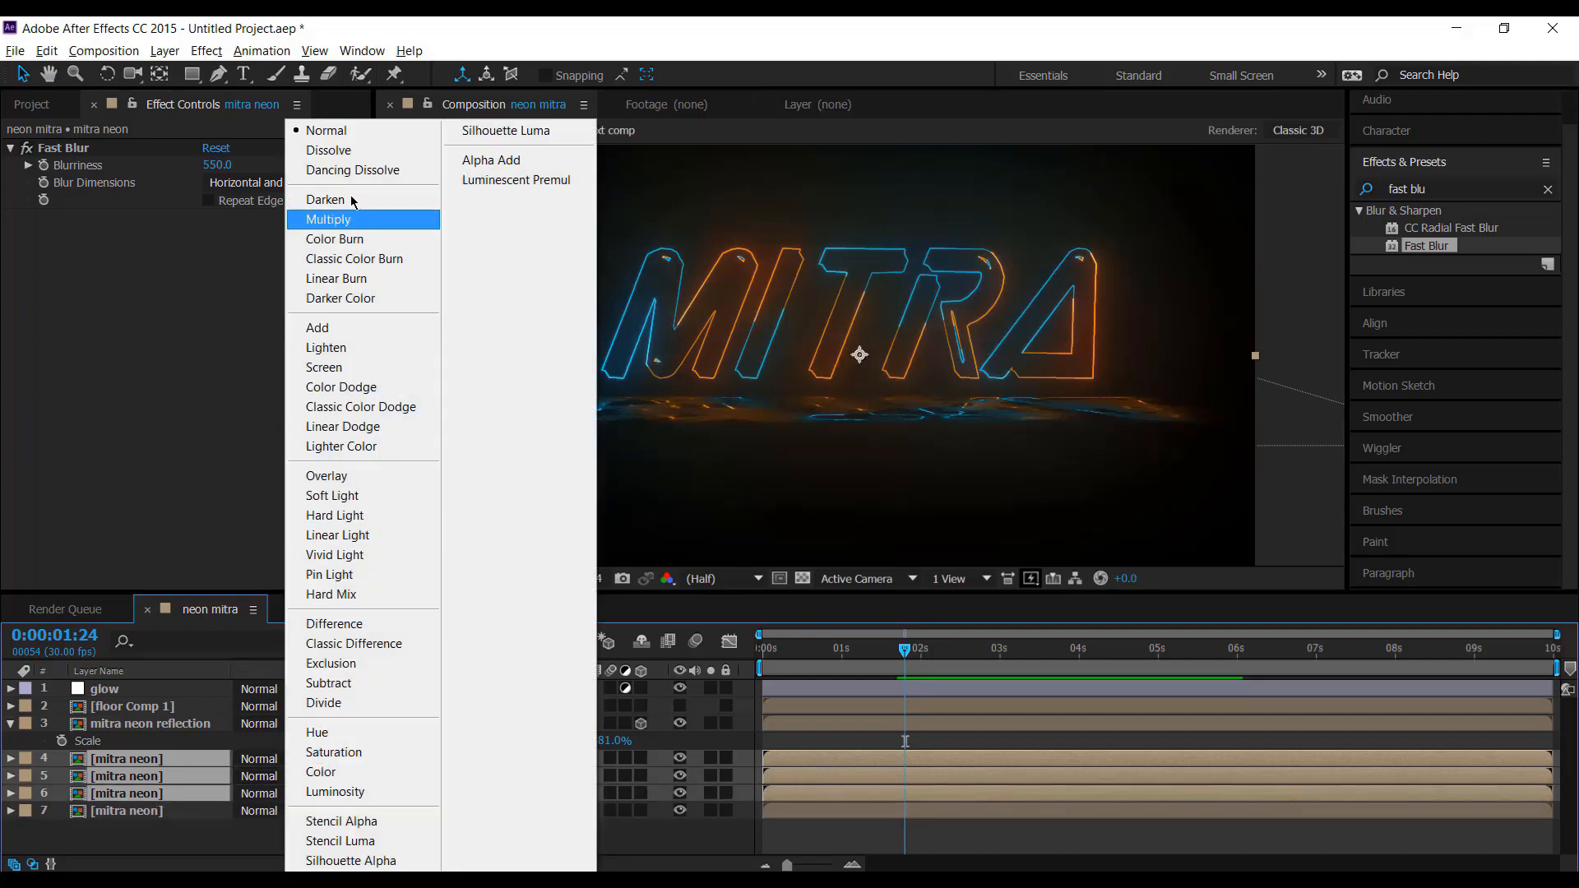
left_click(337, 367)
Step: Add another adjustment layer above the glow layer and rename it "cc"
right_click(190, 834)
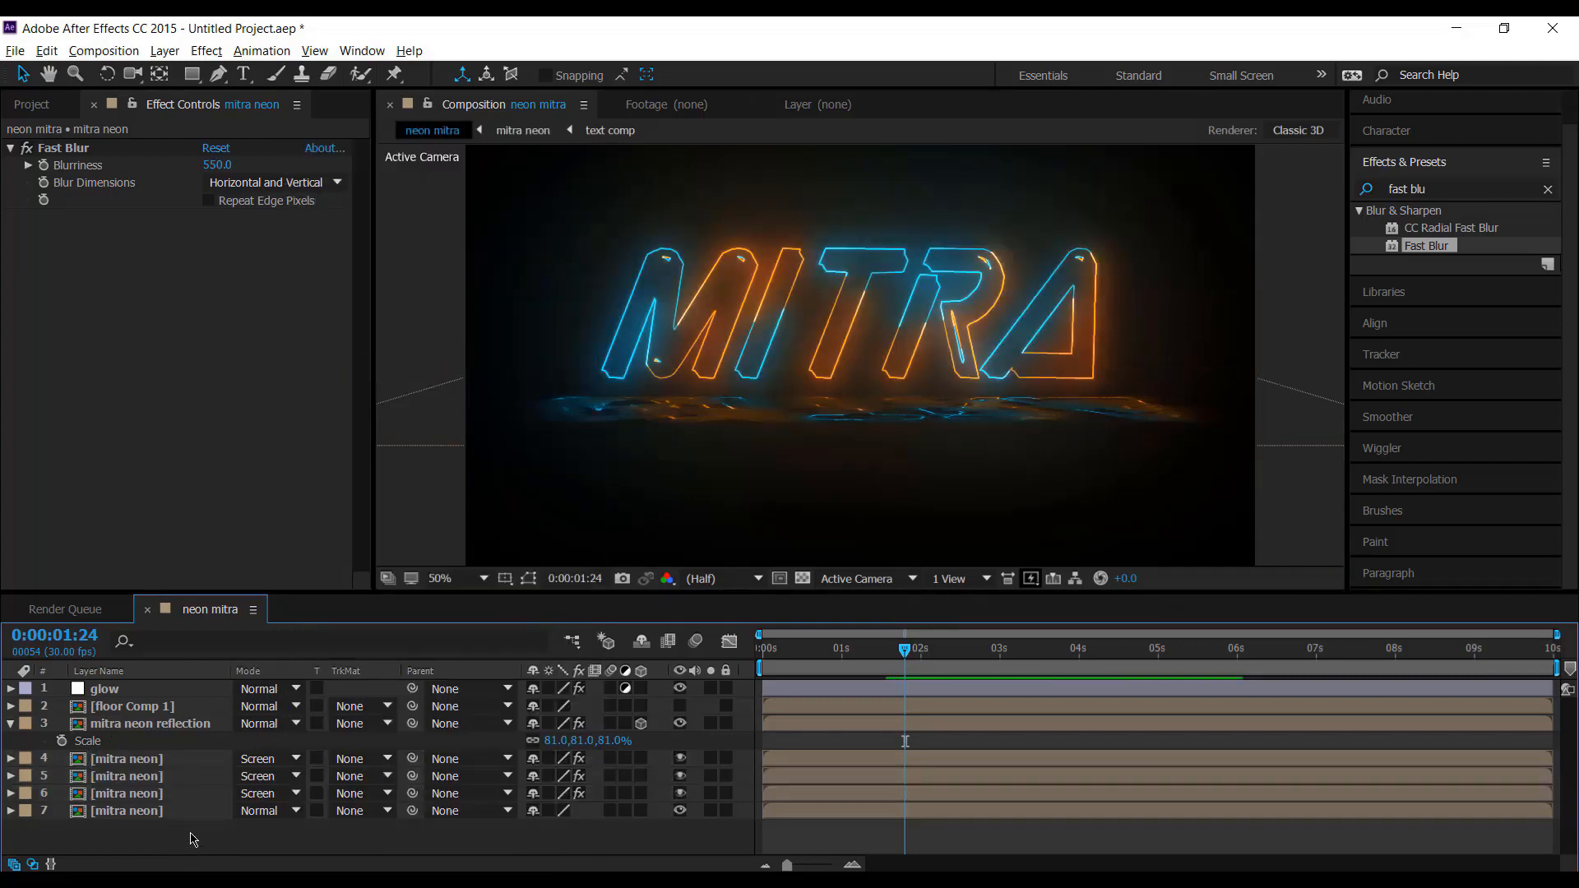
mouse_move(411, 664)
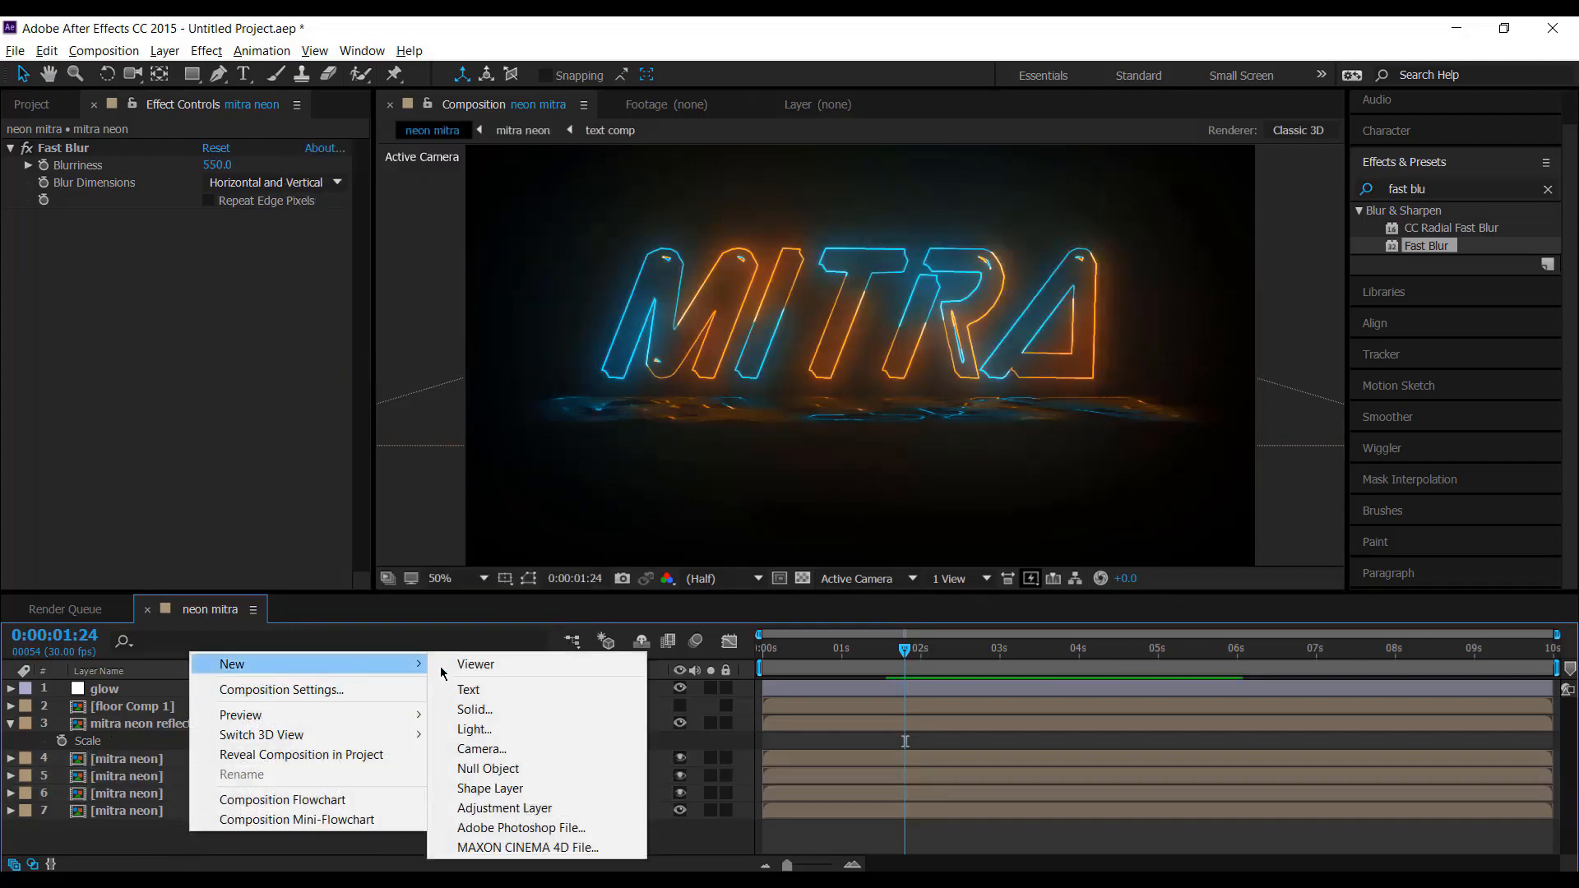
left_click(526, 808)
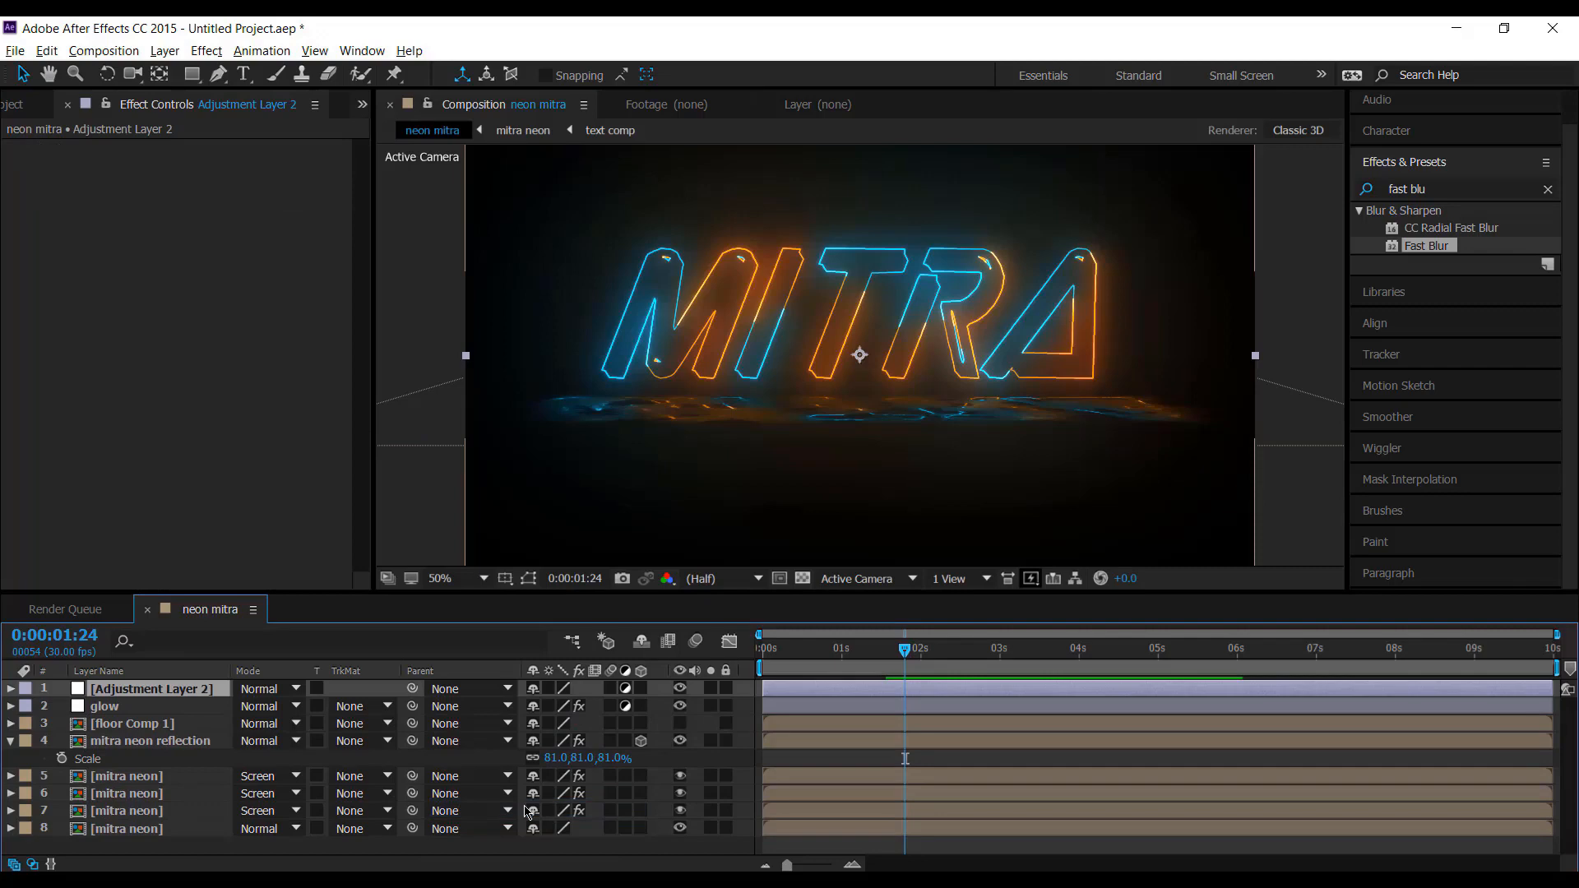
right_click(185, 697)
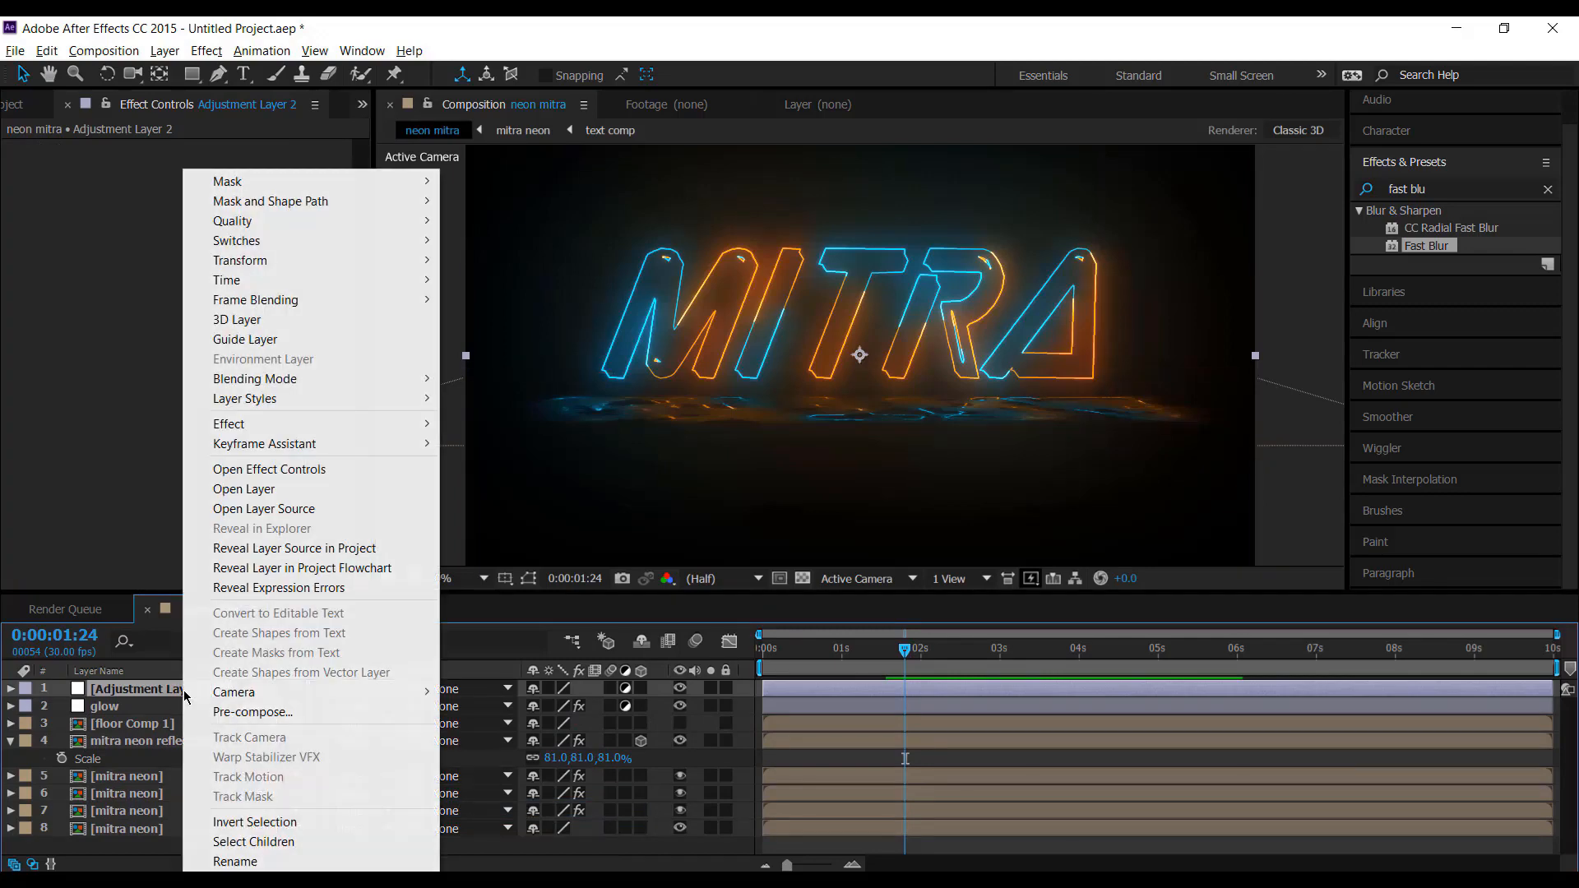
left_click(236, 862)
type("cc")
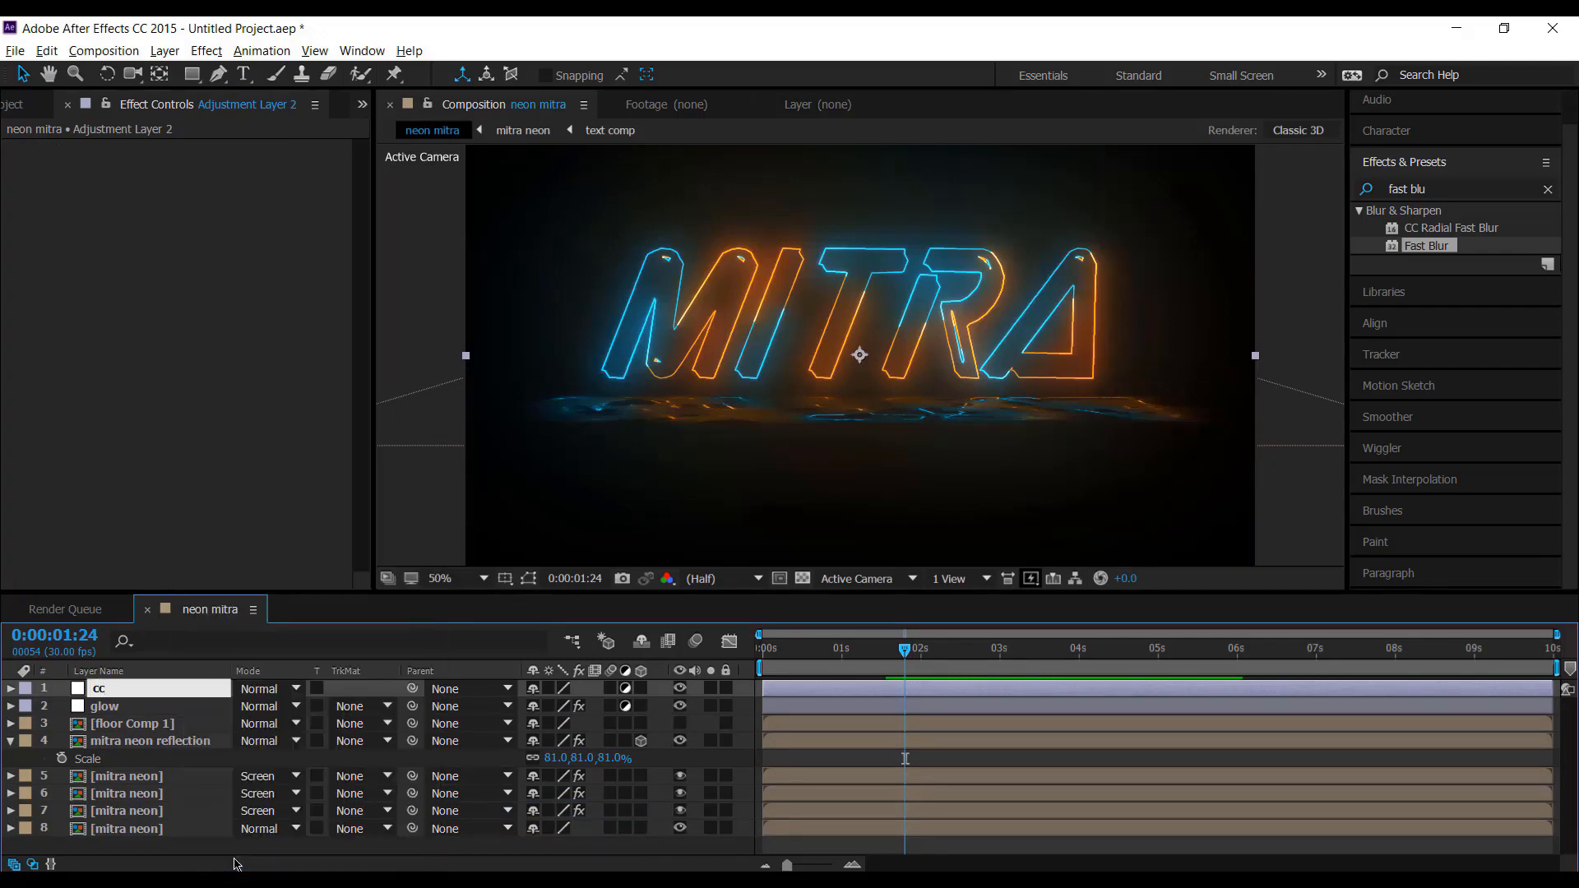
key("Return")
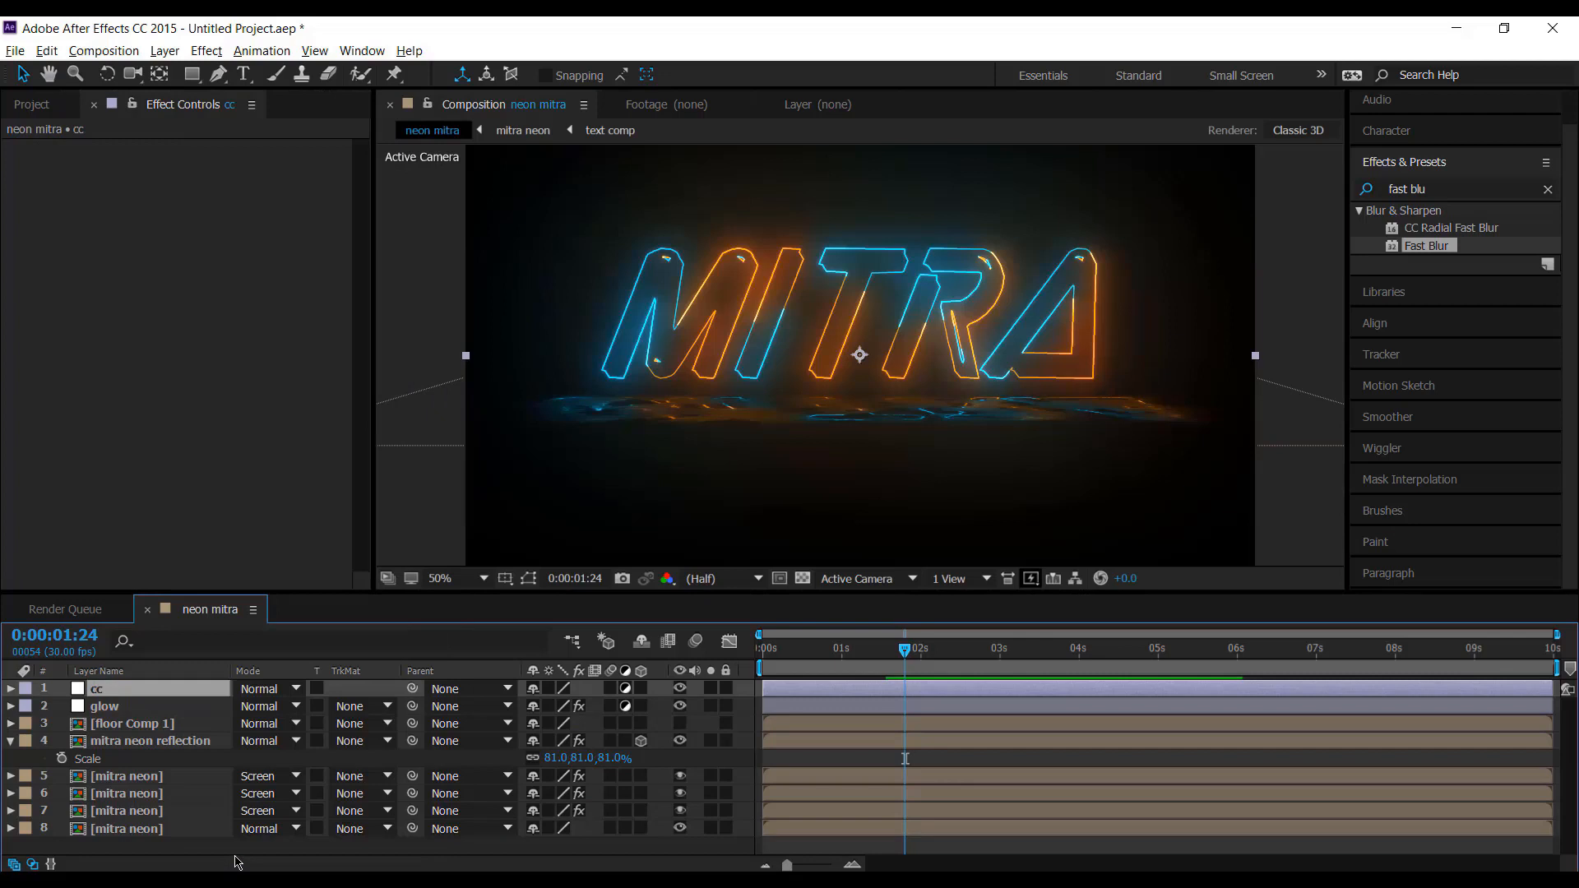
Step: Apply Curves to the cc layer and shape the RGB curve into a gentle S, with raised midtones and slightly lowered shadows
left_click(1548, 190)
type("curve")
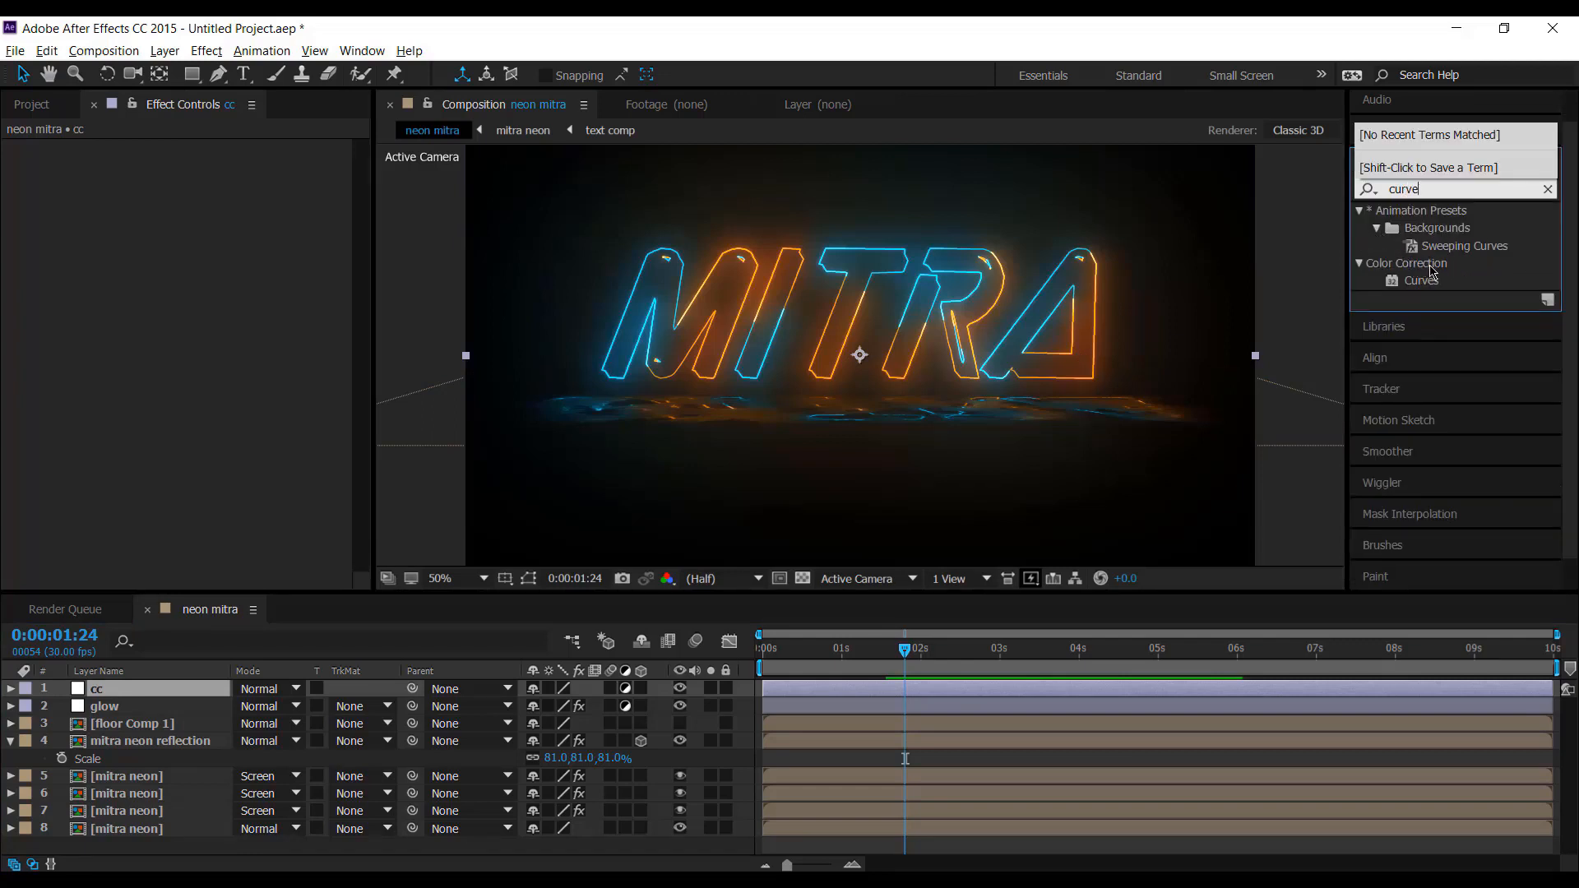
left_click_drag(1431, 275, 1071, 313)
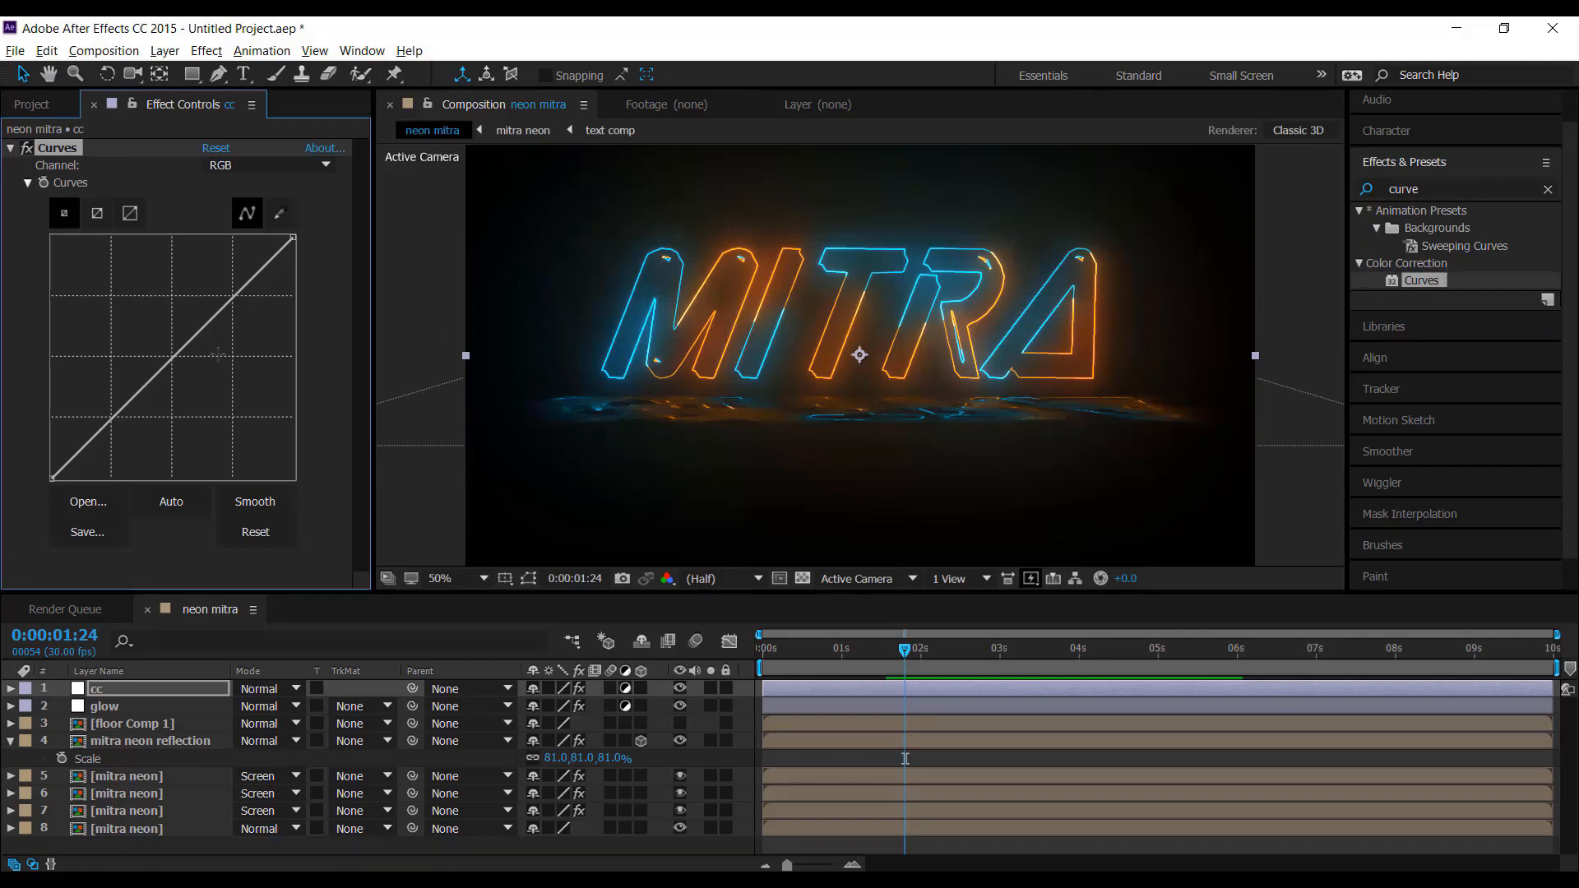
left_click_drag(191, 340, 175, 330)
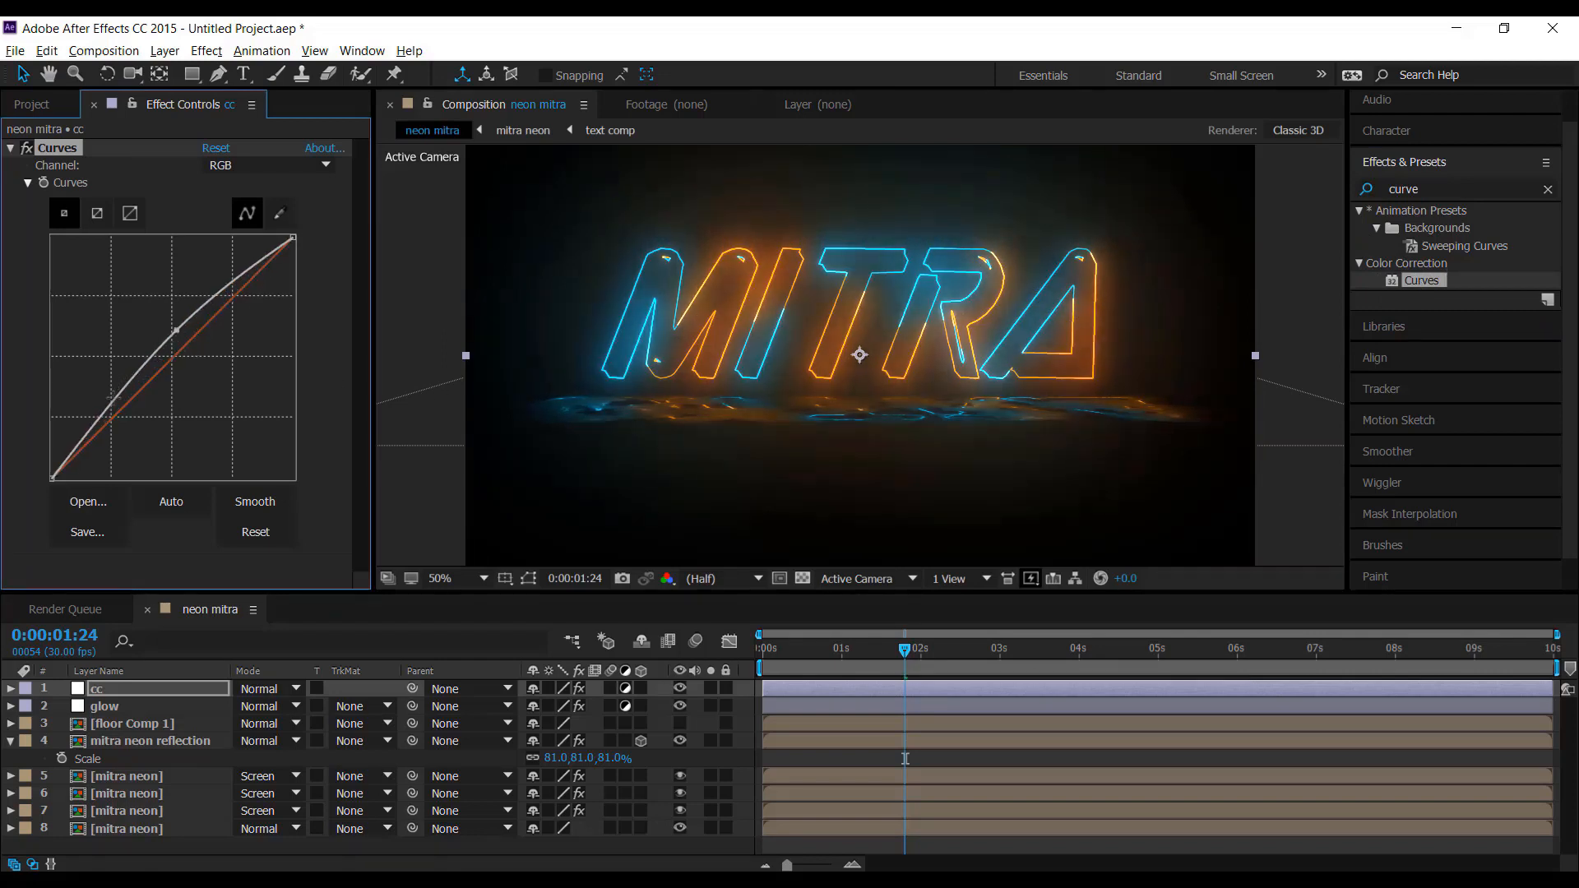
left_click_drag(129, 421, 132, 420)
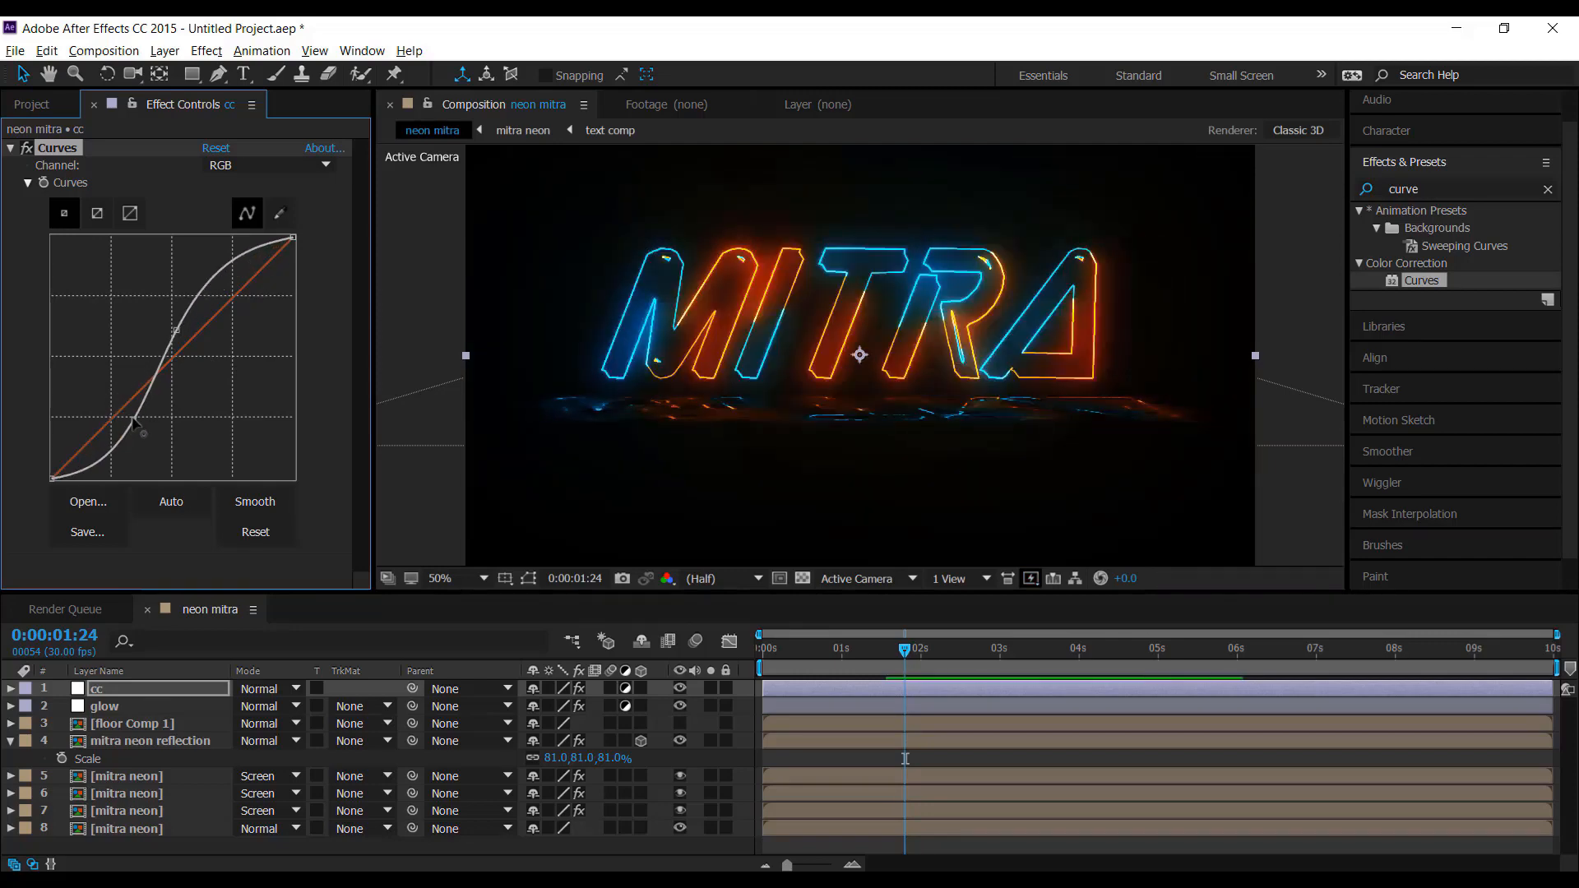
left_click_drag(132, 419, 121, 412)
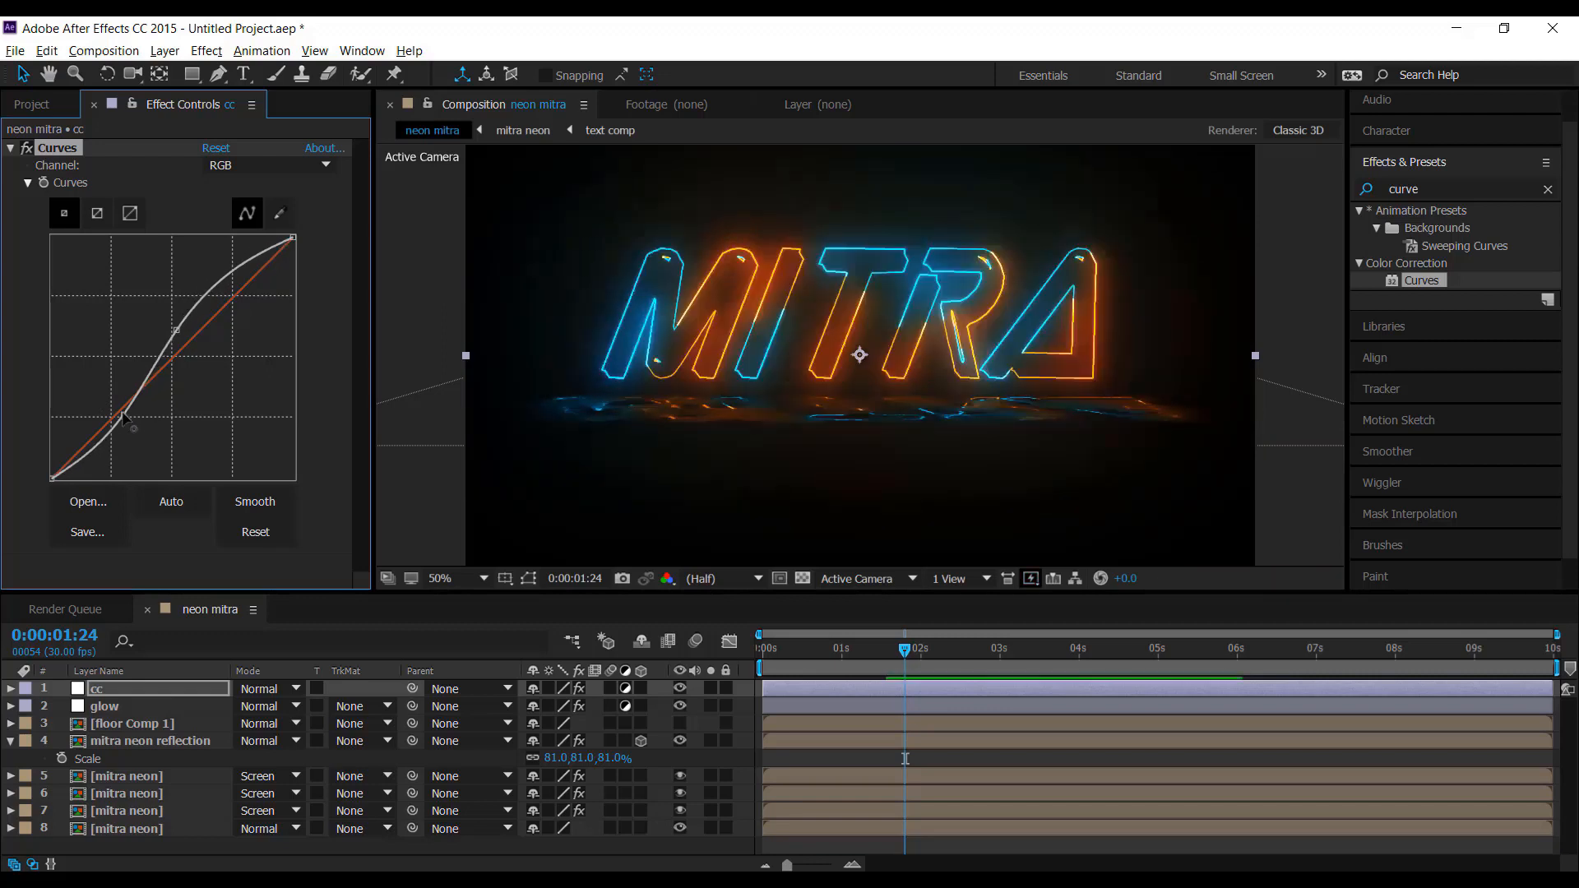
Step: Inside the mitra neon composition, add the expression wiggle(50,25) to the Opacity of the text comp gold layer
double_click(168, 798)
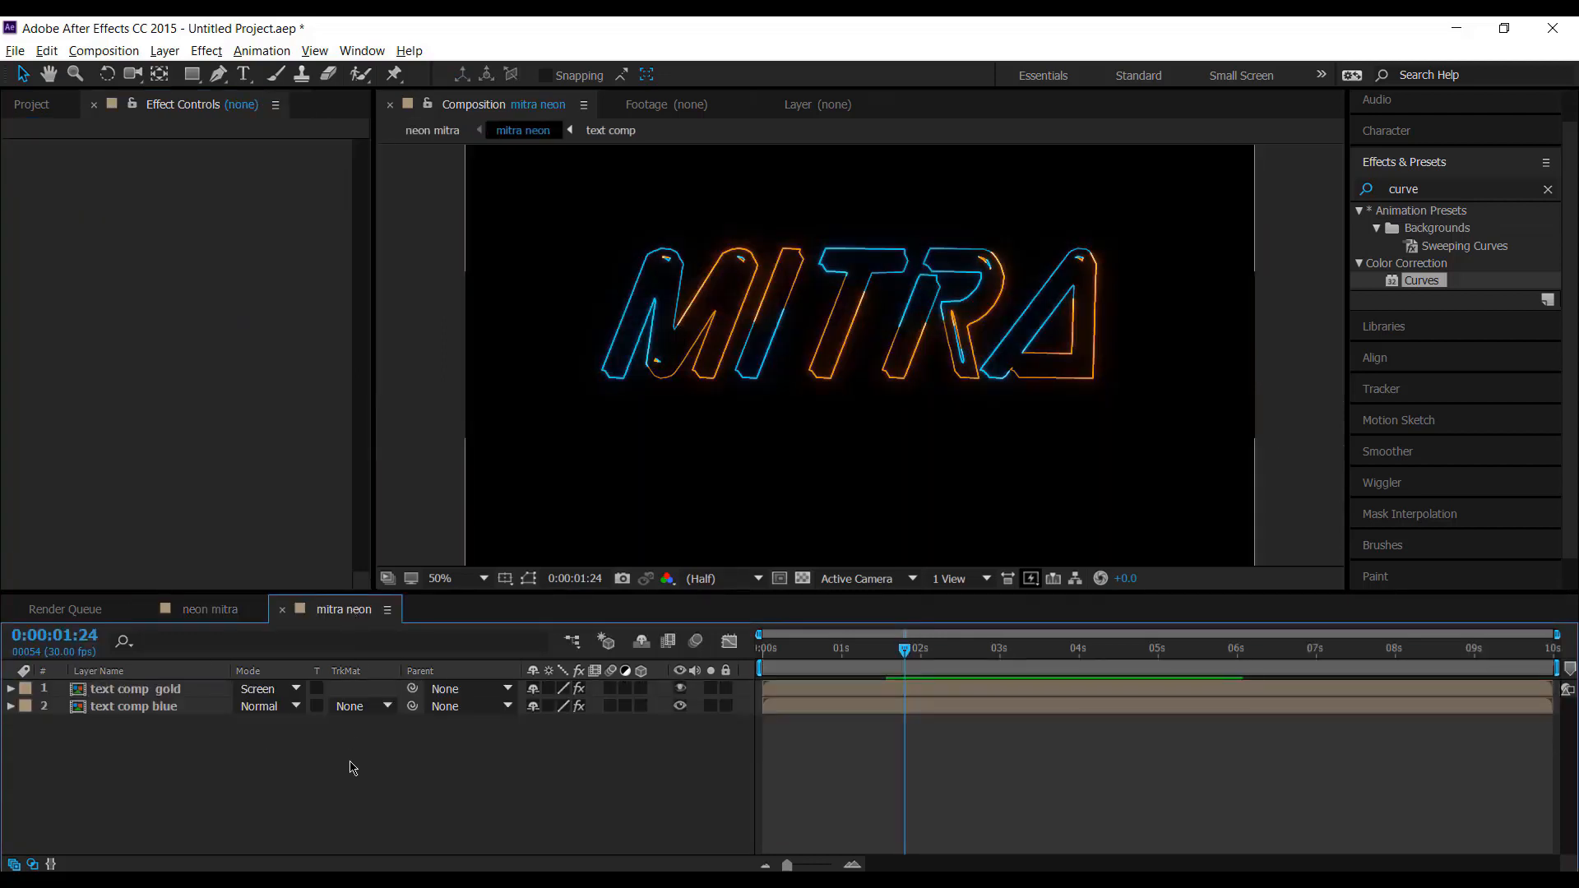
left_click(180, 689)
key("u")
key("ctrl+p")
key("t")
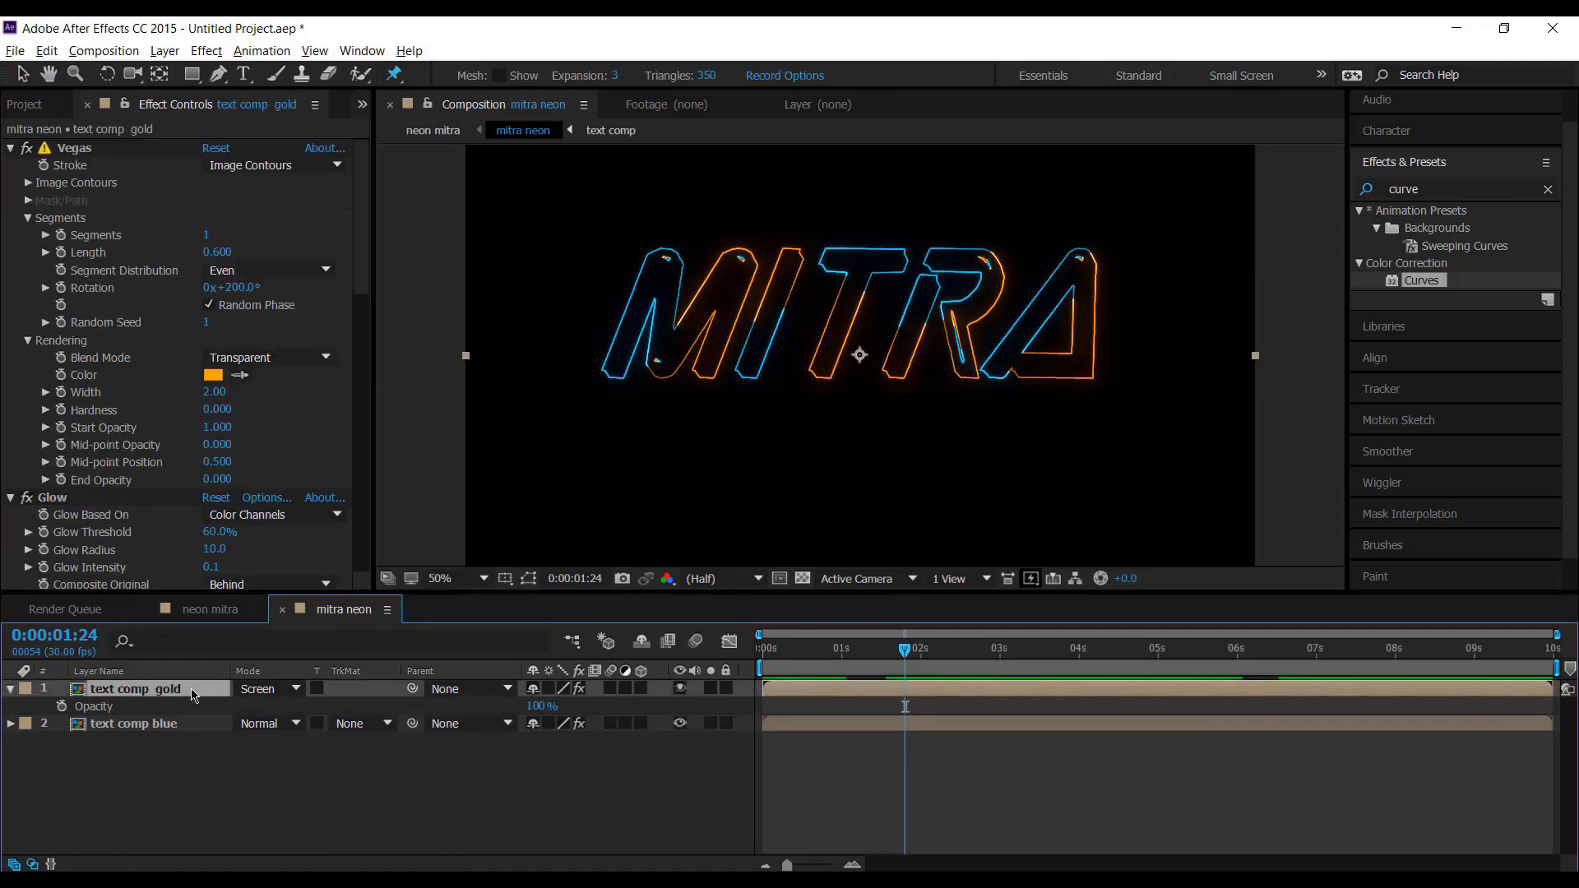
left_click(95, 709, "alt")
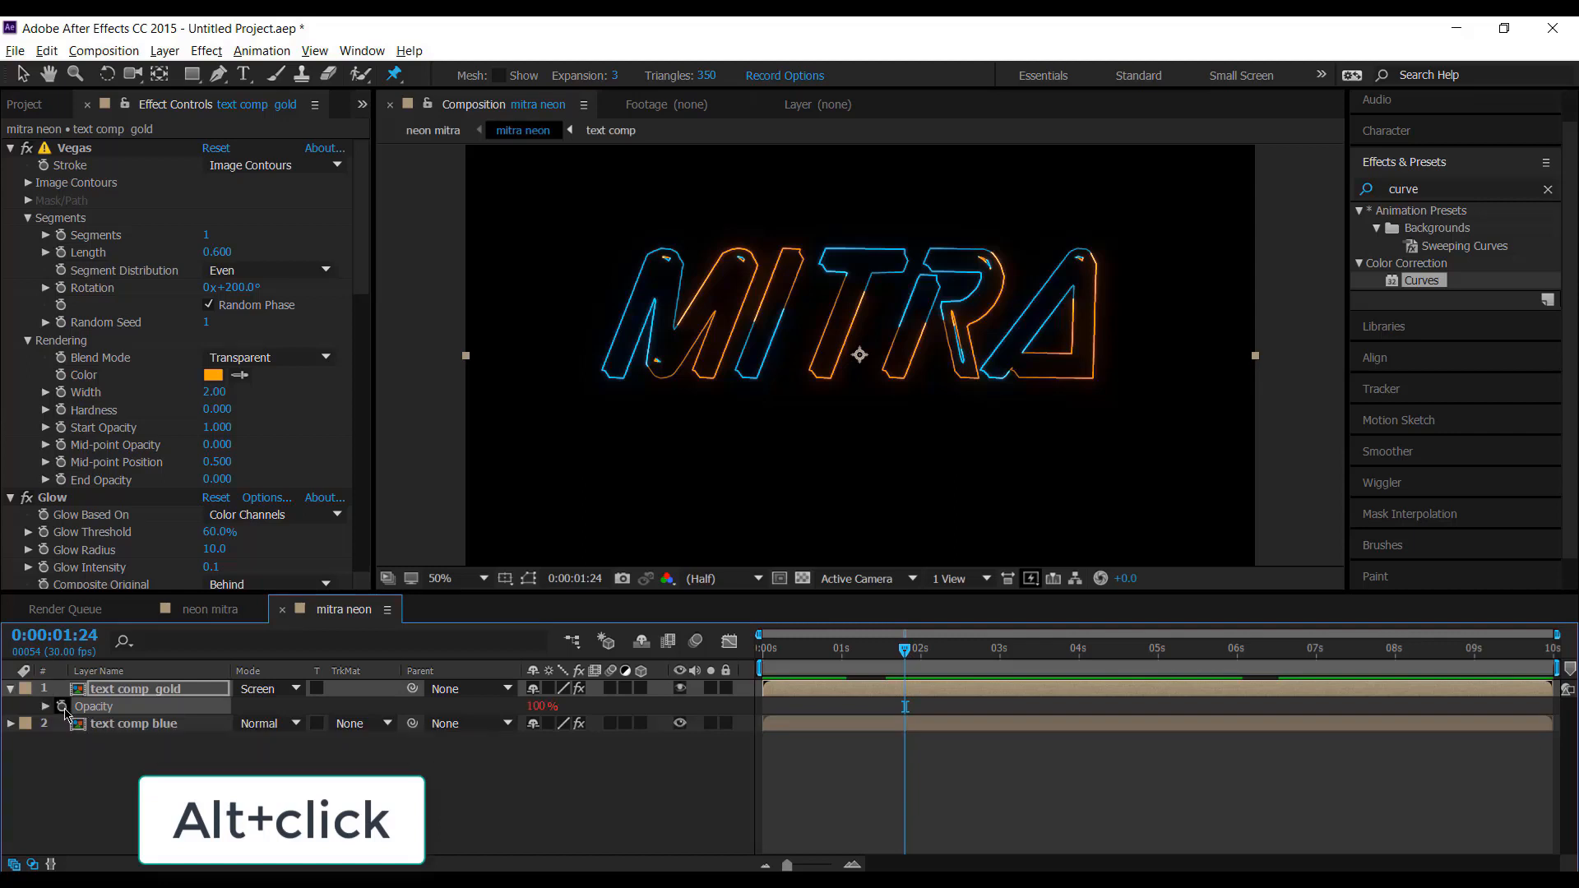
left_click(63, 708, "alt")
type("wi")
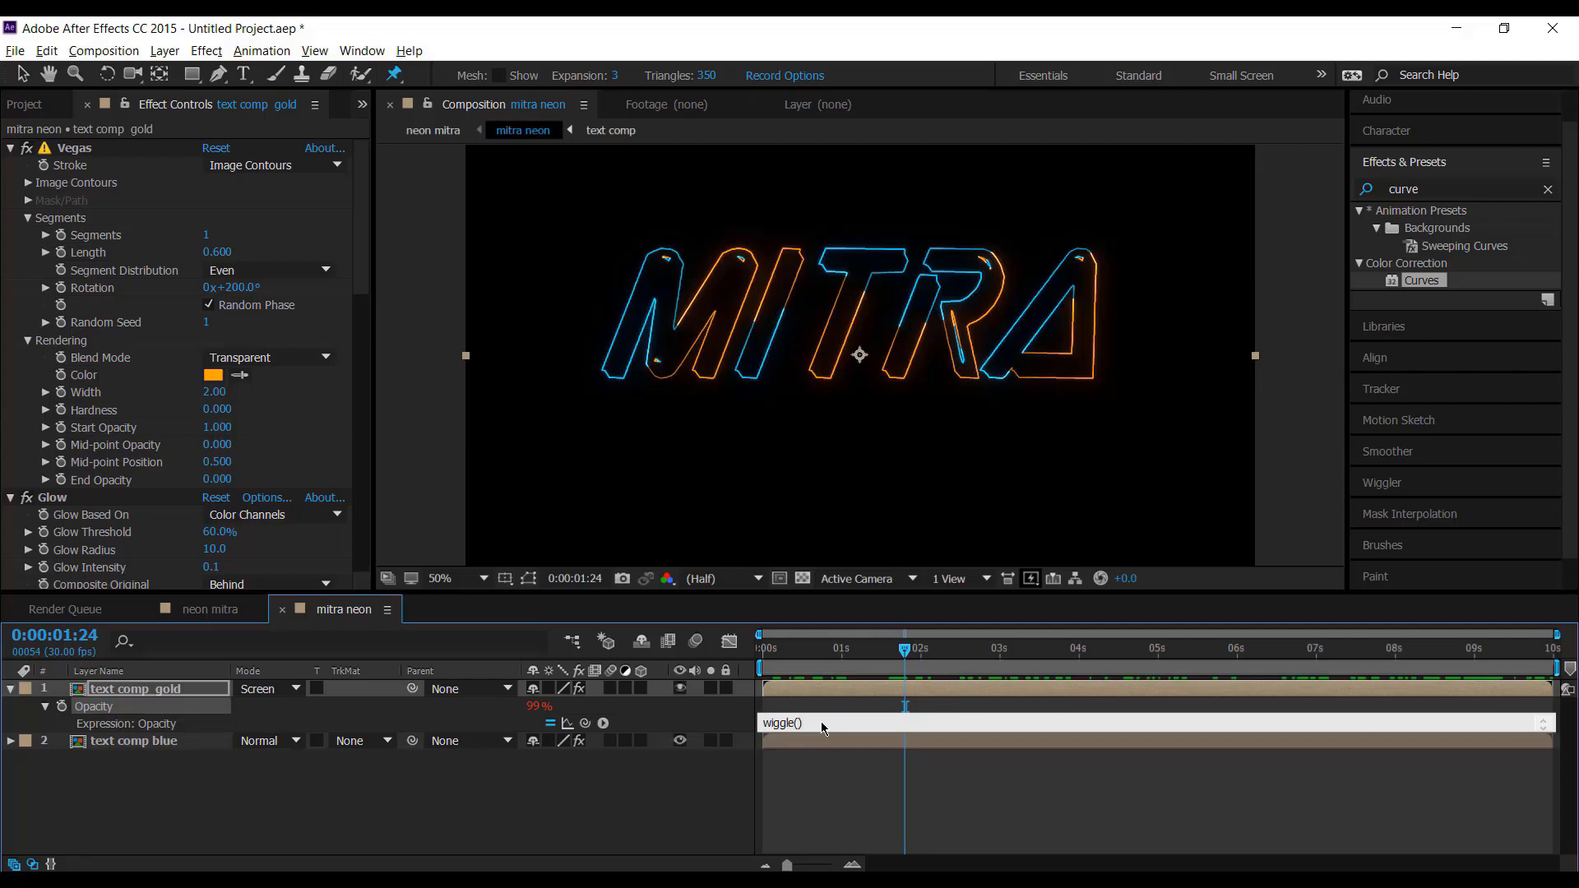
type("ggle(50,25")
key("KP_Enter")
Step: Add the expression wiggle(75,20) to the Opacity of the text comp blue layer
left_click(178, 742)
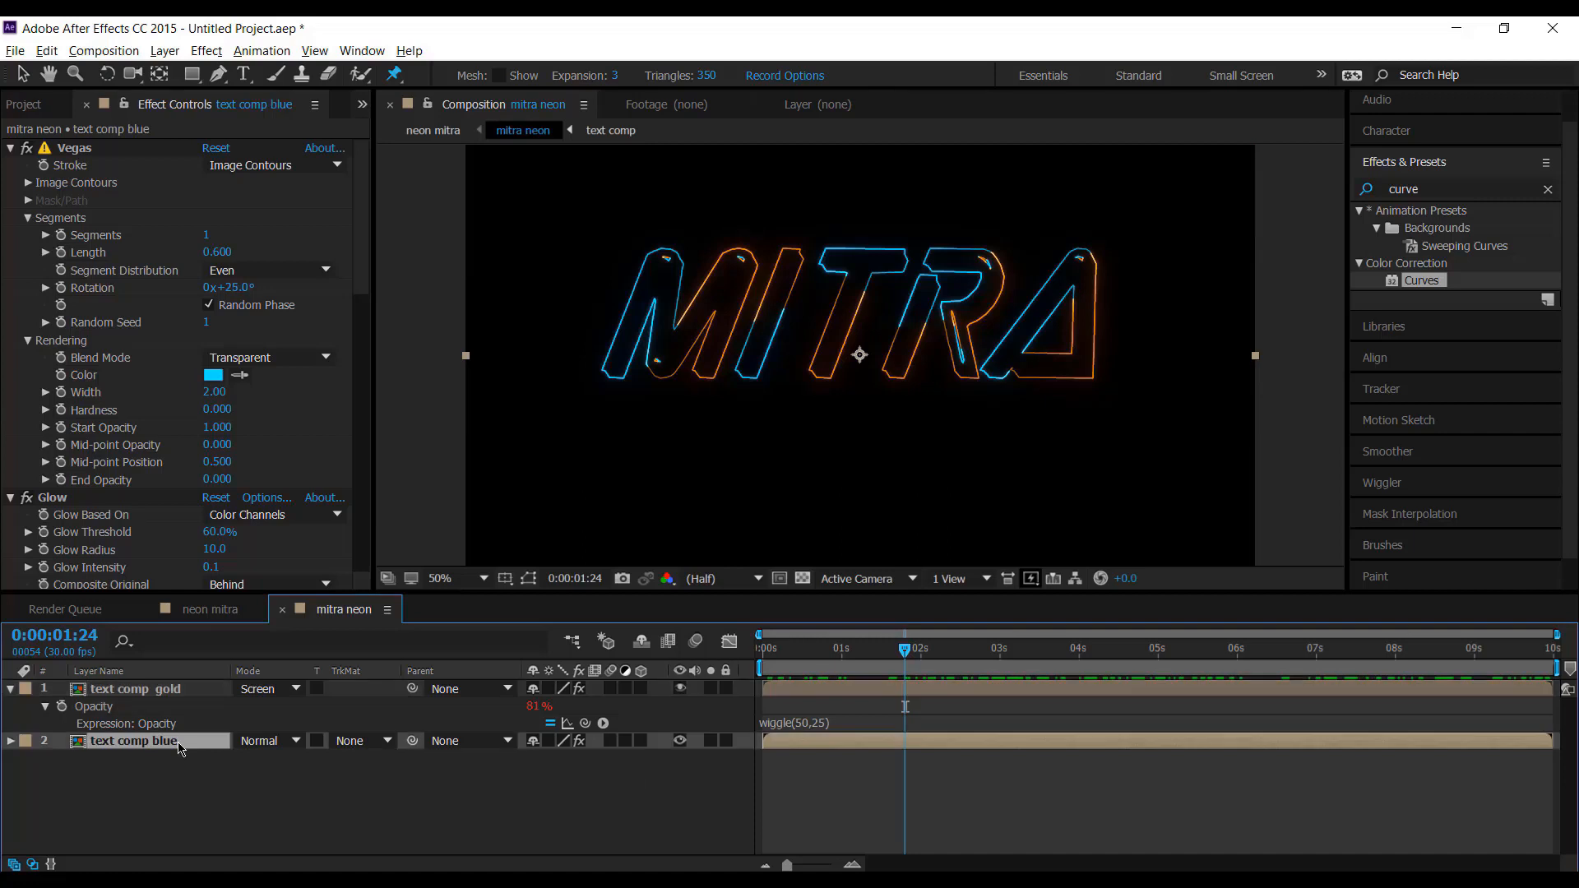
key("t")
left_click(63, 767, "alt")
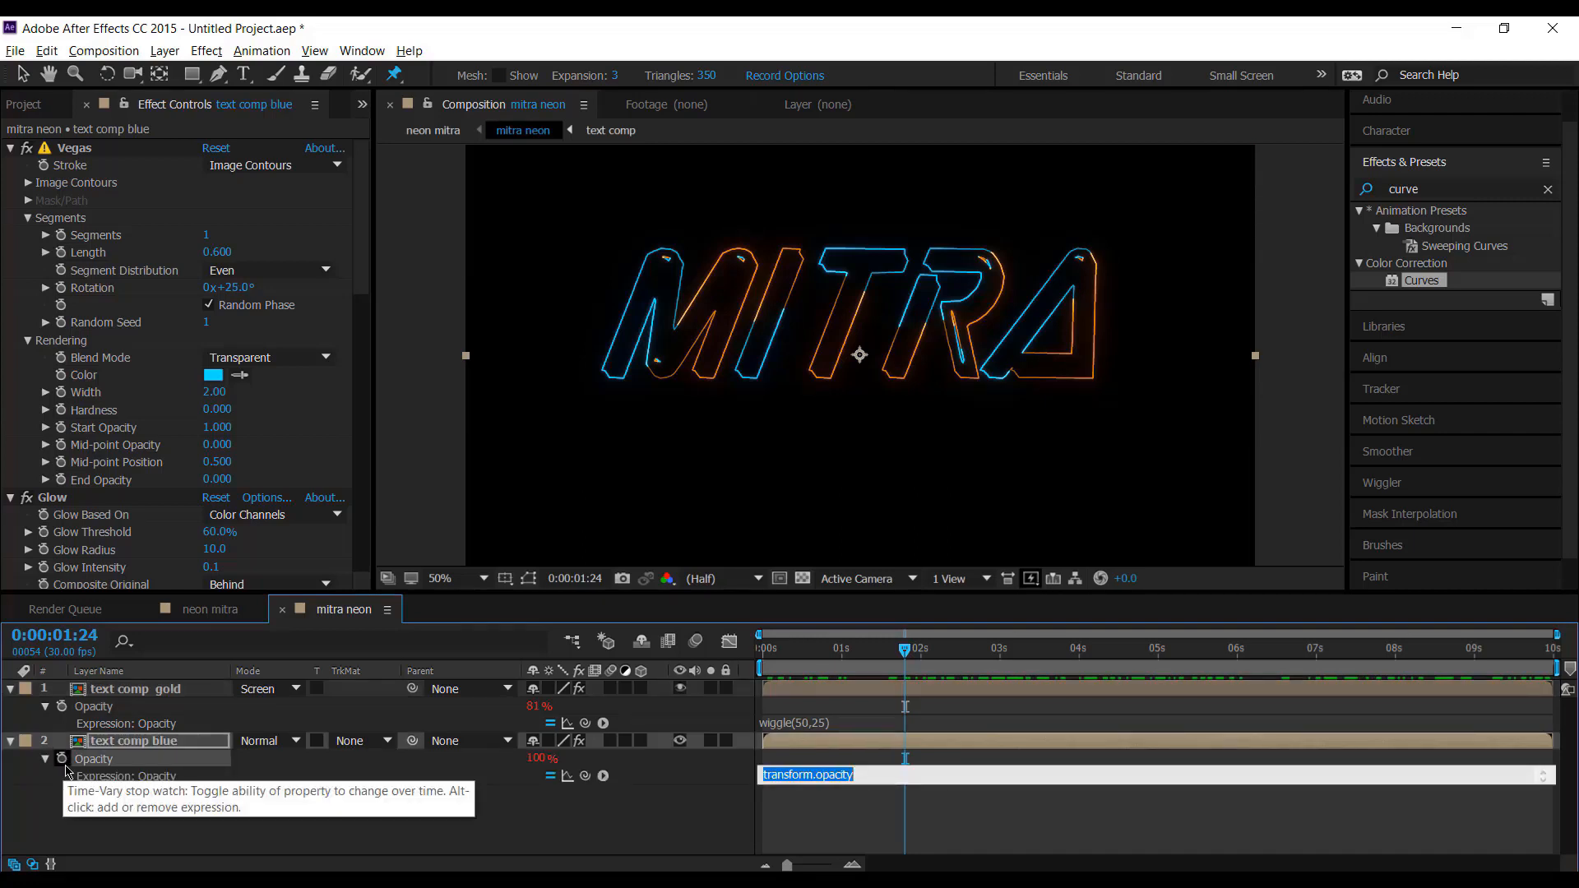
type("wiggle(75,20")
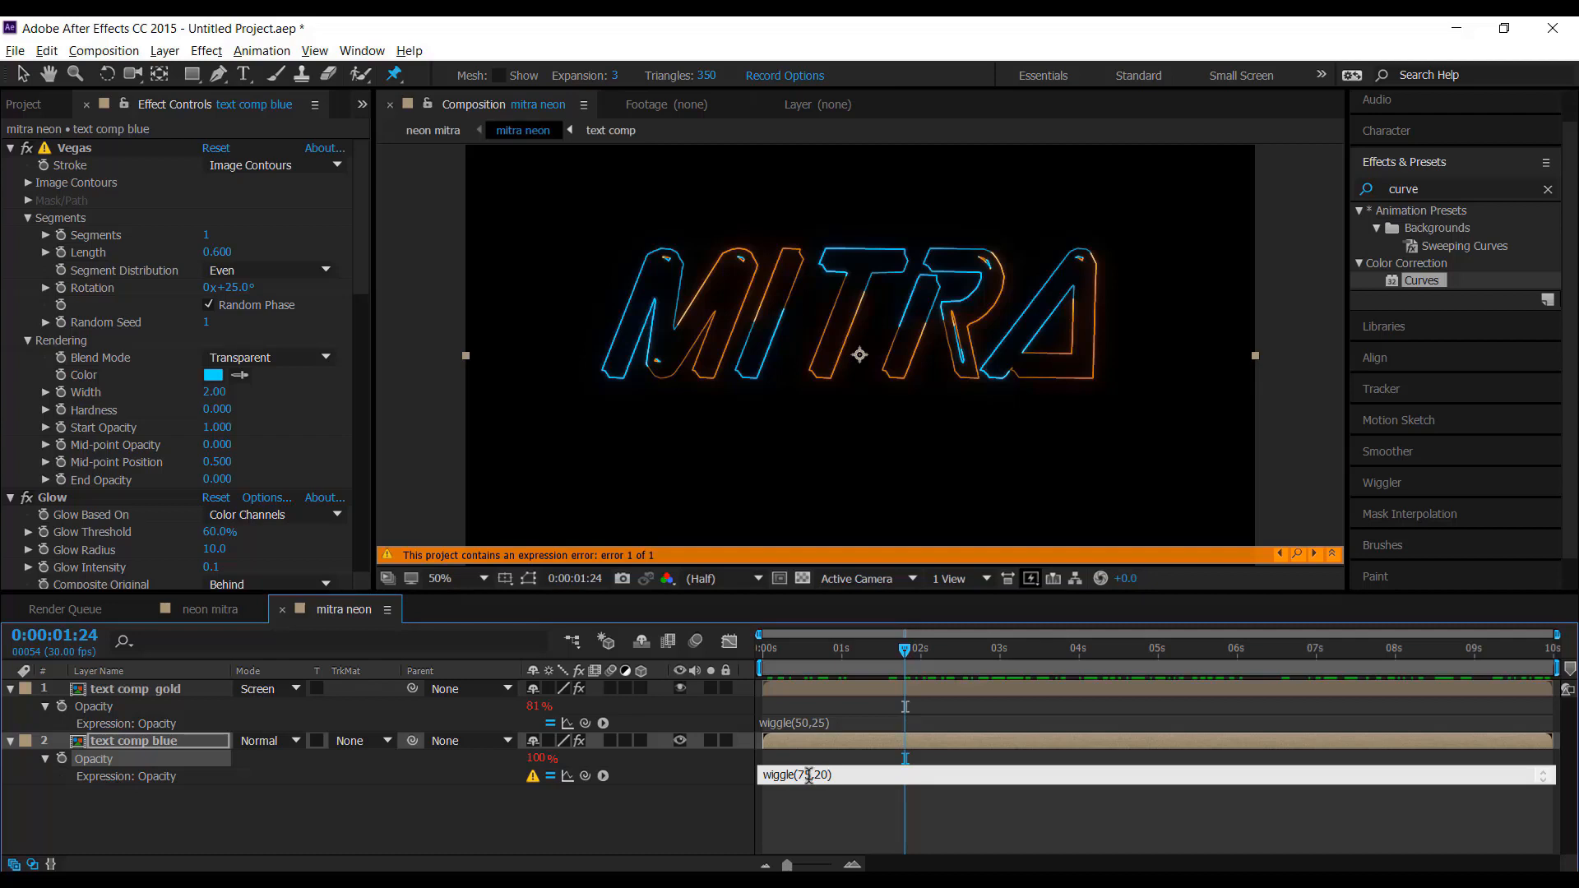
key("KP_Enter")
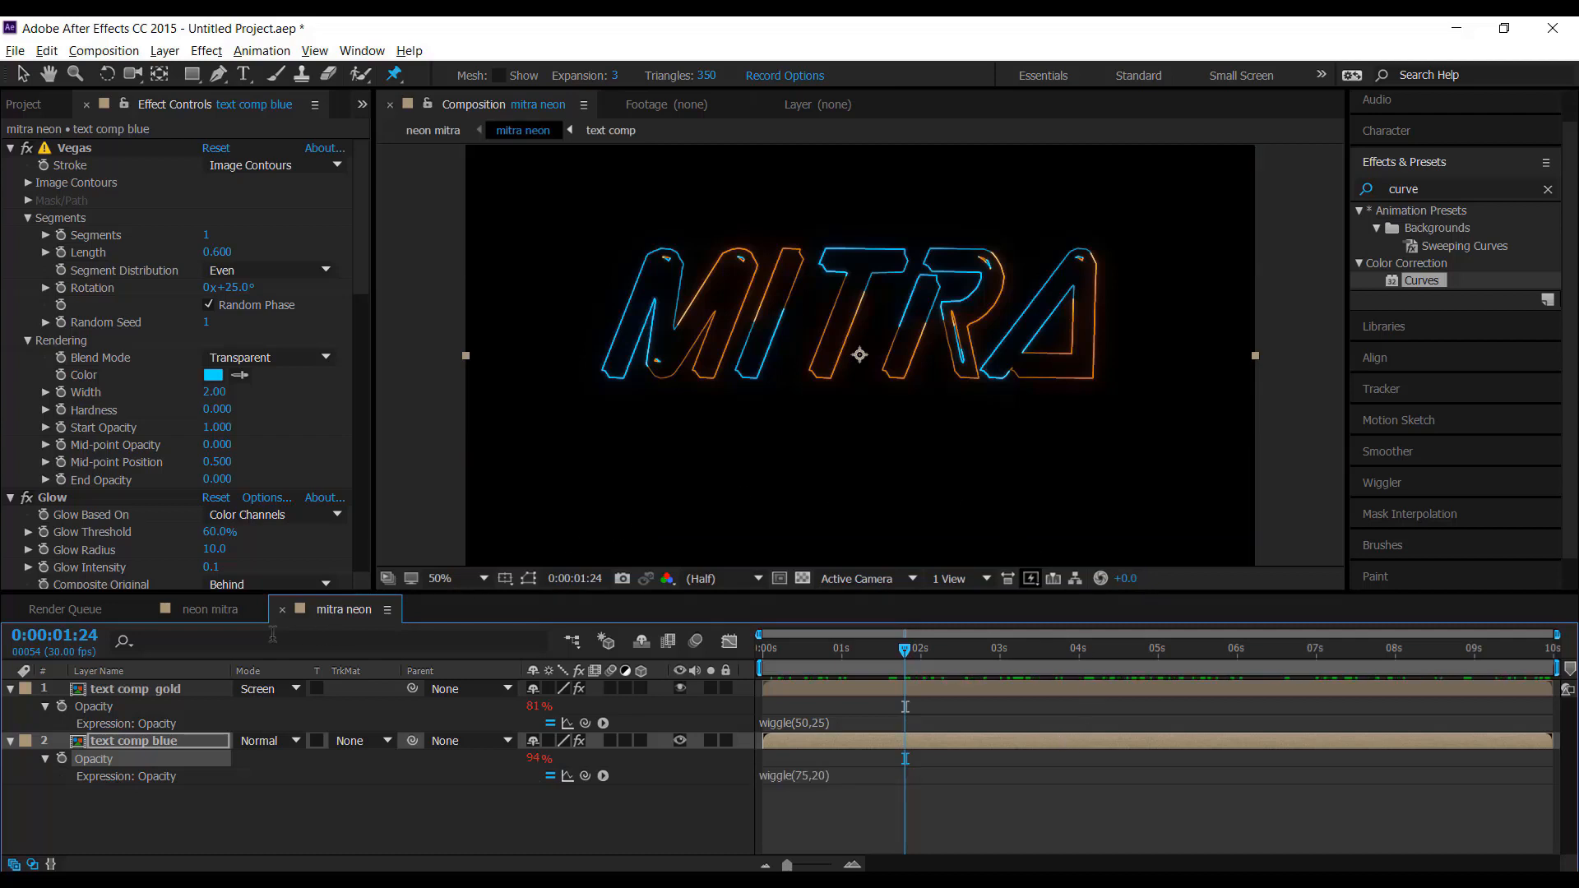
Step: In the neon mitra composition, turn the four mitra neon layers into 3D layers
left_click(198, 619)
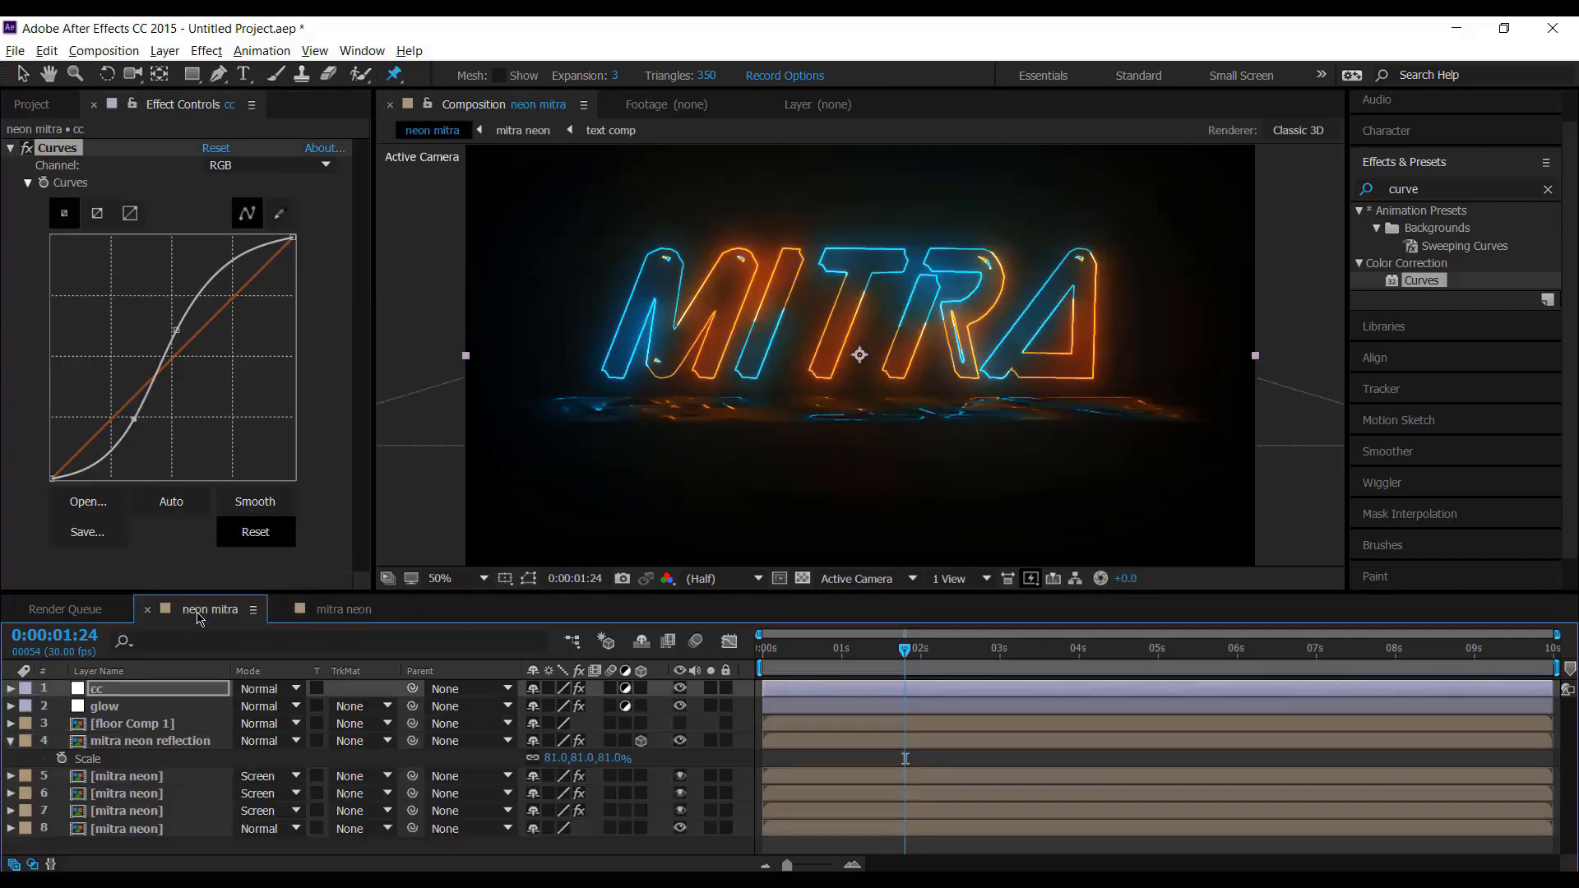
left_click(641, 776)
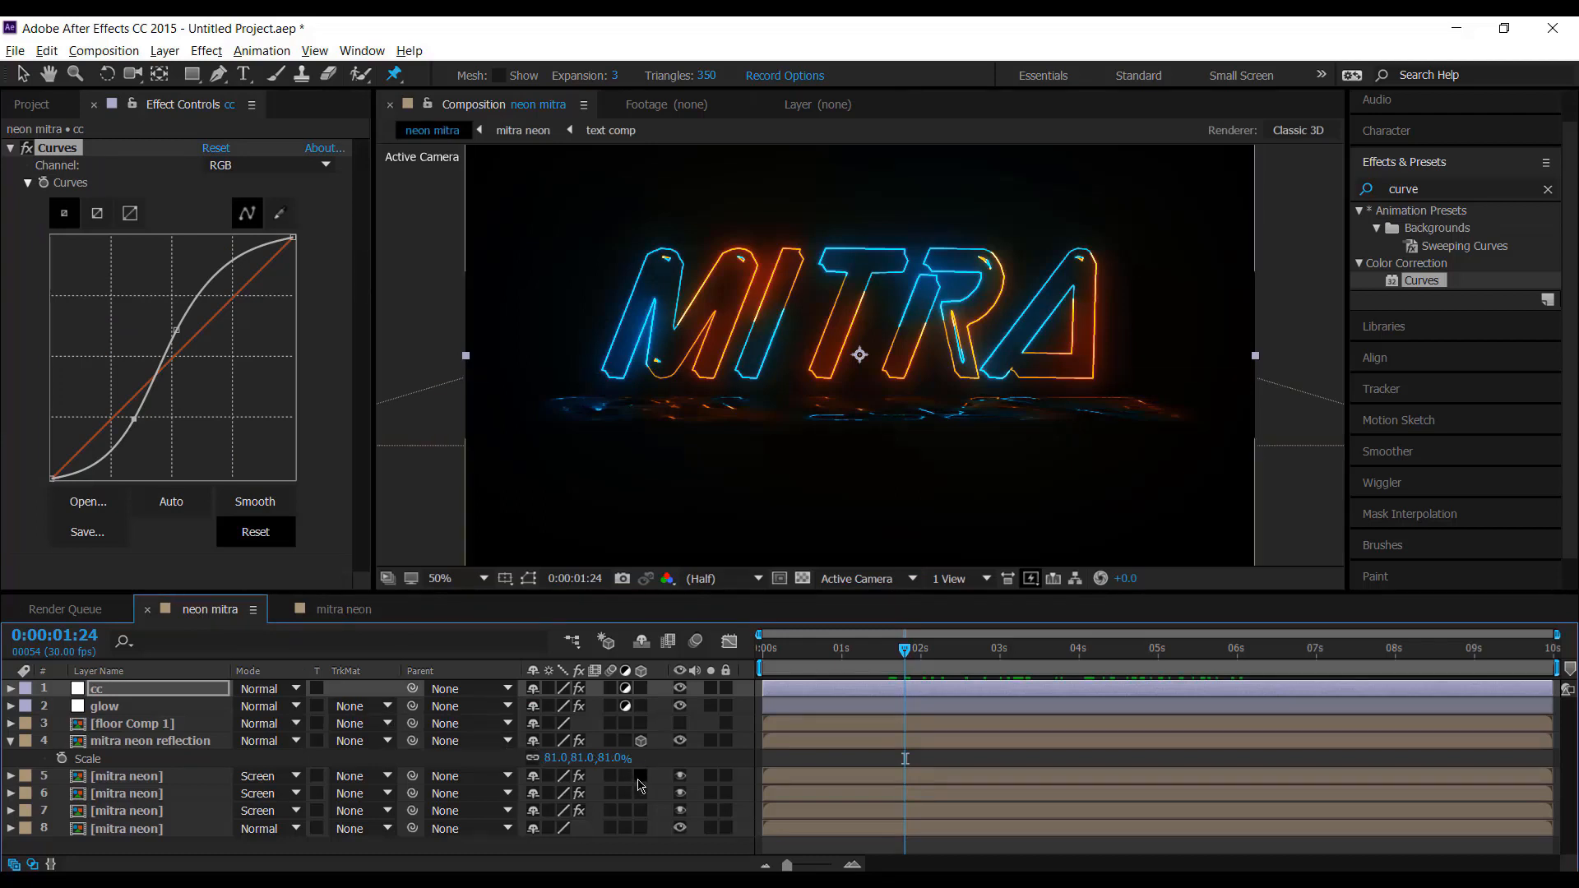
left_click_drag(641, 795, 644, 831)
Step: Add a new two-node camera with the 50mm preset to the neon mitra composition
right_click(236, 842)
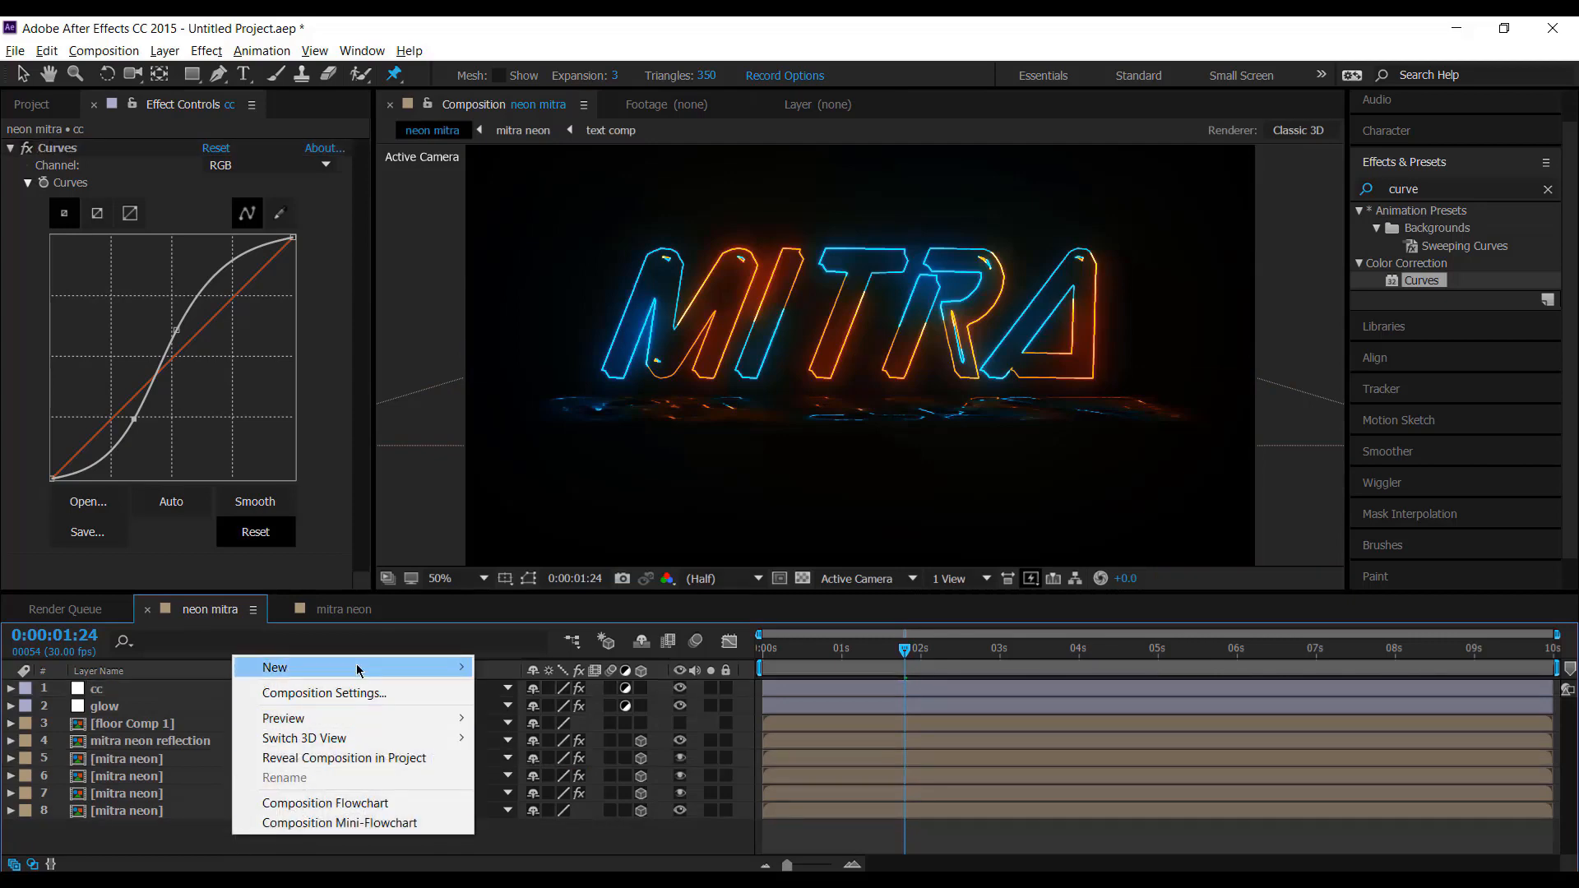
mouse_move(362, 667)
left_click(524, 752)
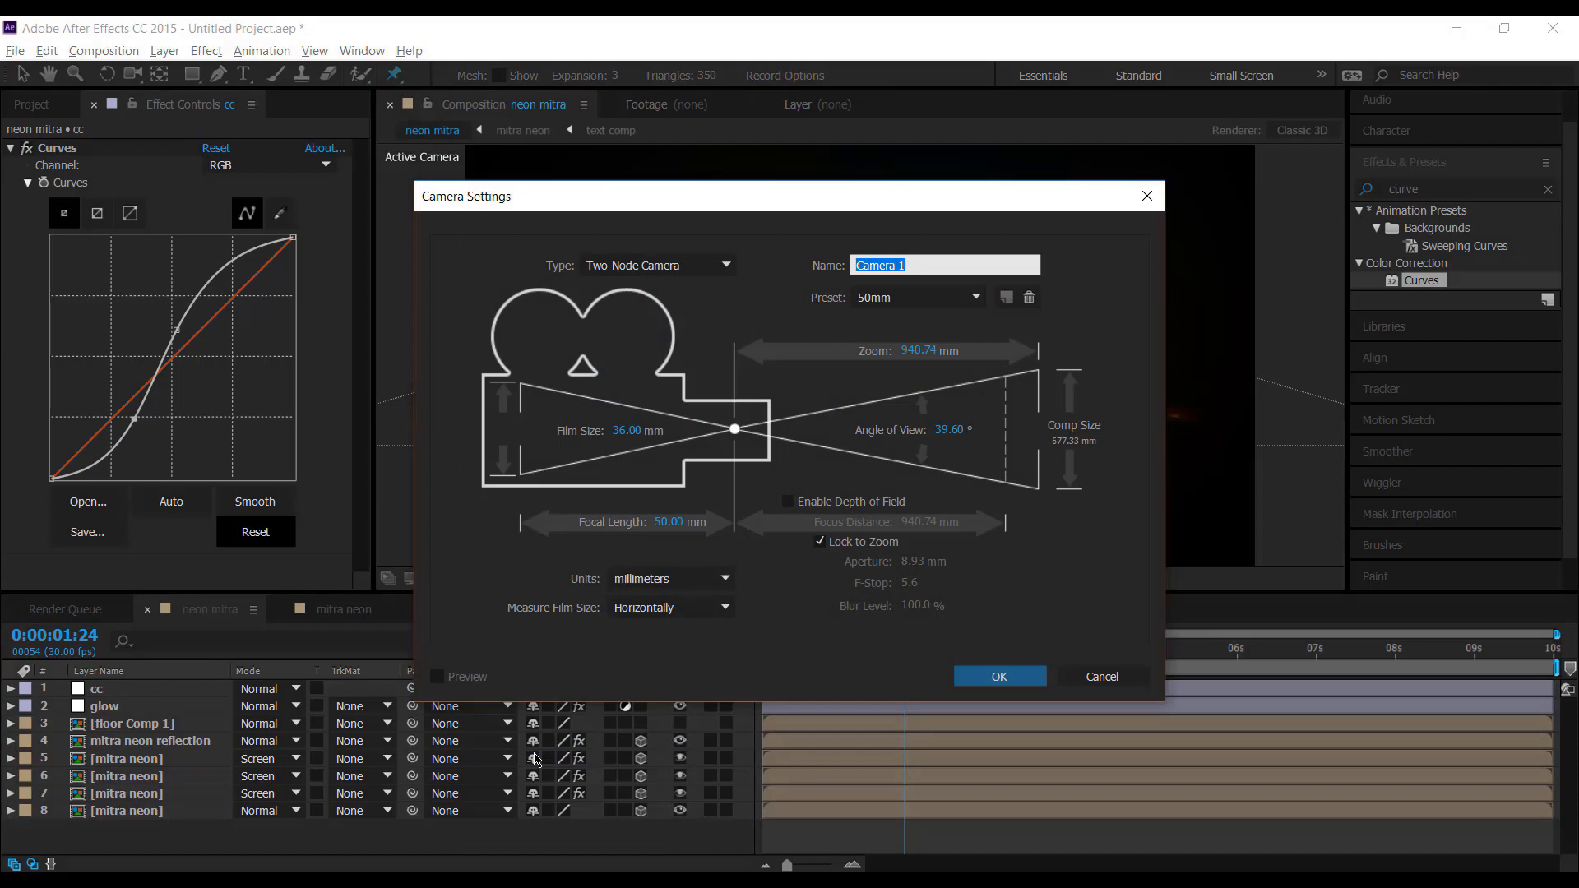
left_click(1000, 676)
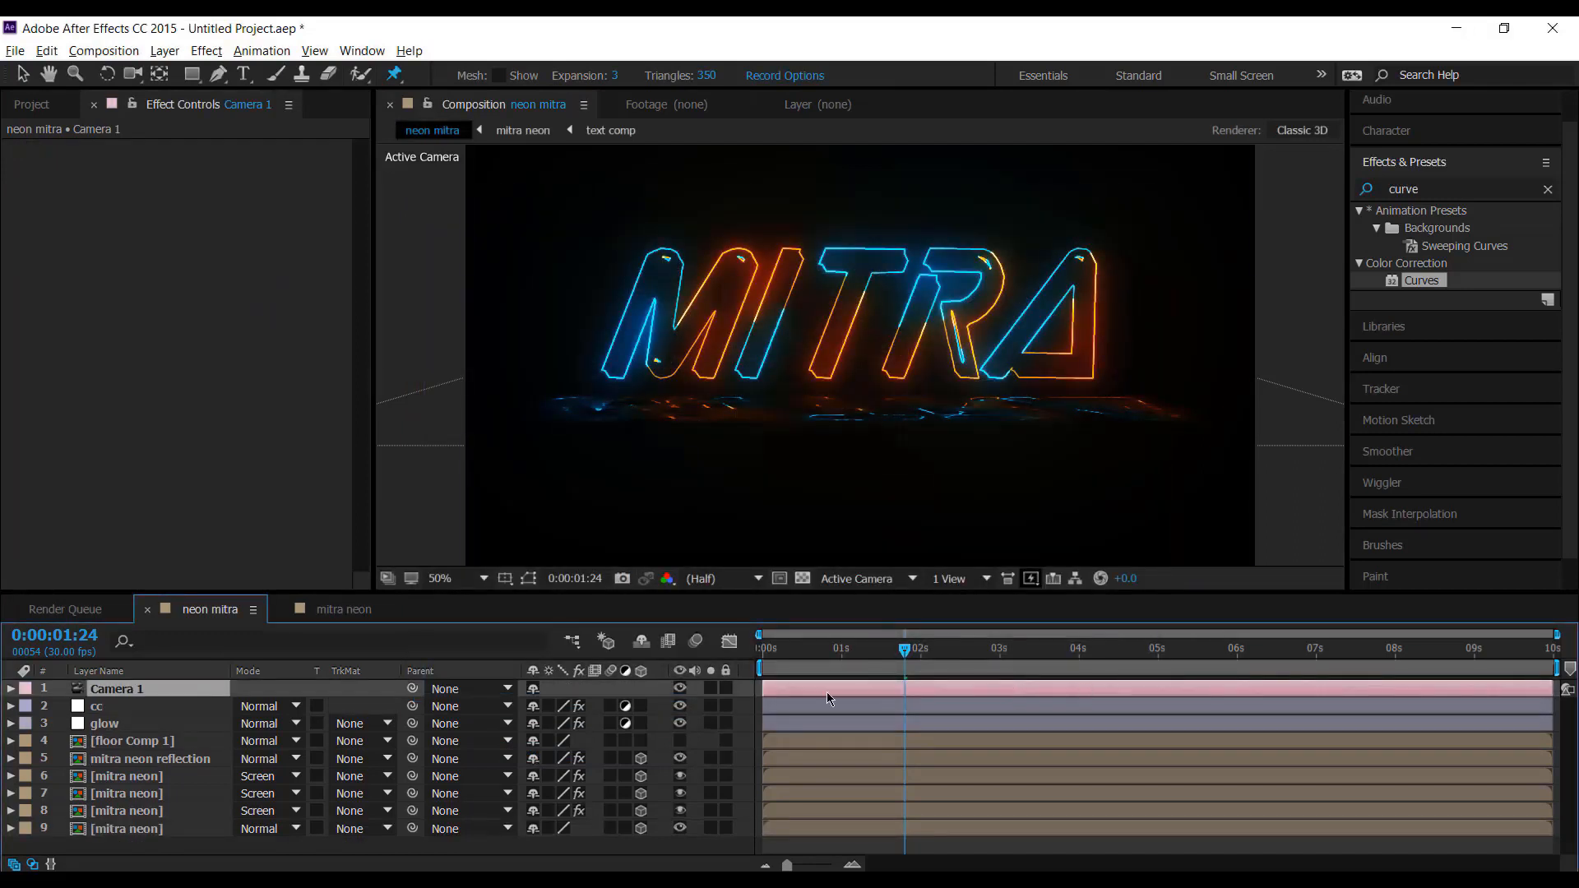
Step: Keyframe the camera's Position at the first frame and at the composition's end, pushing slowly in toward the text, and preview it
left_click_drag(787, 675, 761, 675)
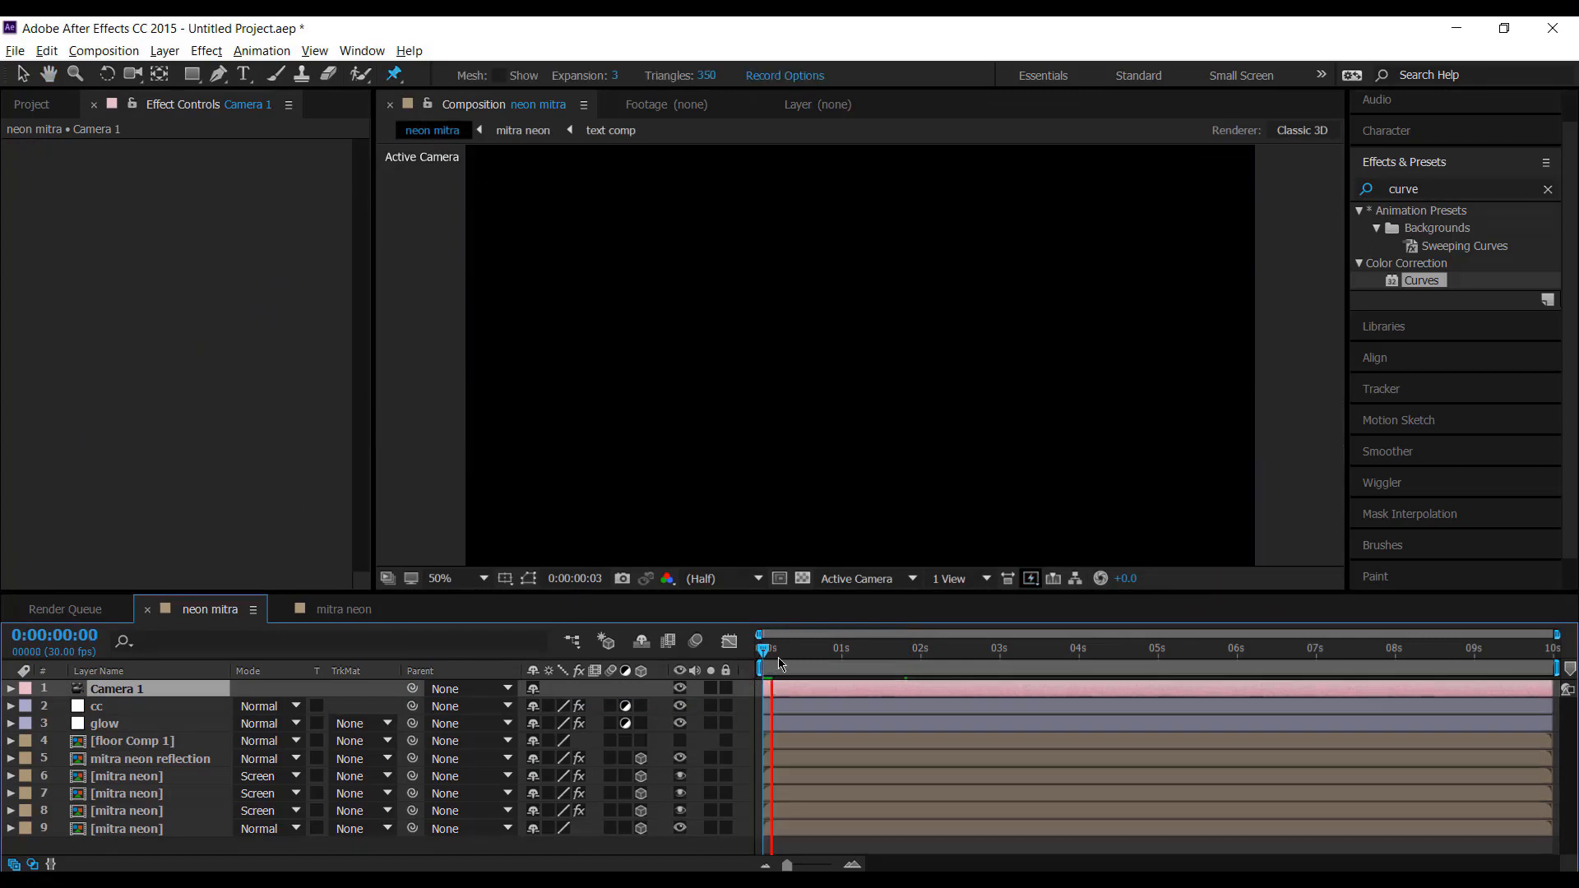
key("p")
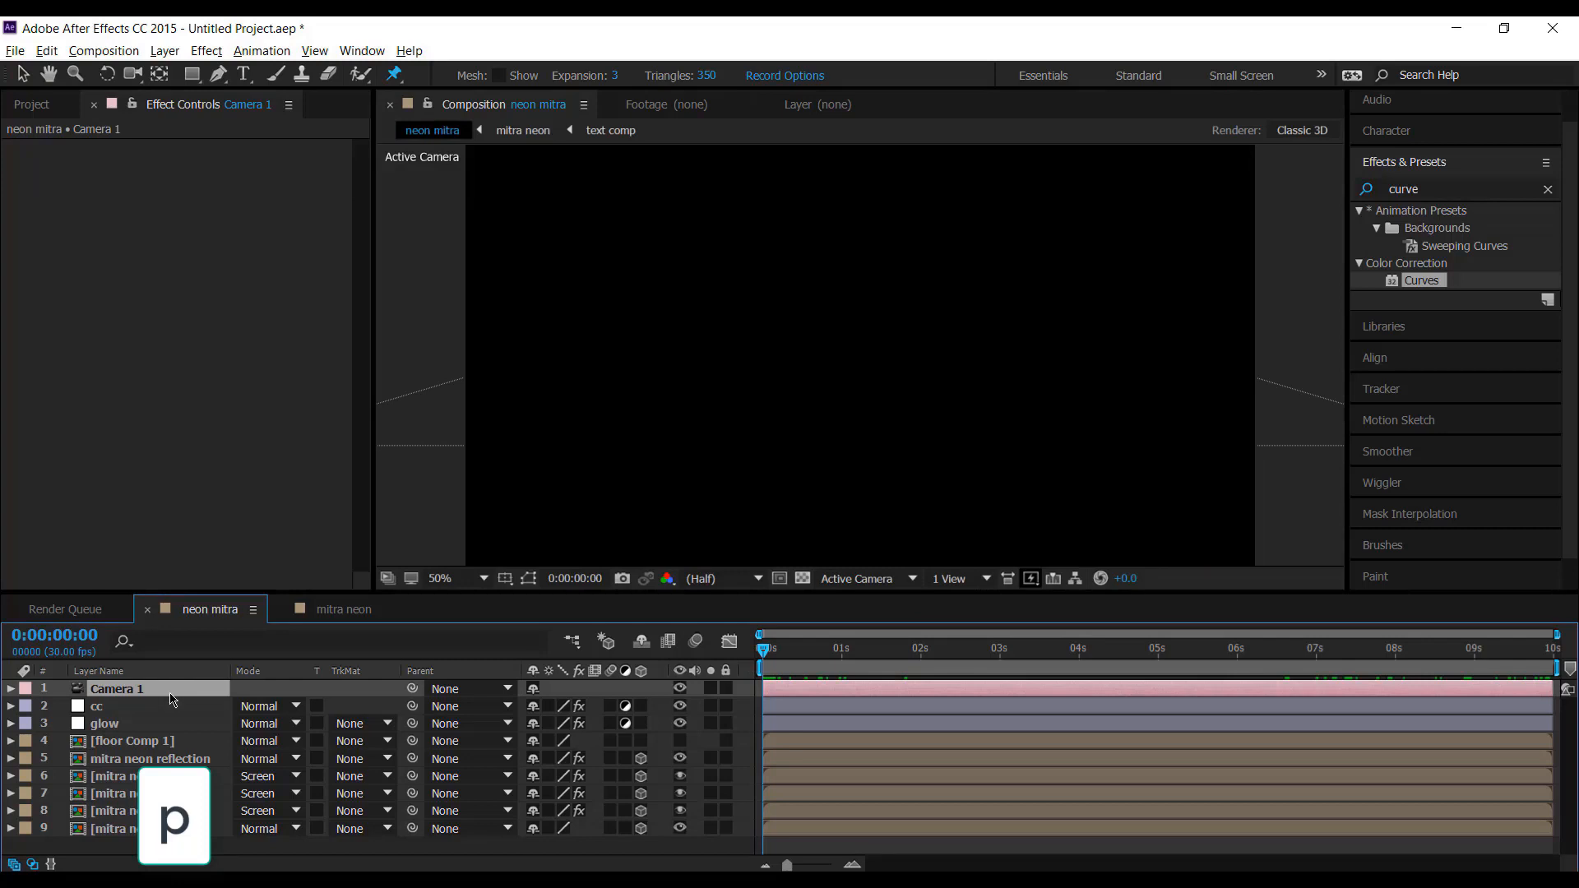
key("p")
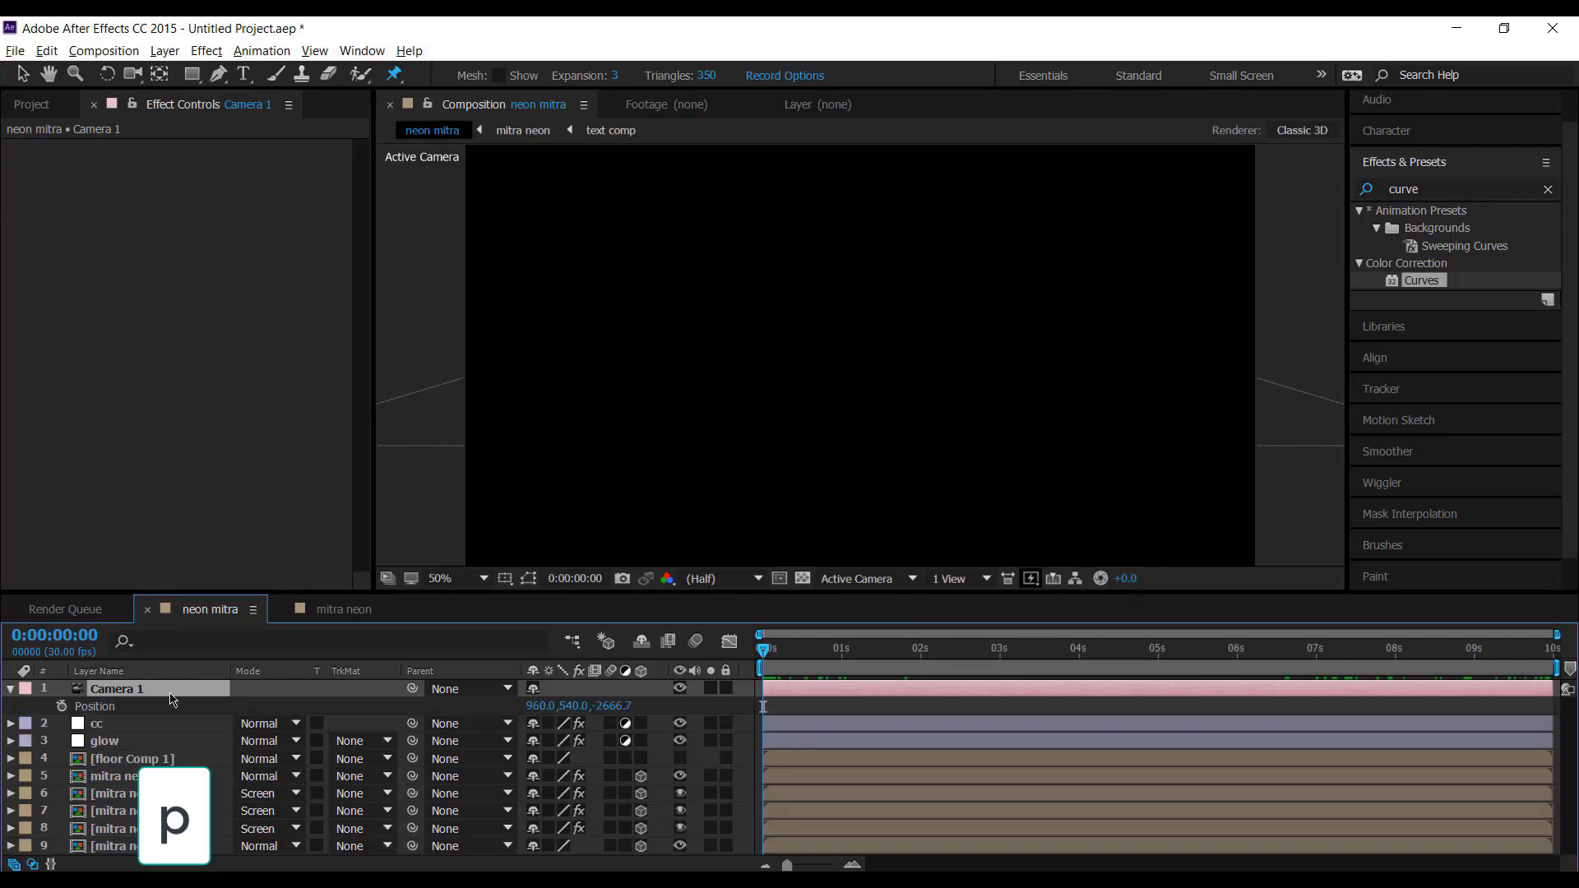
left_click(62, 707)
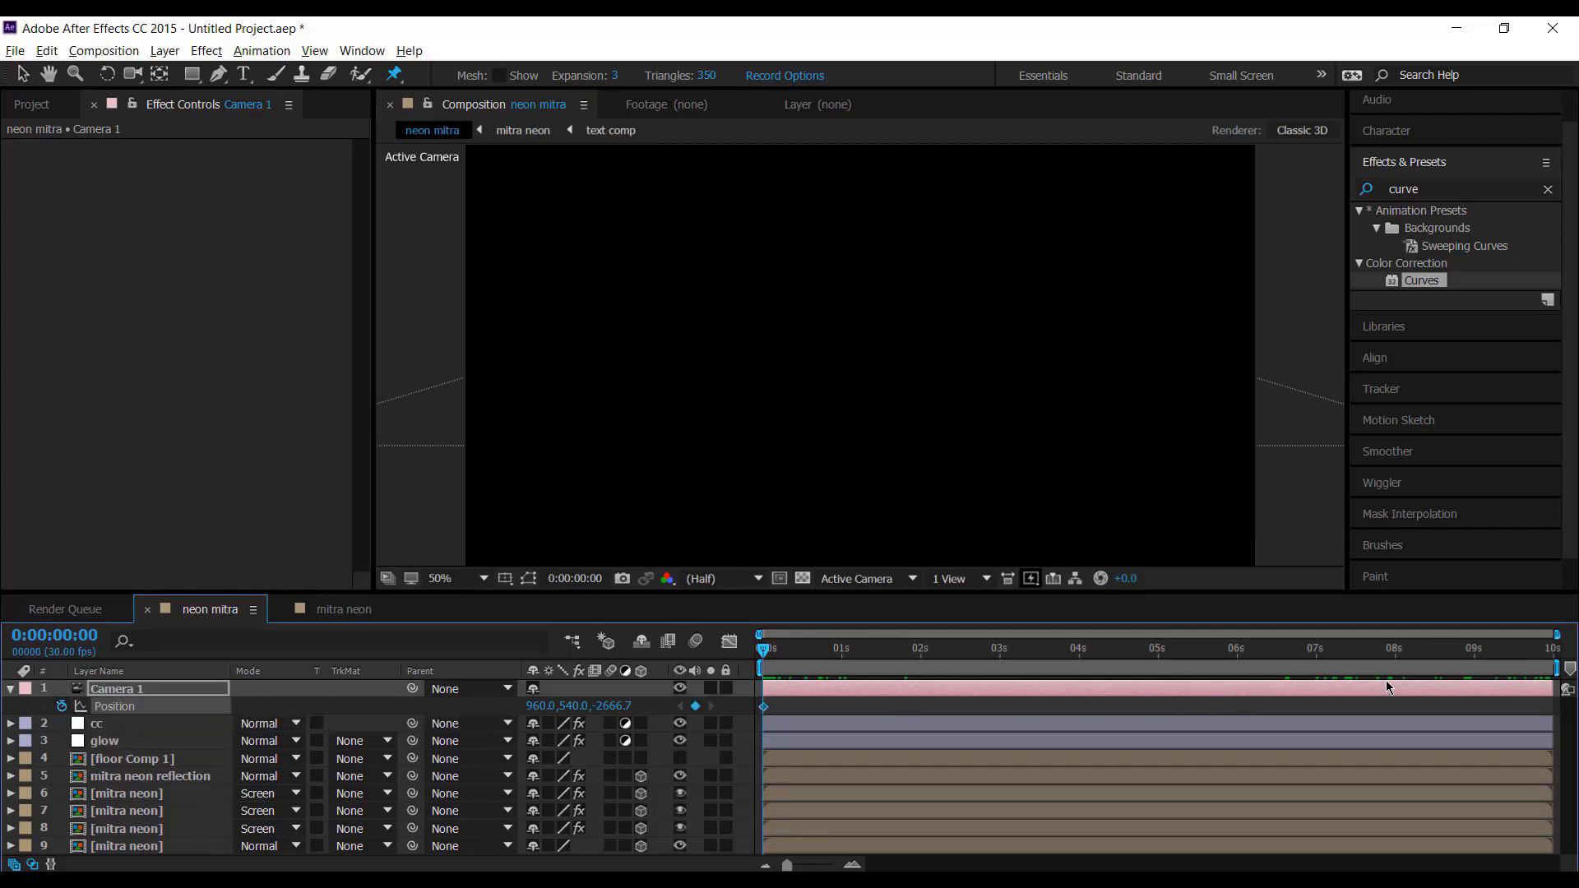
left_click_drag(1418, 665, 1531, 666)
left_click(1551, 669)
left_click_drag(610, 707, 279, 706)
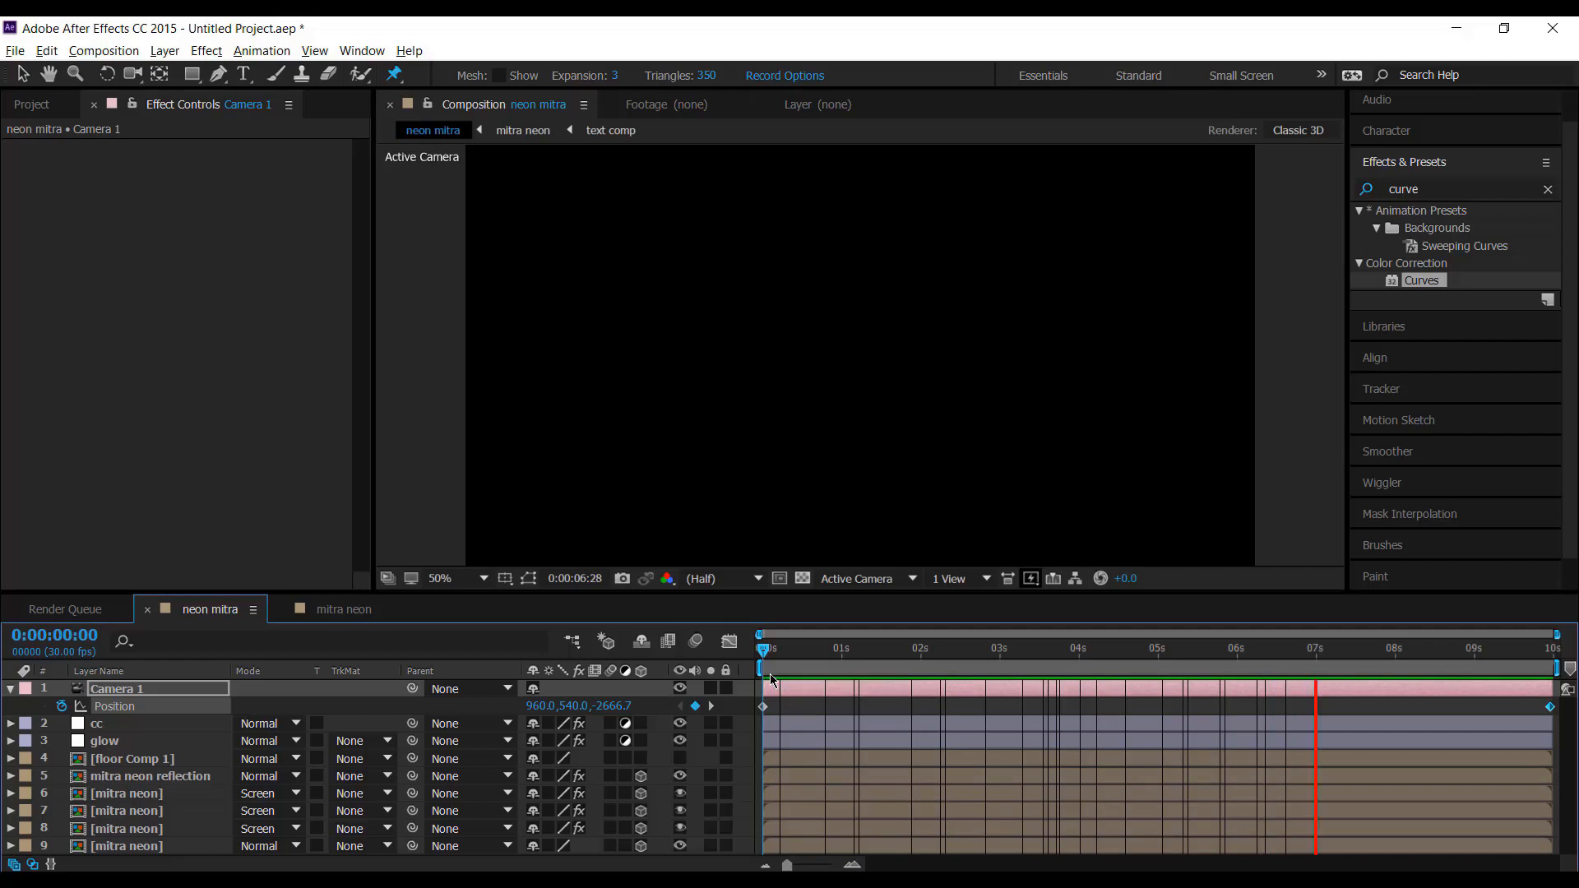
key("space")
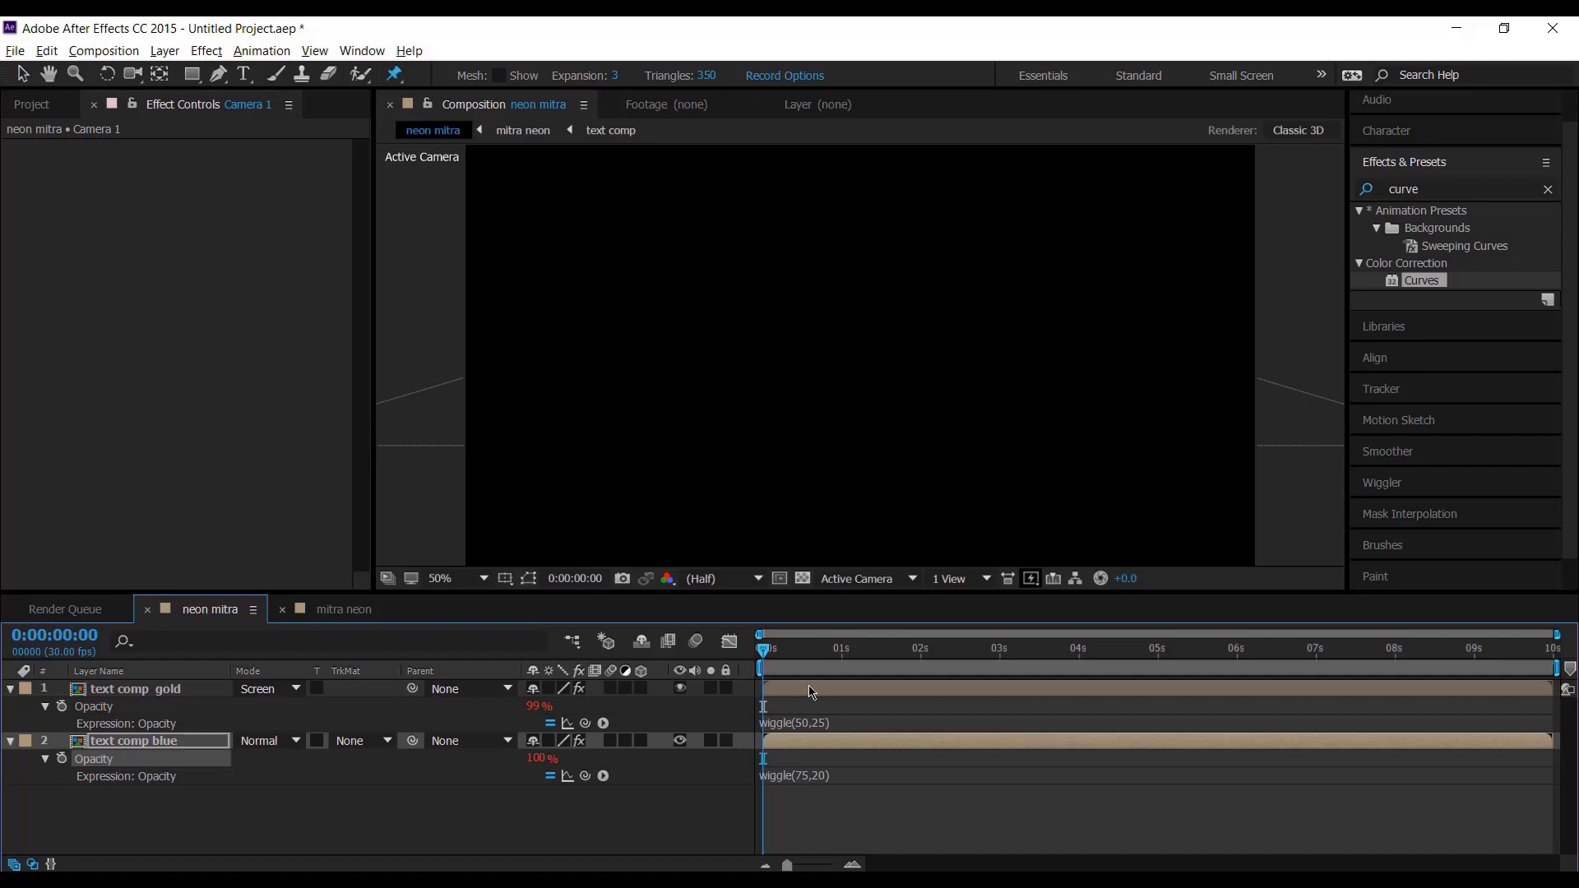
Step: In the mitra neon composition, delay the text comp gold layer by about 0.6 seconds and change its Opacity expression to wiggle(50,5)
left_click(781, 691)
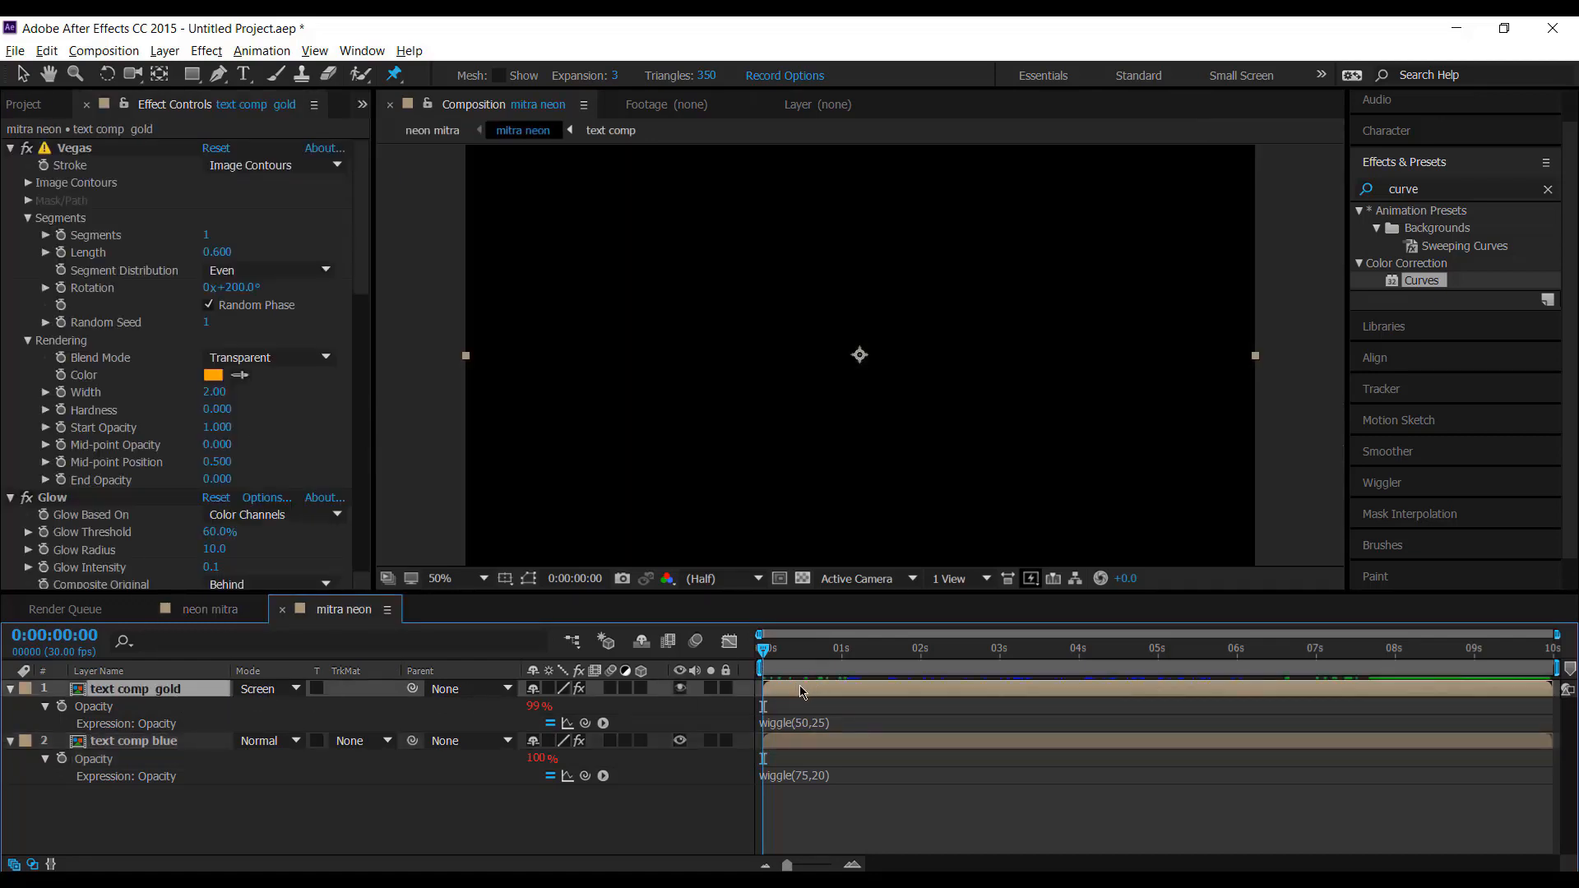
left_click_drag(802, 691, 843, 695)
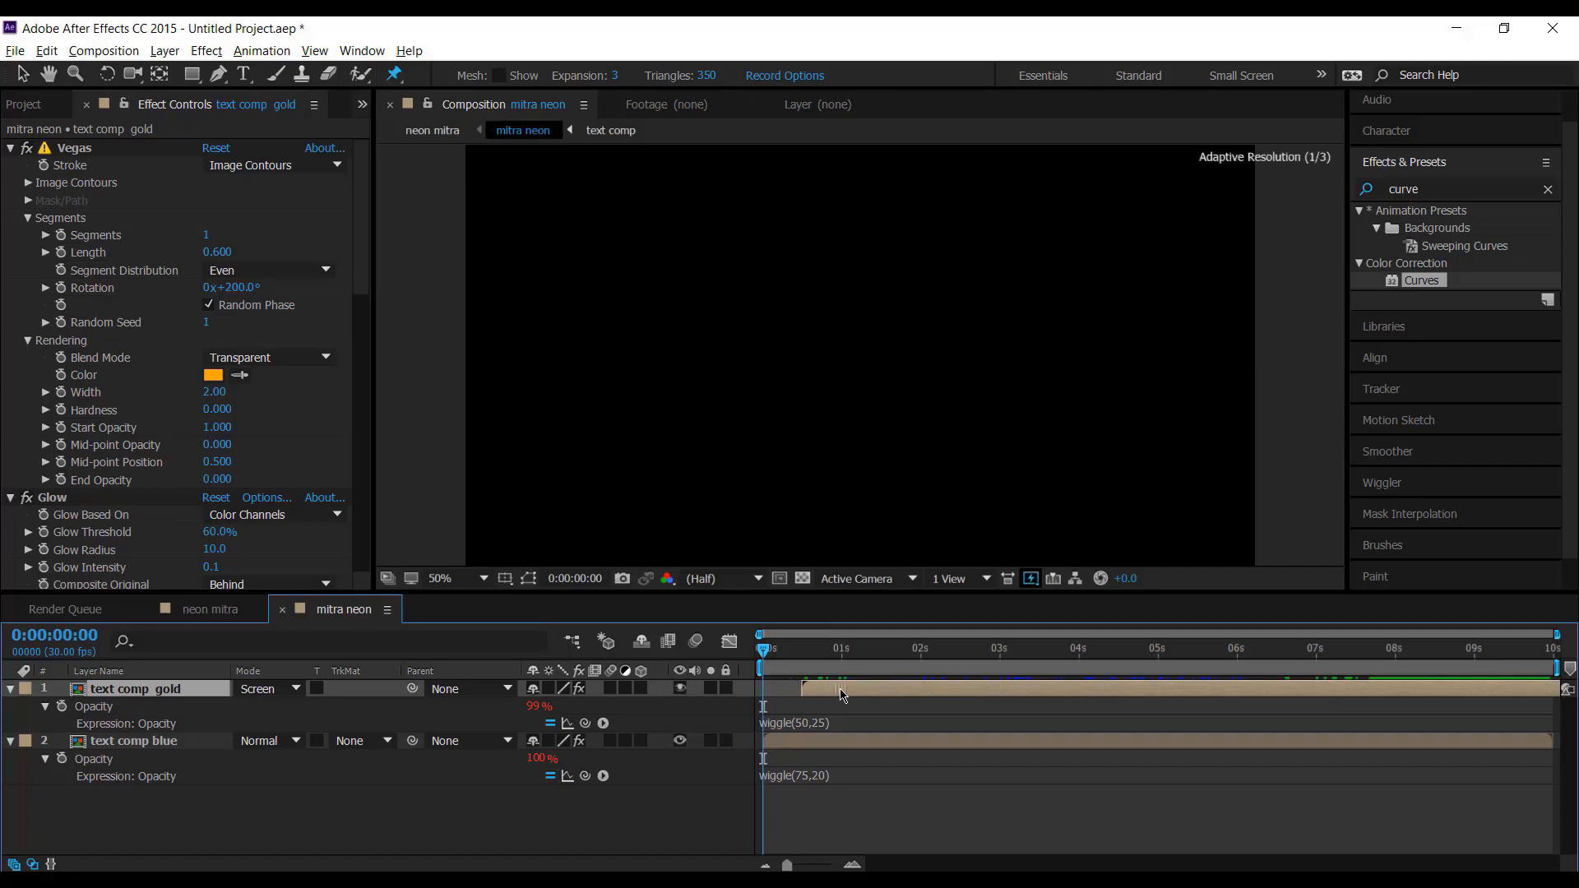
left_click(820, 727)
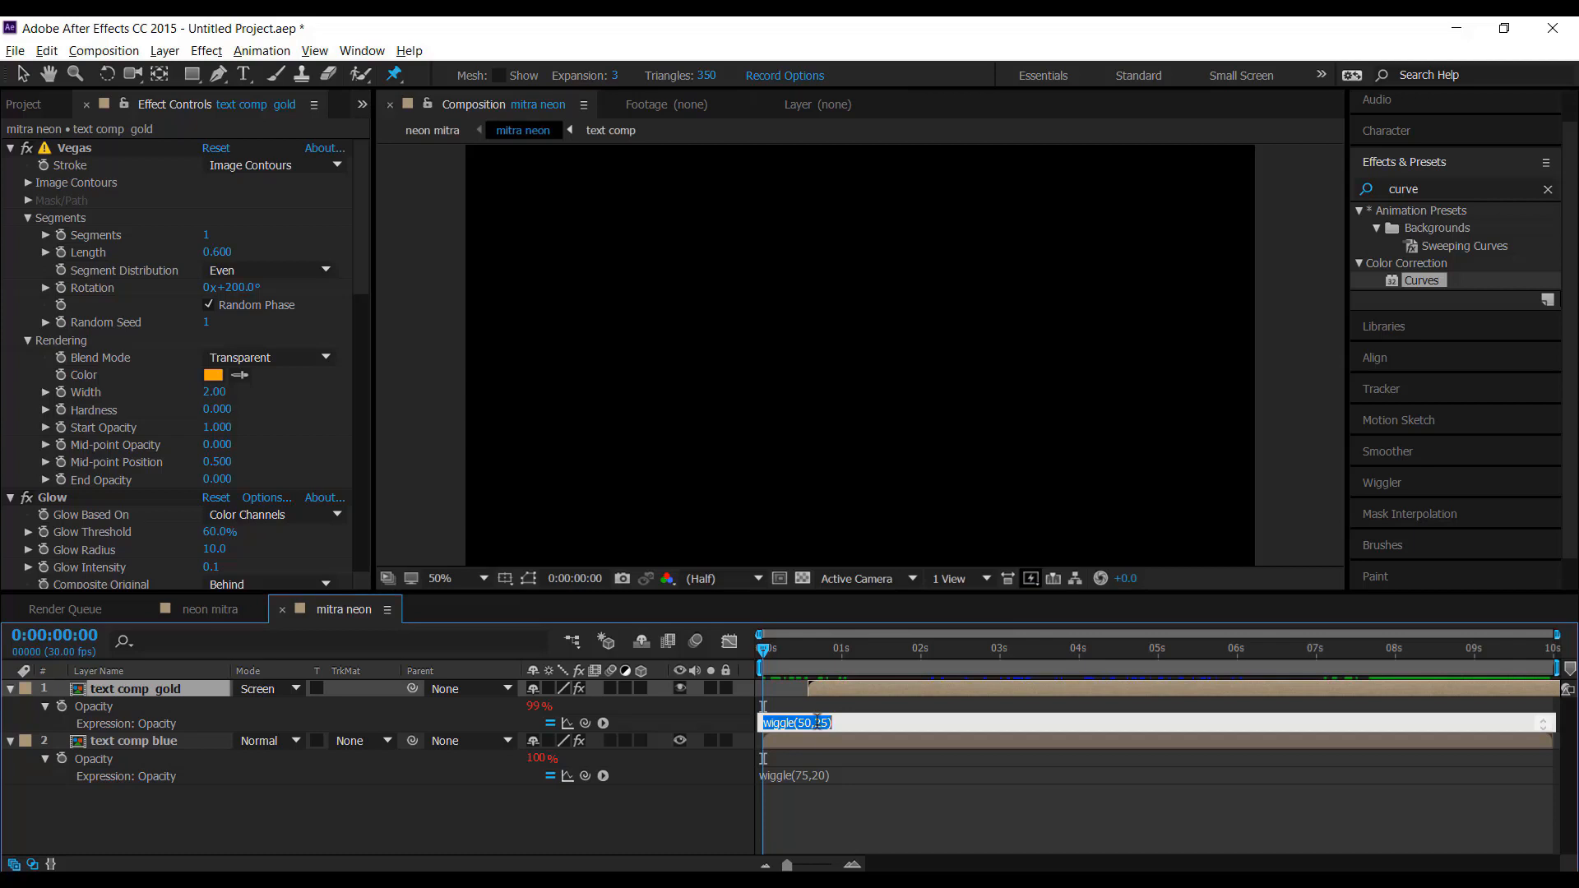
left_click(822, 723)
Step: Change the Opacity expression of the text comp blue layer to wiggle(75,10)
double_click(821, 773)
key("BackSpace")
type("10")
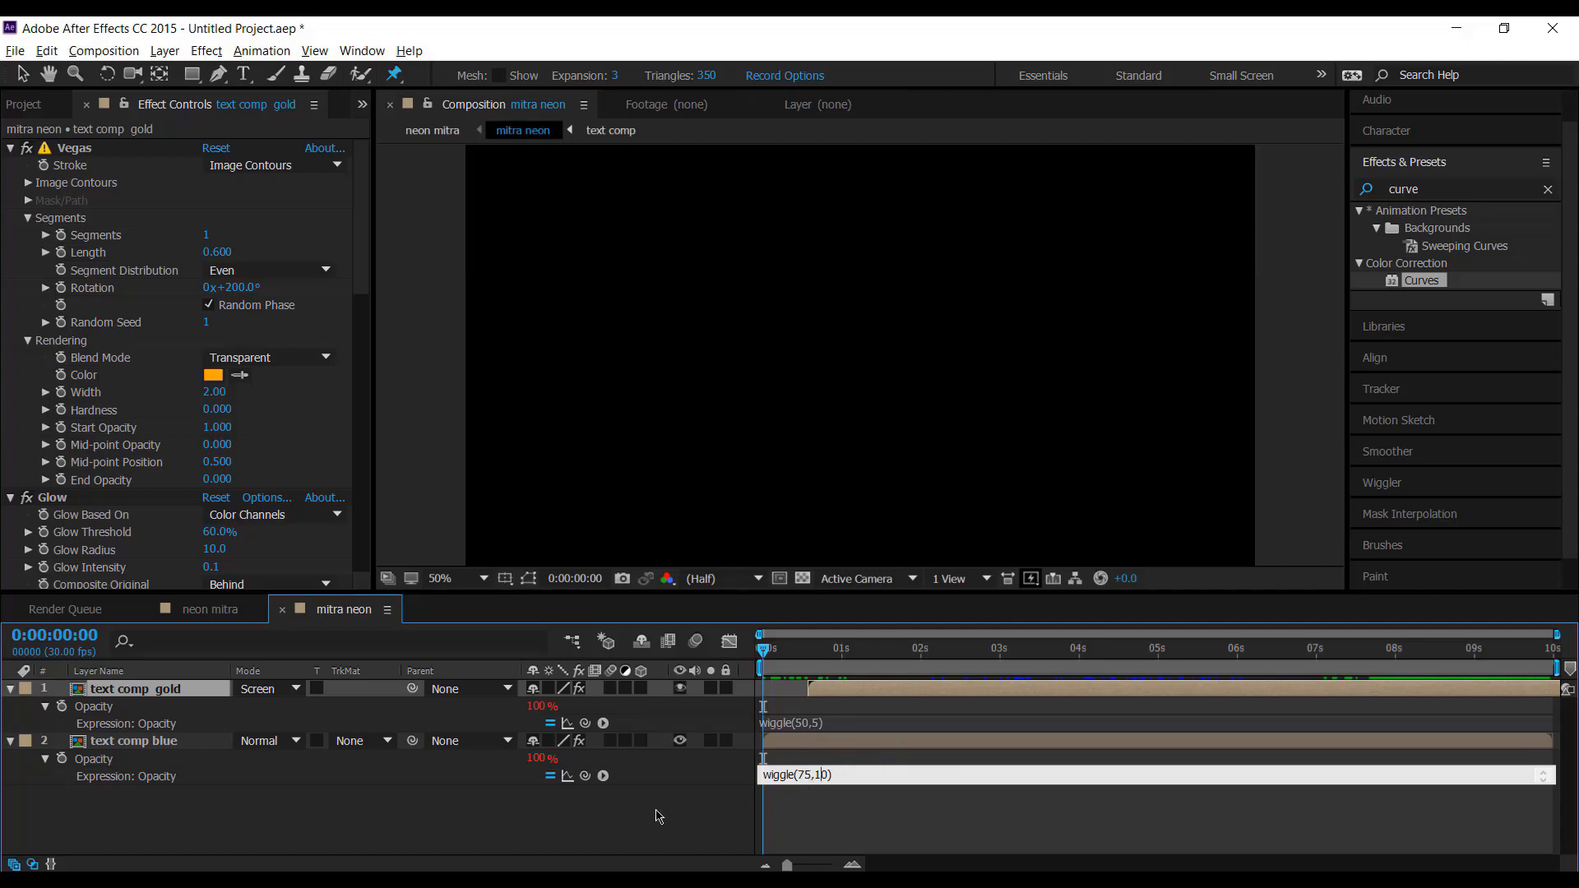
left_click(284, 723)
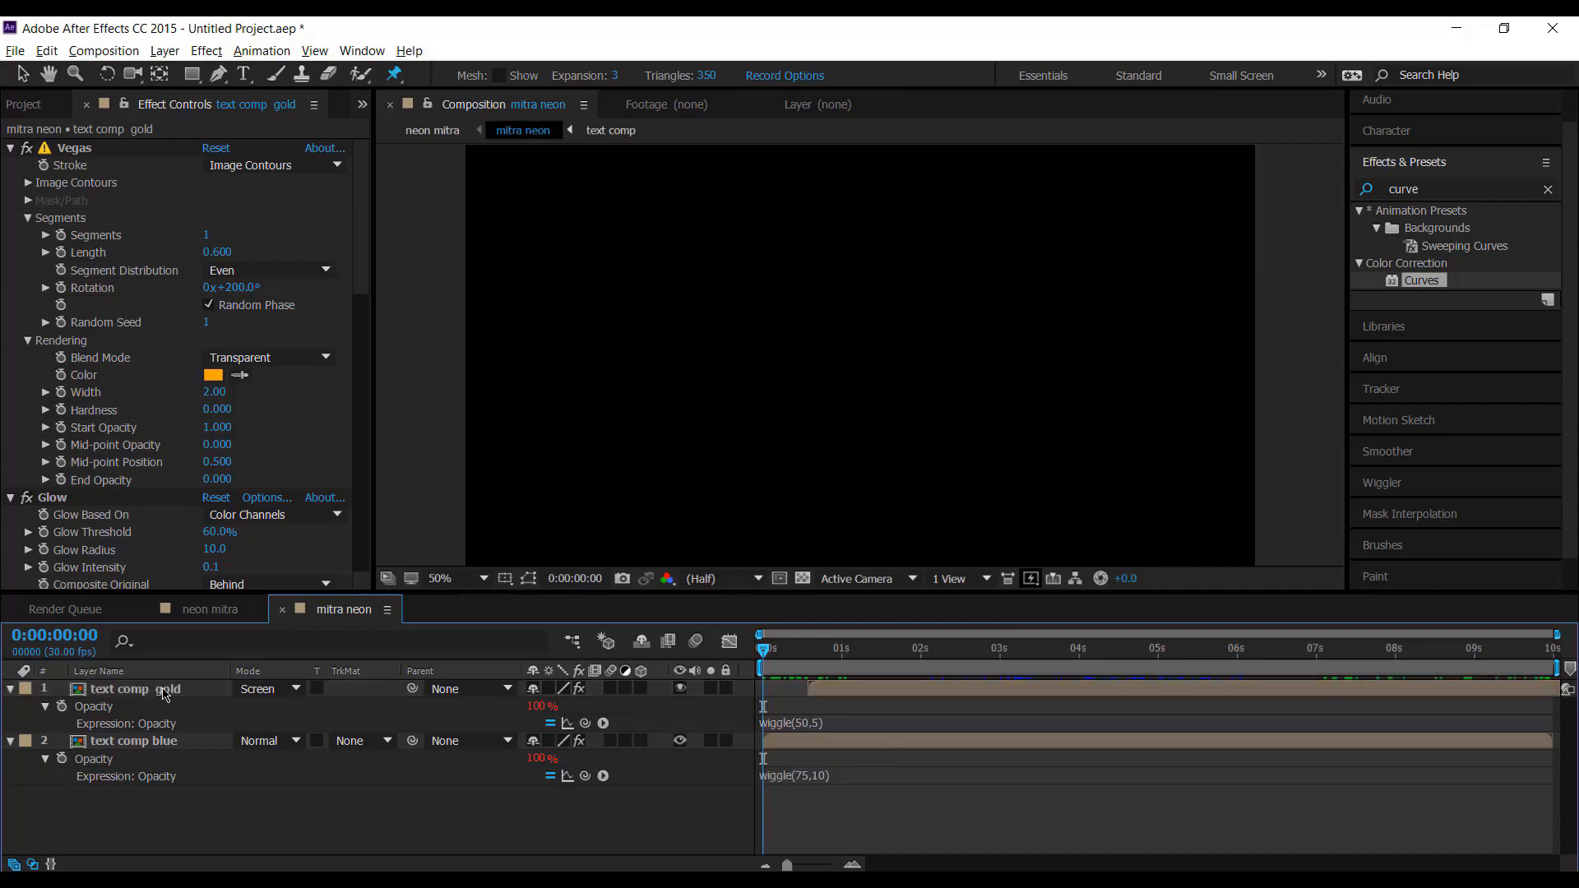
Step: In the neon mitra composition, duplicate the topmost blurred mitra neon layer and rename the upper copy "mitra neon text light"
left_click(210, 610)
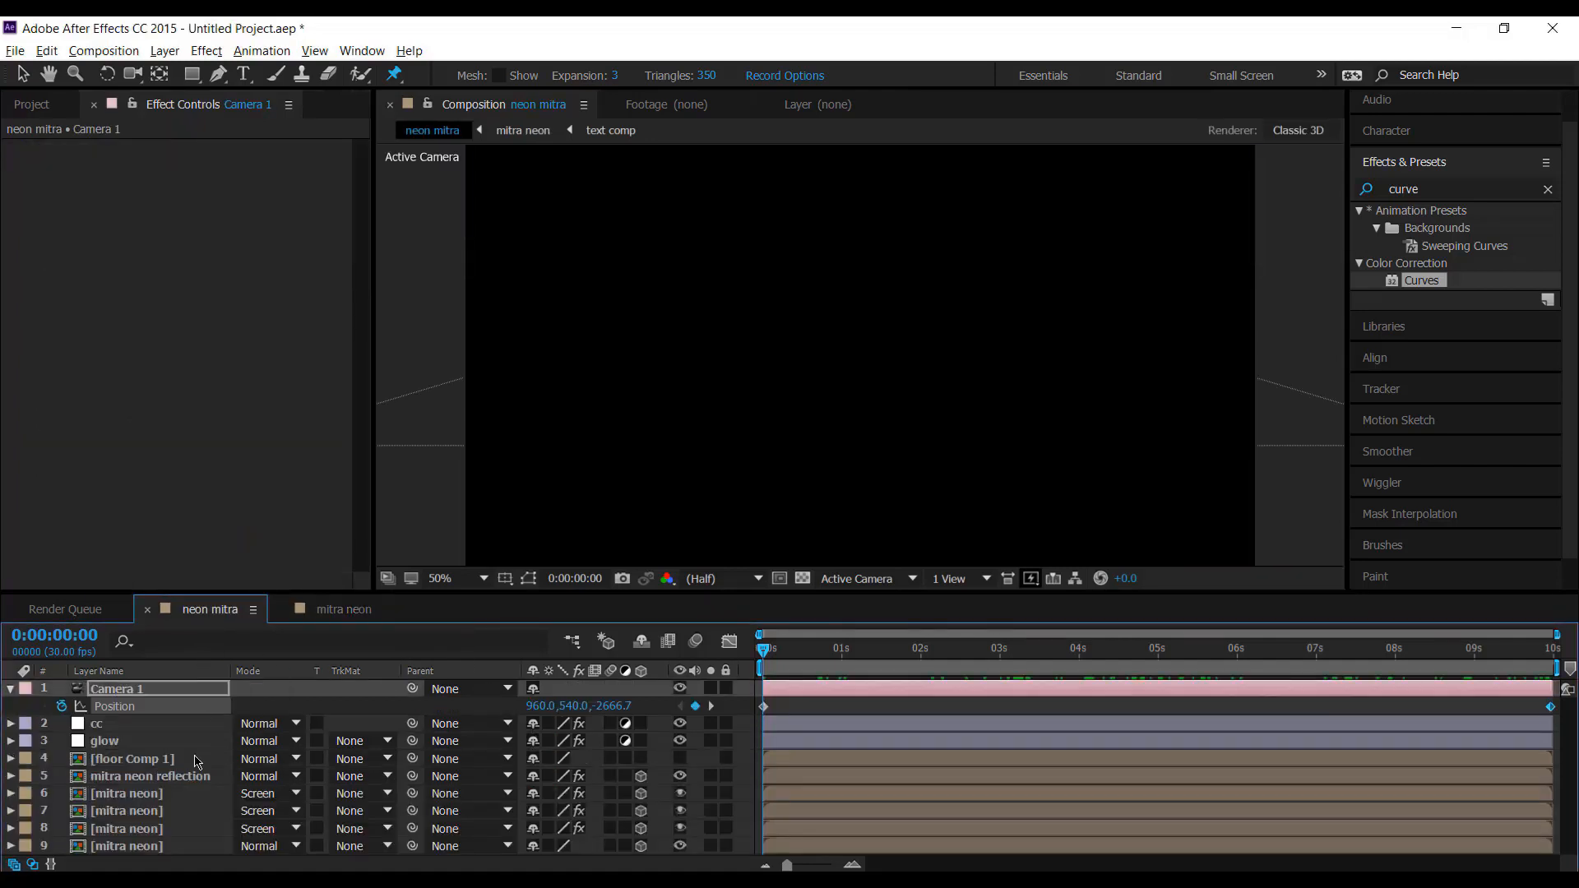
key("ctrl+d")
left_click(155, 798)
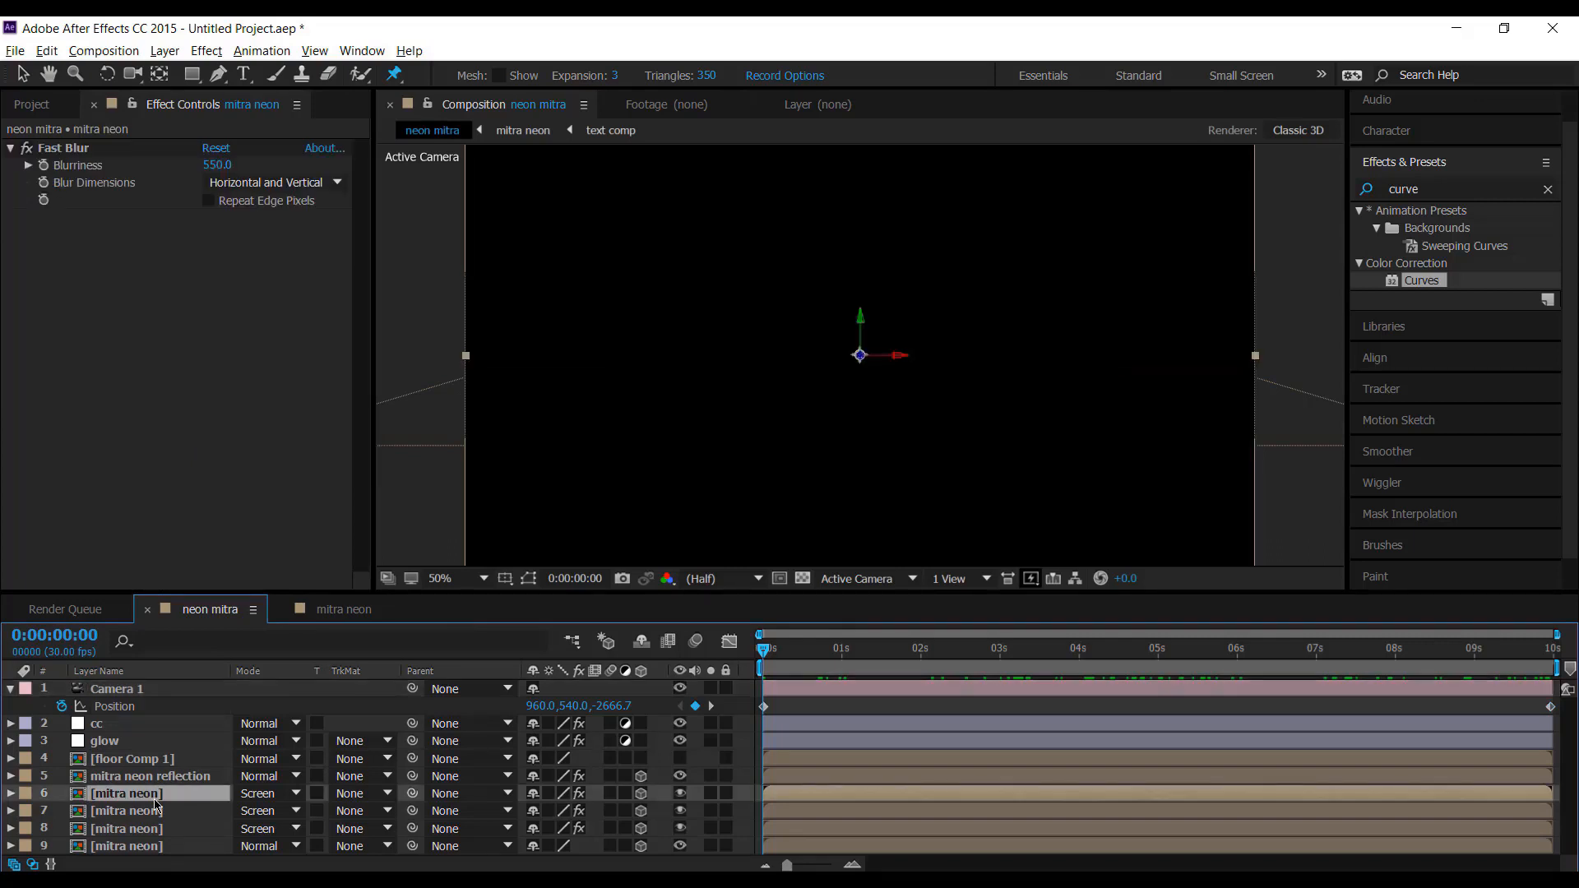
key("ctrl+d")
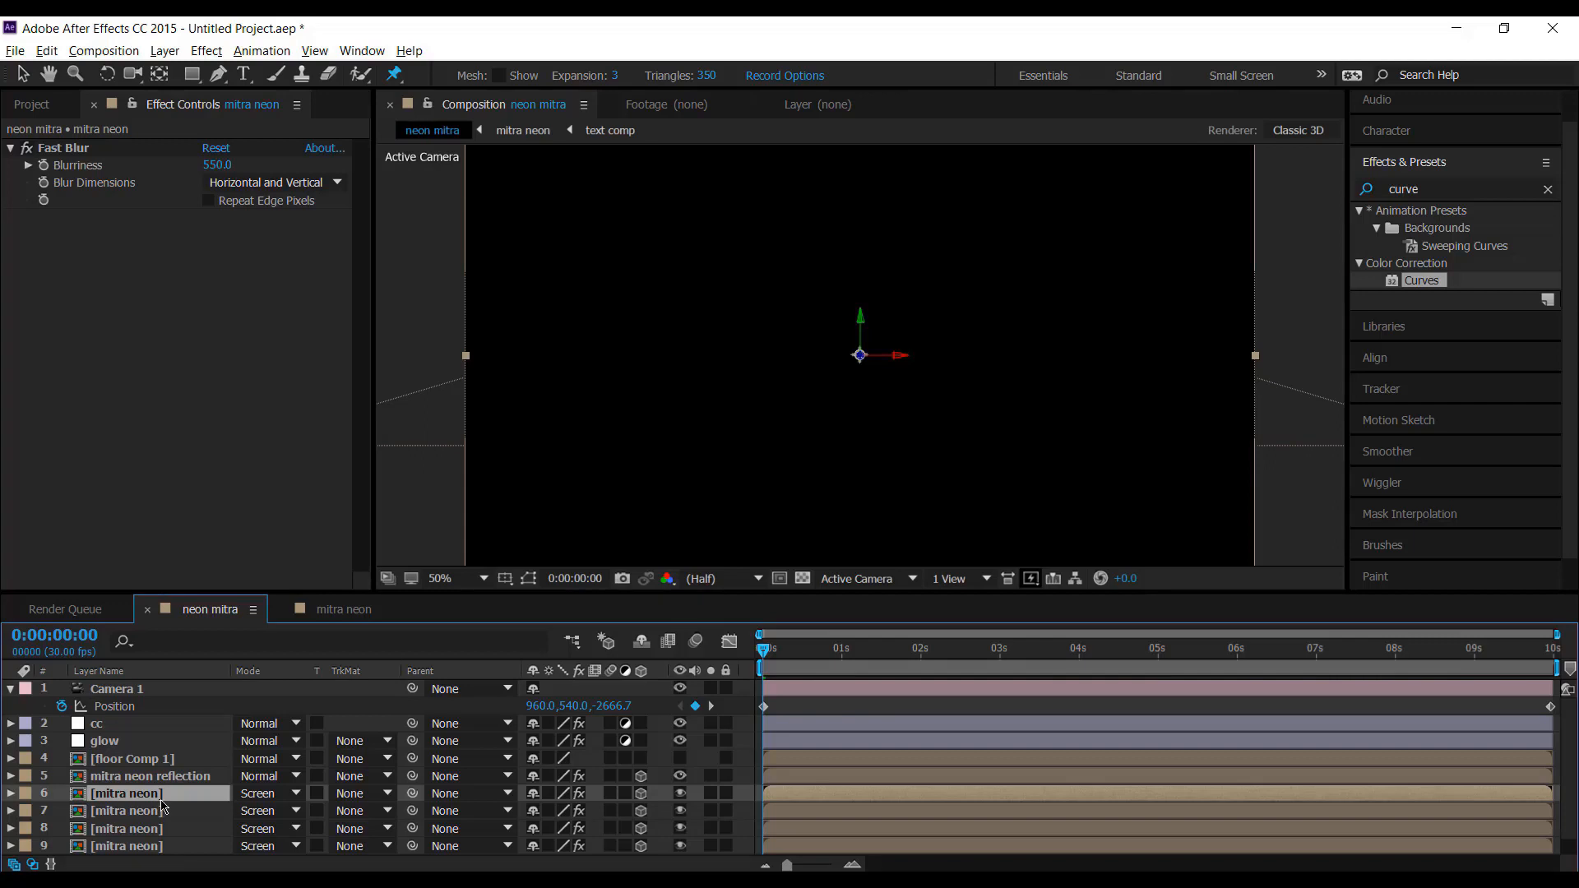
right_click(163, 802)
left_click(192, 788)
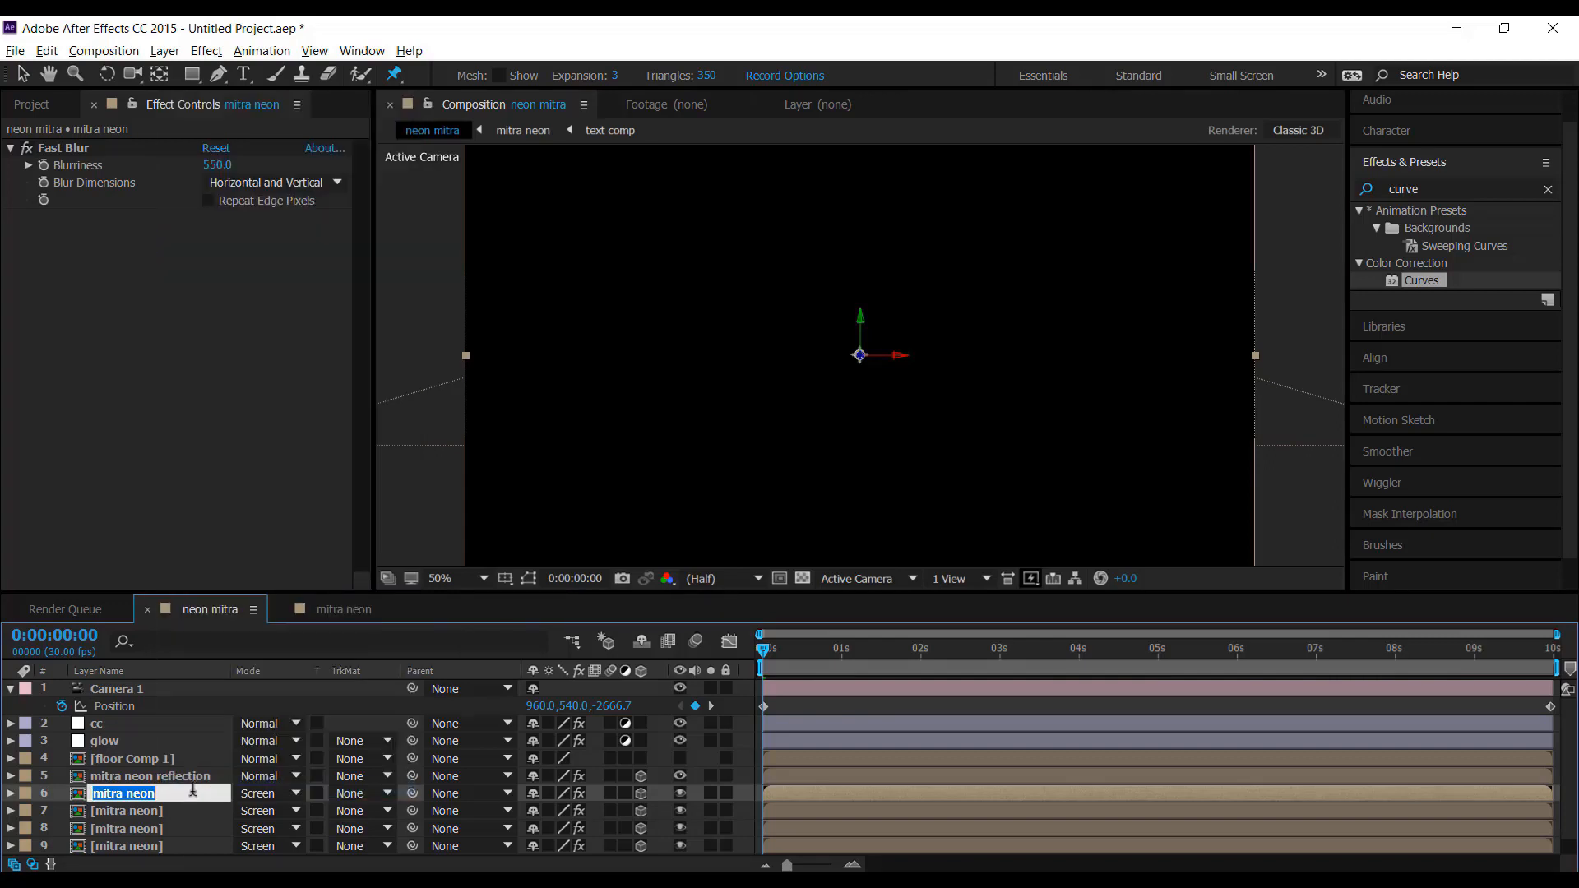
left_click(193, 792)
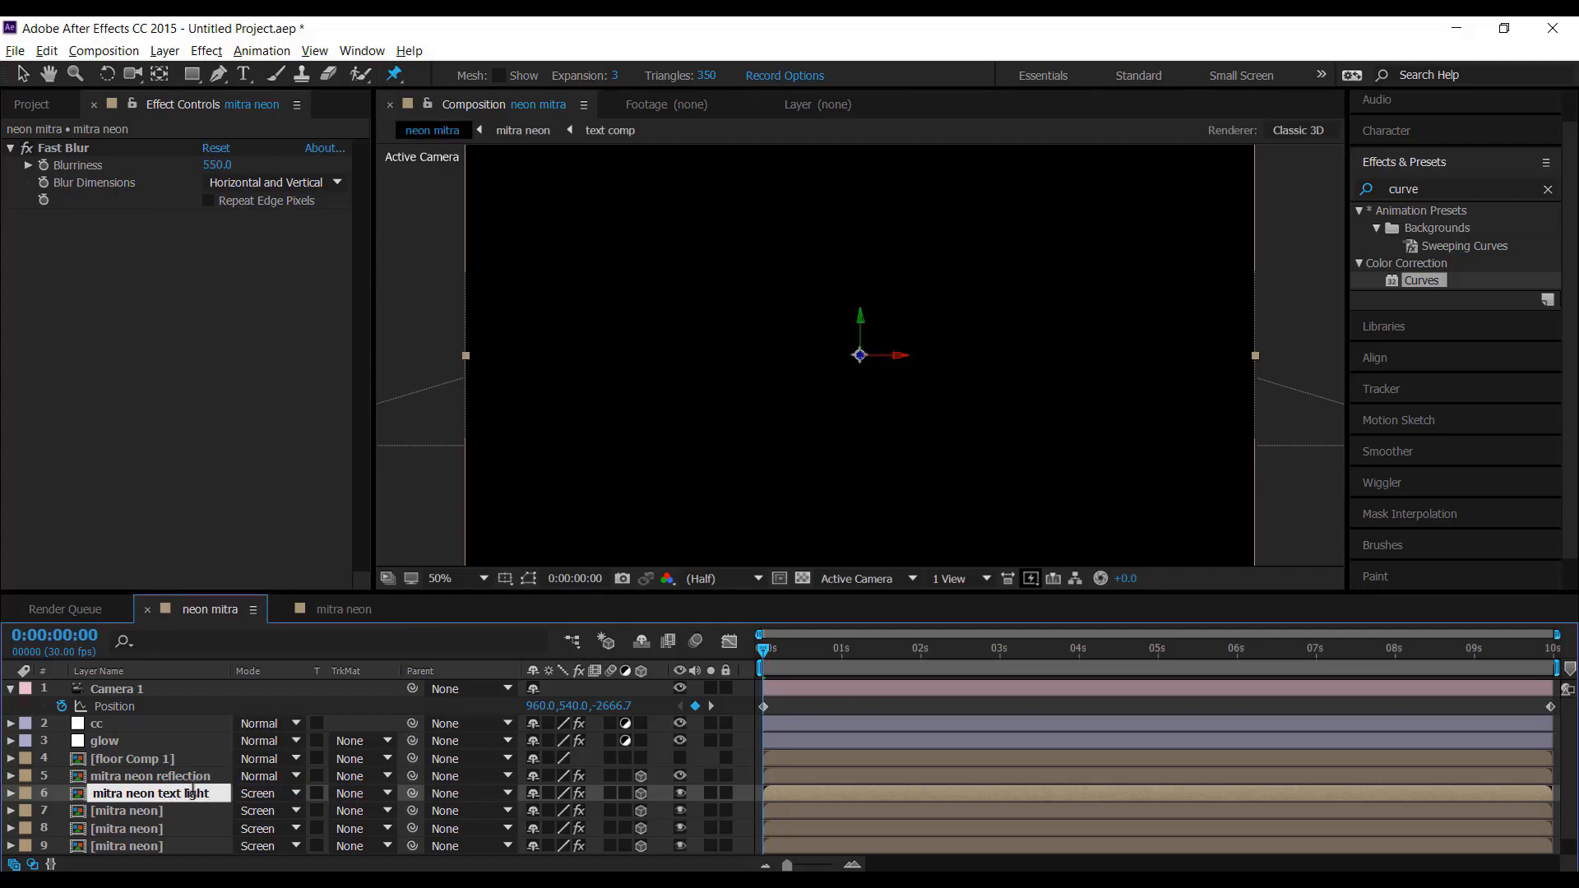
key("Return")
Step: Set the Fast Blur dimensions of the mitra neon text light layer to Horizontal and check the streaks at 0:00:02:06
left_click(336, 182)
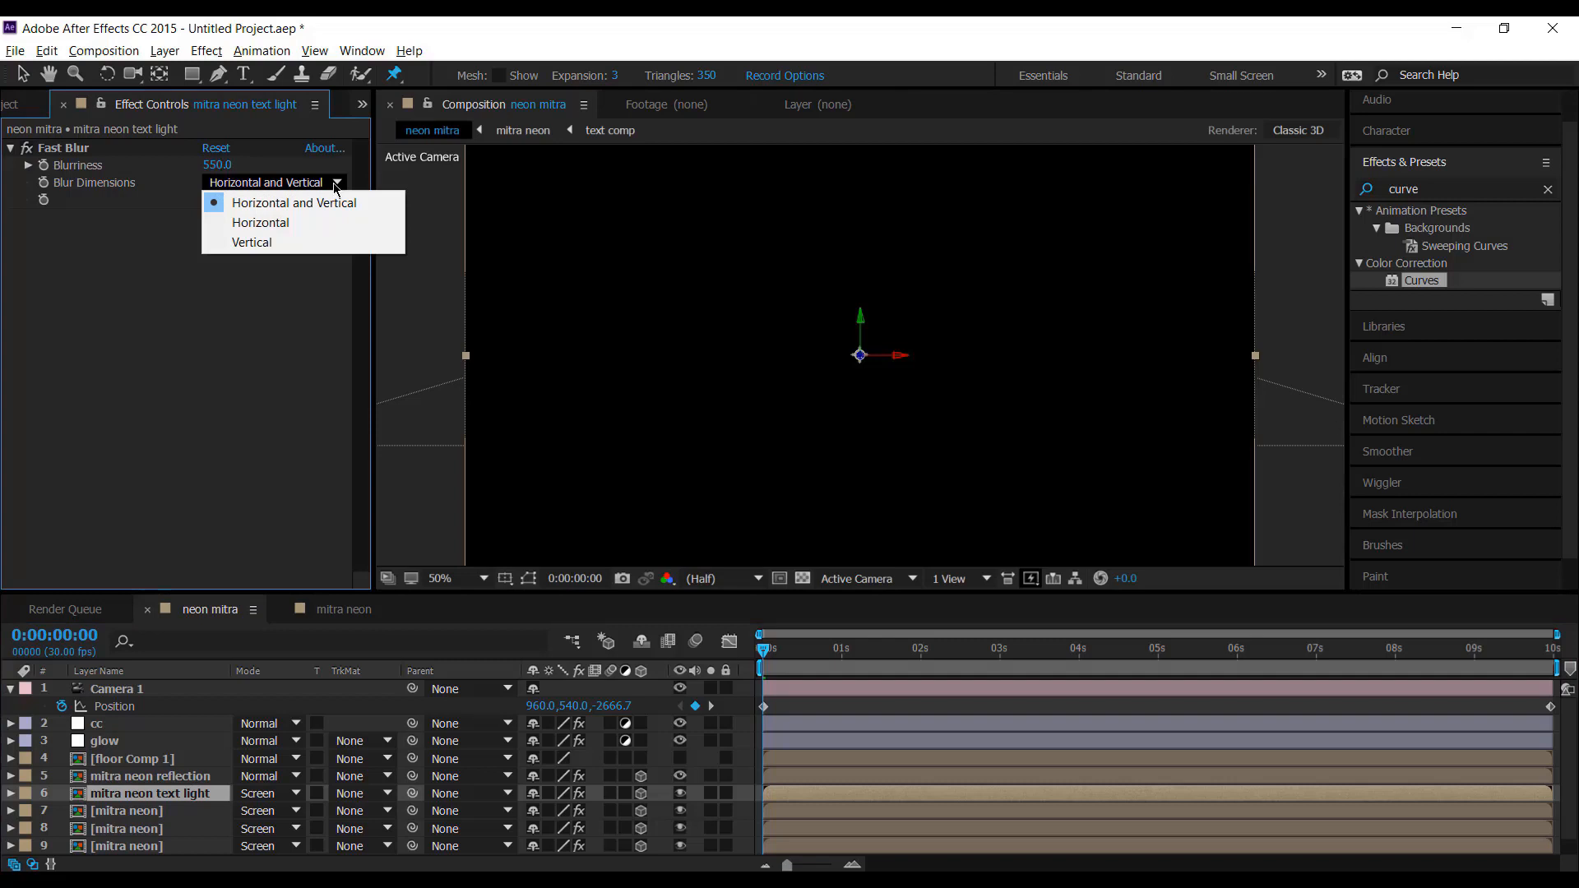
left_click(310, 222)
left_click(929, 673)
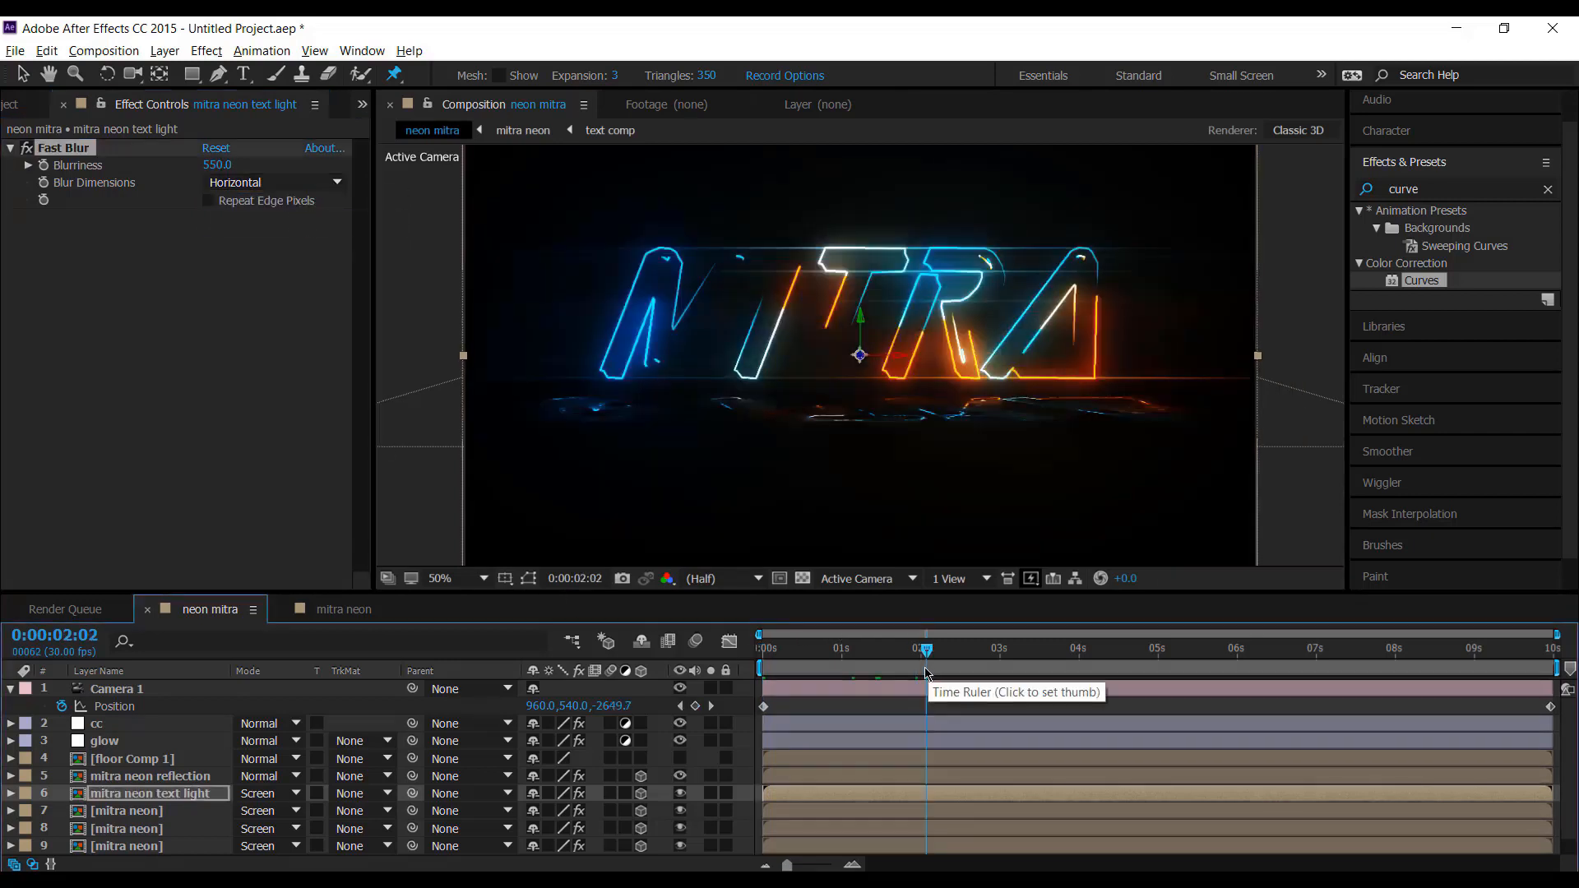
left_click(937, 671)
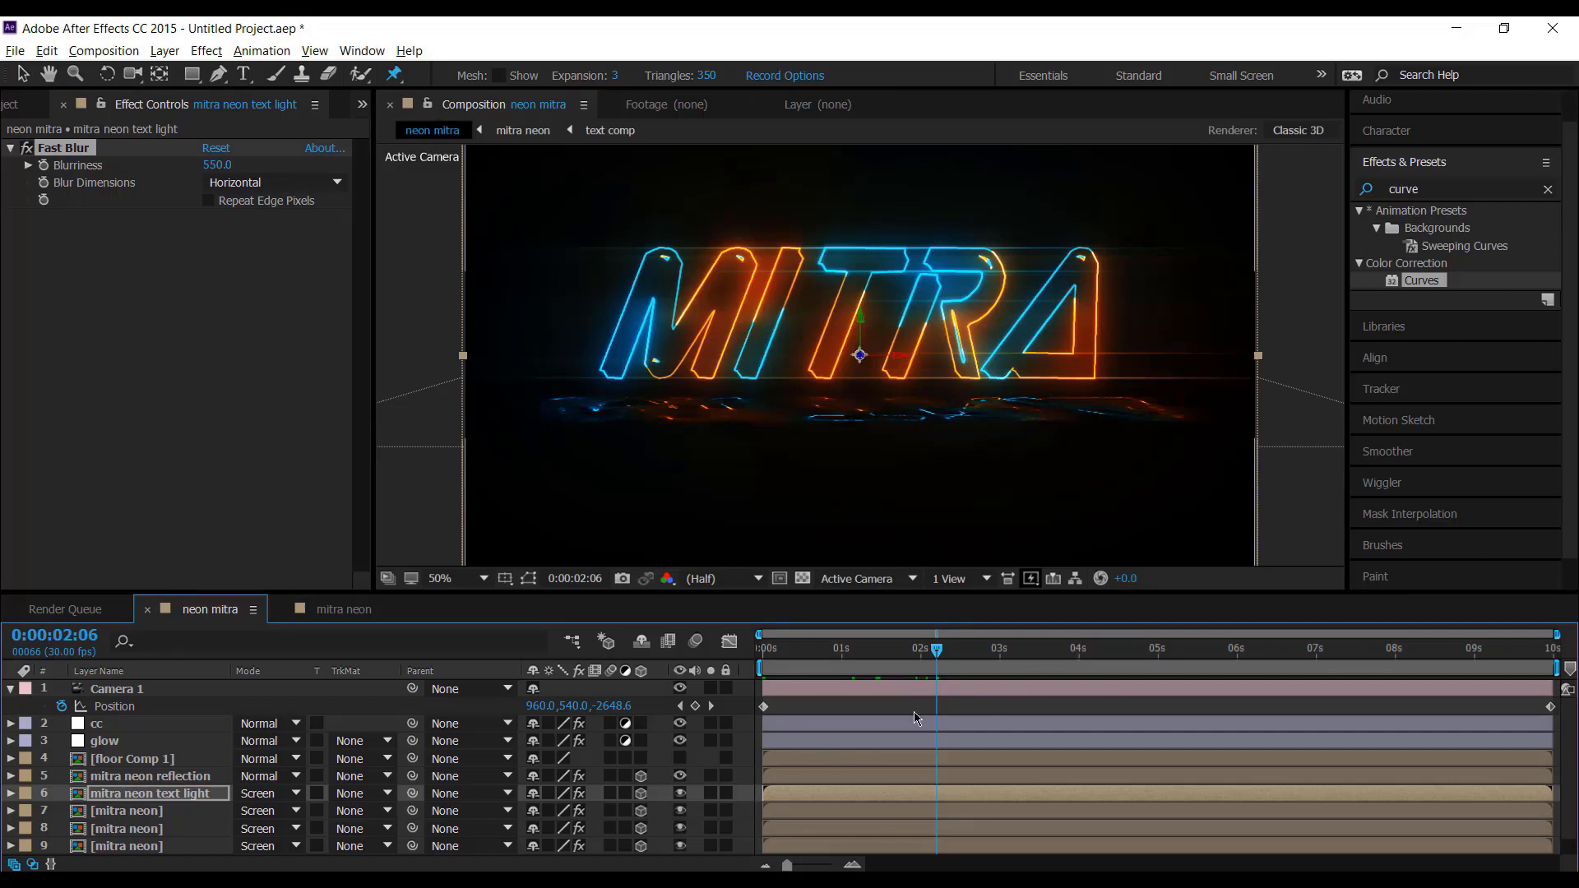
Step: Set the mitra neon text light layer's Opacity to 50% and return to the start of the timeline
left_click(183, 800)
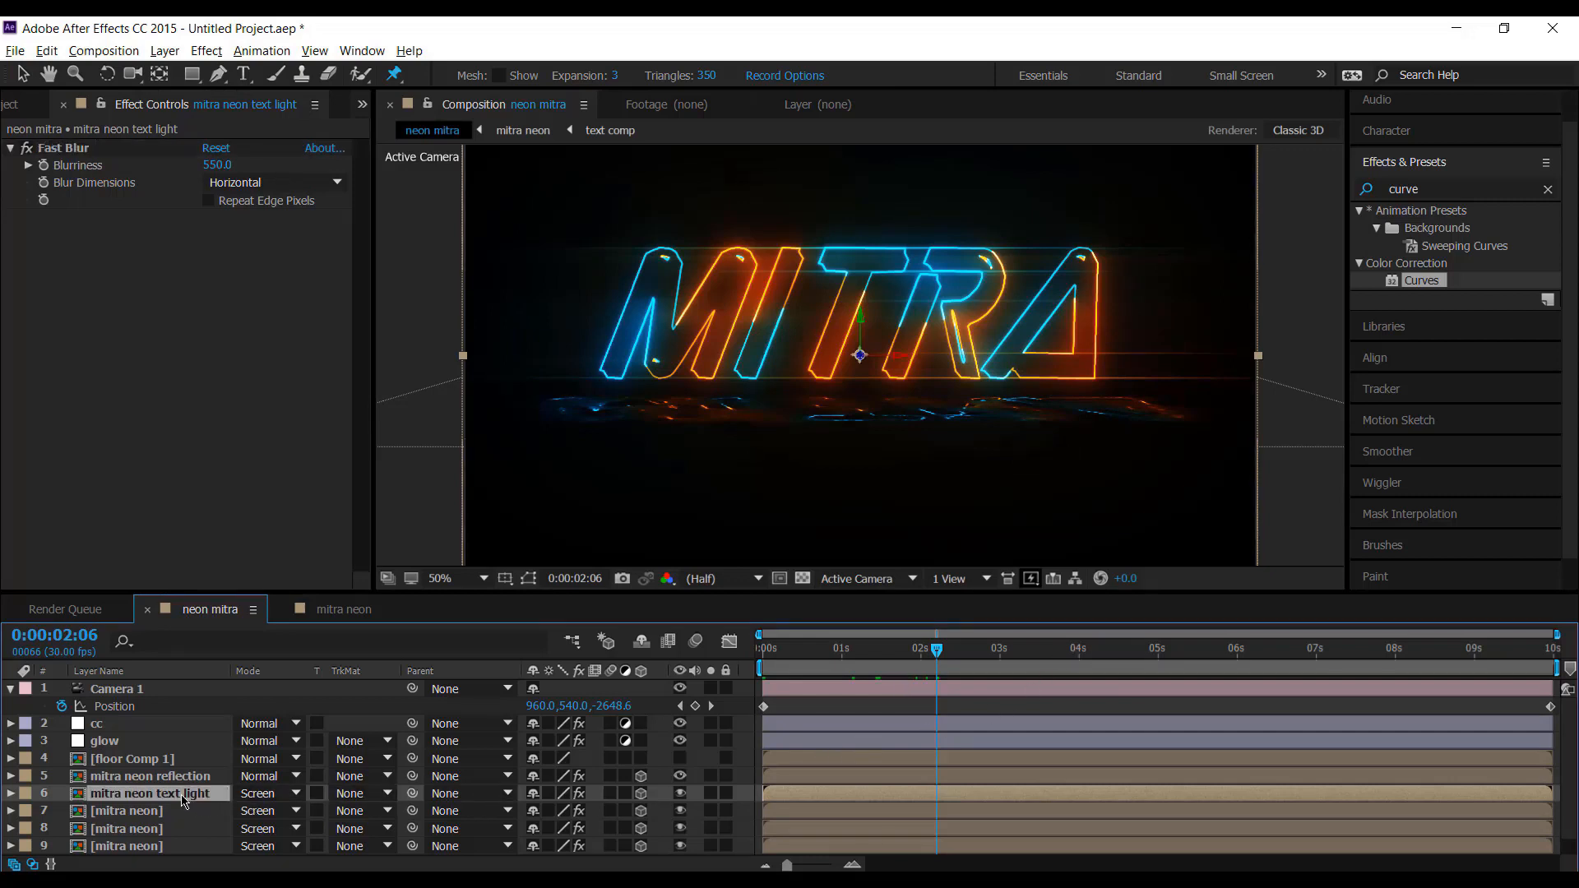
key("t")
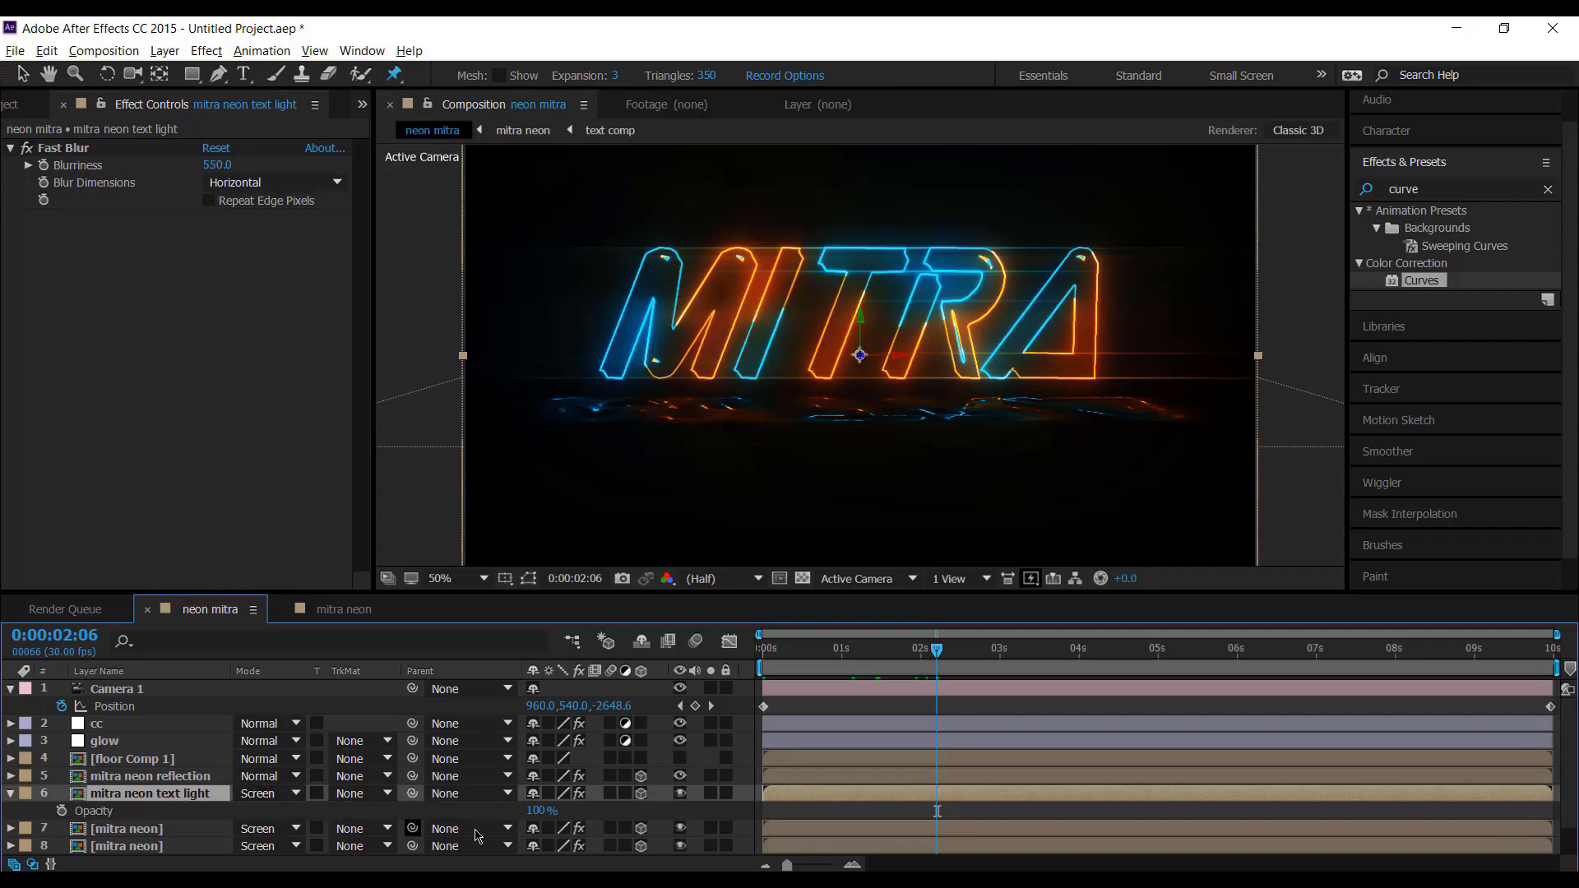
left_click(538, 811)
type("50")
key("Return")
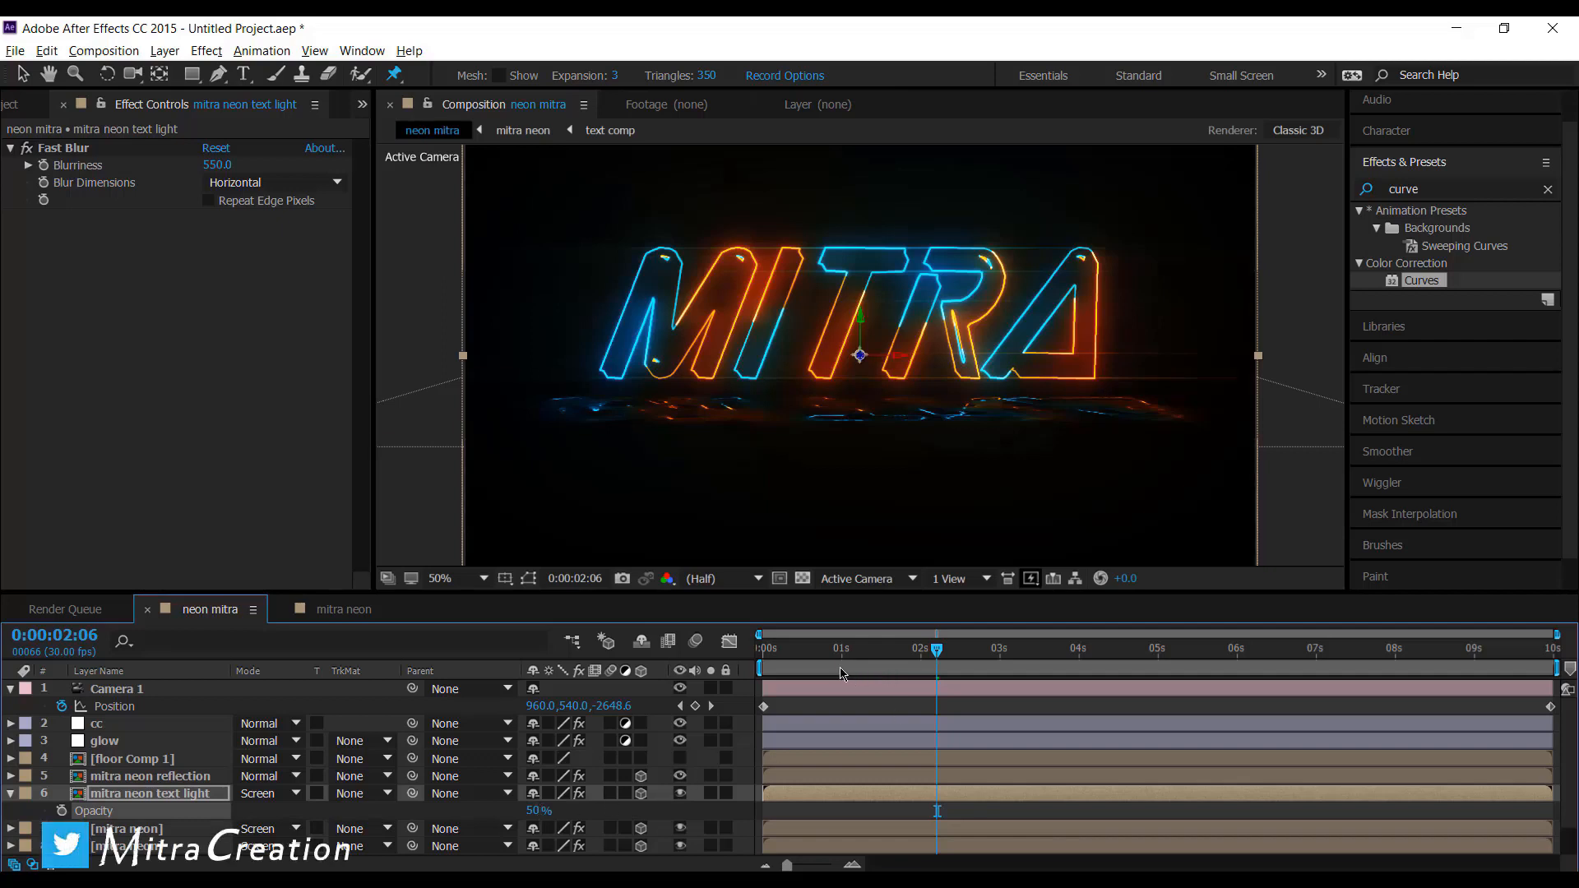
key("Home")
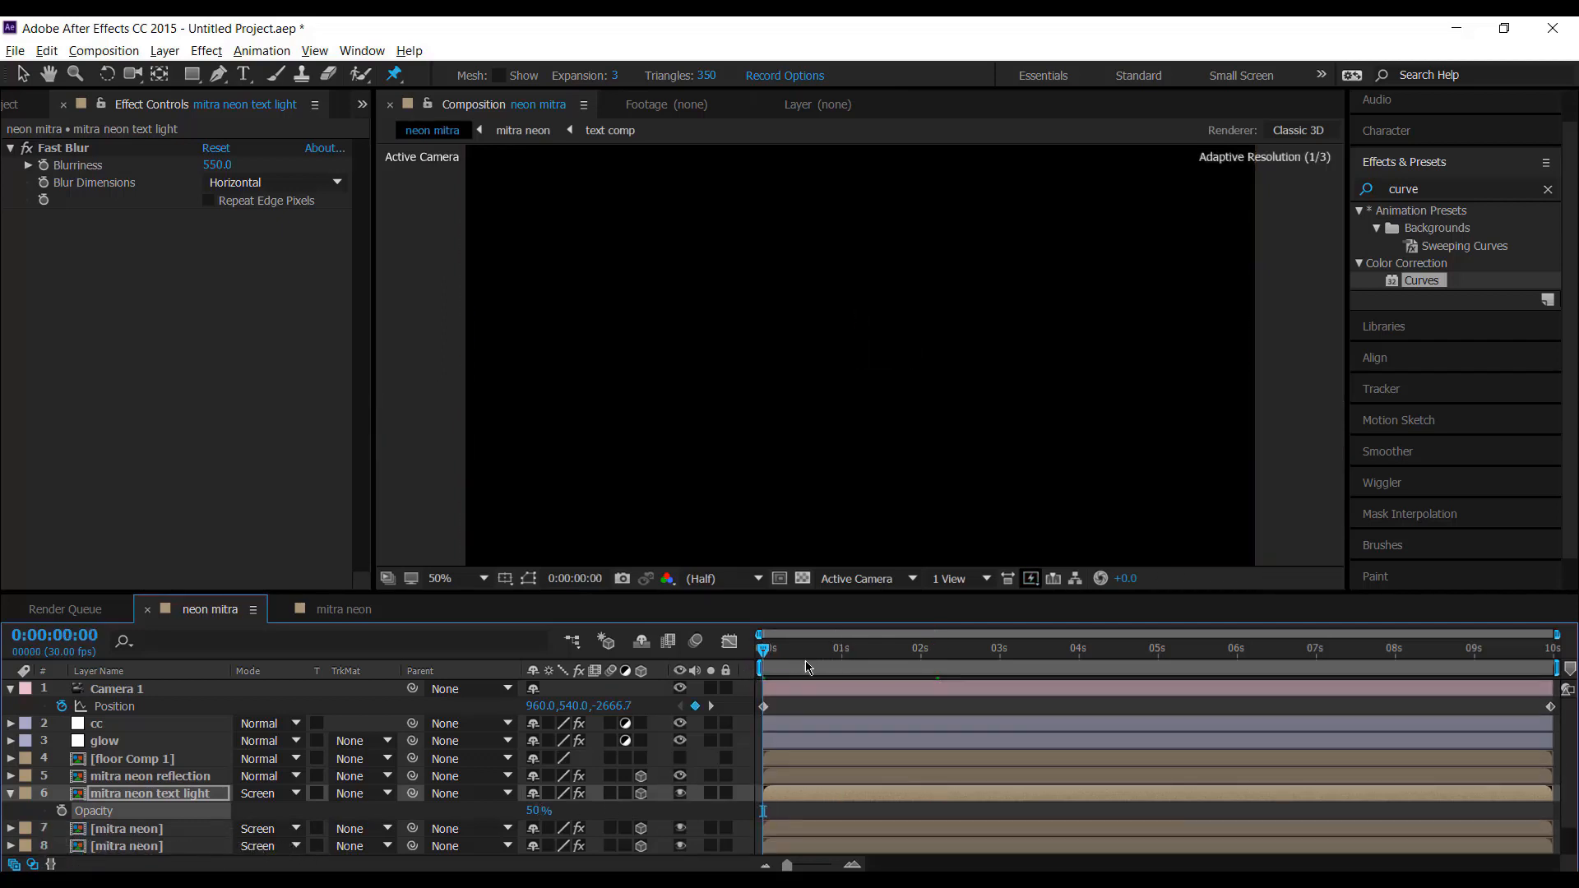